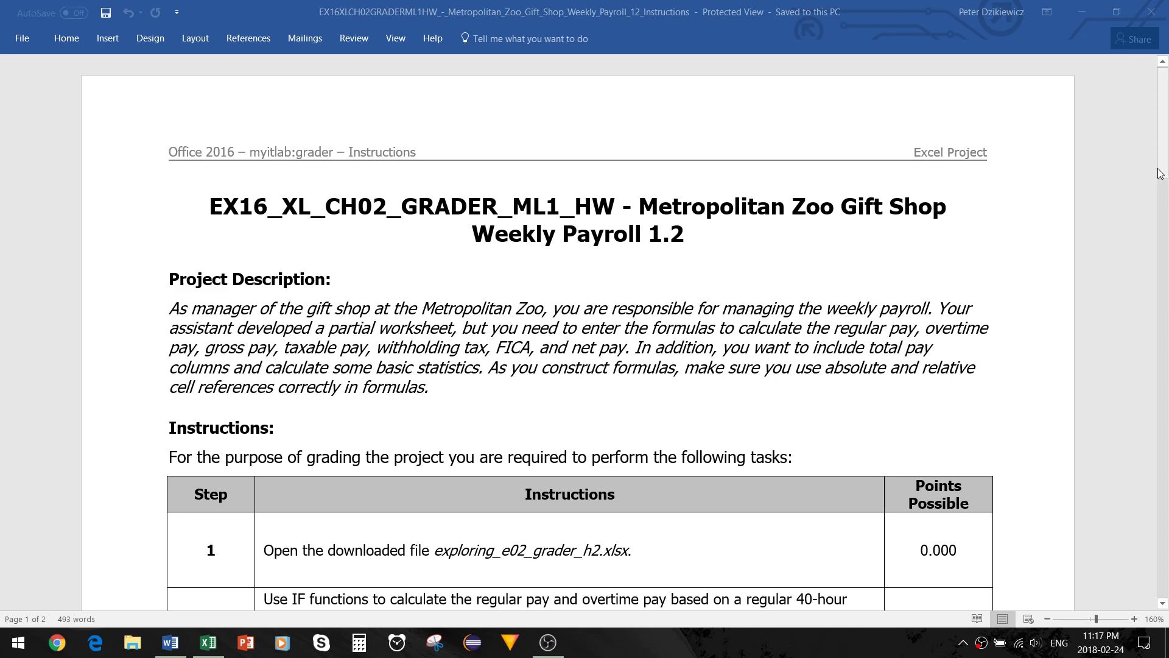
# Read the project description in the Word instructions and examine the empty pay columns E5:K17 in the Excel payroll workbook.
pyautogui.moveTo(1165, 174); pyautogui.dragTo(1165, 205)
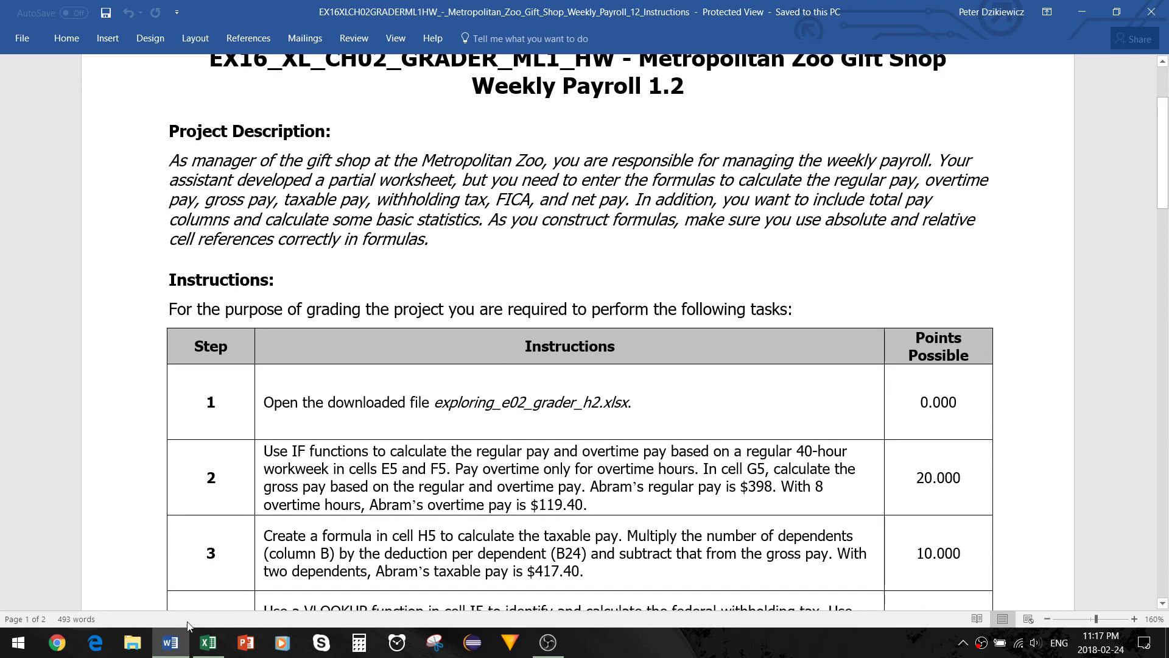
pyautogui.click(208, 642)
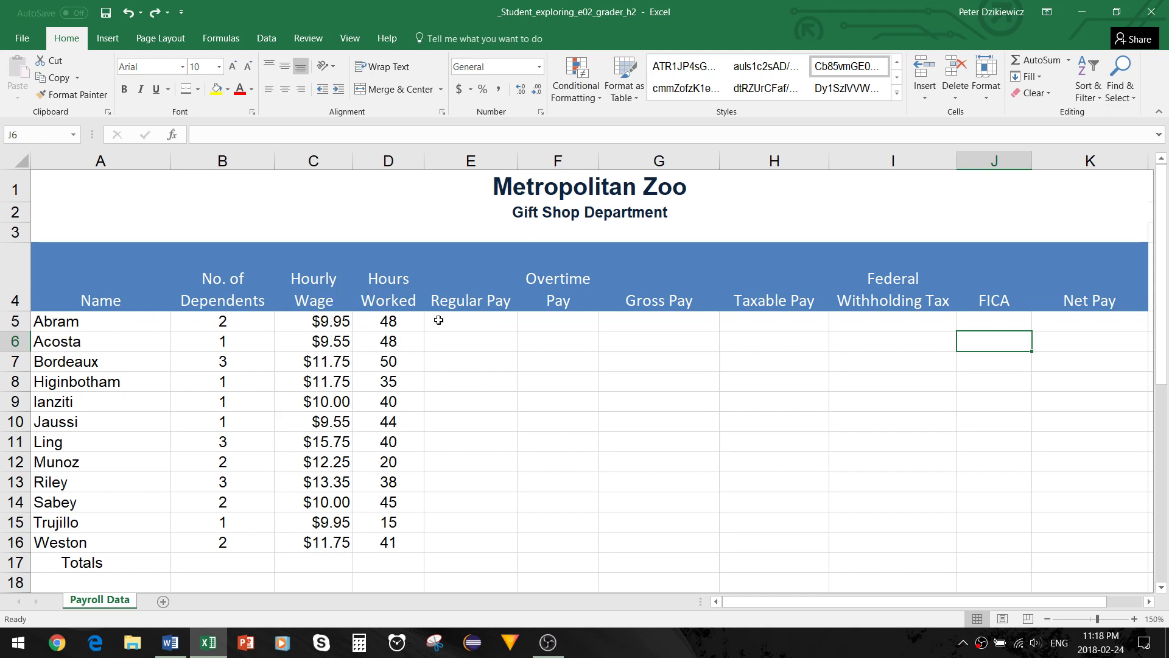
pyautogui.moveTo(441, 321); pyautogui.dragTo(1090, 570)
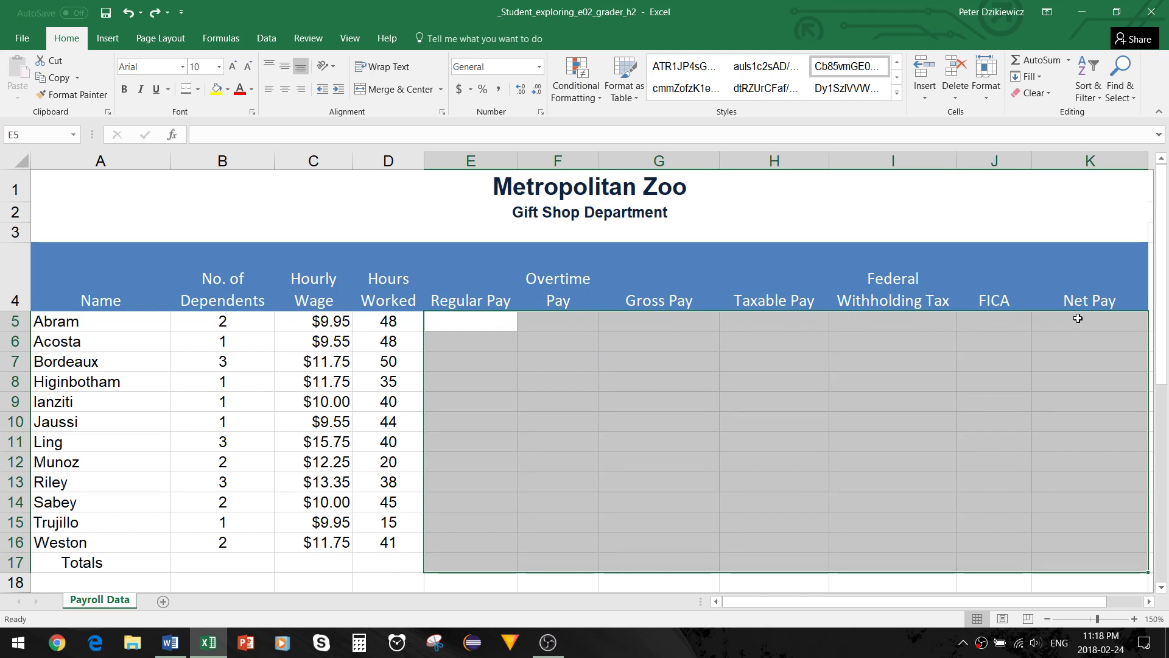
pyautogui.click(998, 322)
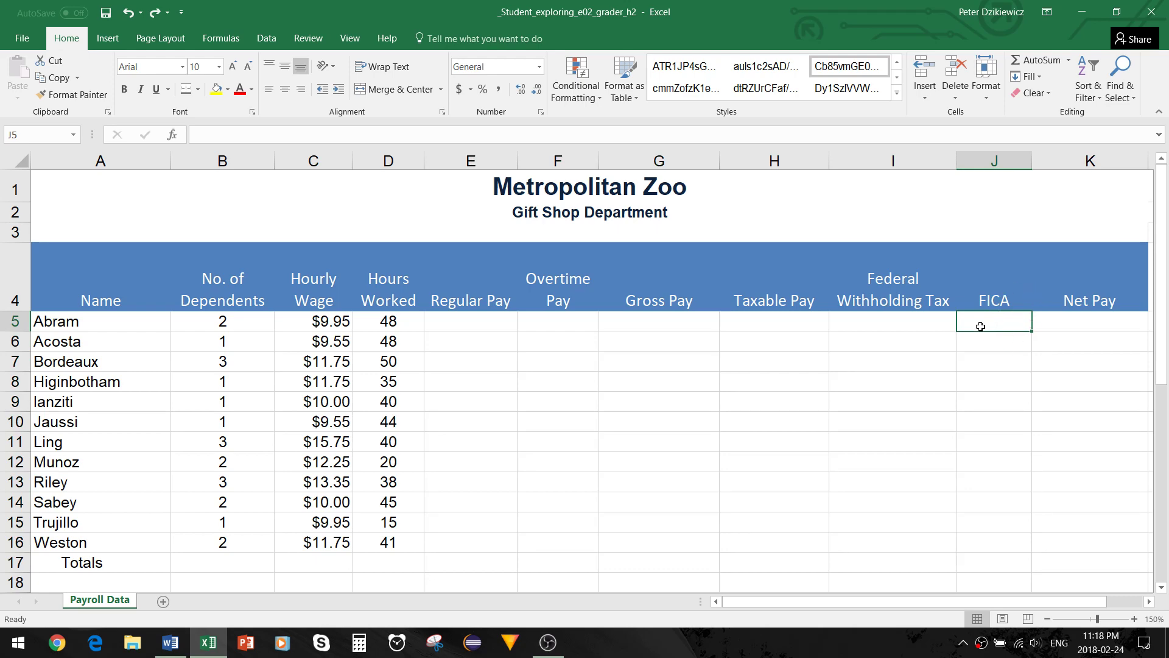
# Examine the assumptions in B21:B24, the tax table in D21:E25 and the summary statistics area I21:K23.
pyautogui.moveTo(1163, 361); pyautogui.dragTo(1162, 586)
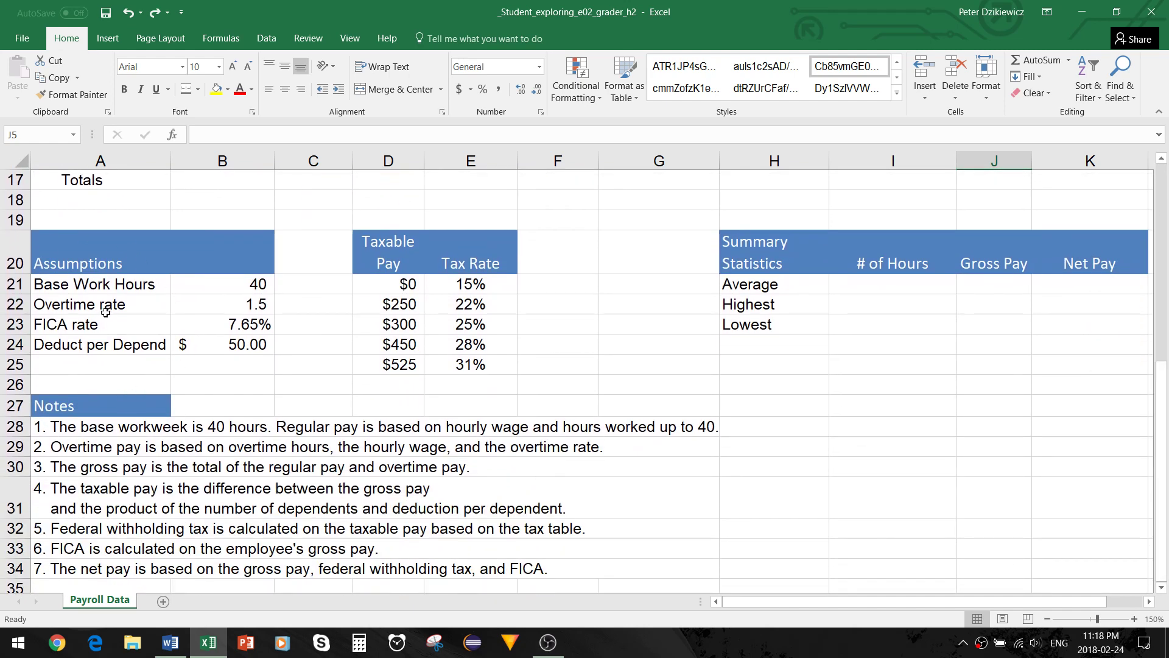
pyautogui.click(248, 285)
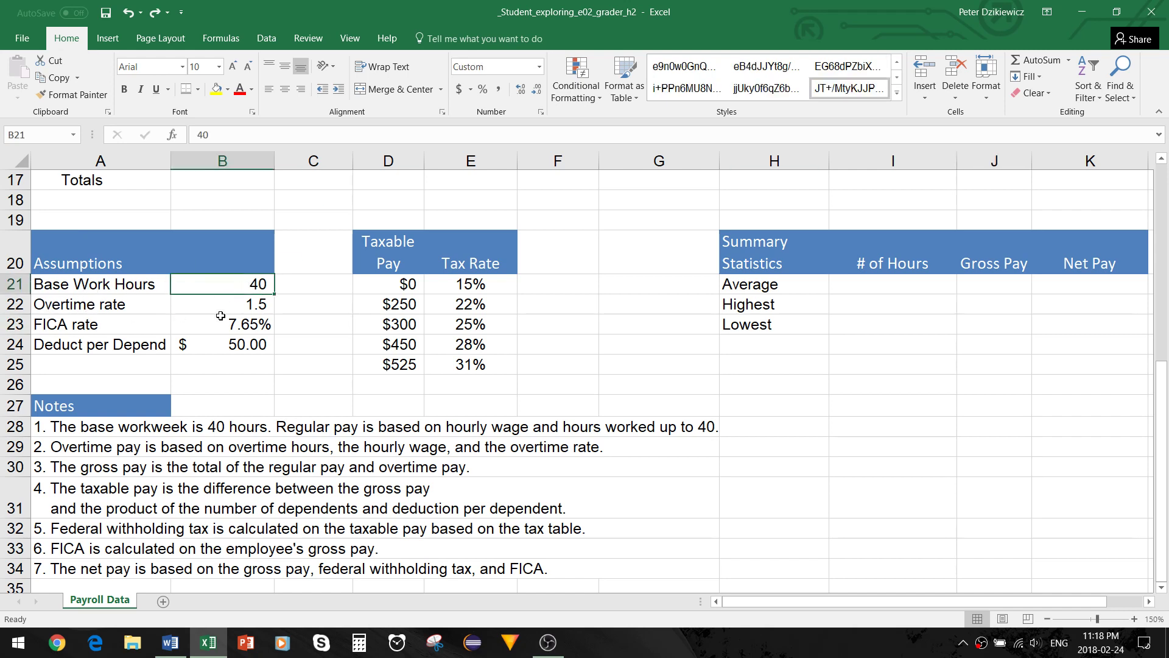
pyautogui.click(239, 305)
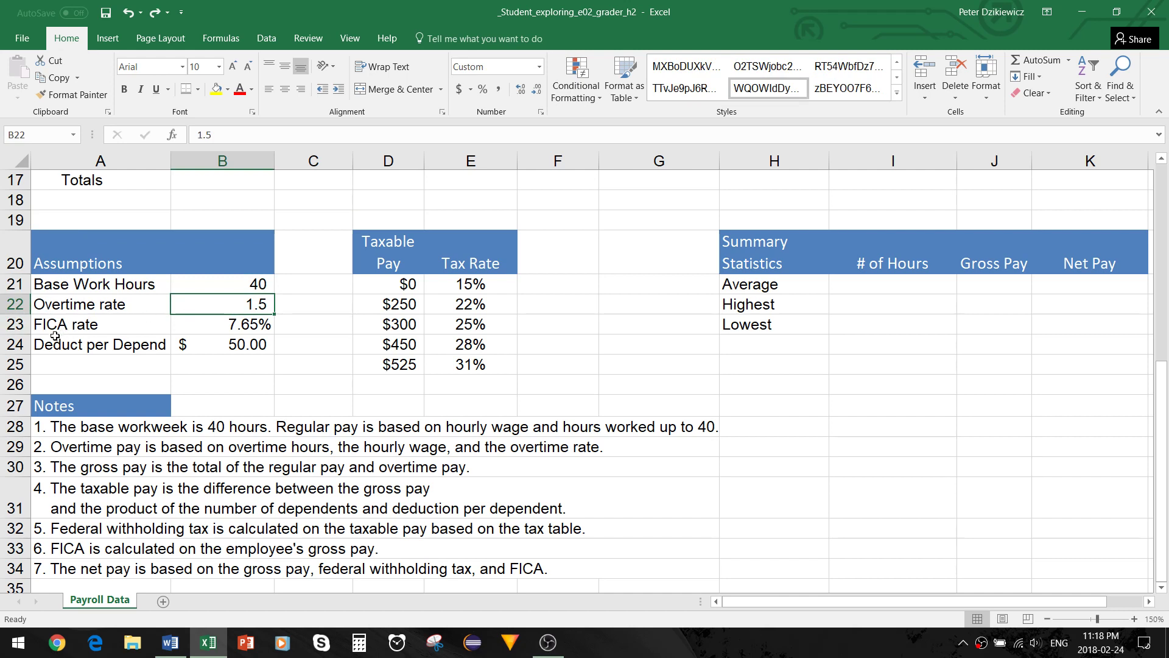
pyautogui.click(233, 327)
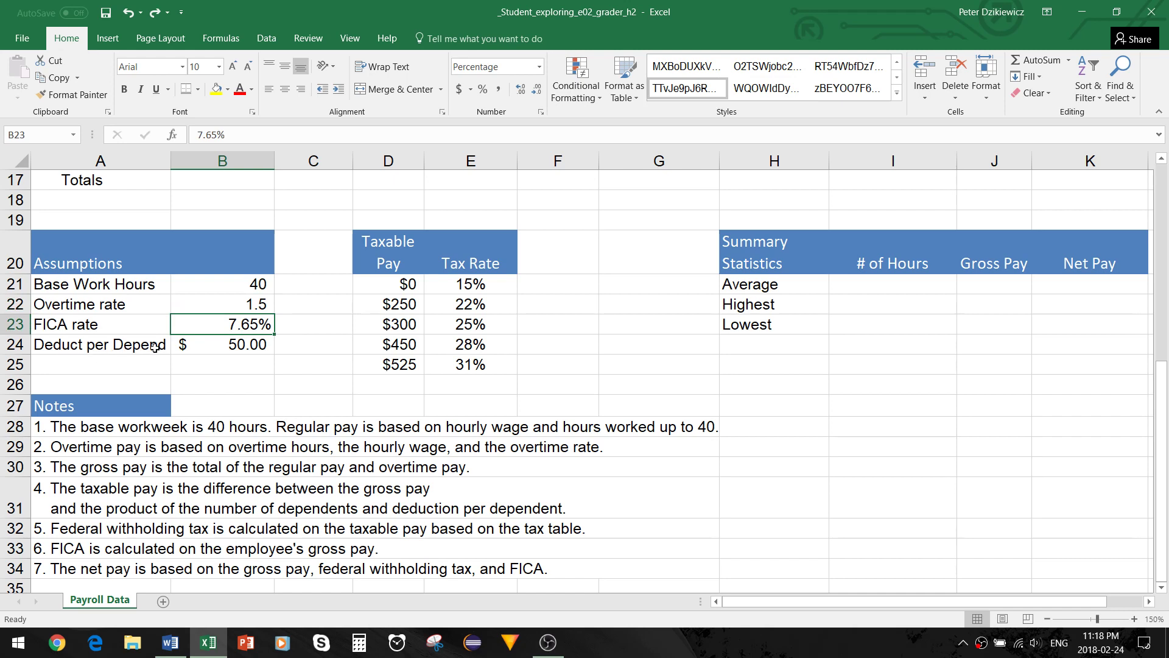
pyautogui.click(249, 345)
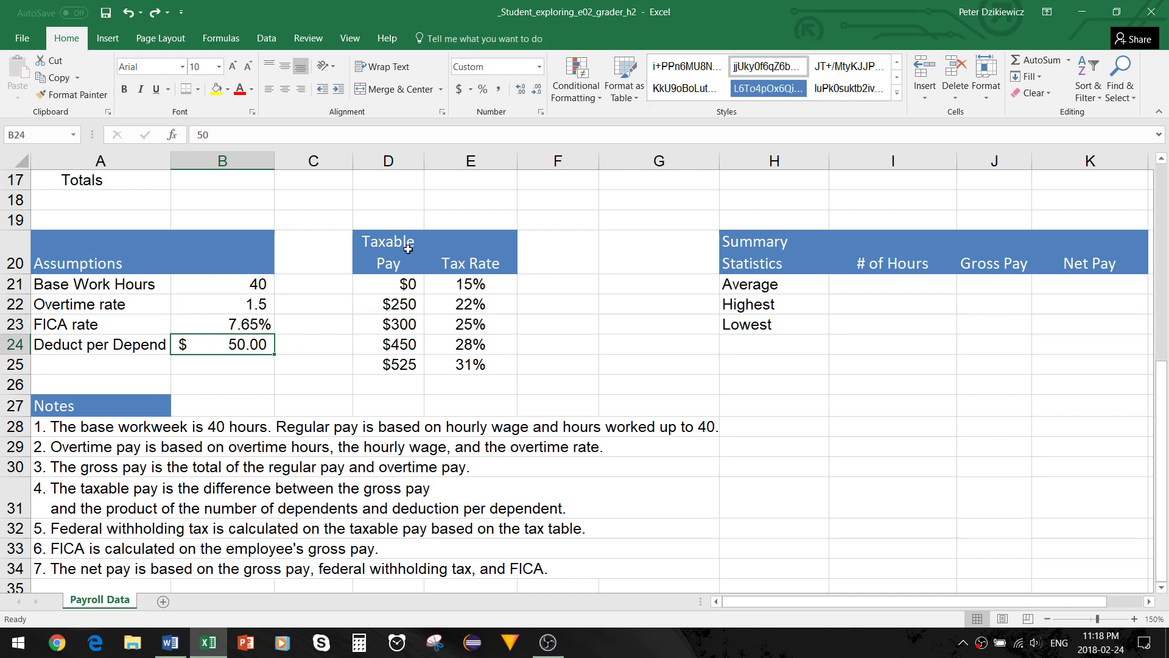
pyautogui.moveTo(400, 285); pyautogui.dragTo(487, 360)
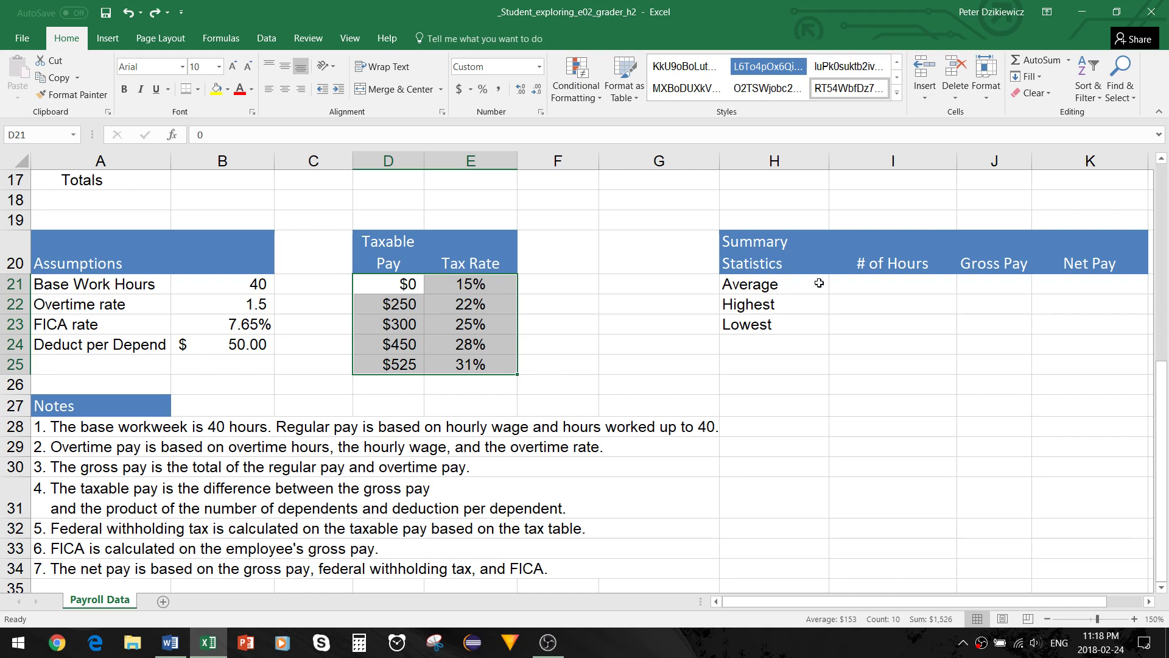
pyautogui.moveTo(875, 285); pyautogui.dragTo(1046, 325)
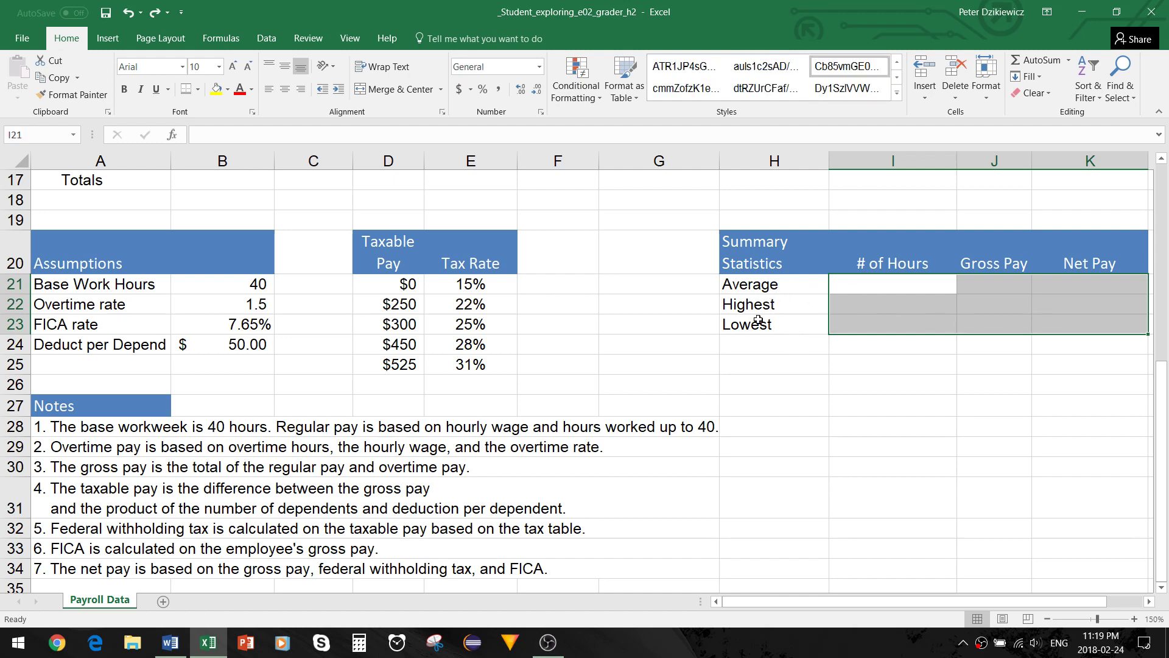
# Read the payroll notes in rows 28 to 34 and review the assumptions and tax rate table again.
pyautogui.scroll(-1, 373, 345)
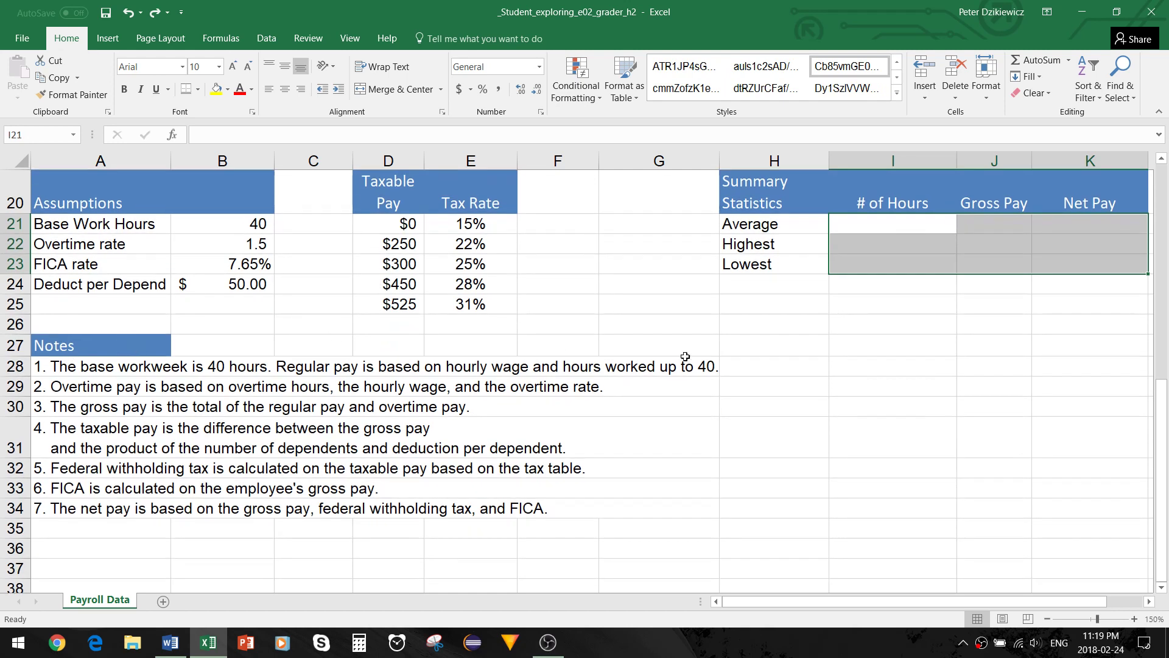
pyautogui.click(768, 266)
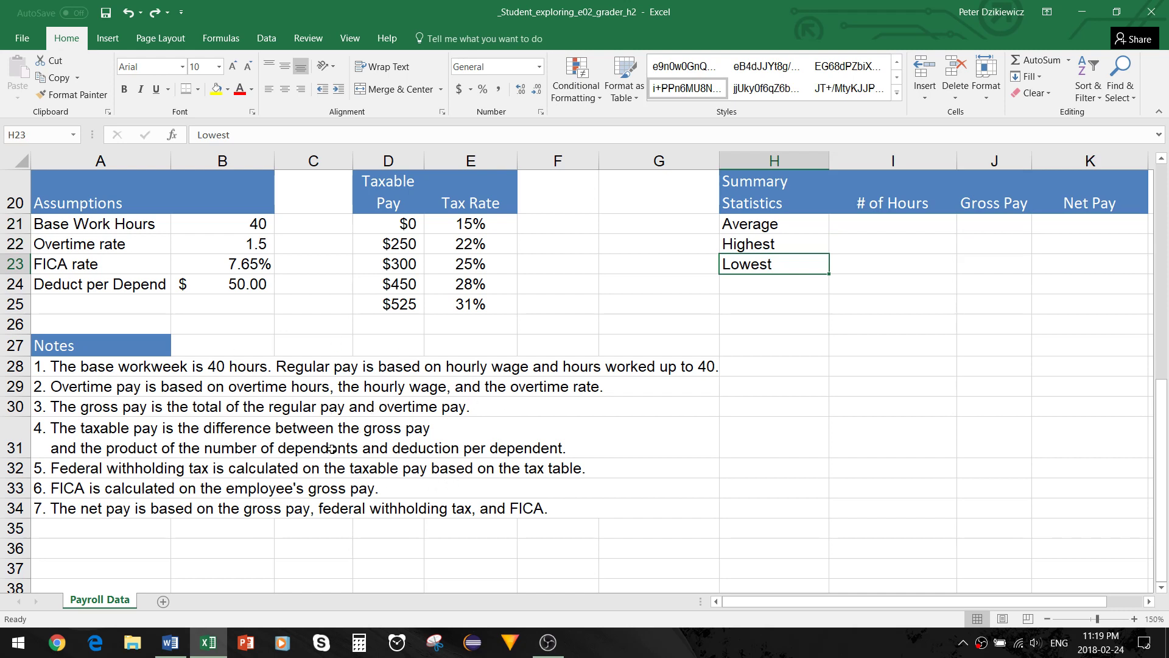
pyautogui.click(1161, 443)
pyautogui.moveTo(1165, 488); pyautogui.dragTo(1144, 345)
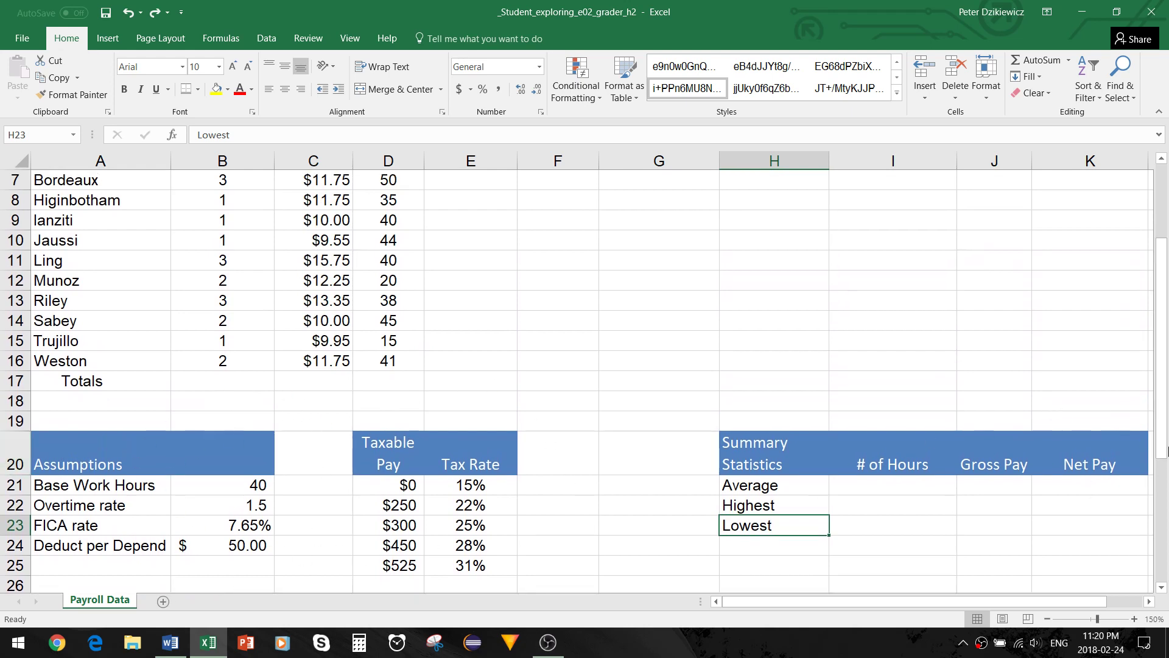
pyautogui.click(86, 488)
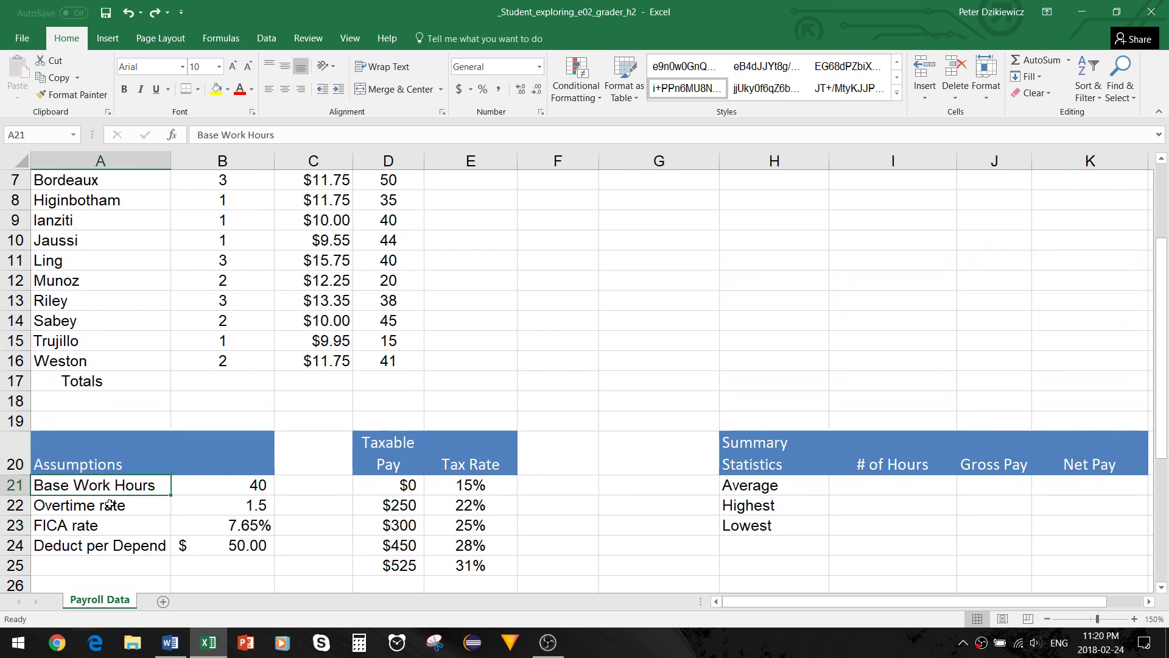
pyautogui.moveTo(110, 505); pyautogui.dragTo(256, 546)
pyautogui.moveTo(378, 483); pyautogui.dragTo(468, 568)
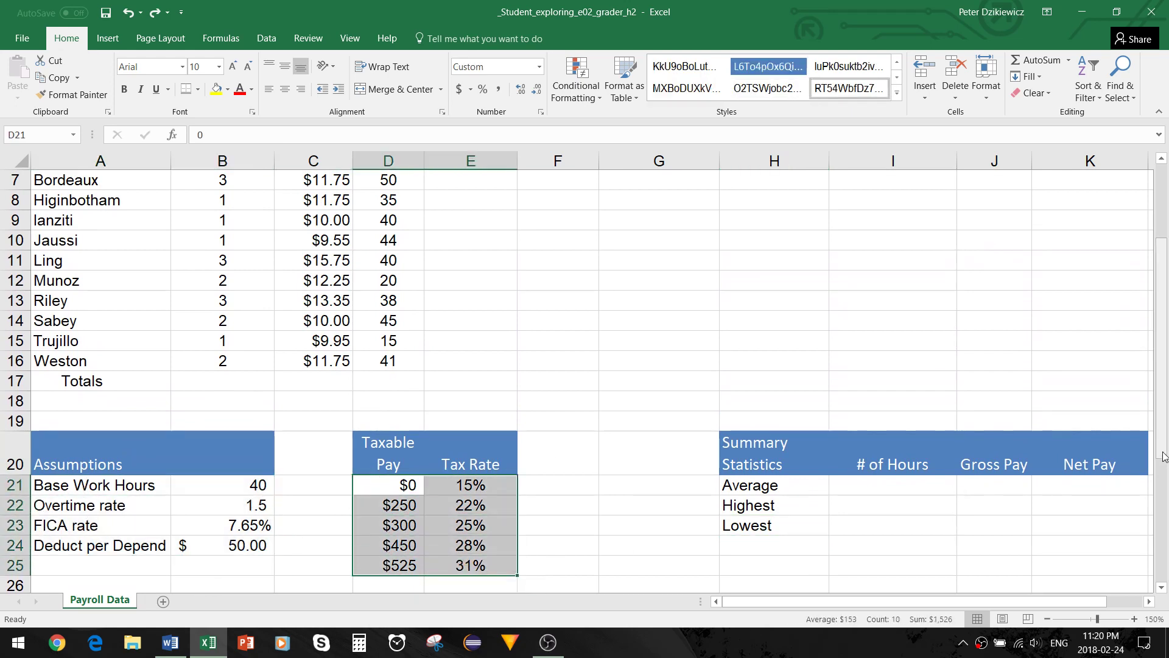
pyautogui.moveTo(1163, 456); pyautogui.dragTo(1155, 369)
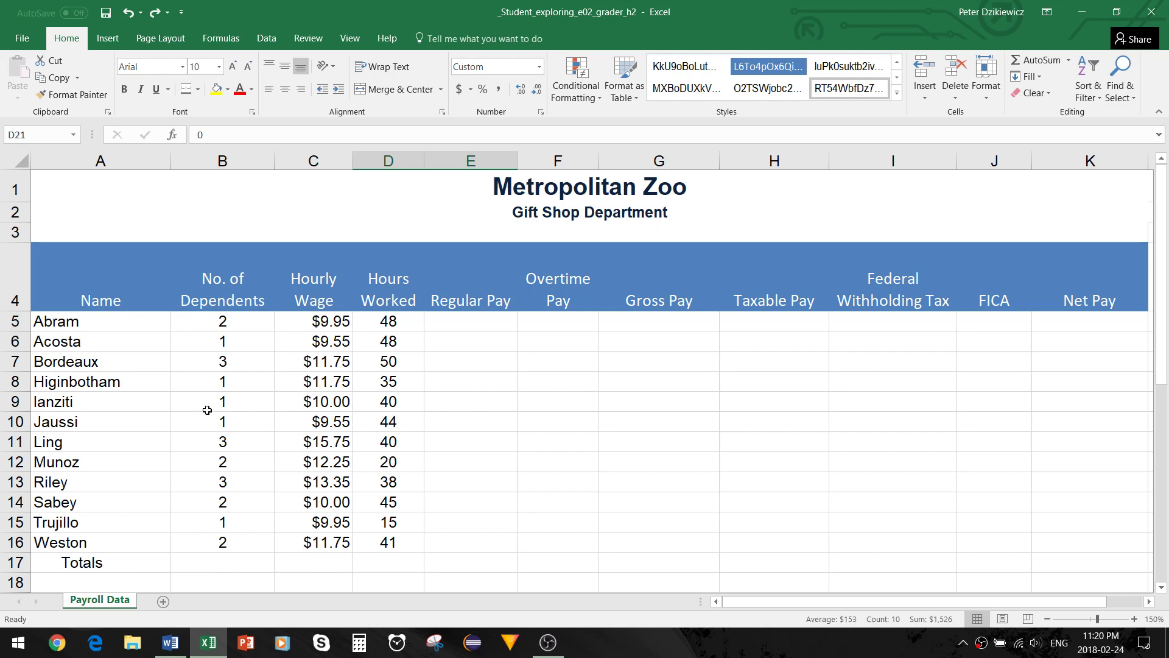
# Switch to Word and read instruction step 2 about calculating the regular pay in cell E5.
pyautogui.click(173, 646)
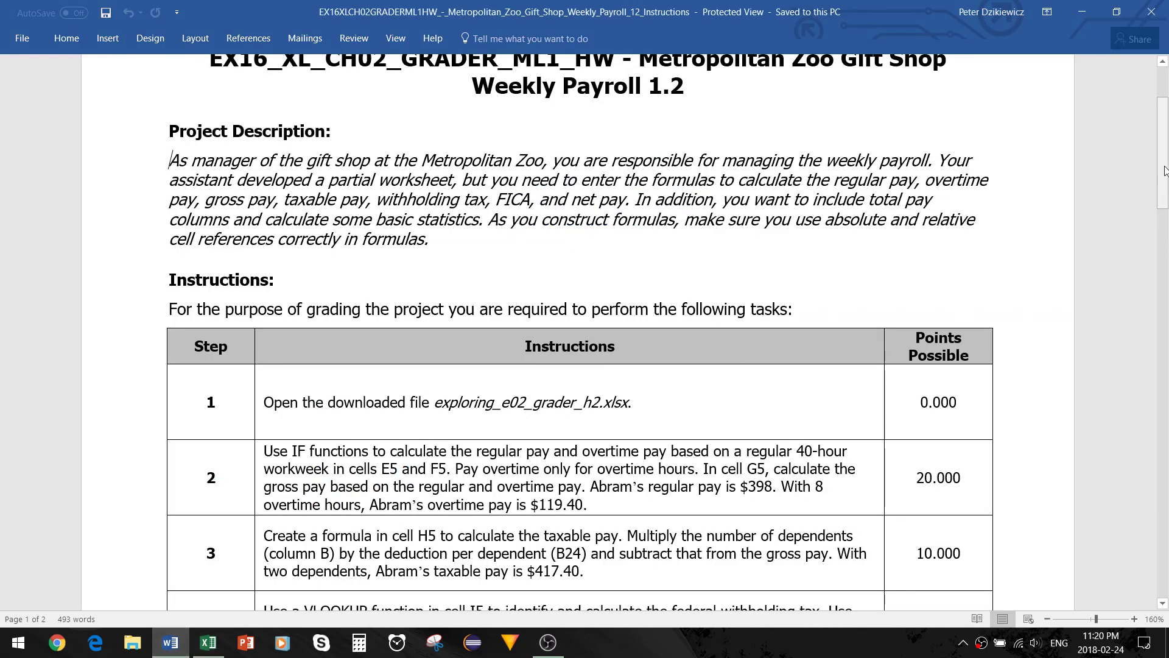
pyautogui.moveTo(1167, 178); pyautogui.dragTo(1167, 254)
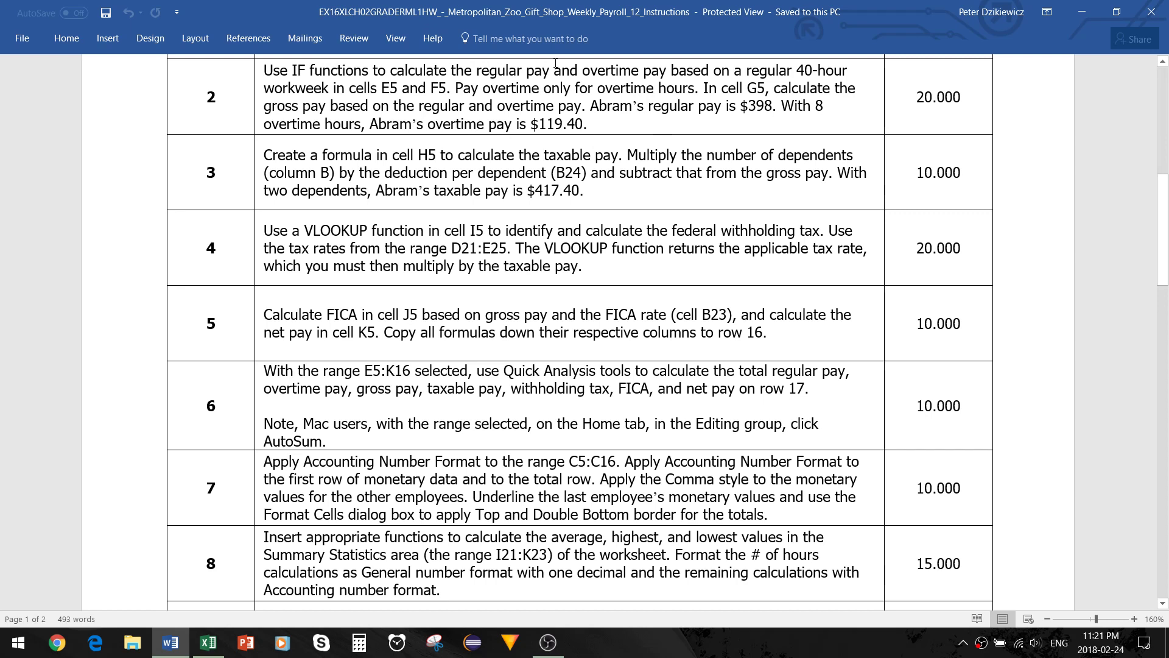
pyautogui.moveTo(475, 70); pyautogui.dragTo(546, 76)
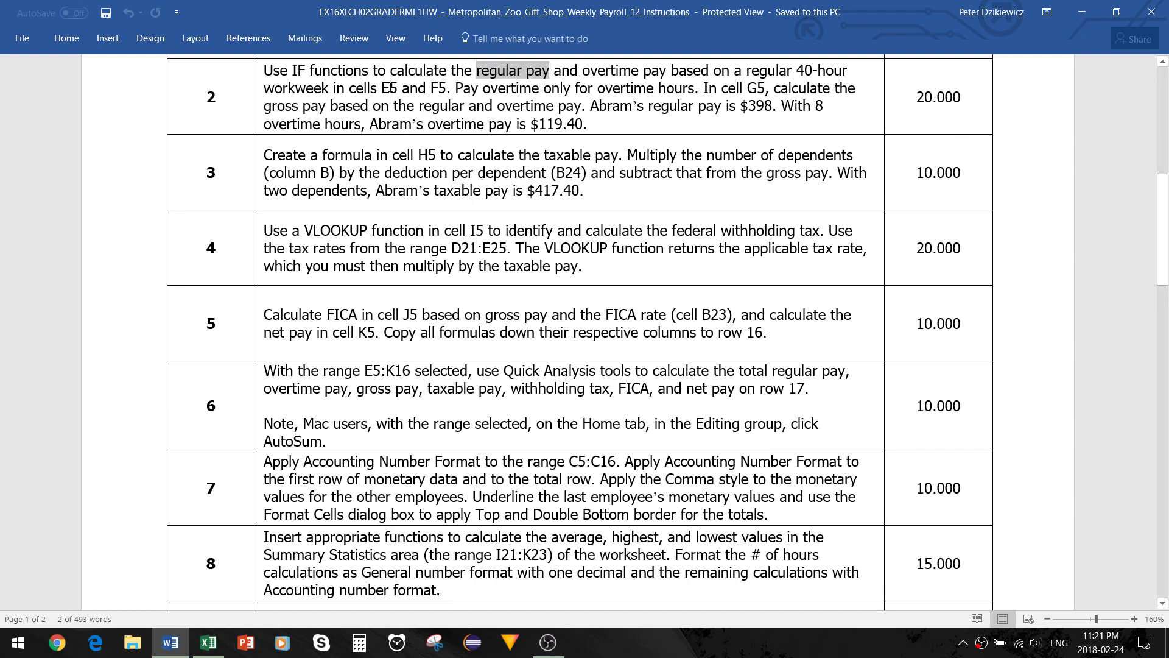
pyautogui.moveTo(382, 87); pyautogui.dragTo(399, 88)
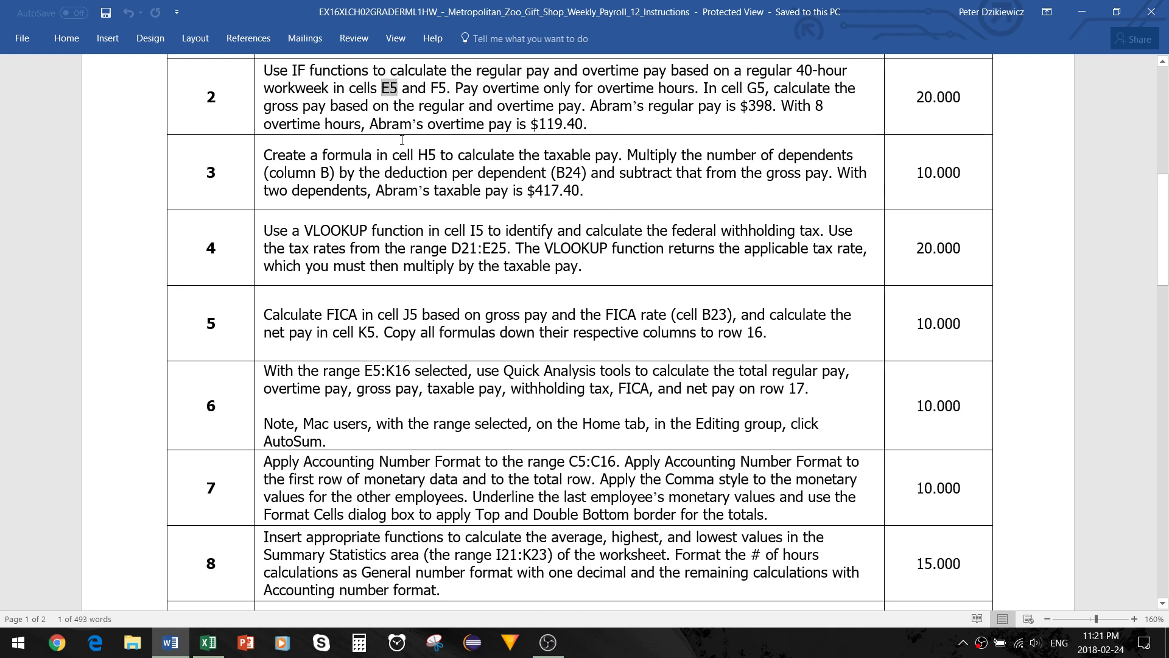
# Switch to Excel and insert an IF function in cell E5 for Abram's regular pay.
pyautogui.hotkey('alt', 'Tab')
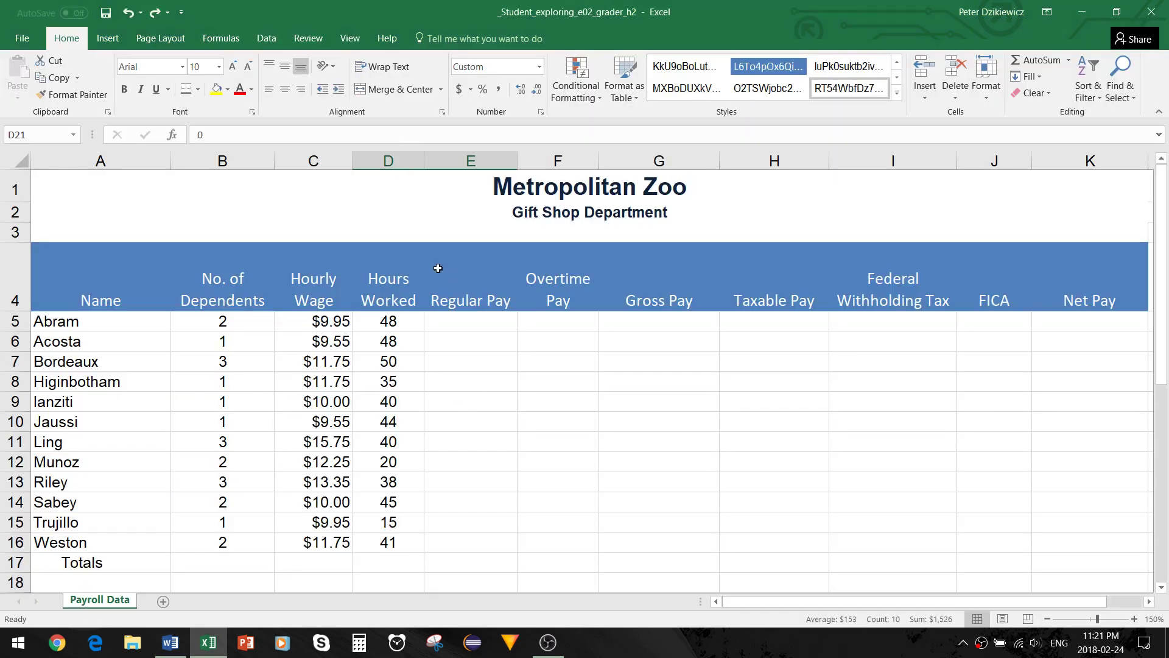
pyautogui.click(466, 325)
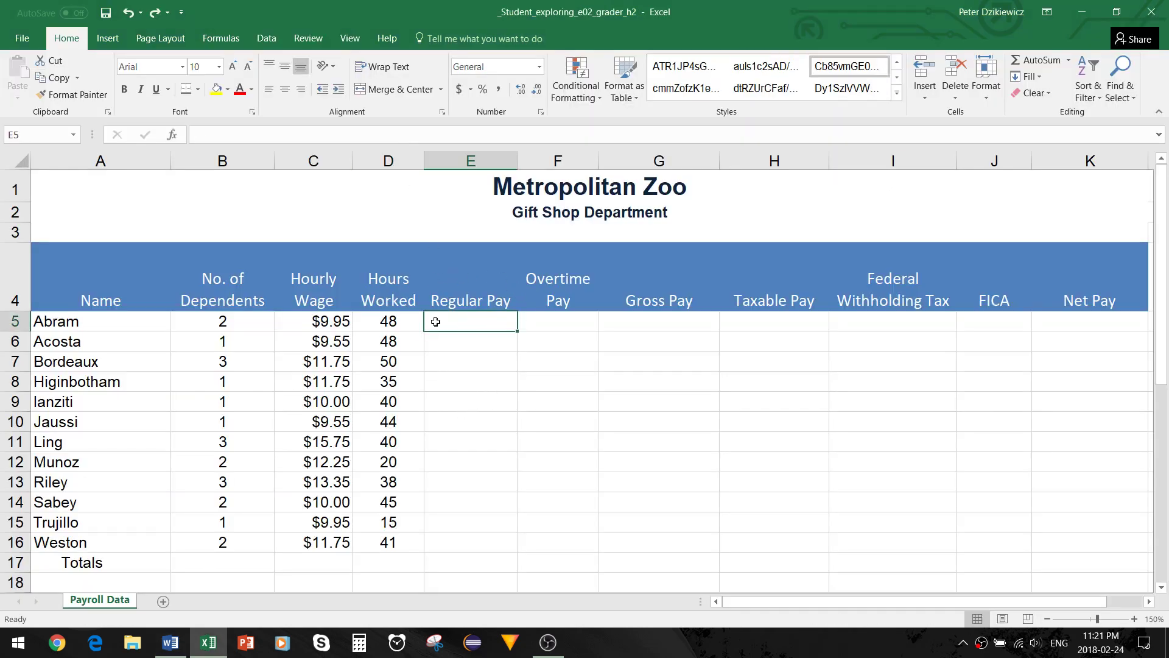
pyautogui.click(174, 135)
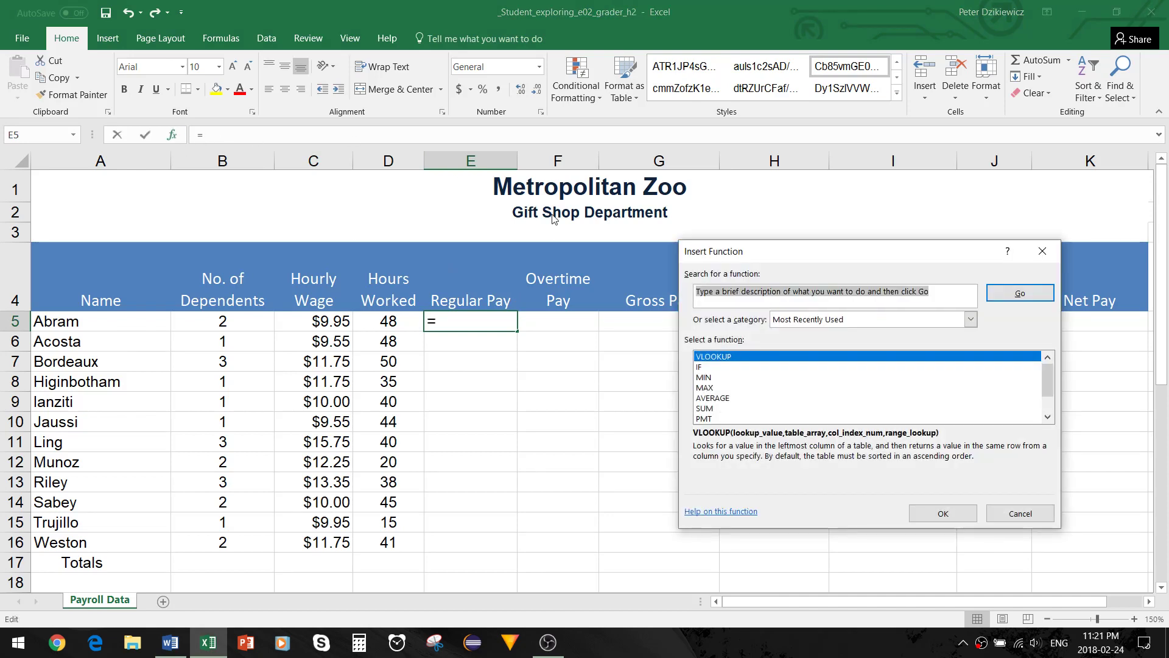
pyautogui.click(702, 368)
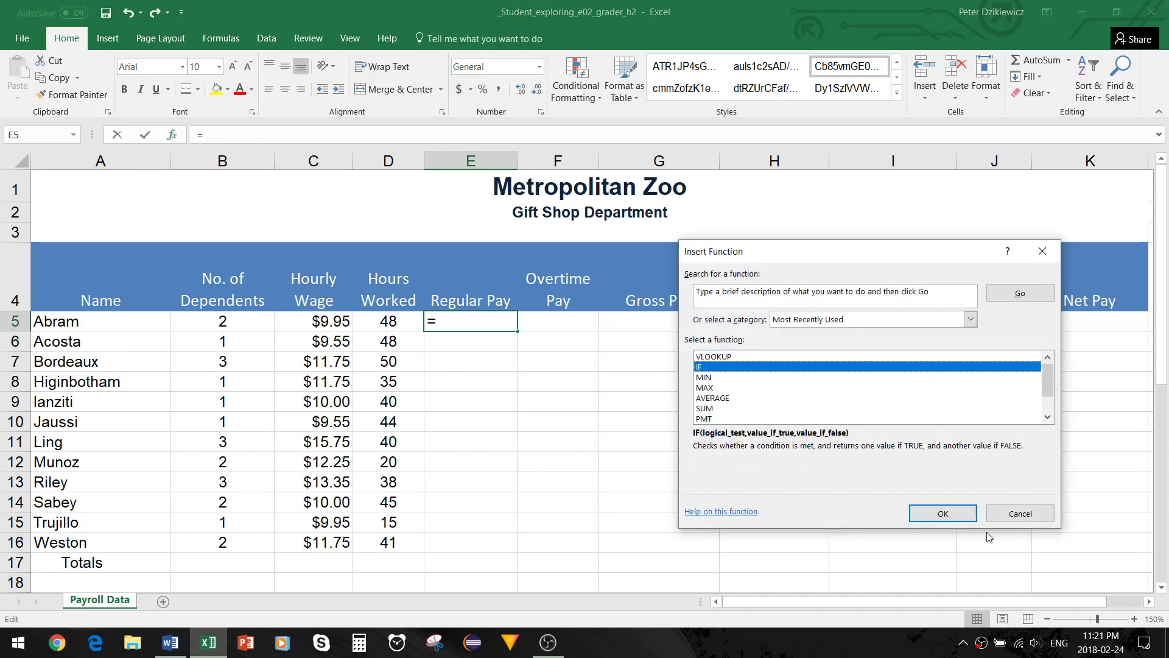
pyautogui.click(961, 519)
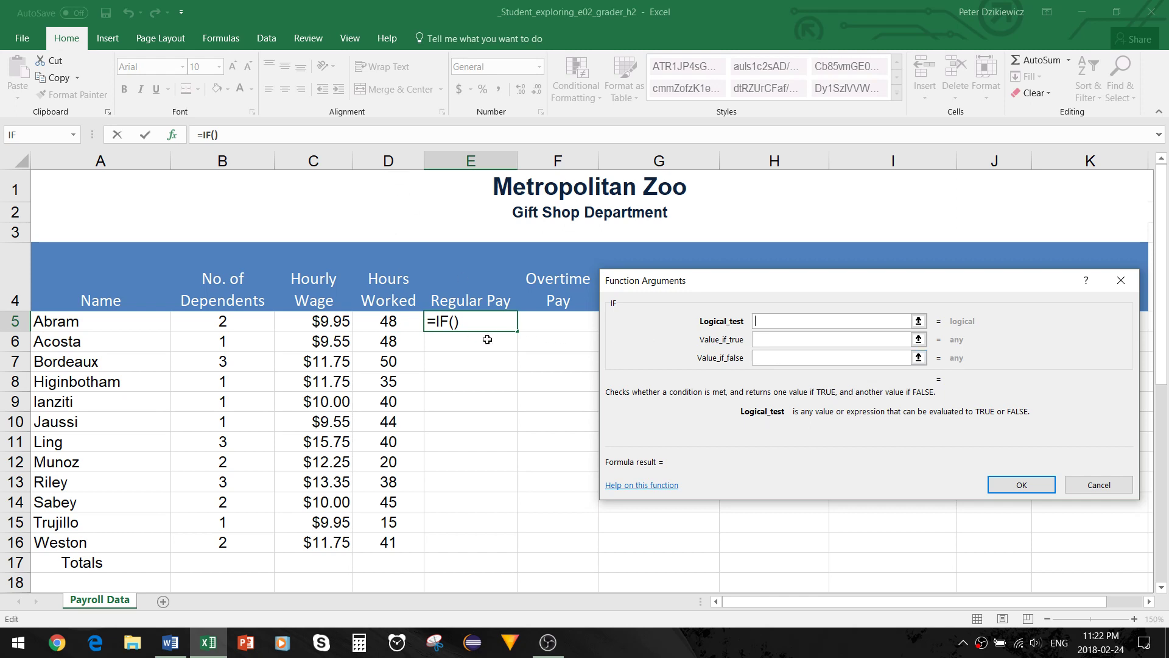
# Enter D5<=B21 as the IF function's logical test, comparing hours worked with the base work hours.
pyautogui.click(390, 322)
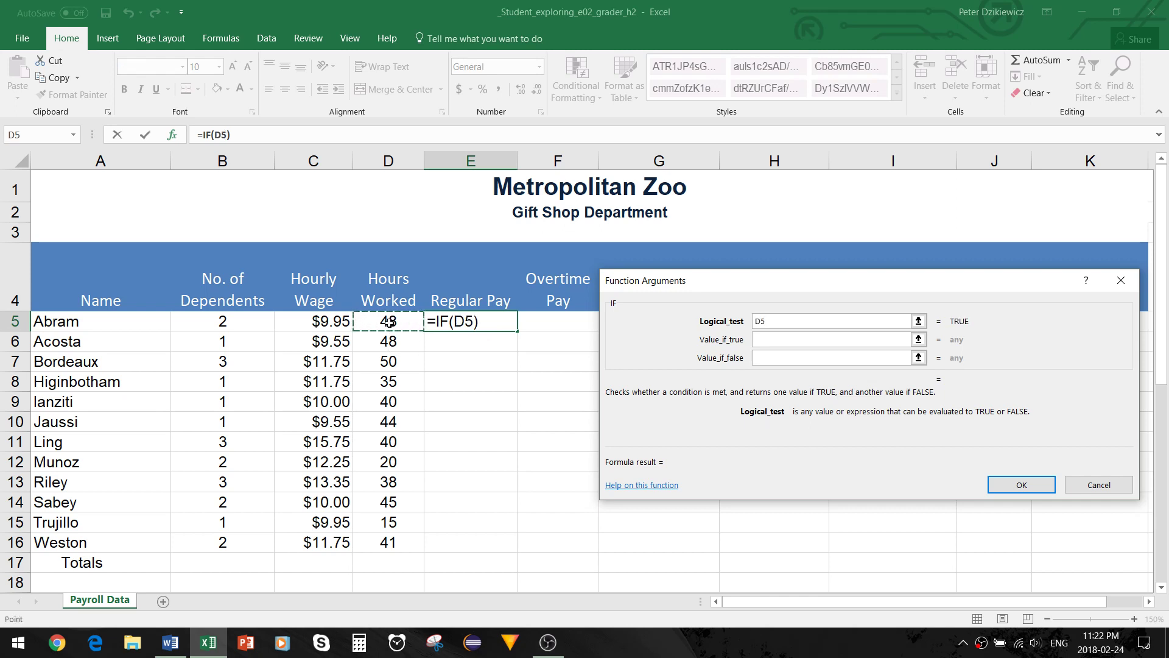
pyautogui.write(',')
pyautogui.press('BackSpace')
pyautogui.write('<')
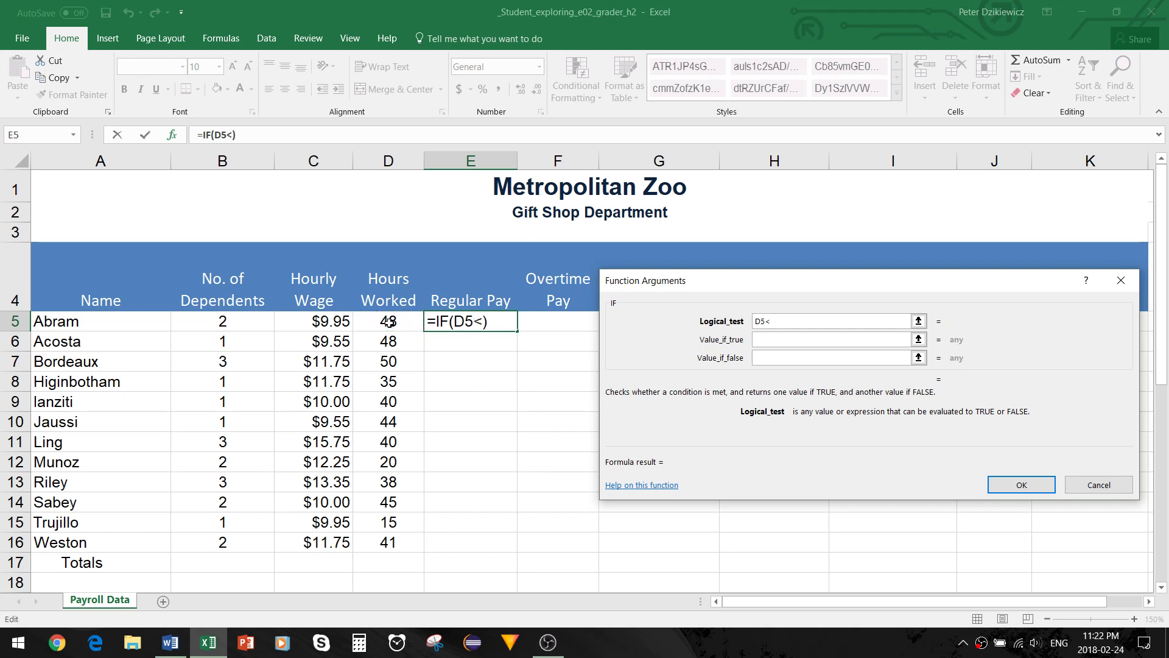
pyautogui.write('=B21')
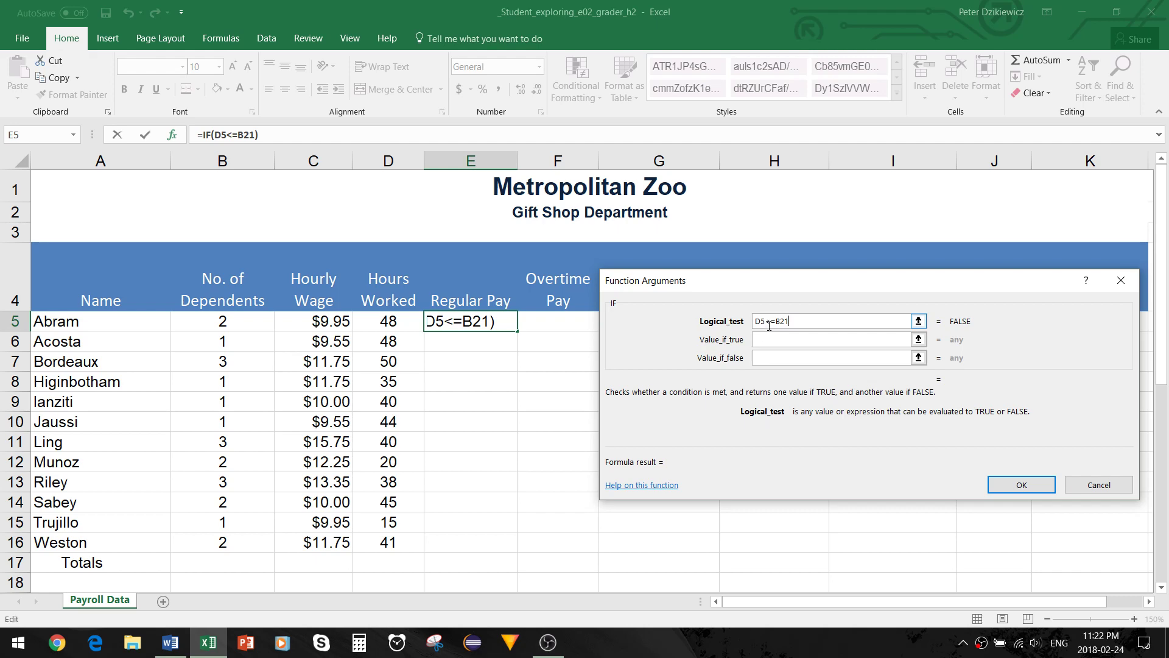
pyautogui.scroll(-2, 353, 397)
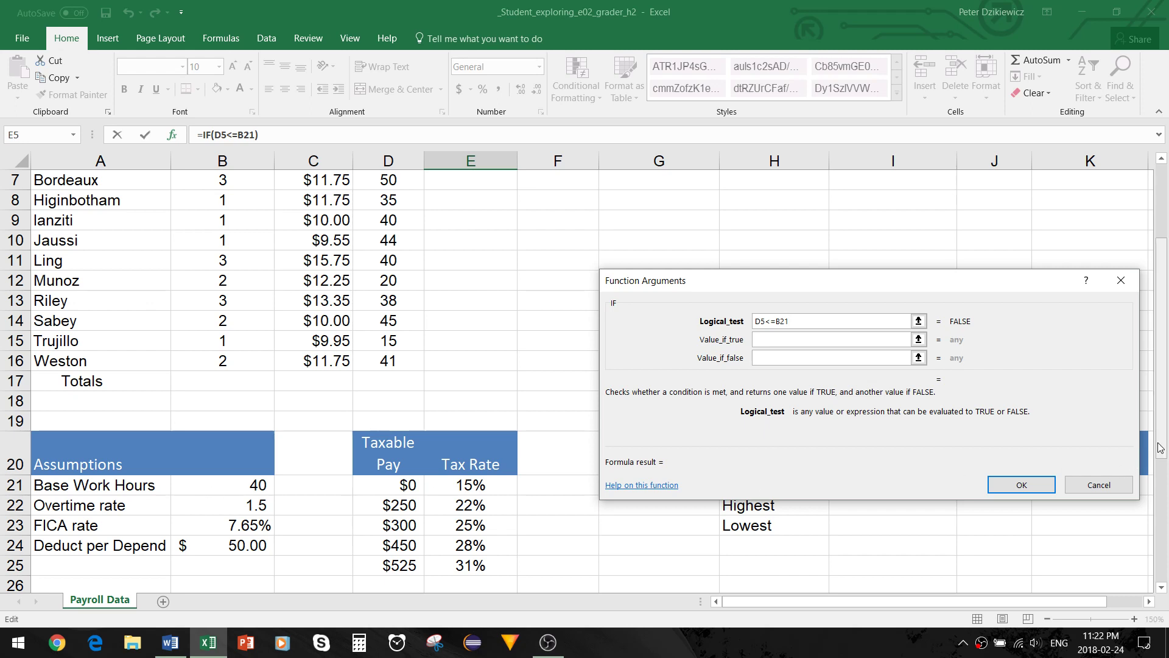
pyautogui.moveTo(1162, 449); pyautogui.dragTo(1163, 408)
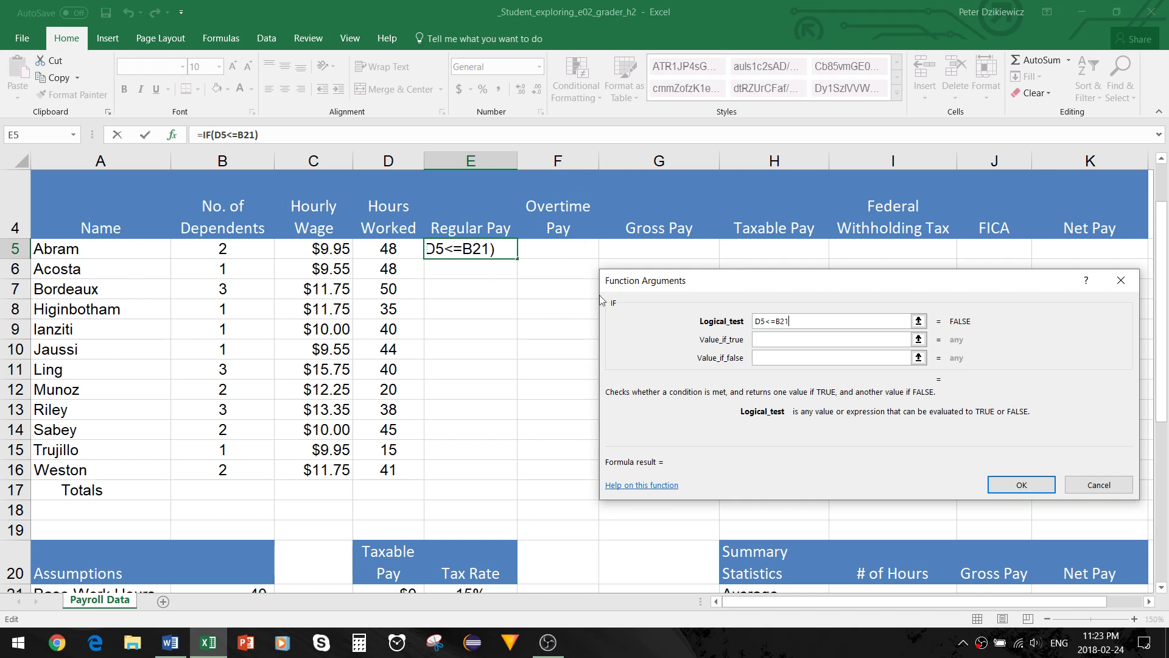
# Make the B21 reference in the logical test absolute, as $B$21.
pyautogui.click(808, 338)
pyautogui.moveTo(1161, 342); pyautogui.dragTo(1161, 350)
pyautogui.click(794, 354)
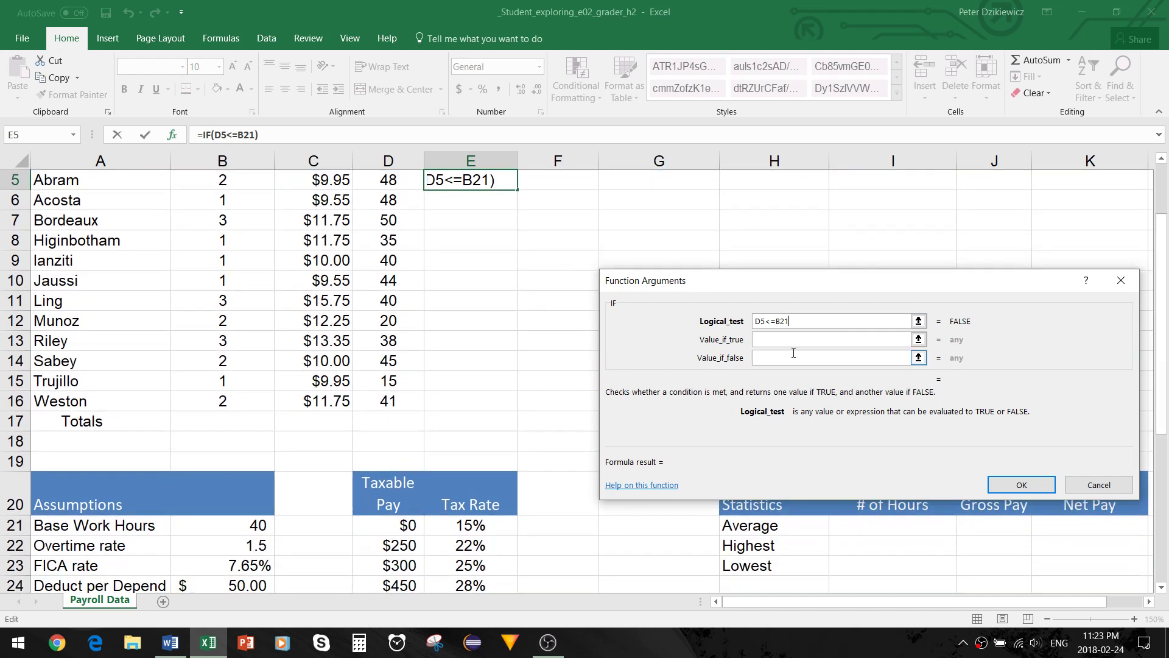
pyautogui.press('F4')
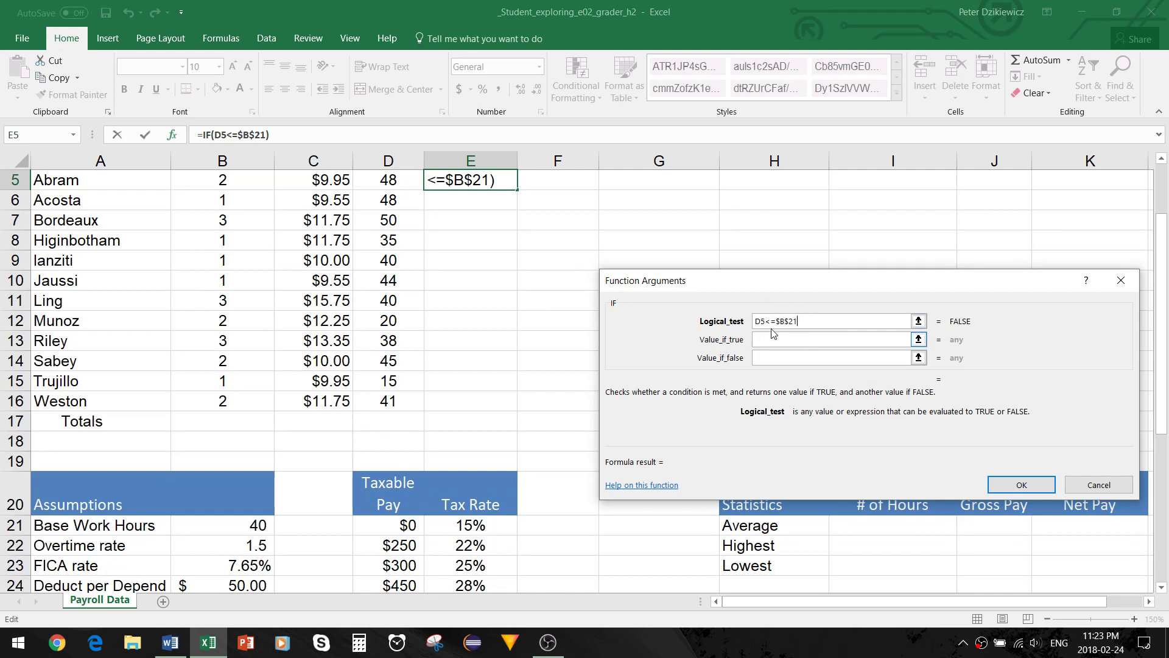
# Enter D5*C5 as the value if true of the IF function in cell E5.
pyautogui.click(778, 340)
pyautogui.click(776, 342)
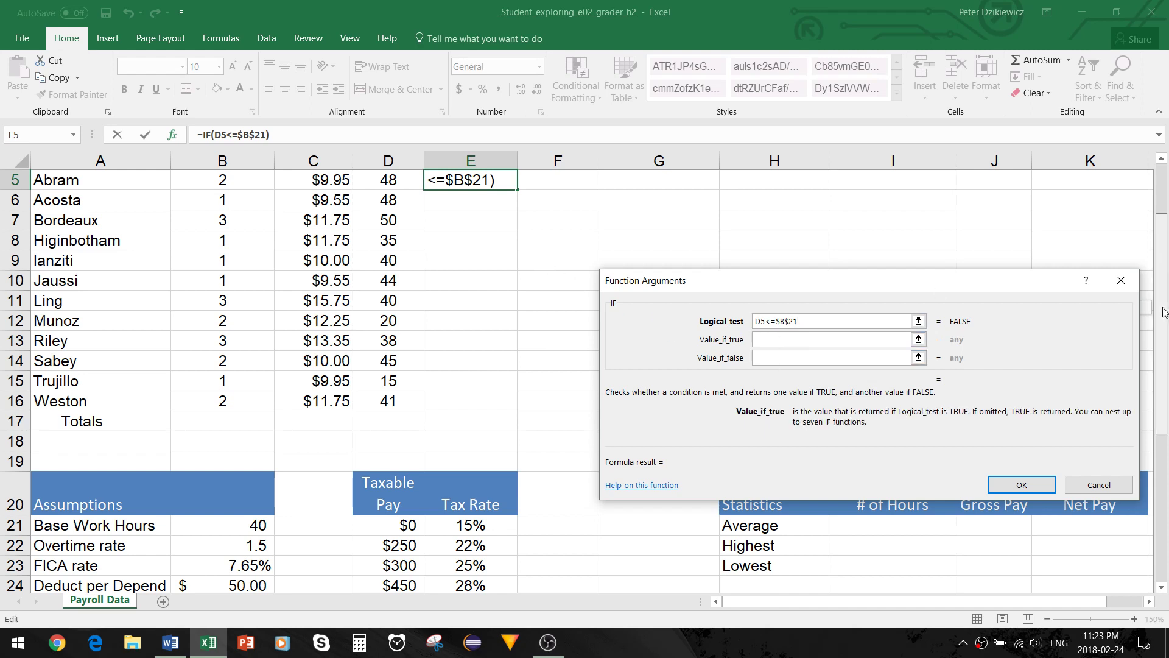
pyautogui.scroll(1, 1164, 309)
pyautogui.scroll(-1, 1165, 309)
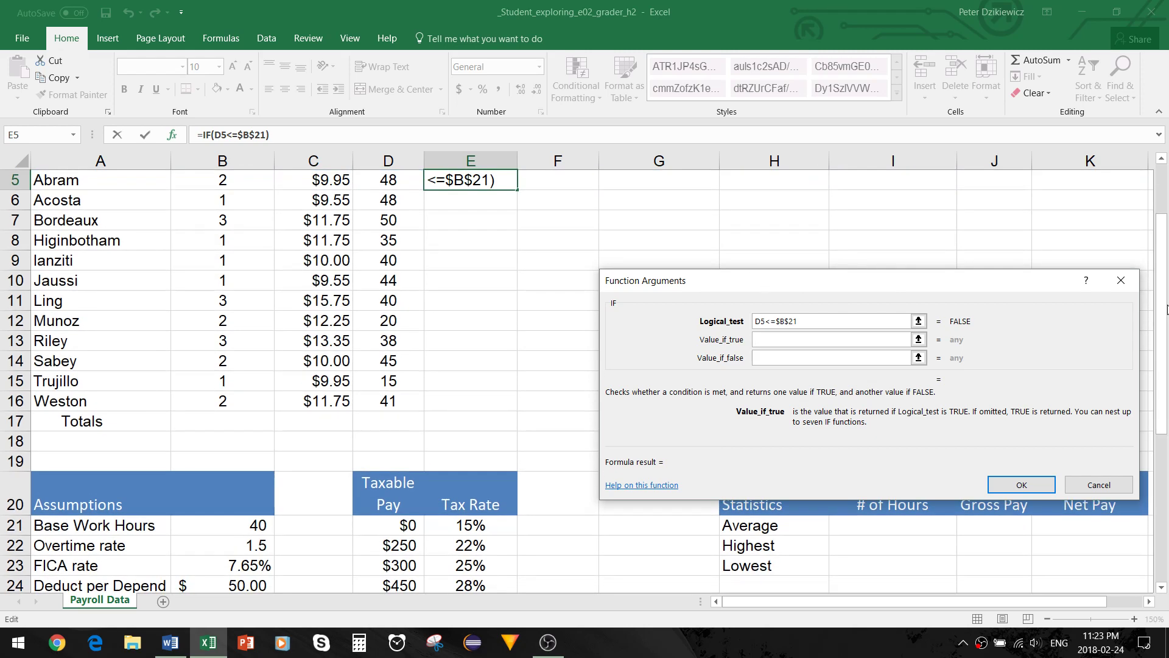
pyautogui.scroll(1, 1165, 303)
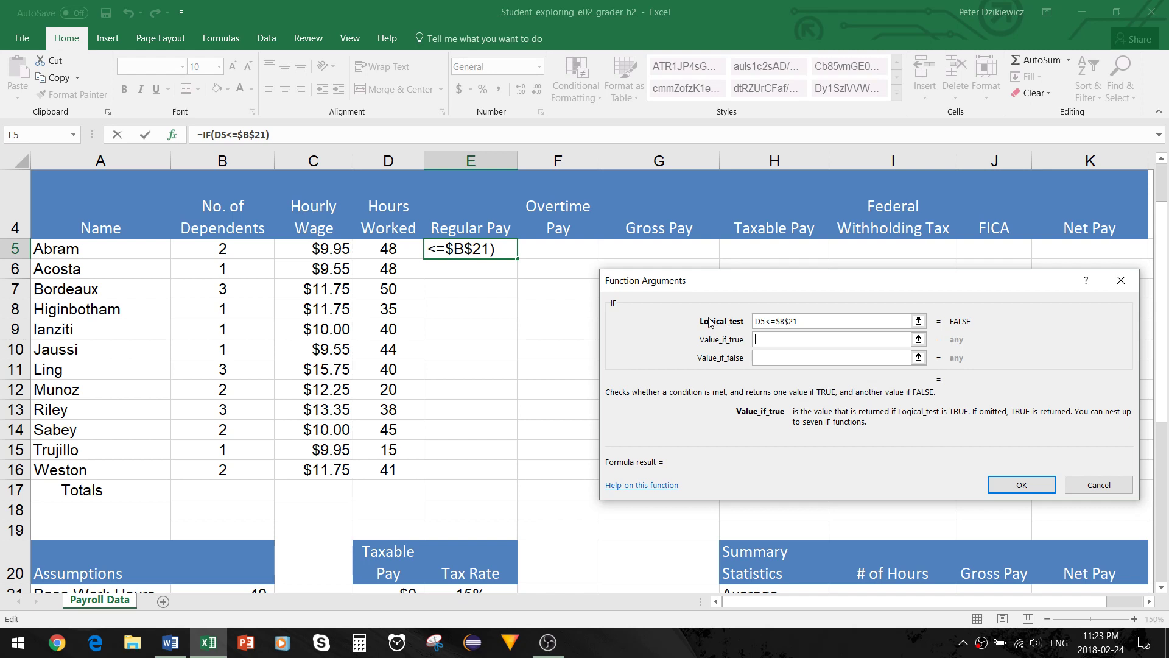
pyautogui.write('D5')
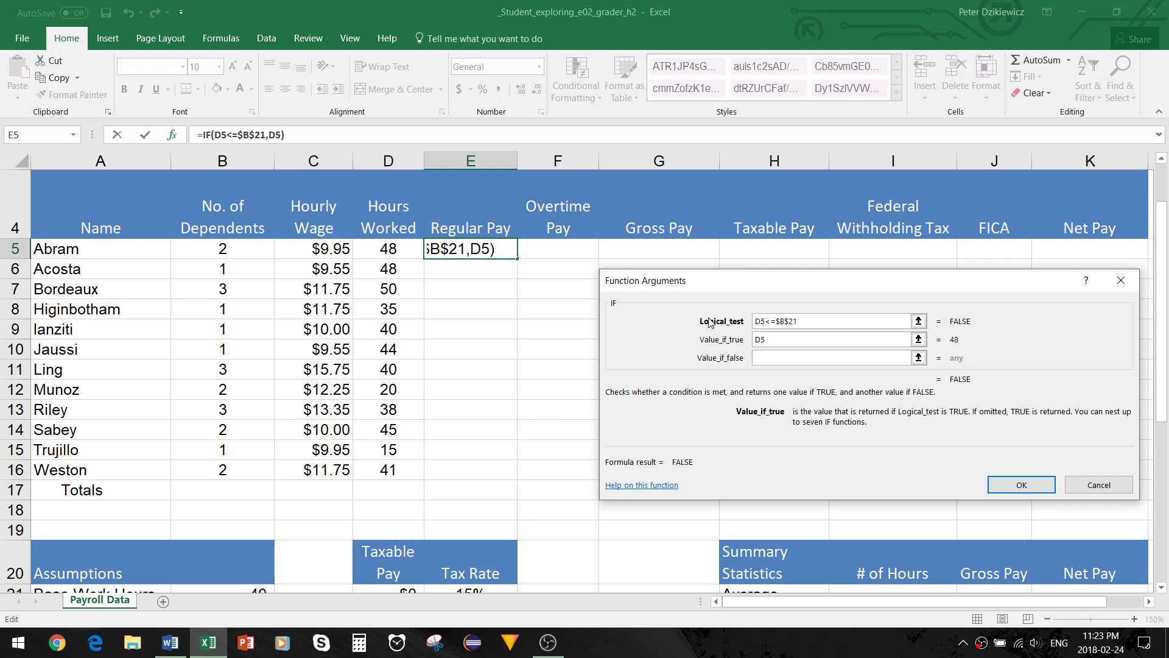
pyautogui.write('*C')
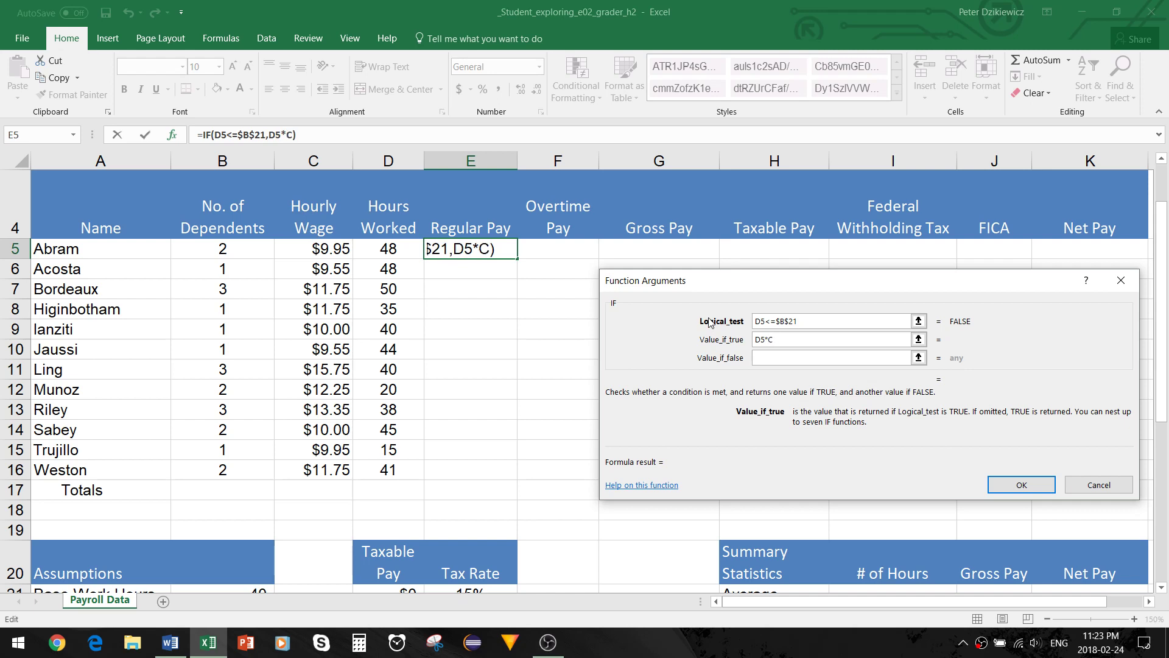
pyautogui.write('5')
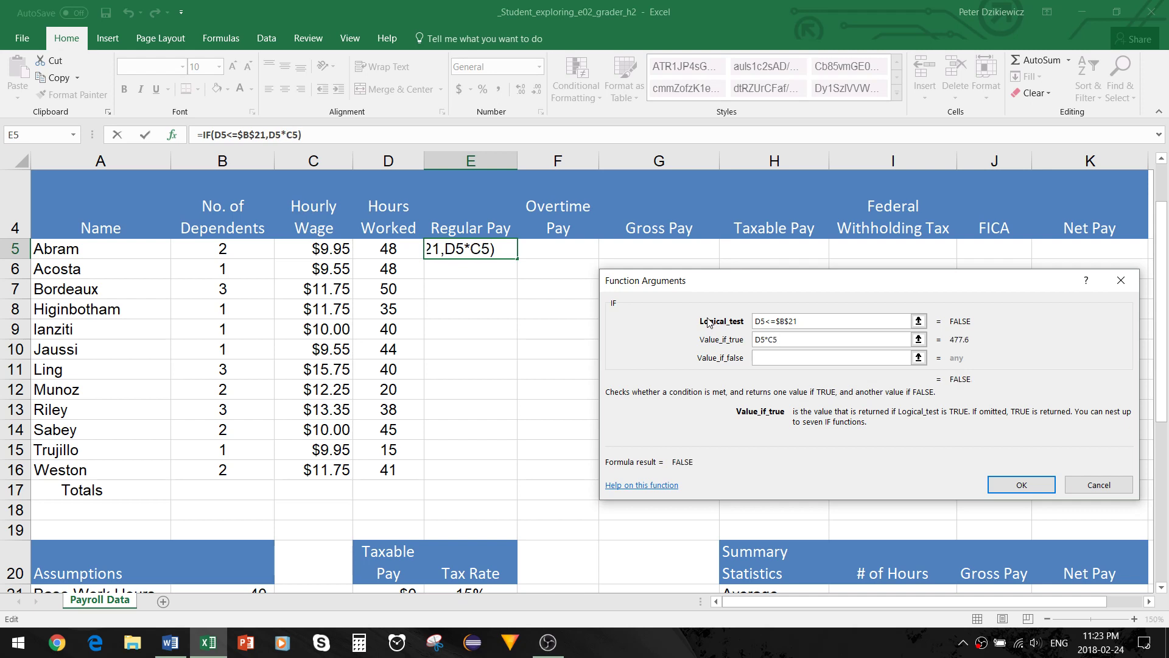
# Set the value if false to $B$21*C5, with B21 as an absolute reference, and complete the regular pay formula in E5.
pyautogui.click(772, 361)
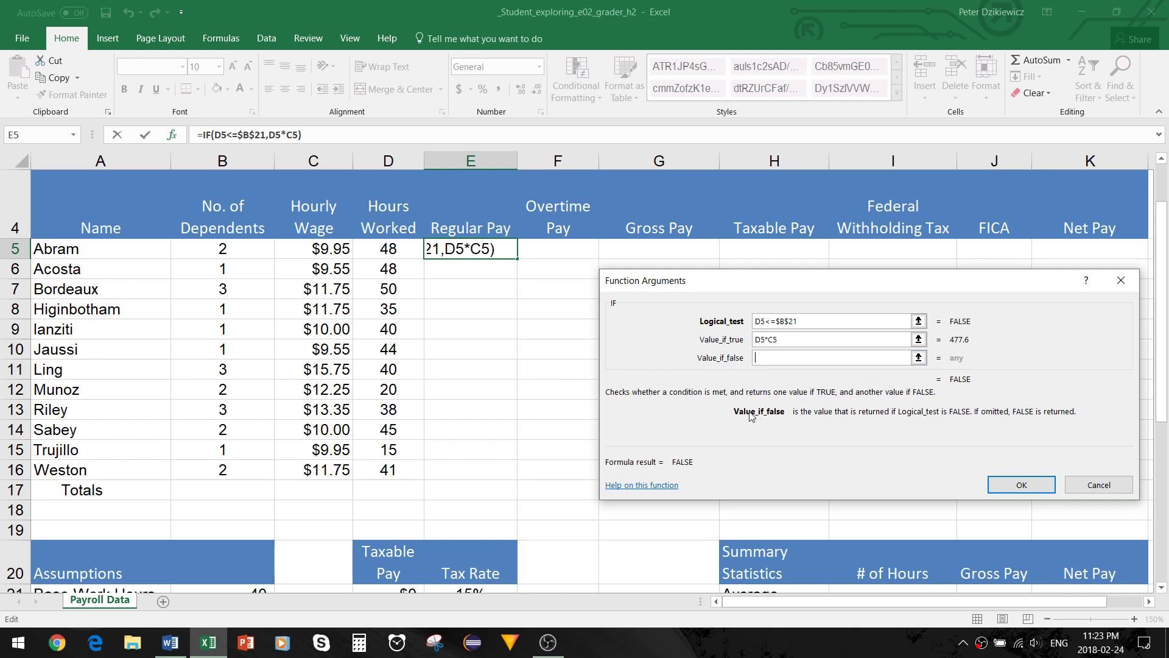
pyautogui.write('B2')
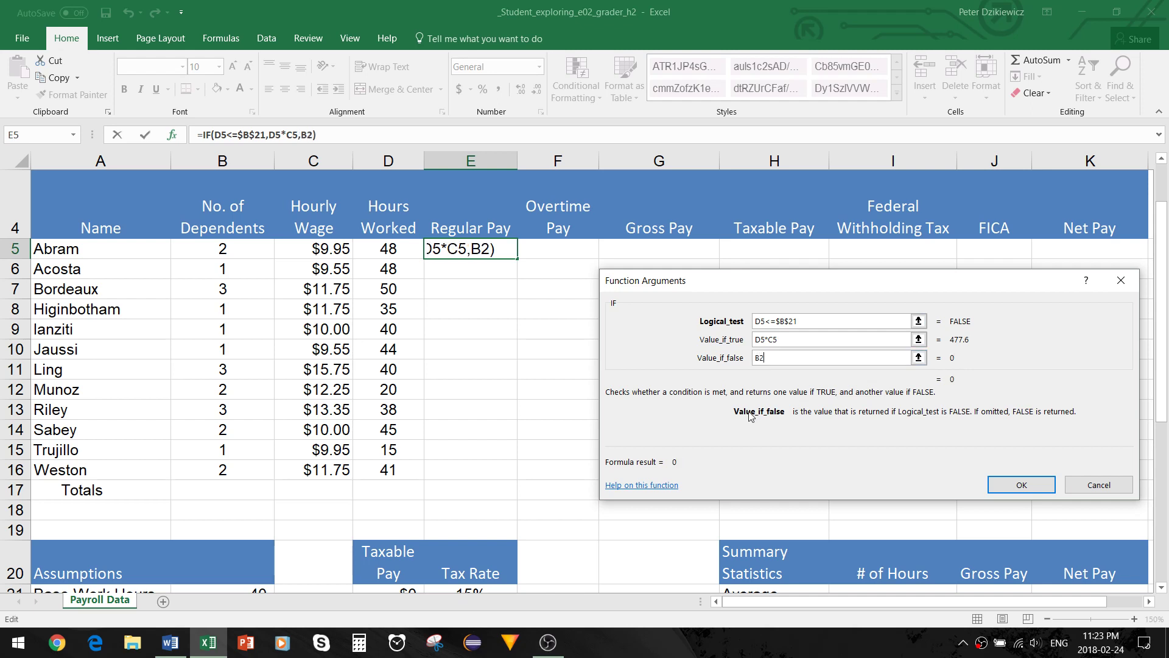
pyautogui.write('1*C5')
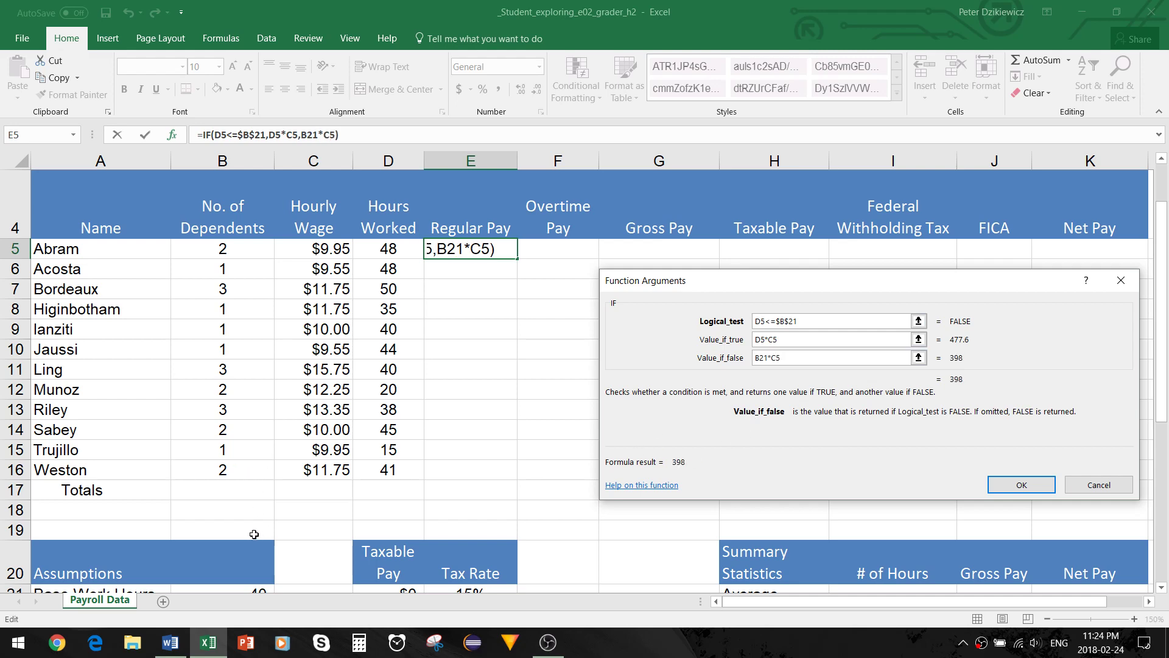
pyautogui.scroll(-1, 429, 509)
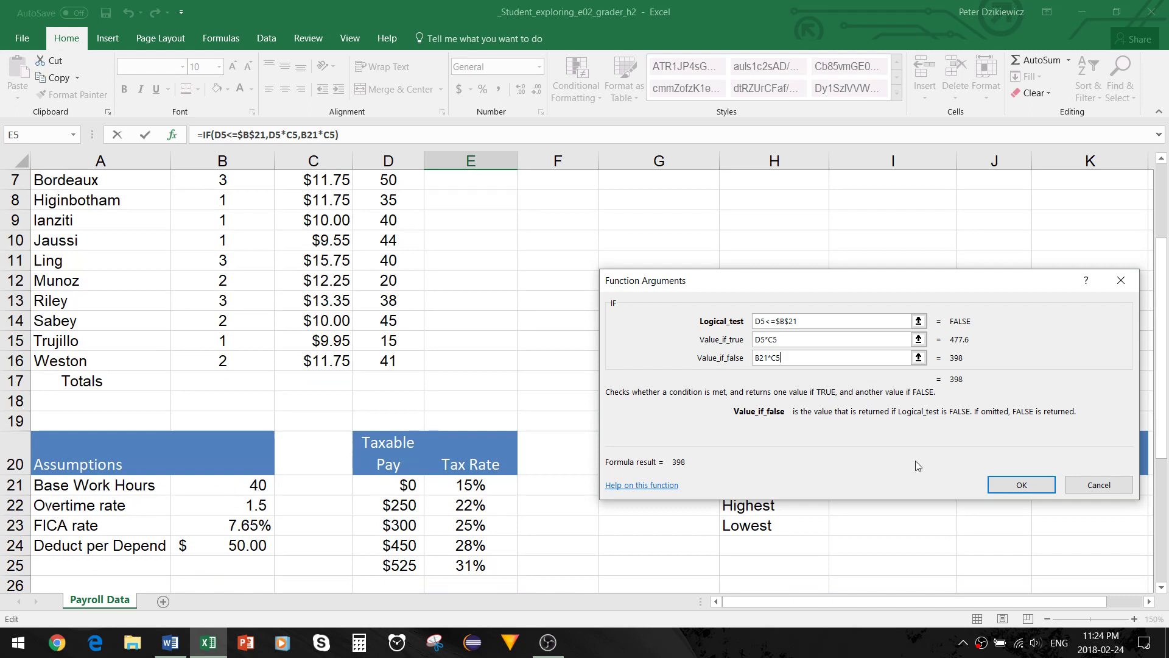
pyautogui.moveTo(1163, 457); pyautogui.dragTo(1163, 416)
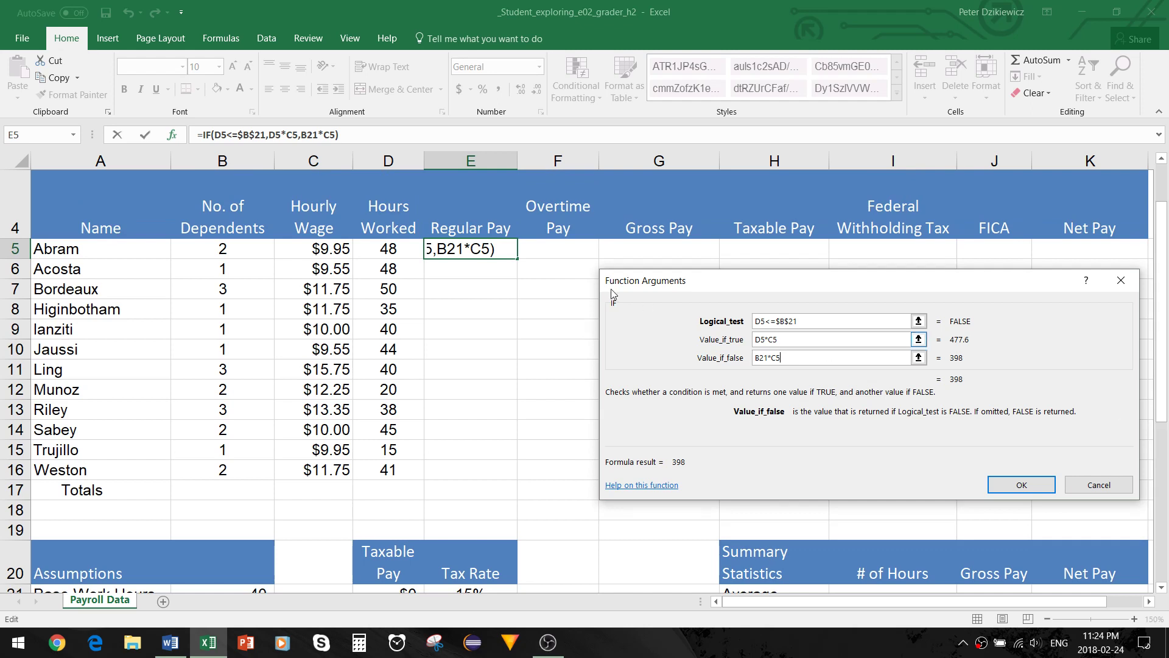
pyautogui.click(763, 357)
pyautogui.press('F4')
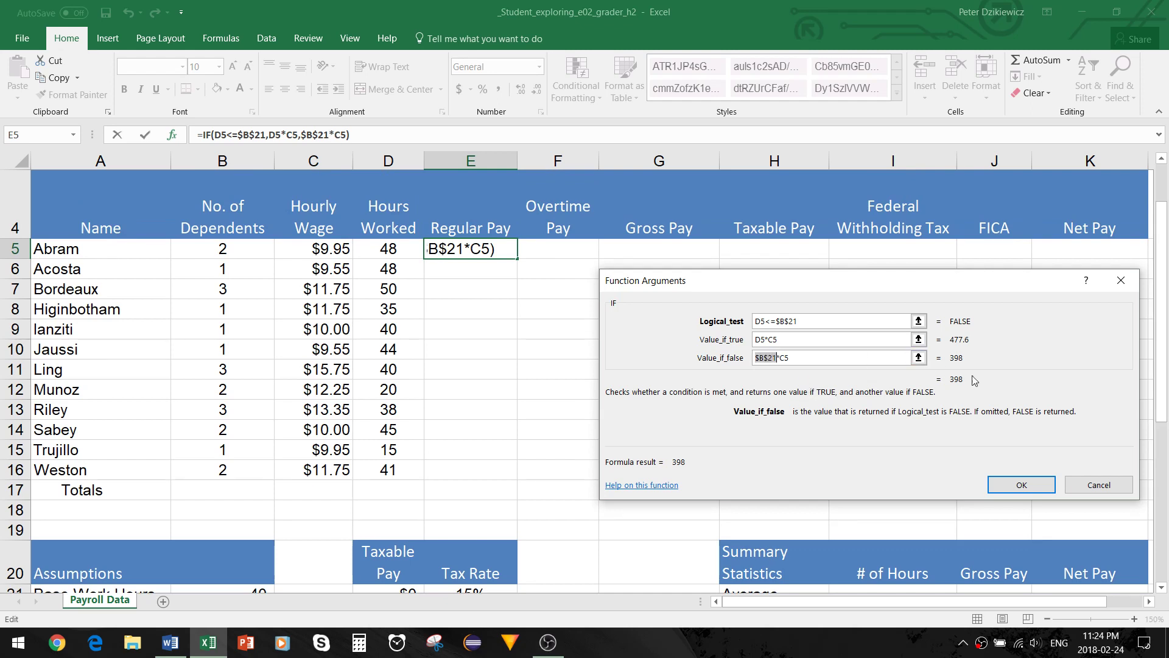
pyautogui.click(861, 356)
pyautogui.click(1022, 484)
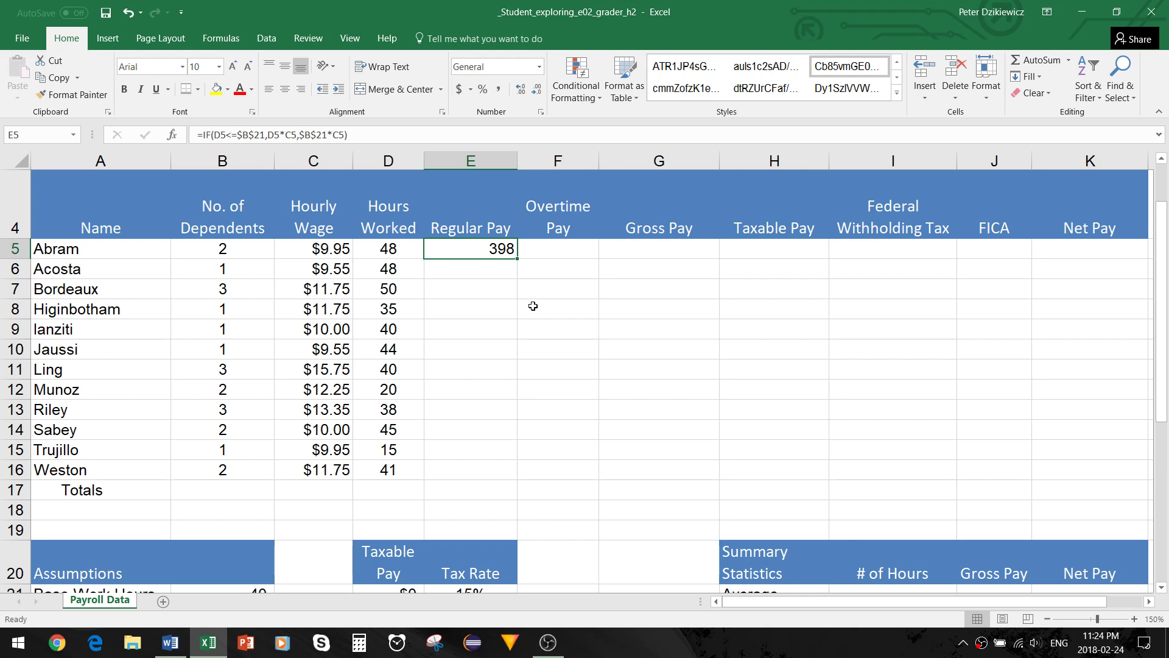
# Switch to Word to check which cell instruction step 2 names for overtime pay, and return to Excel.
pyautogui.hotkey('alt', 'Tab')
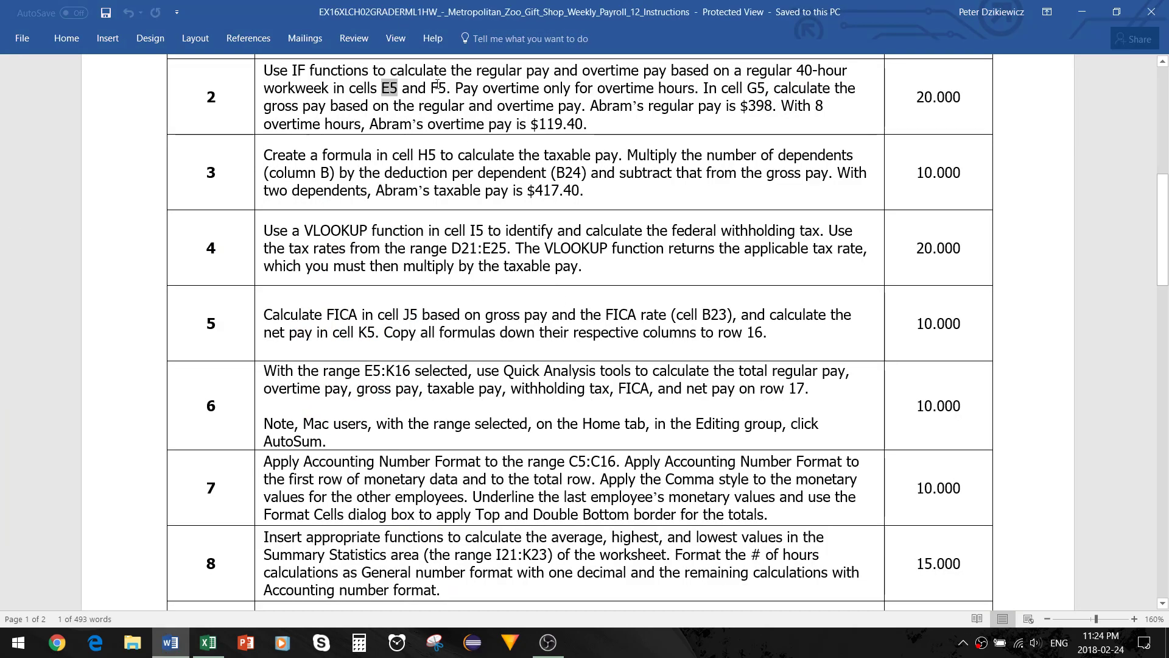
pyautogui.moveTo(431, 90); pyautogui.dragTo(444, 91)
pyautogui.hotkey('alt', 'Tab')
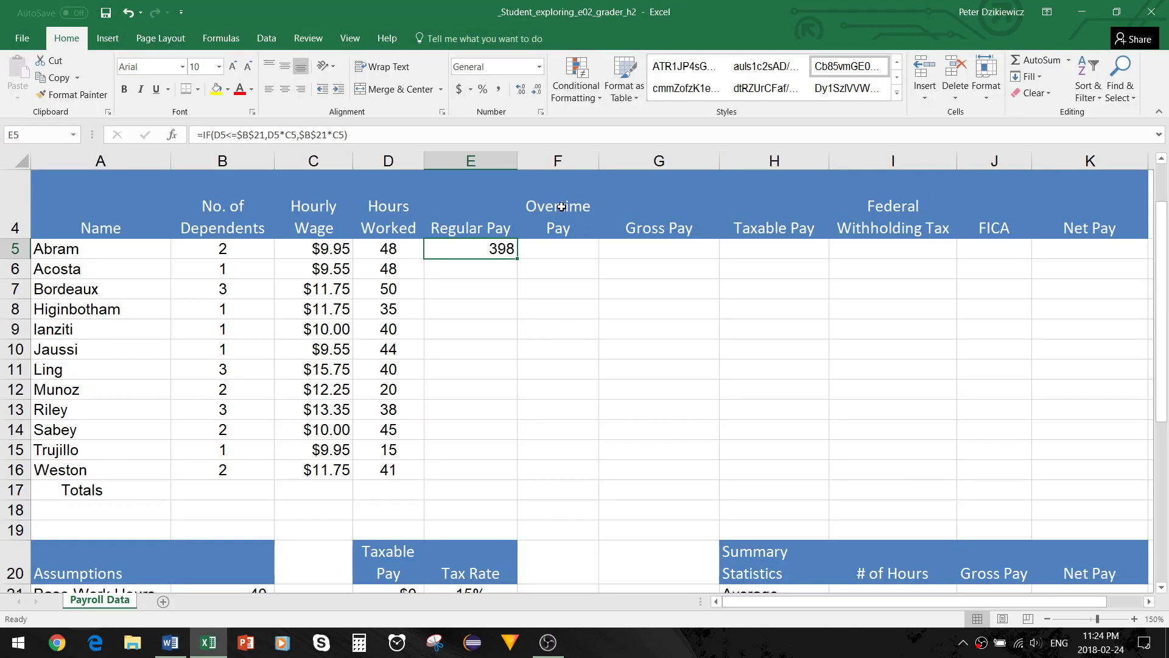
# Insert an IF function in cell F5 with D5>$B$21 as the logical test, keeping the B21 reference absolute.
pyautogui.click(567, 248)
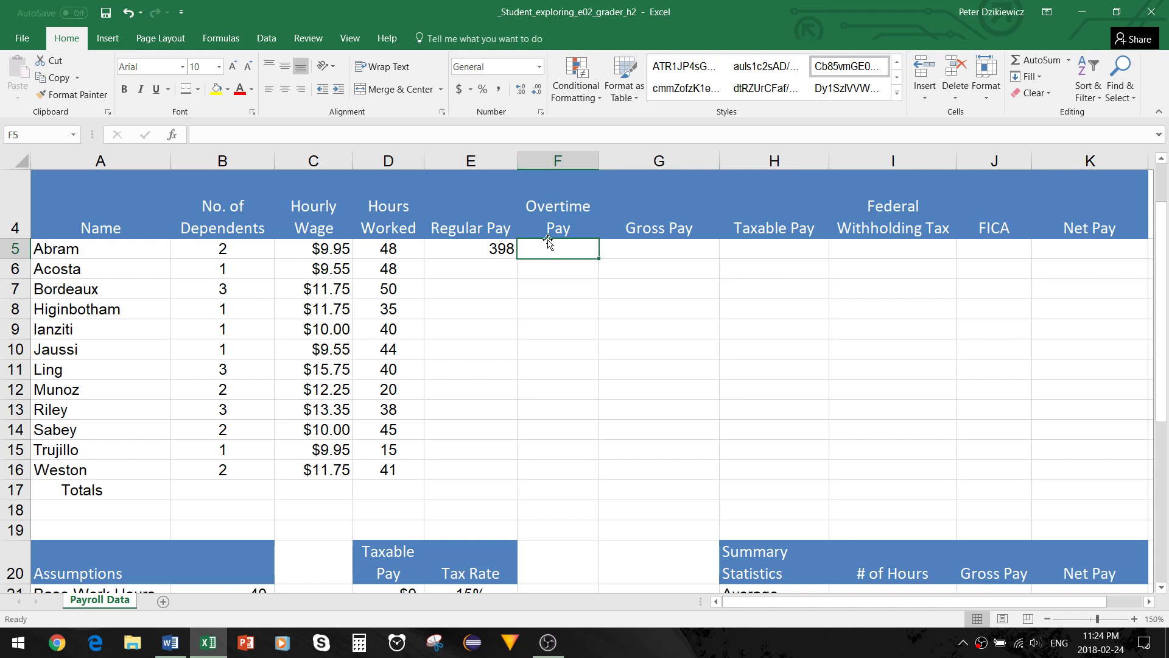
pyautogui.click(173, 136)
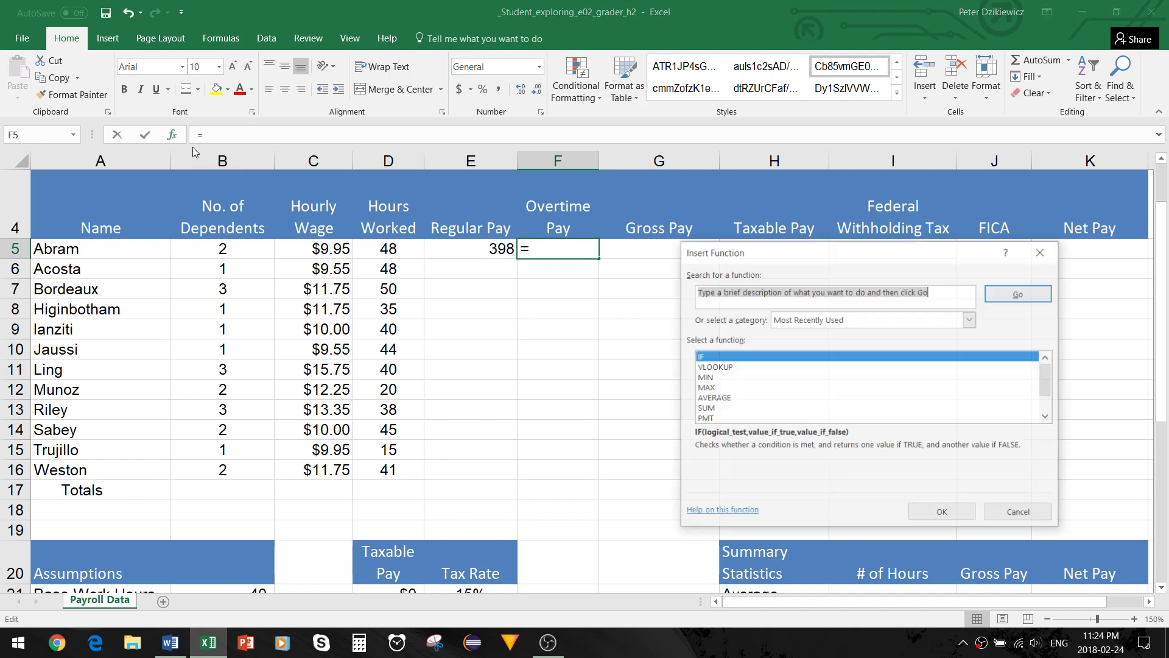
pyautogui.click(943, 513)
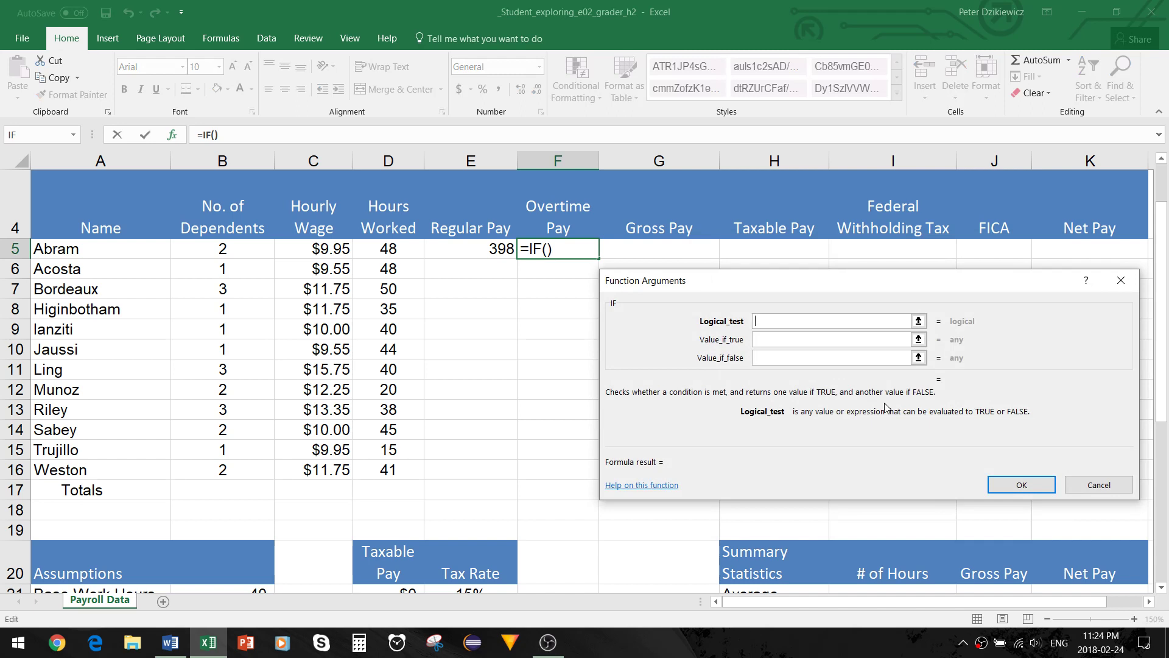
pyautogui.write('D5>')
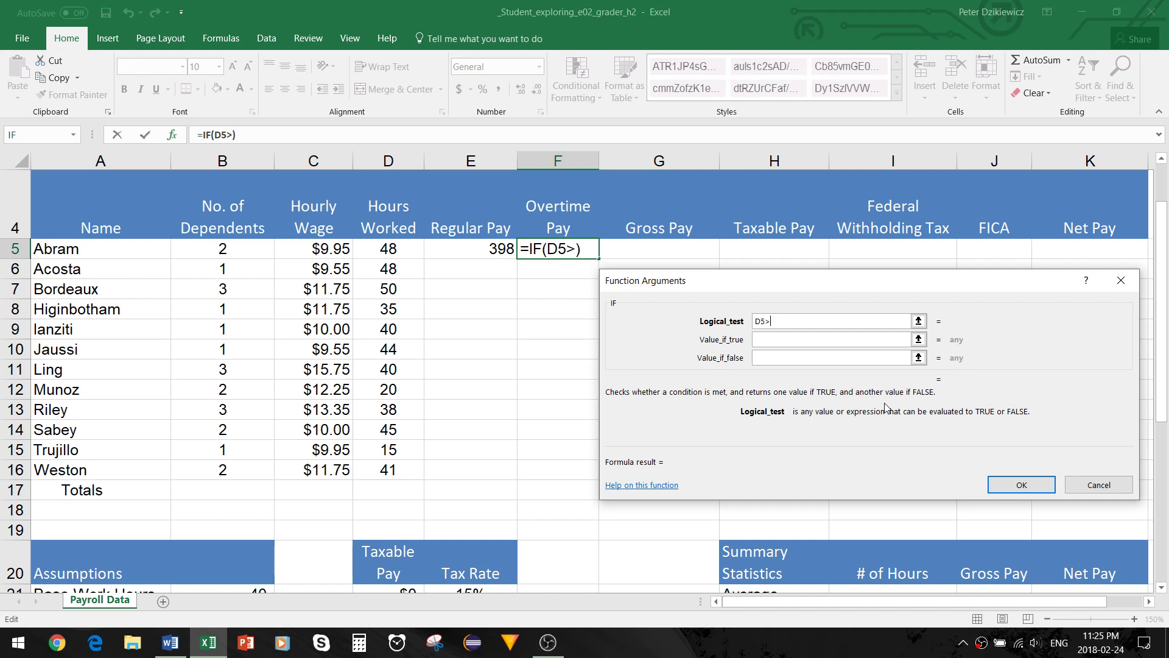
pyautogui.write('b21')
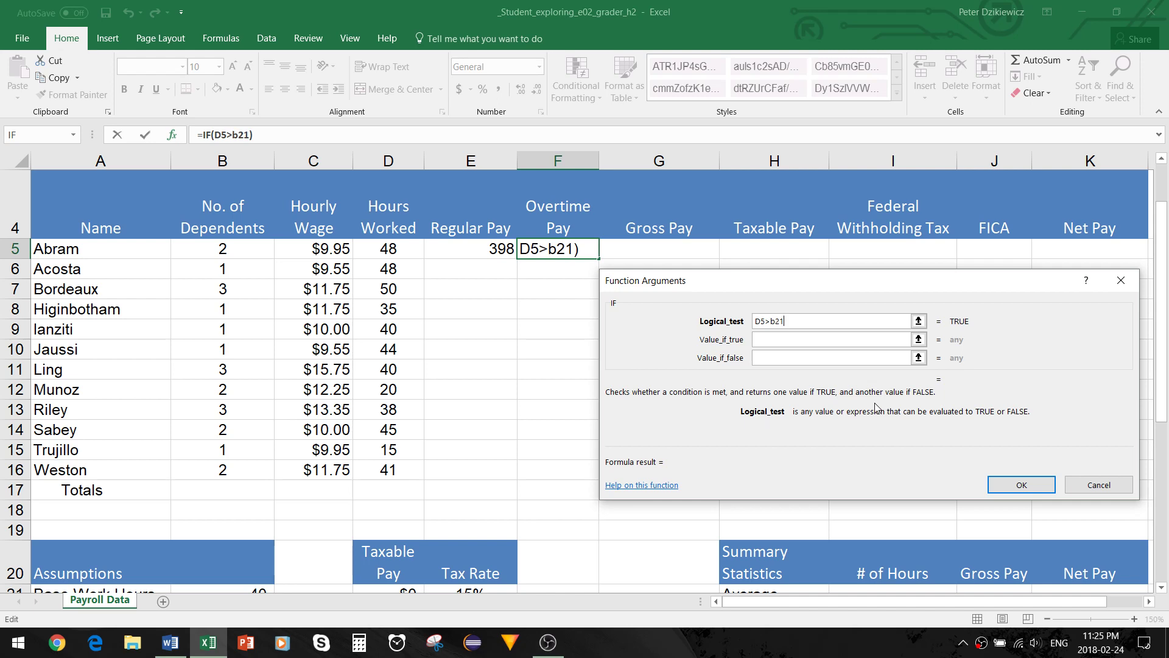
pyautogui.press('F4')
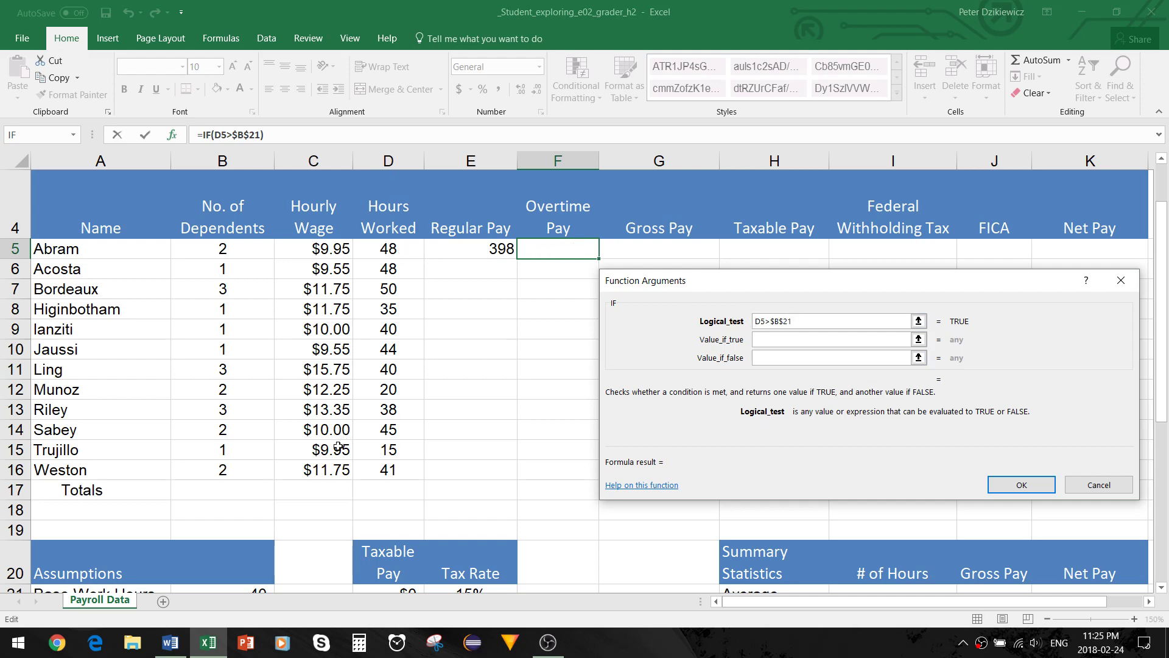
# Enter the overtime hours (D5-$B$21) in parentheses as the value if true, with B21 as an absolute reference.
pyautogui.scroll(-1, 340, 442)
pyautogui.scroll(1, 272, 486)
pyautogui.click(796, 340)
pyautogui.click(785, 336)
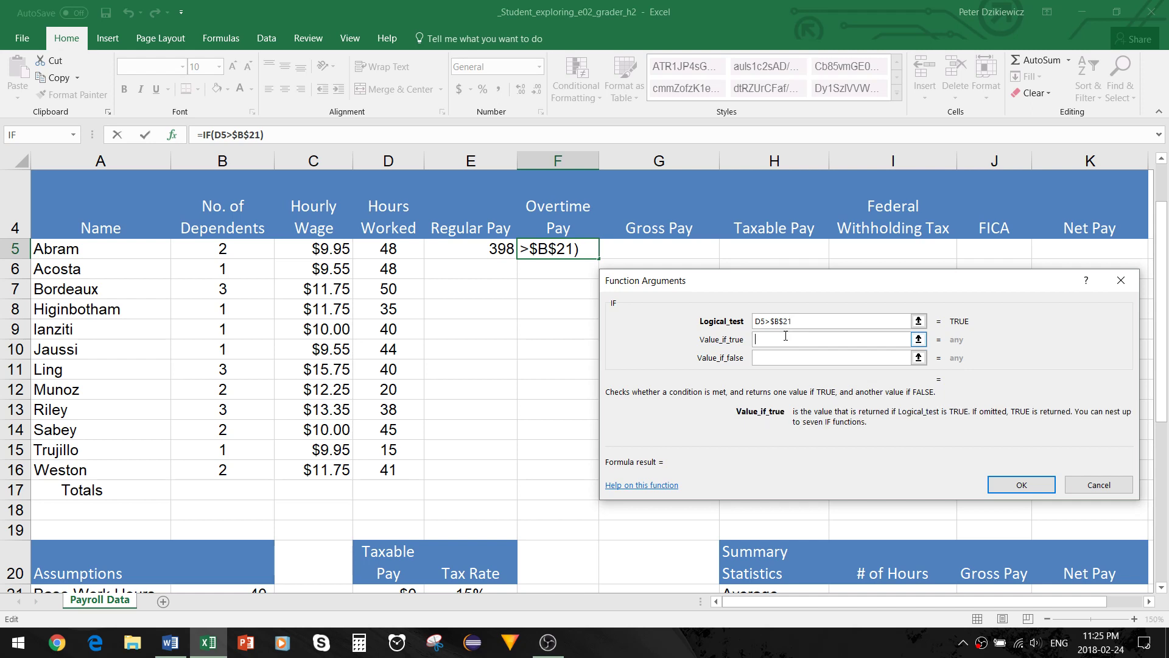
pyautogui.write('D5')
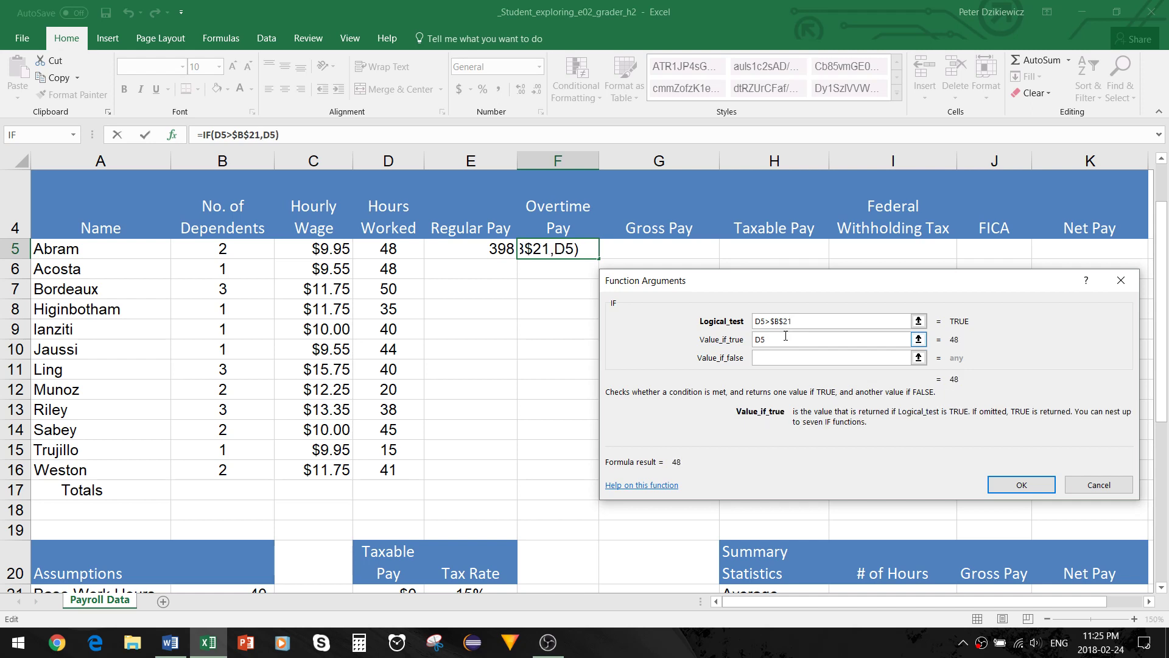
pyautogui.write('-B21')
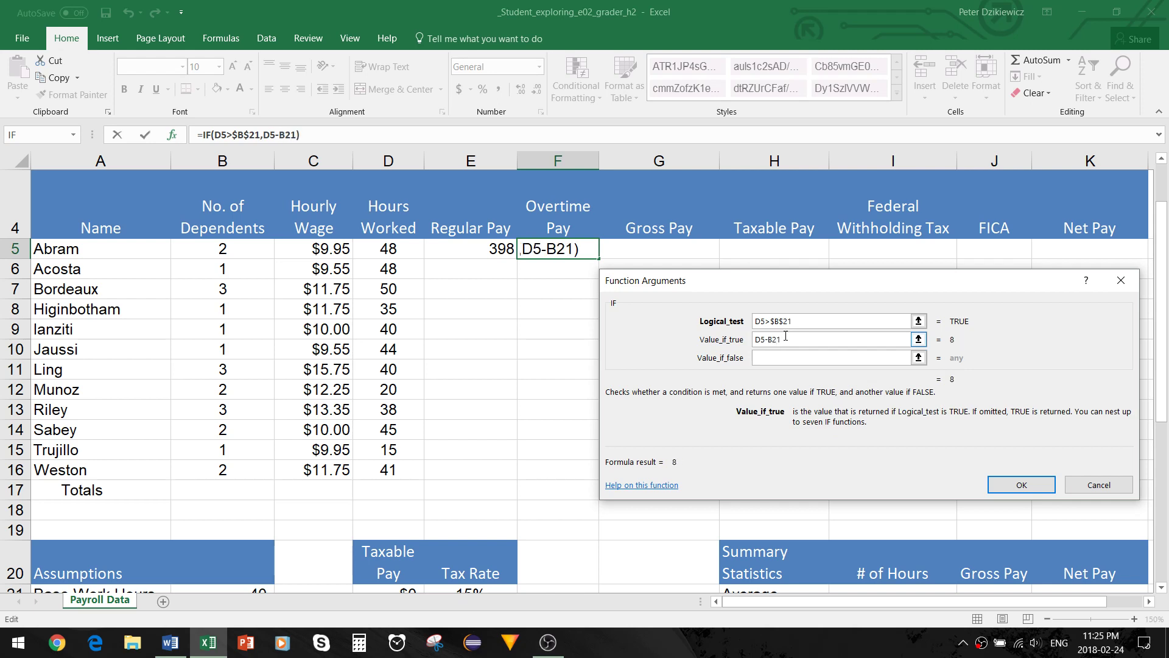
pyautogui.write(')')
pyautogui.press('Home')
pyautogui.write('(')
pyautogui.press('Right')
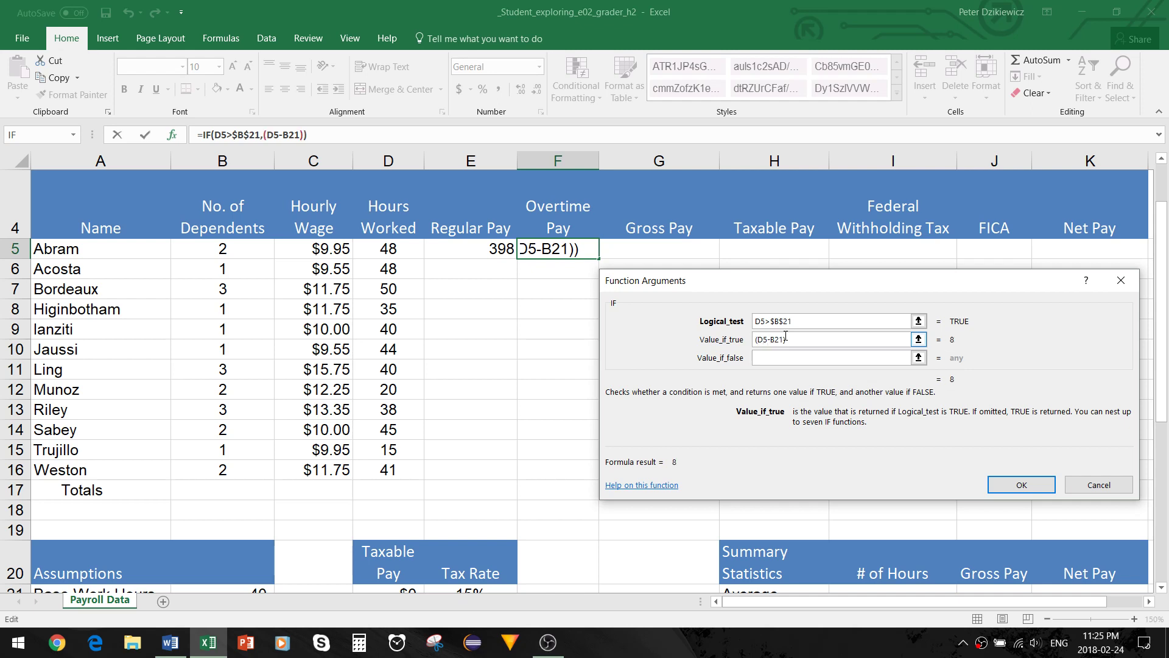
pyautogui.press('F4')
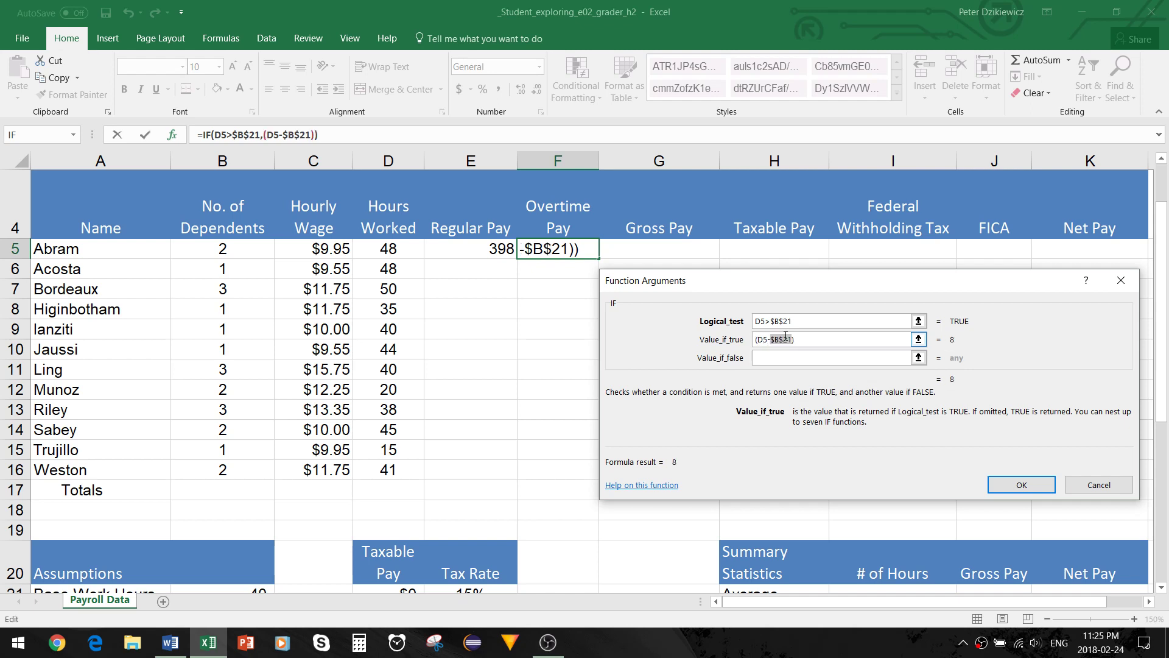
# Extend the value if true by multiplying the overtime hours by C5 and the absolute overtime rate reference $B$22.
pyautogui.click(816, 339)
pyautogui.write('*')
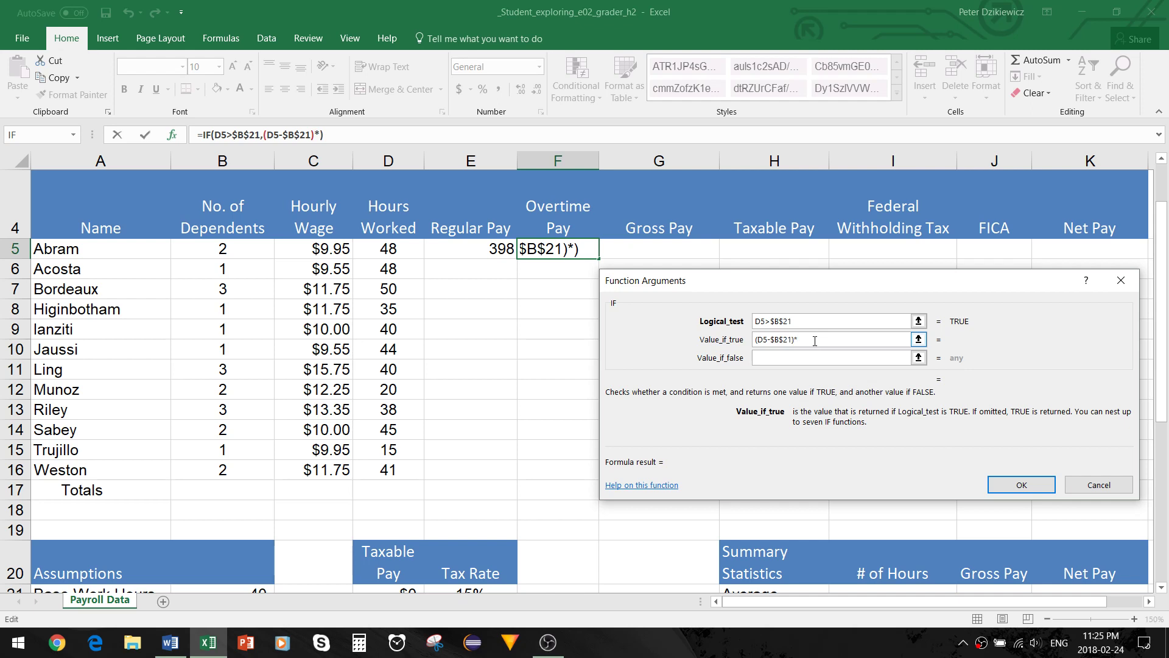
pyautogui.write('C5')
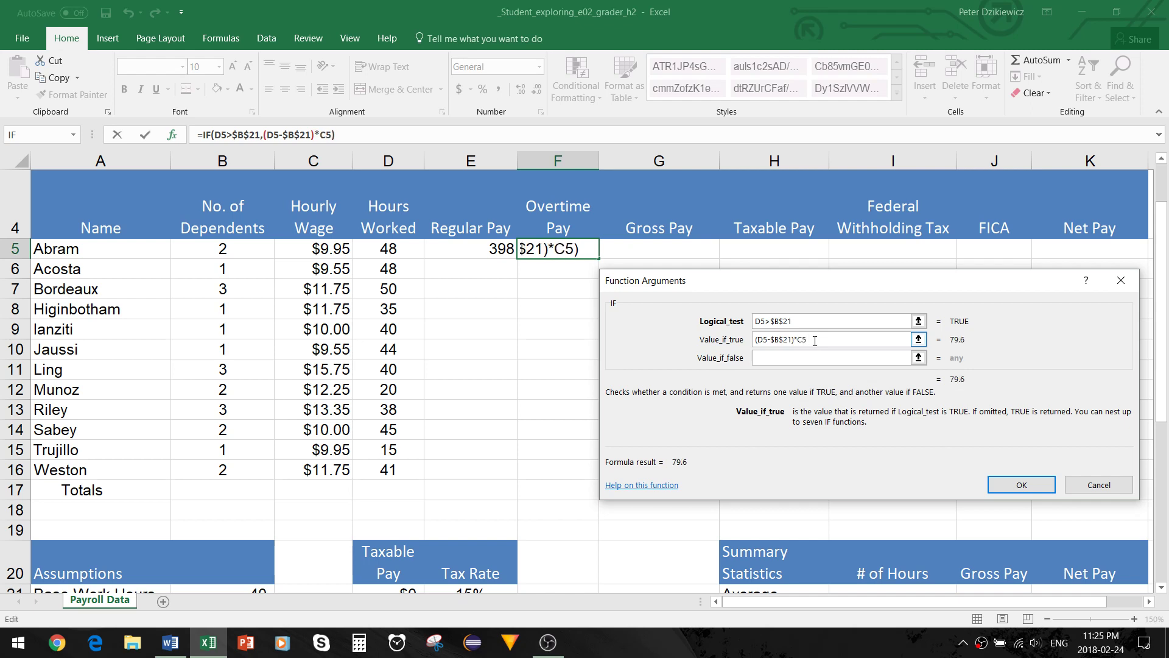
pyautogui.write('C')
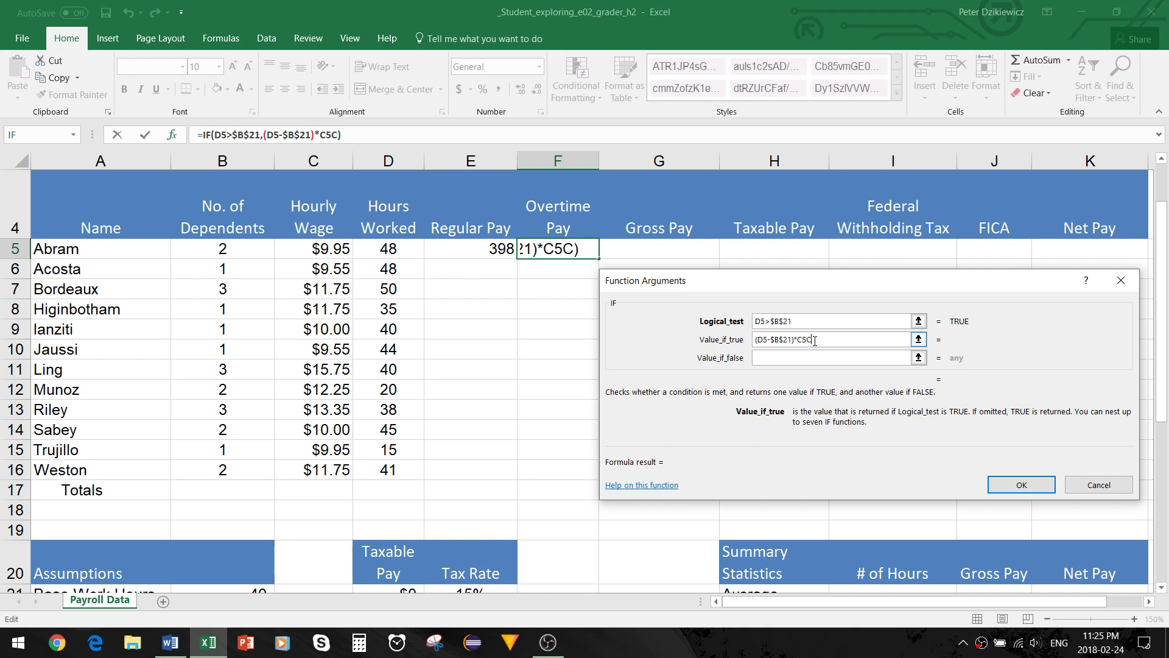
pyautogui.press('BackSpace')
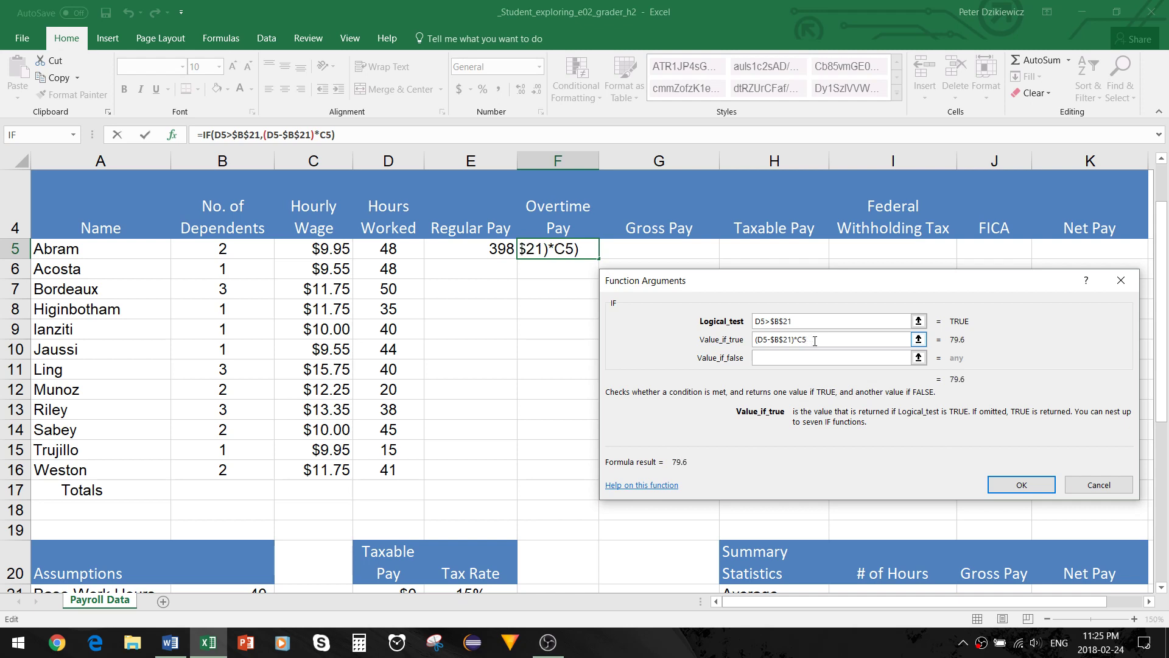
pyautogui.write('*B22')
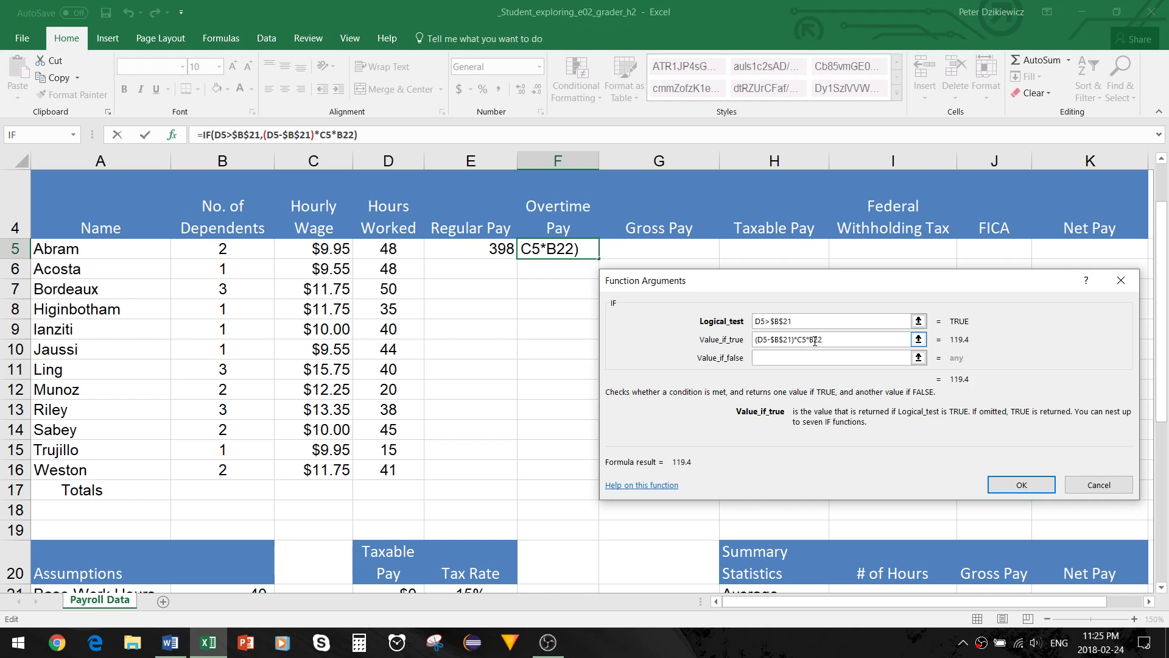
pyautogui.press('F4')
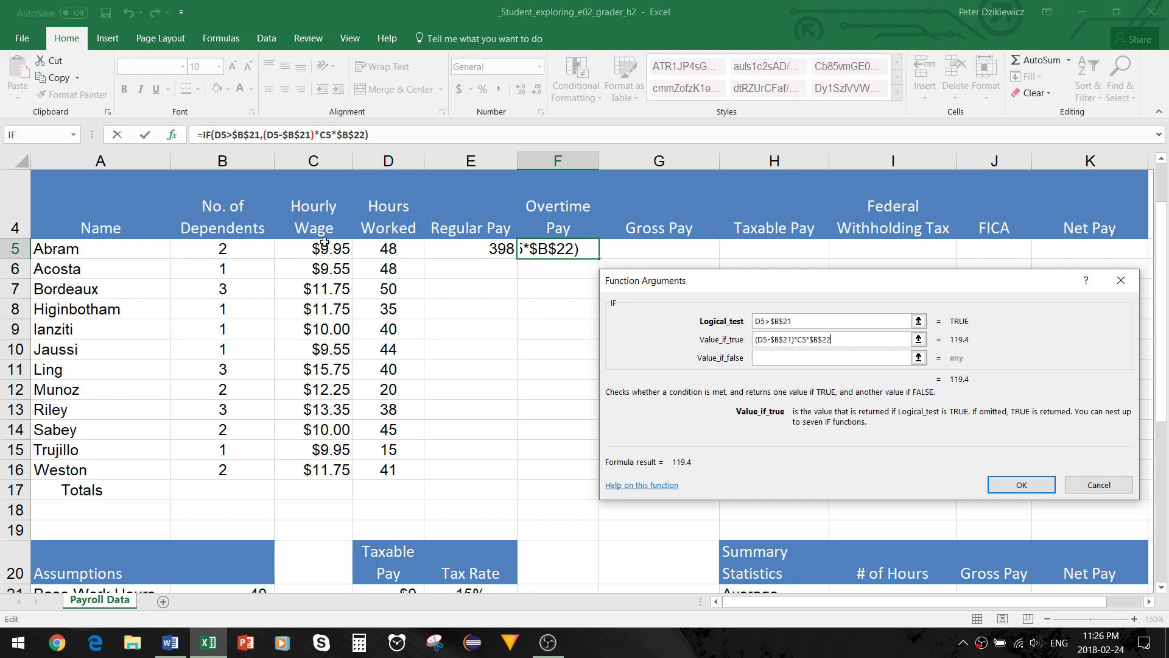
# Set the value if false of the overtime pay IF function to 0.
pyautogui.scroll(-1, 304, 299)
pyautogui.scroll(-1, 304, 299)
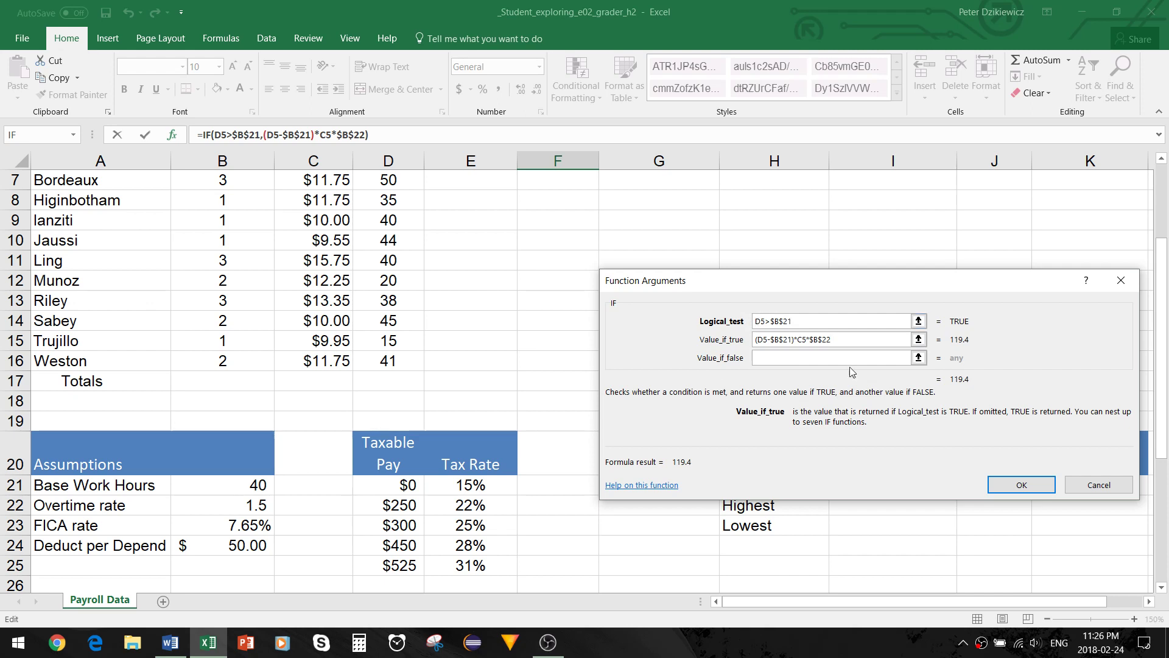
pyautogui.click(761, 359)
pyautogui.click(773, 357)
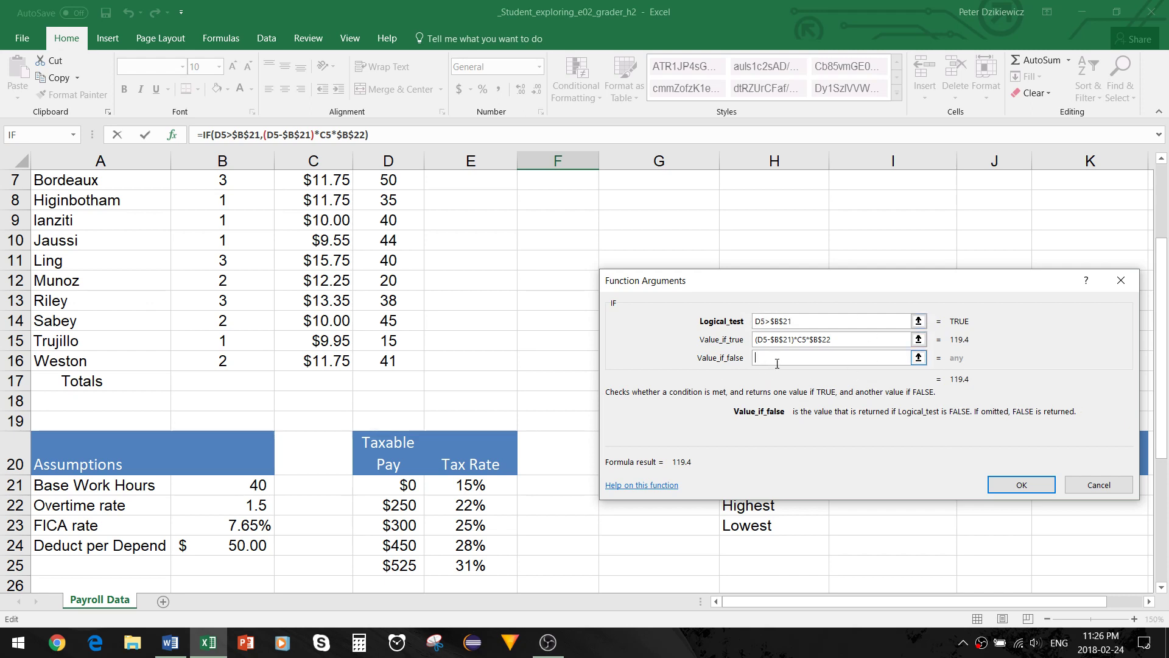
pyautogui.write('0')
pyautogui.scroll(1, 786, 377)
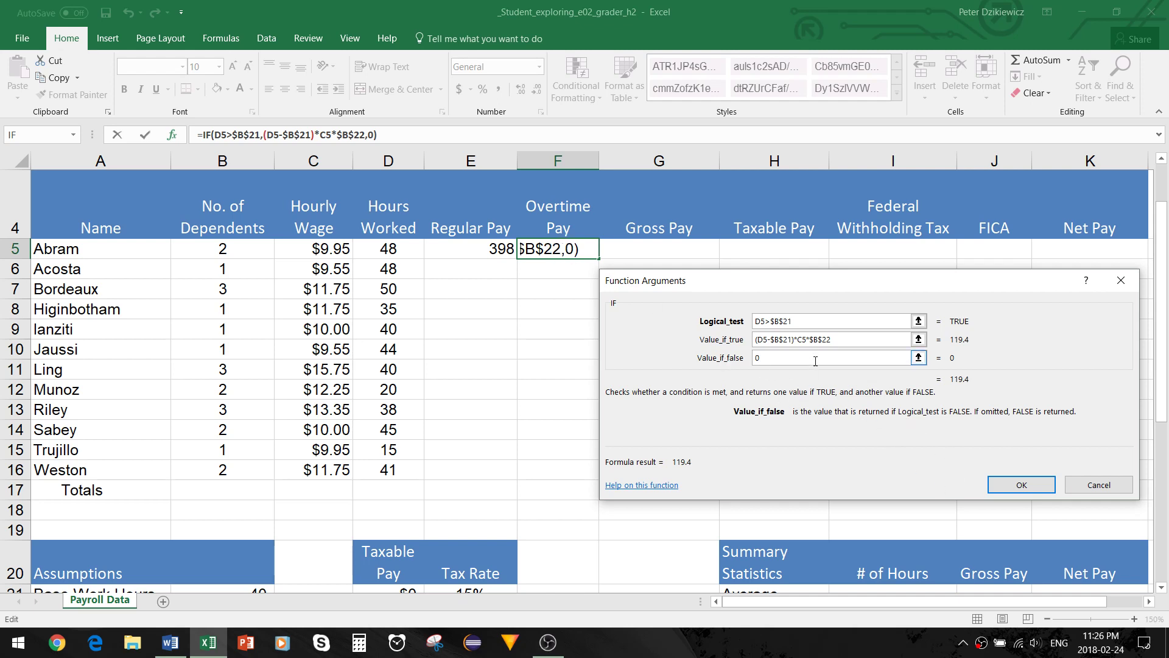
# Confirm the overtime pay IF function in F5, and highlight the G5 gross pay instruction in the Word document.
pyautogui.click(1017, 484)
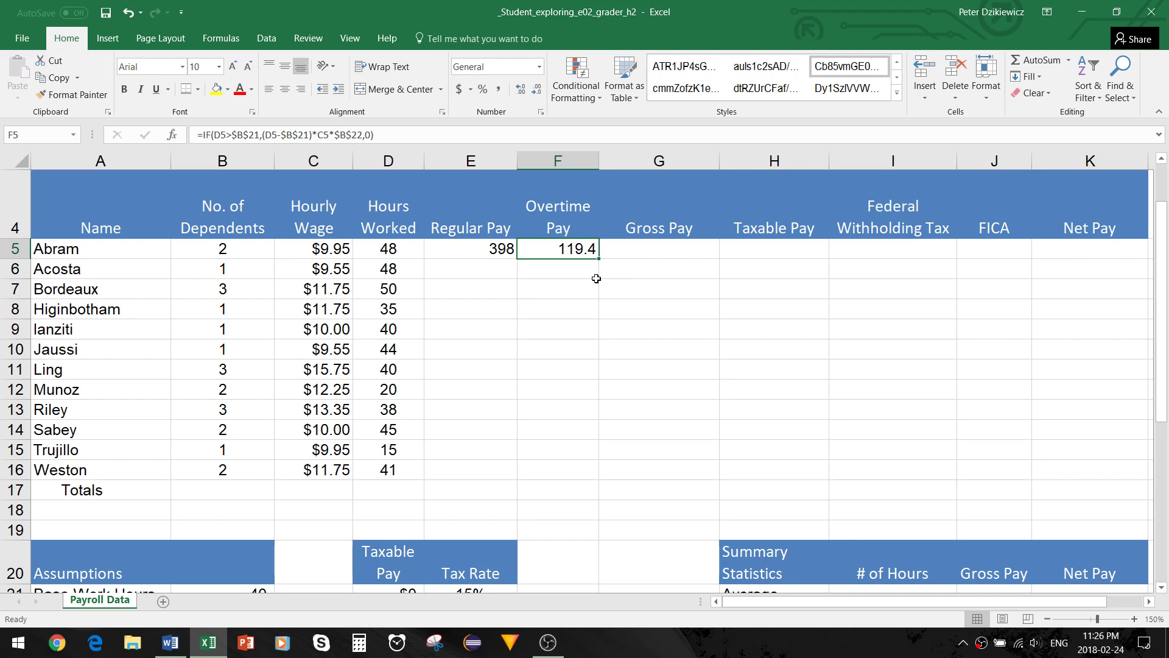
pyautogui.hotkey('alt', 'Tab')
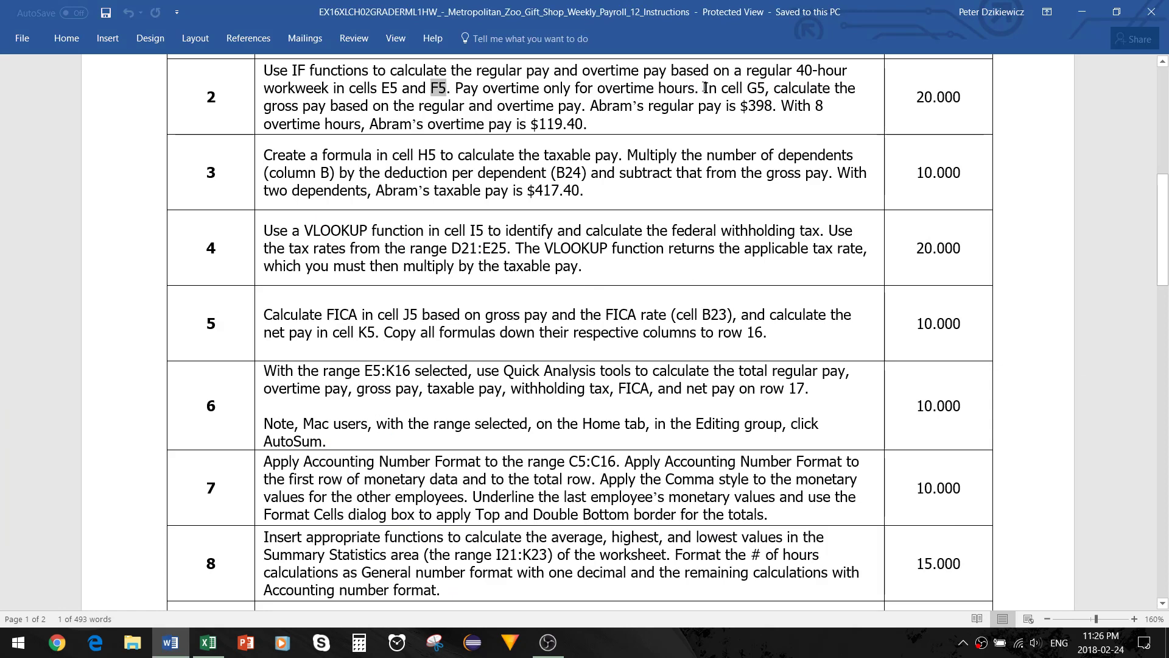
pyautogui.moveTo(704, 91); pyautogui.dragTo(769, 79)
pyautogui.moveTo(784, 81); pyautogui.dragTo(576, 107)
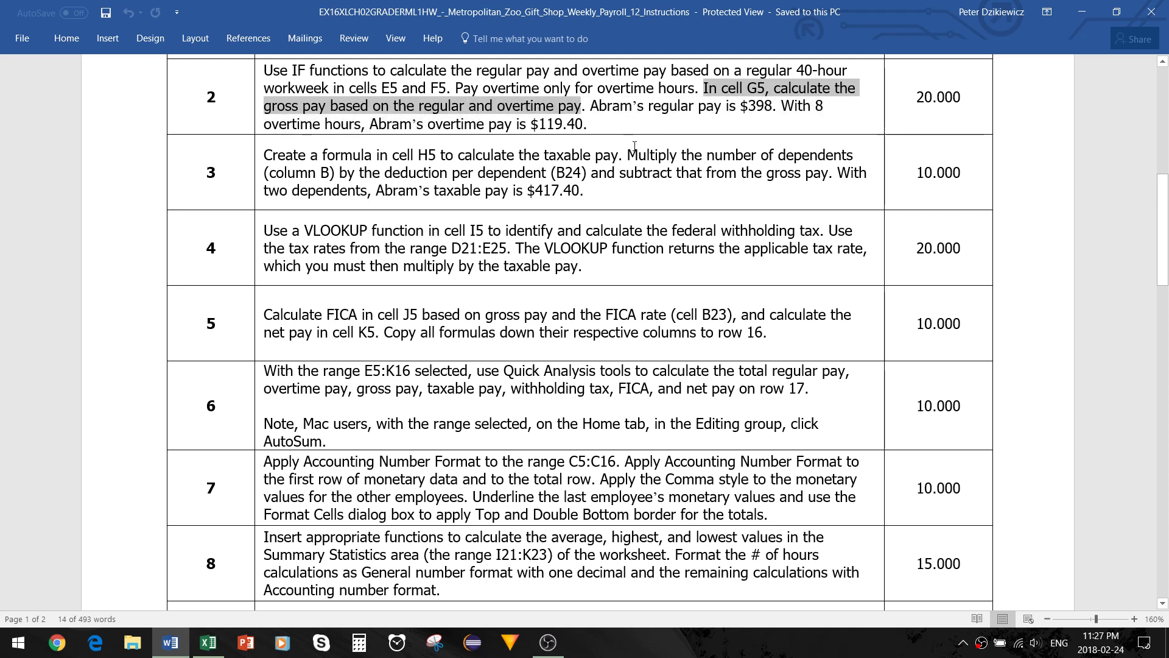
# Return to the Excel workbook and enter =E5+F5 in cell G5 to calculate the gross pay.
pyautogui.hotkey('alt', 'Tab')
pyautogui.click(658, 249)
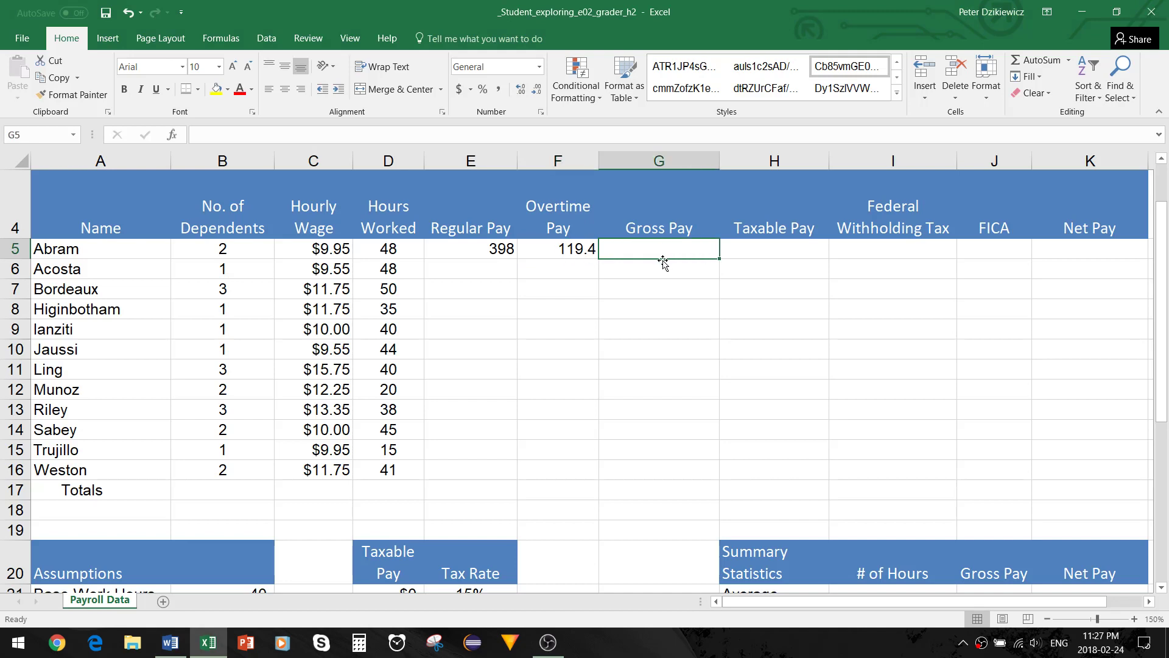
pyautogui.write('=')
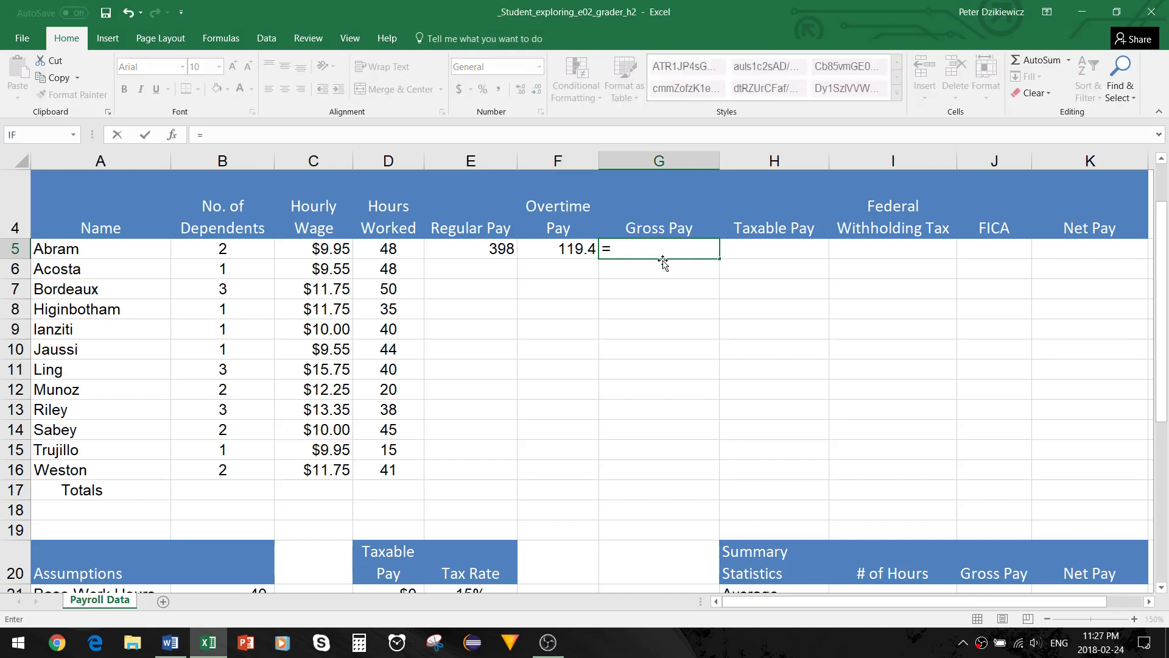
pyautogui.click(486, 251)
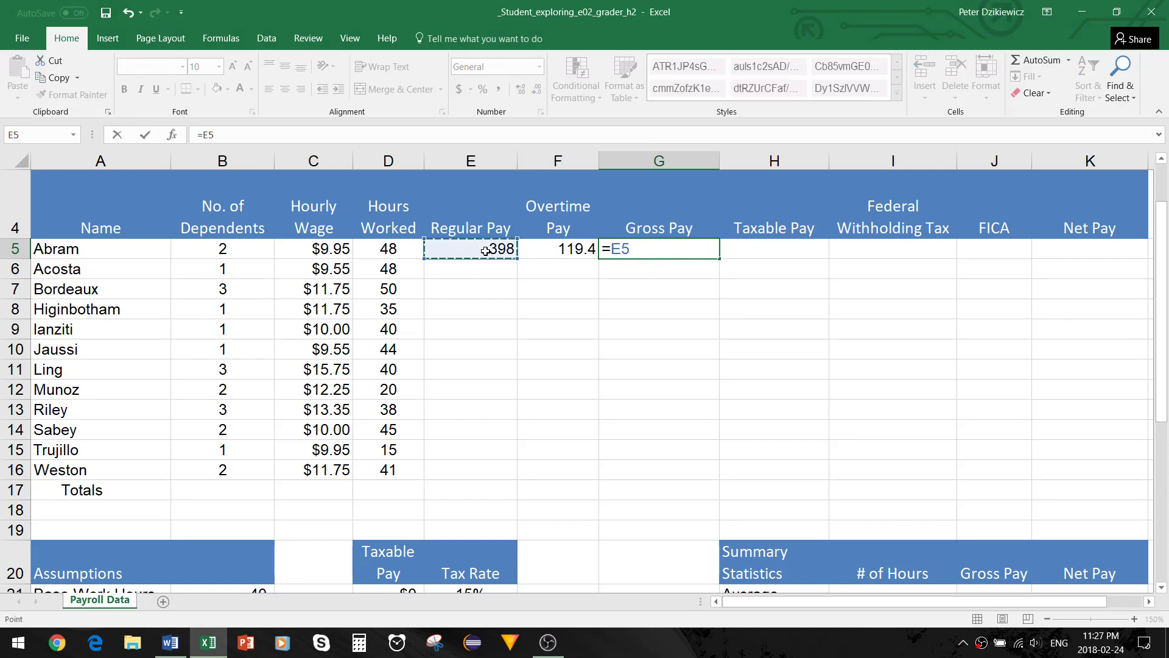
pyautogui.write('+')
pyautogui.click(555, 244)
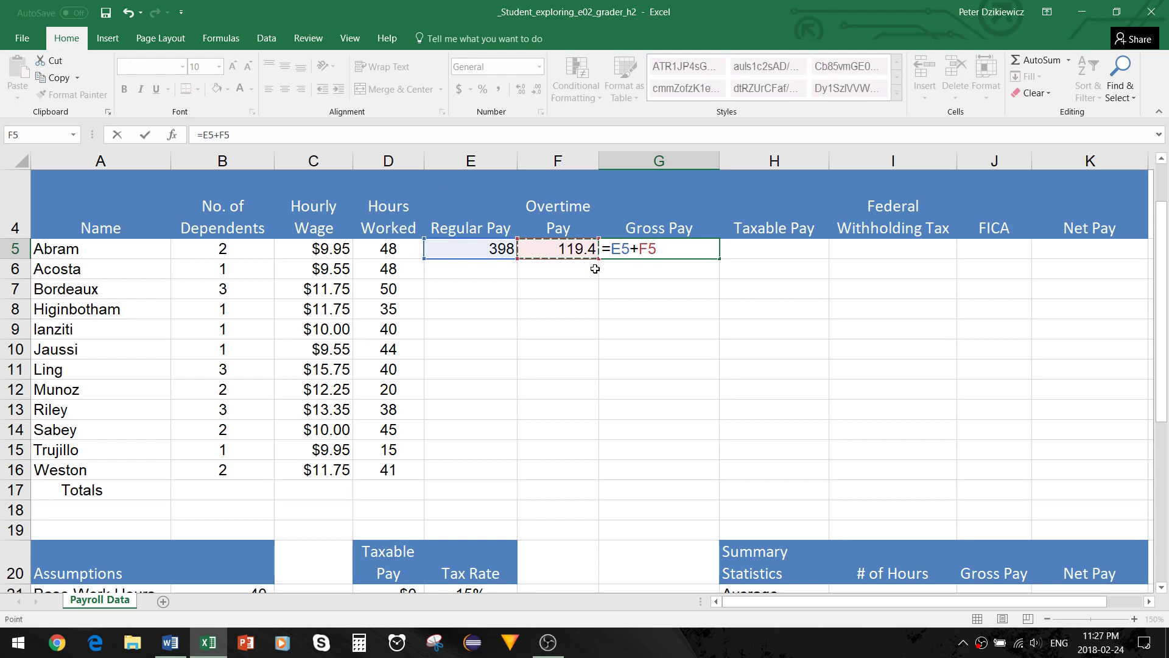
pyautogui.press('Return')
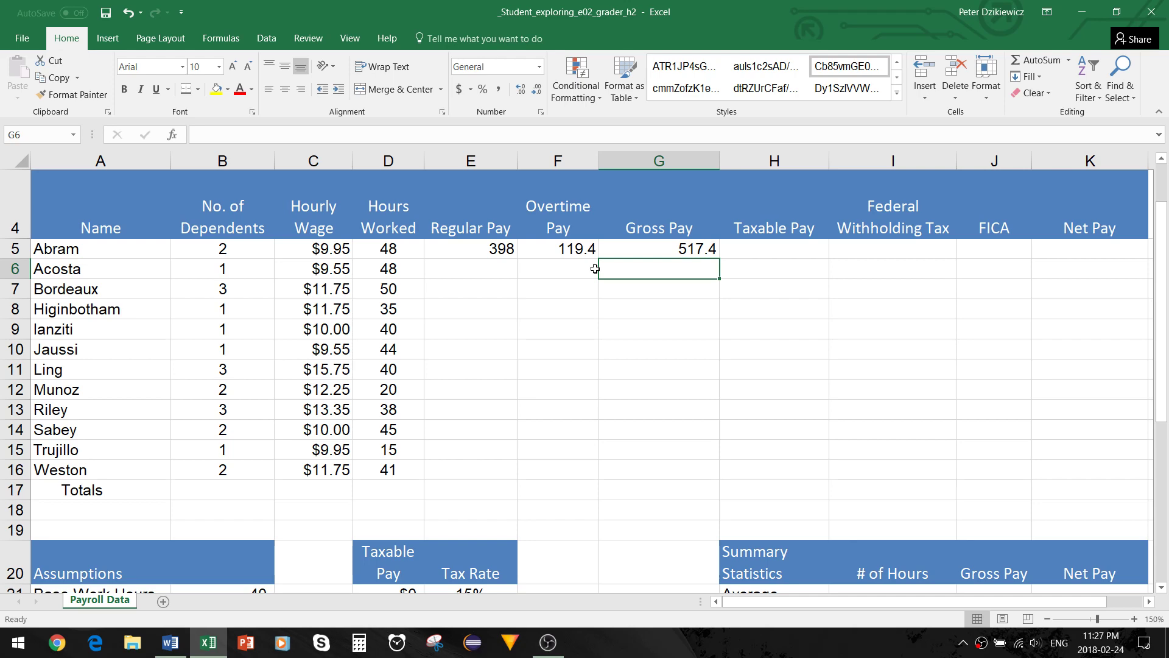
# Read instruction 3 on the taxable pay formula in the Word document and return to the Excel workbook.
pyautogui.hotkey('alt', 'Tab')
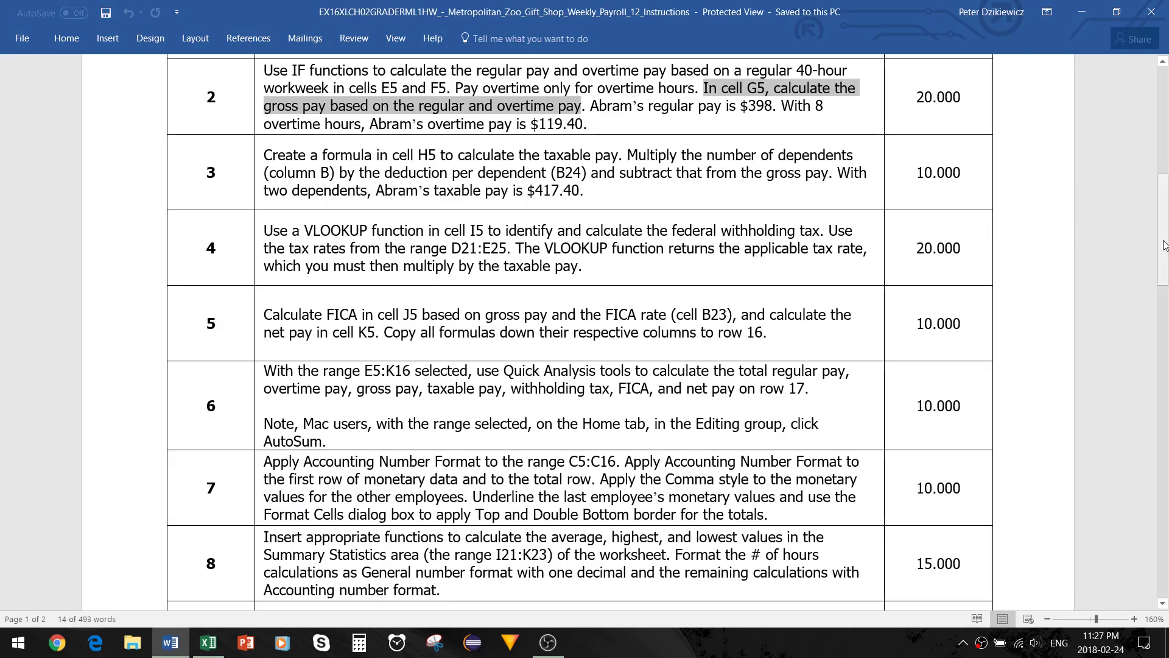
pyautogui.moveTo(1165, 246); pyautogui.dragTo(1165, 264)
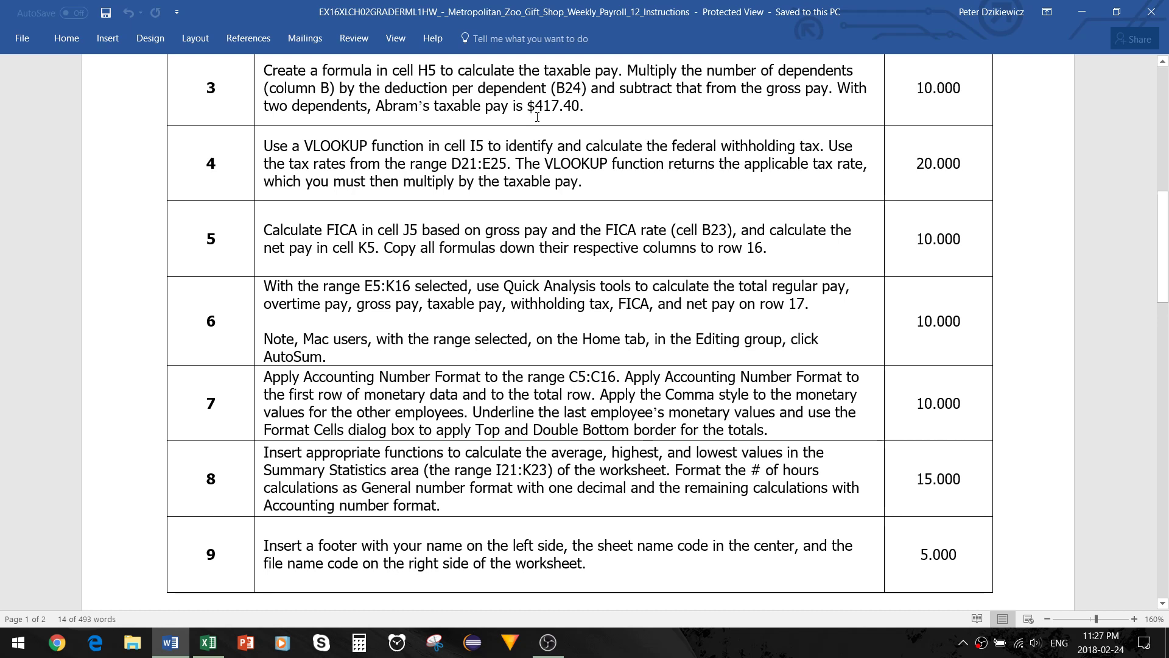
pyautogui.hotkey('alt', 'Tab')
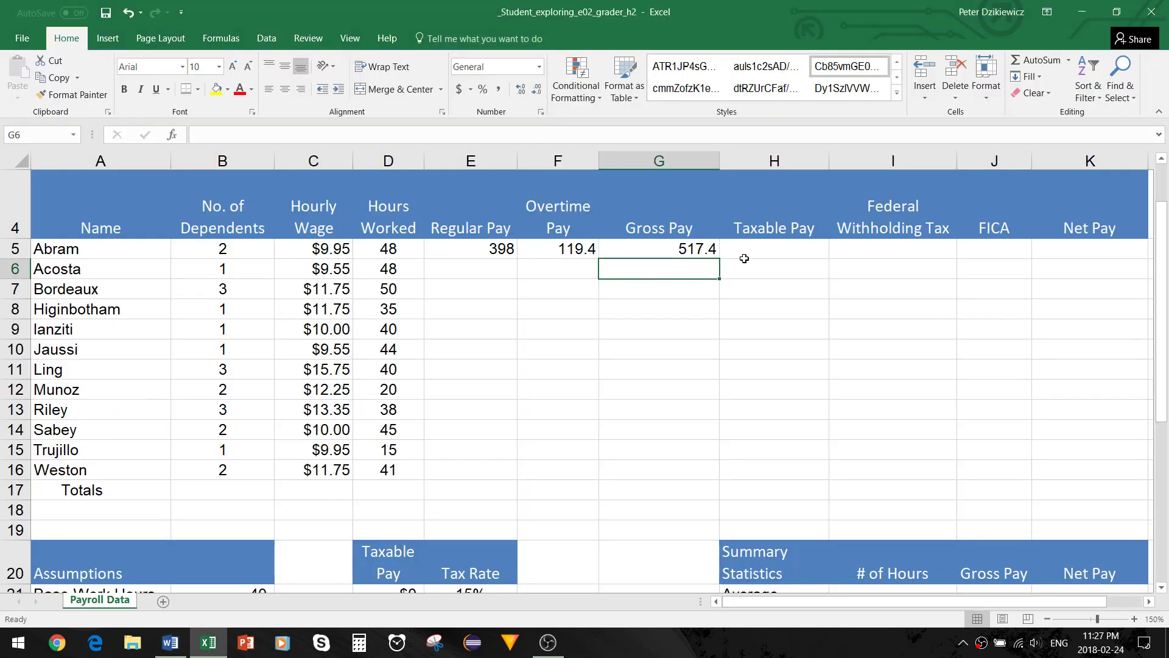
# Enter the taxable pay formula =G5-B5*$B$24 in cell H5, with the deduction per dependent as an absolute reference.
pyautogui.click(776, 250)
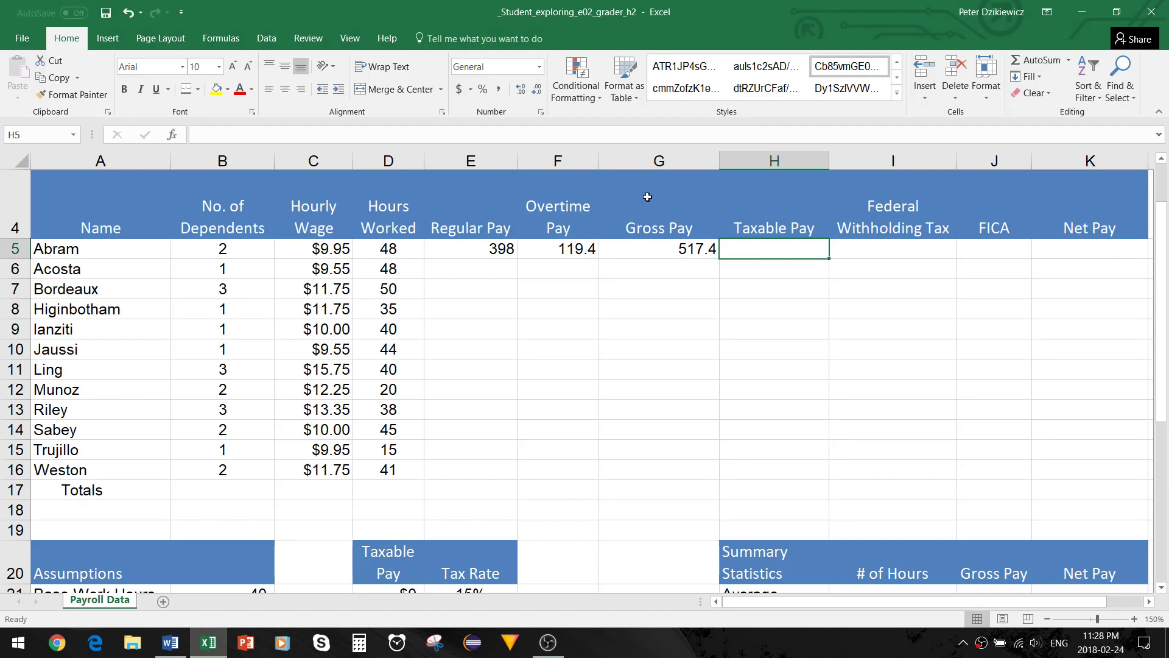
pyautogui.write('=')
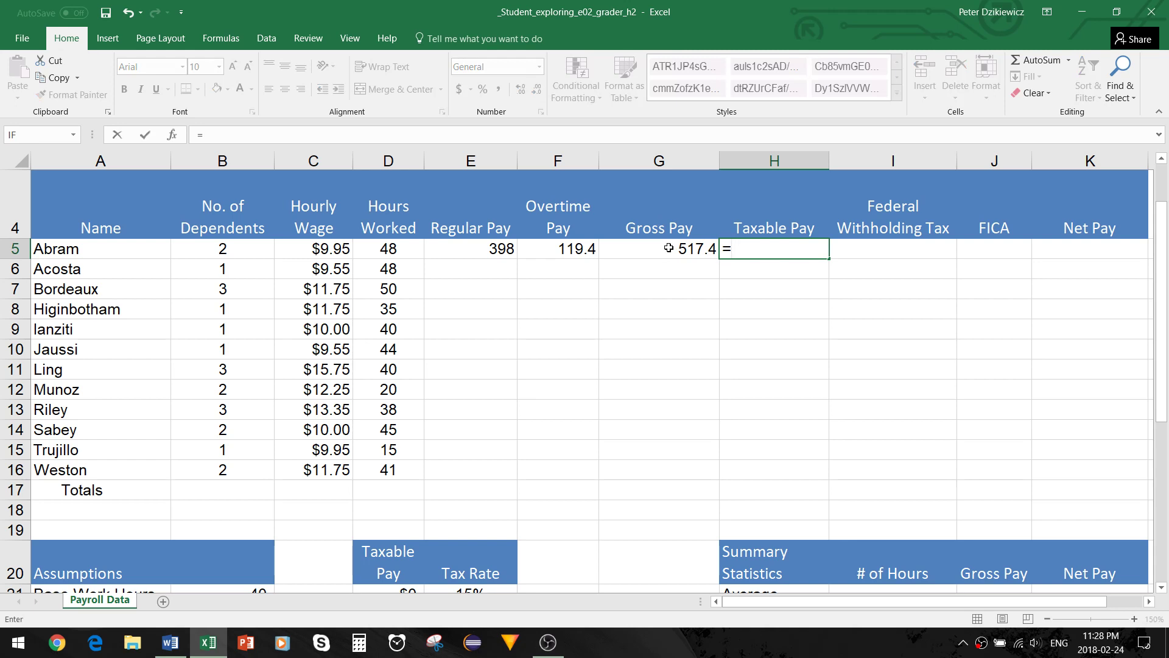
pyautogui.click(669, 248)
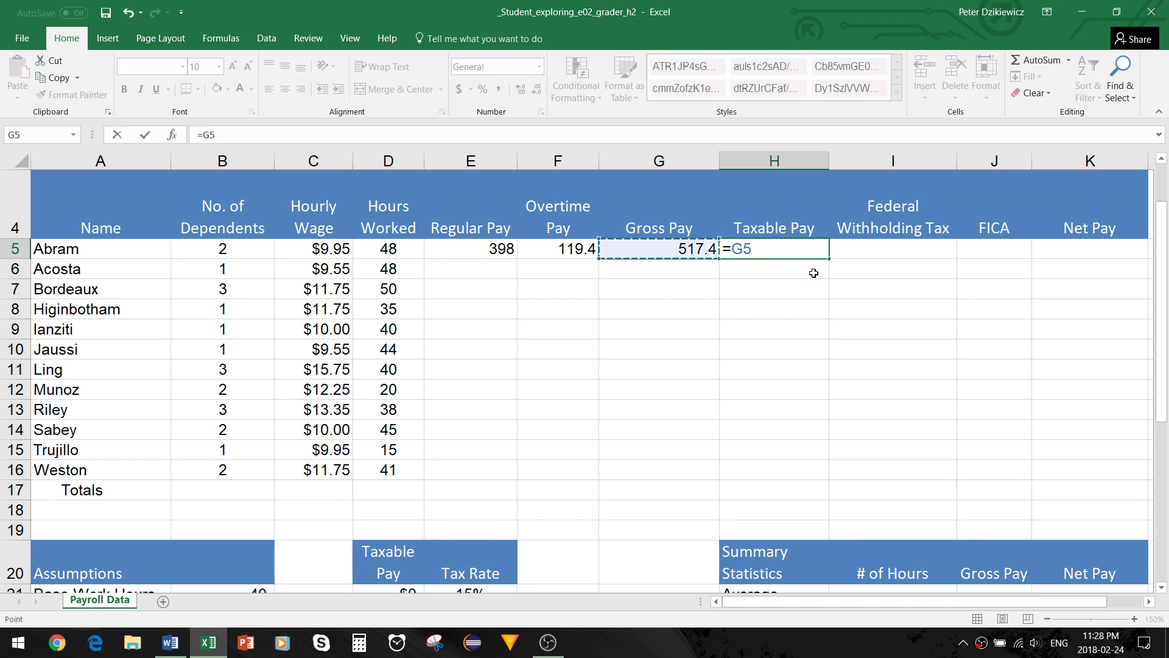
pyautogui.write('-')
pyautogui.click(238, 248)
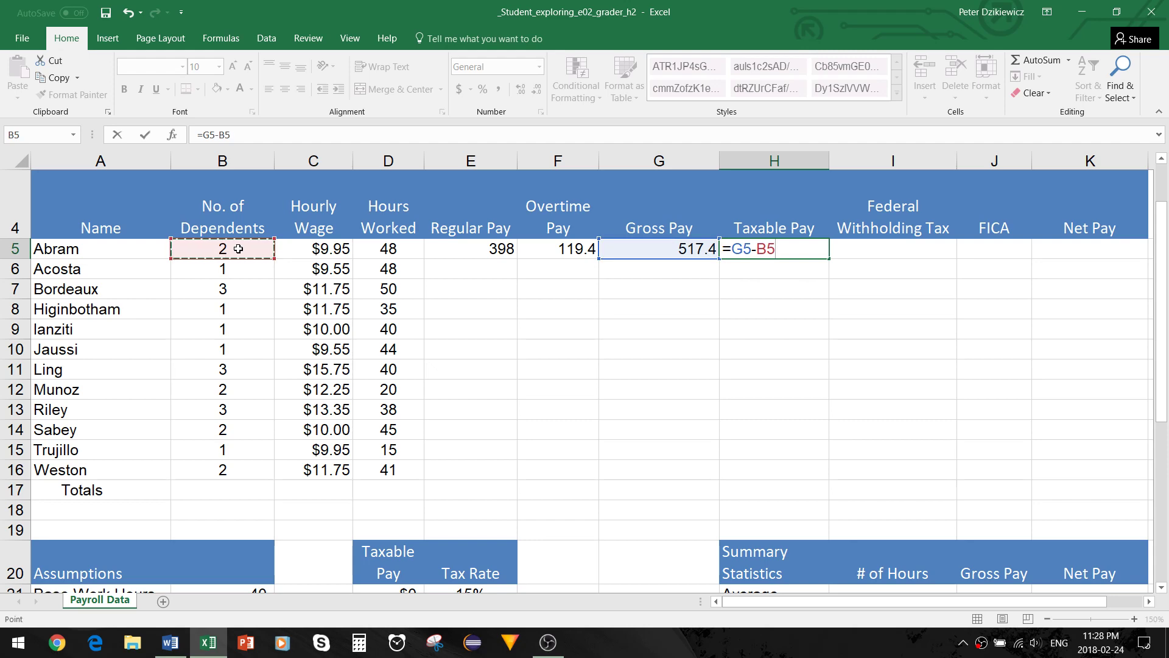
pyautogui.write('*')
pyautogui.scroll(-2, 134, 323)
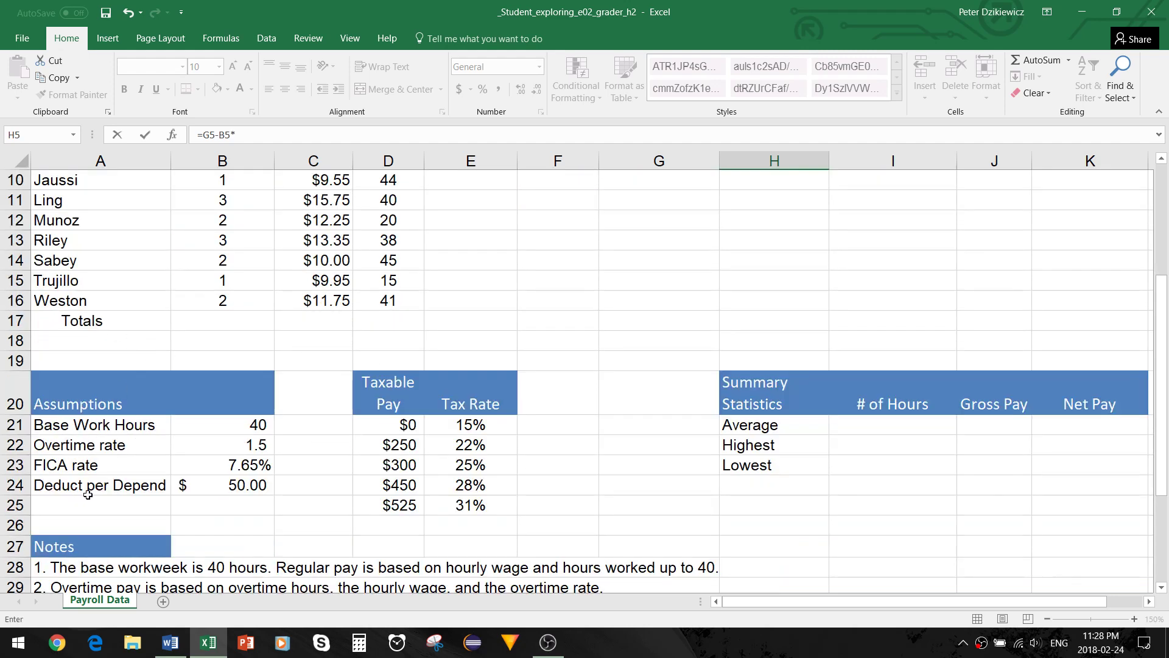
pyautogui.click(226, 486)
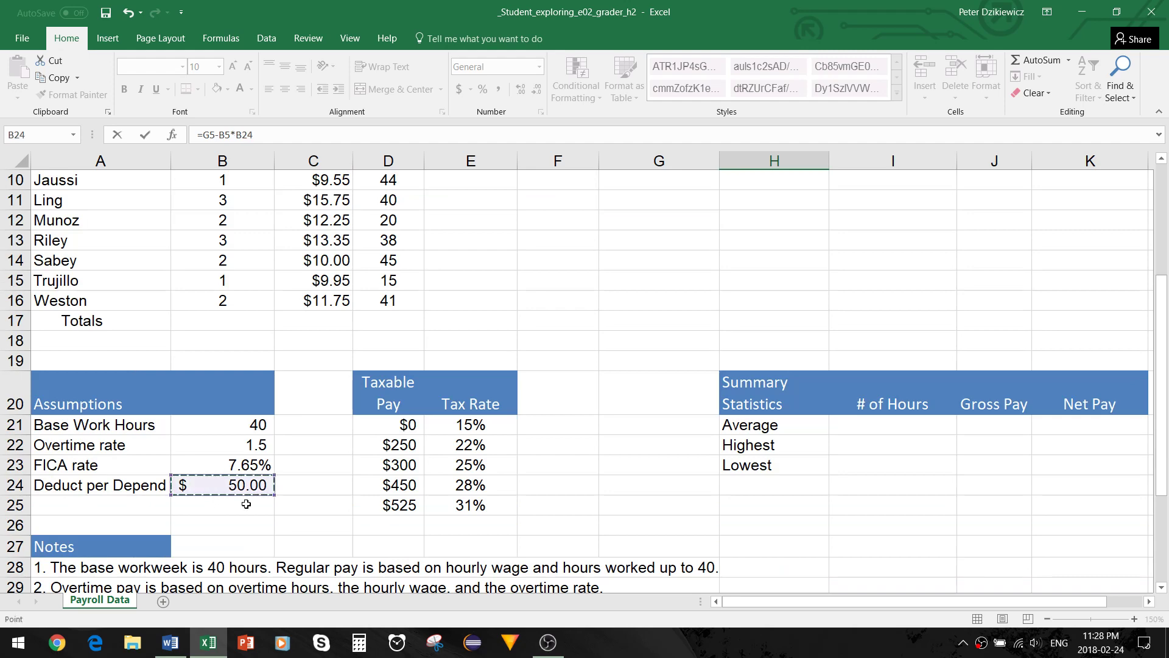
pyautogui.scroll(3, 329, 509)
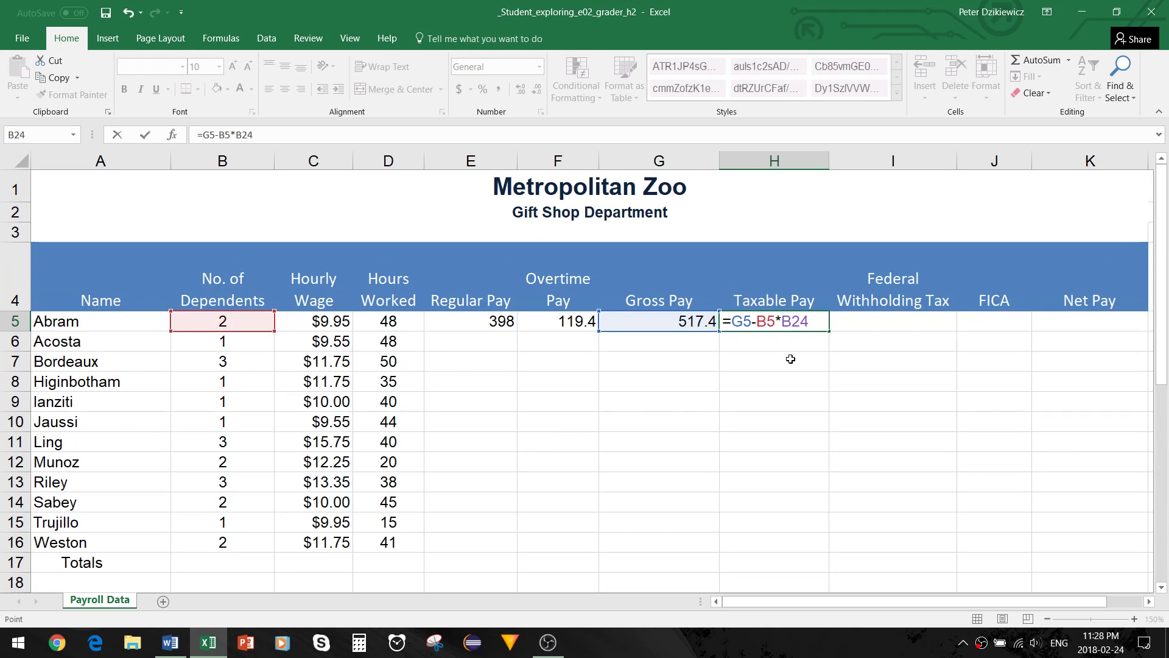
pyautogui.press('F4')
pyautogui.press('Return')
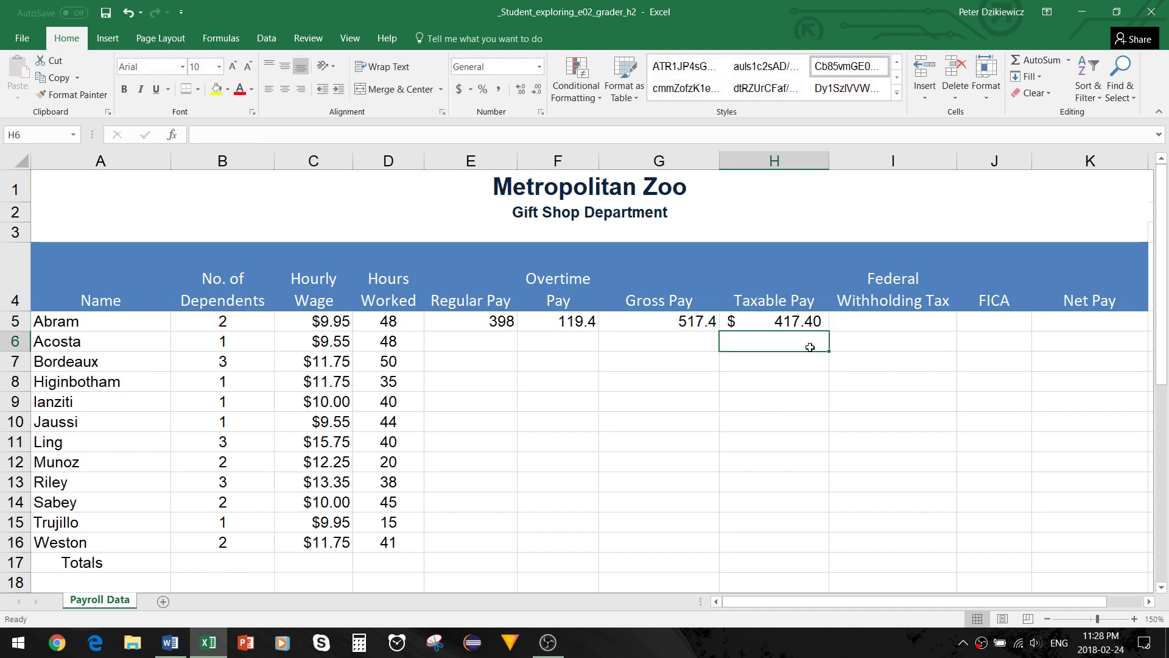
# Read instruction 4 on the federal withholding tax VLOOKUP in the Word document and return to the Excel workbook.
pyautogui.hotkey('alt', 'Tab')
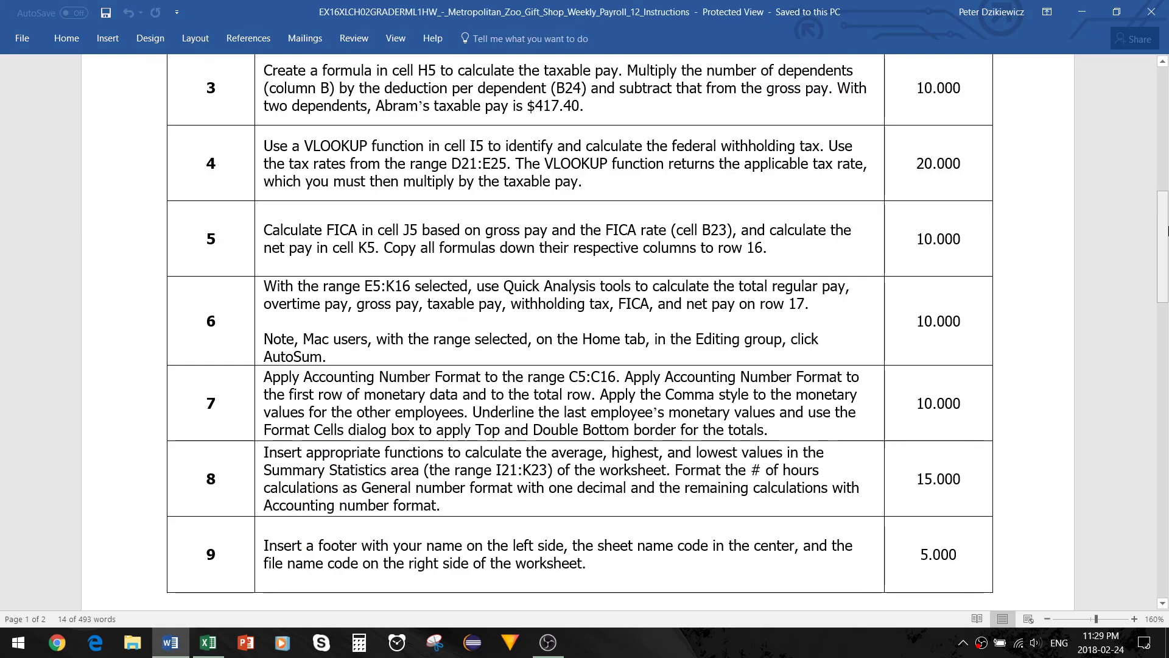
pyautogui.click(1164, 236)
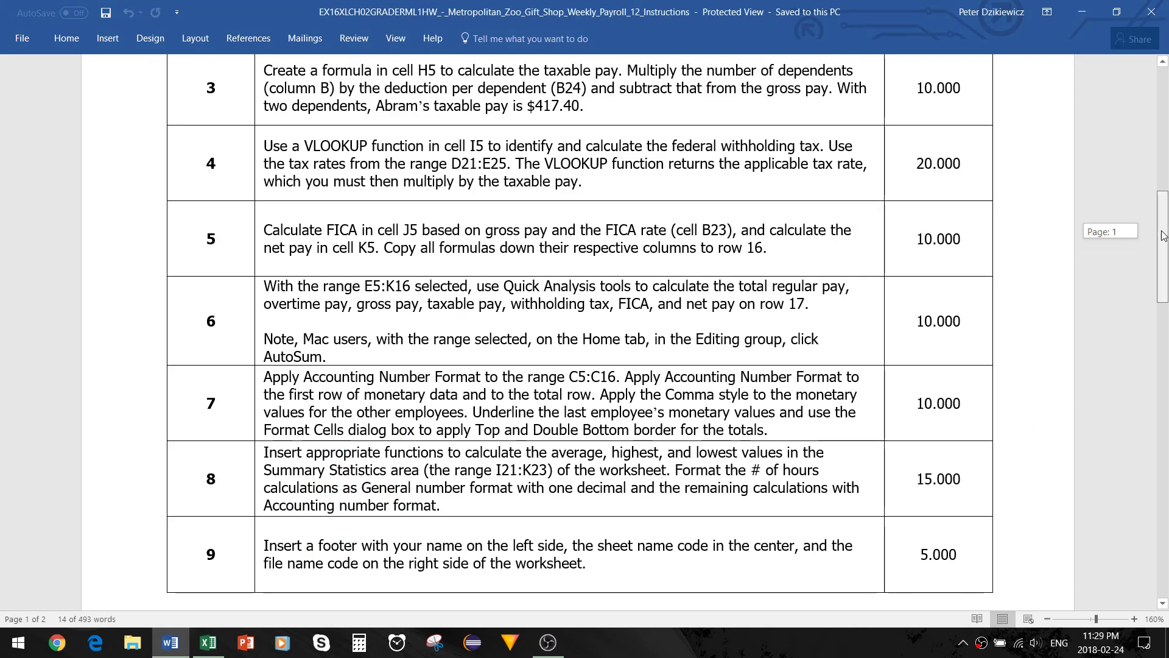
pyautogui.moveTo(1163, 235); pyautogui.dragTo(1167, 249)
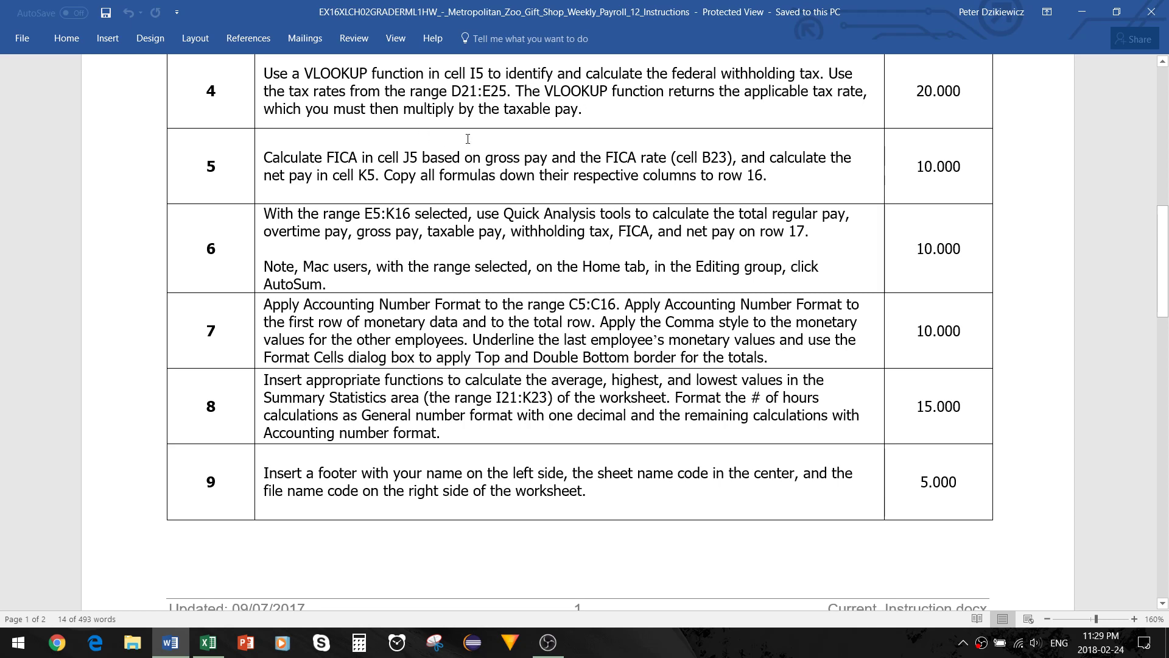
pyautogui.hotkey('alt', 'Tab')
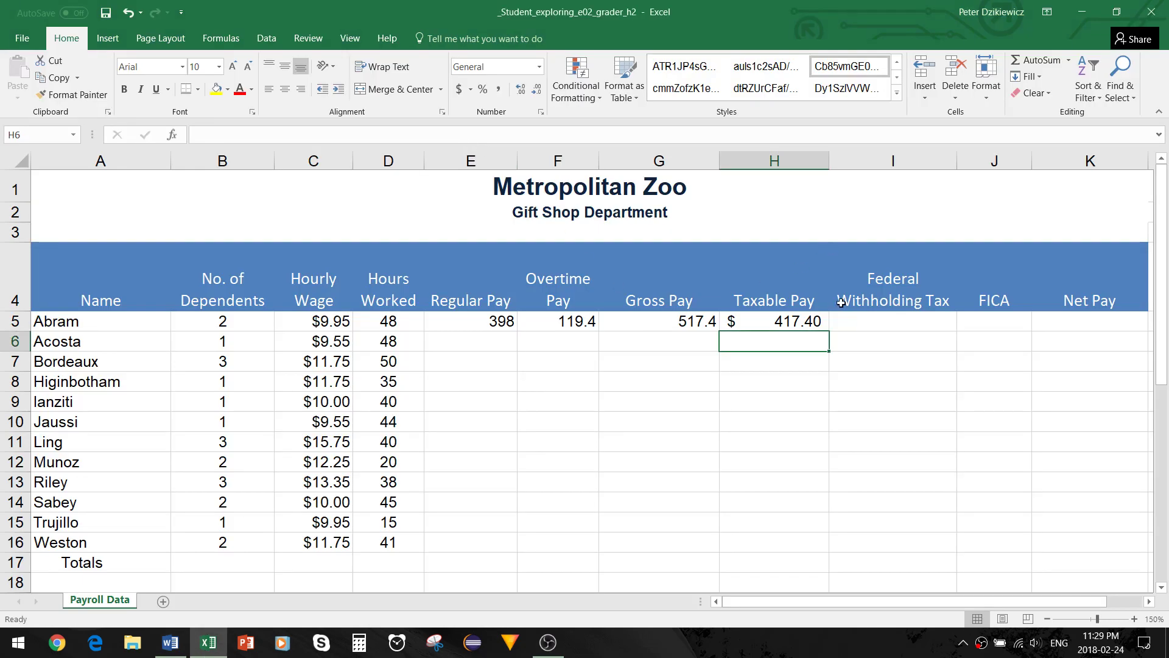
# Insert a VLOOKUP function in cell I5 and move its arguments dialog clear of the row 5 values.
pyautogui.click(855, 326)
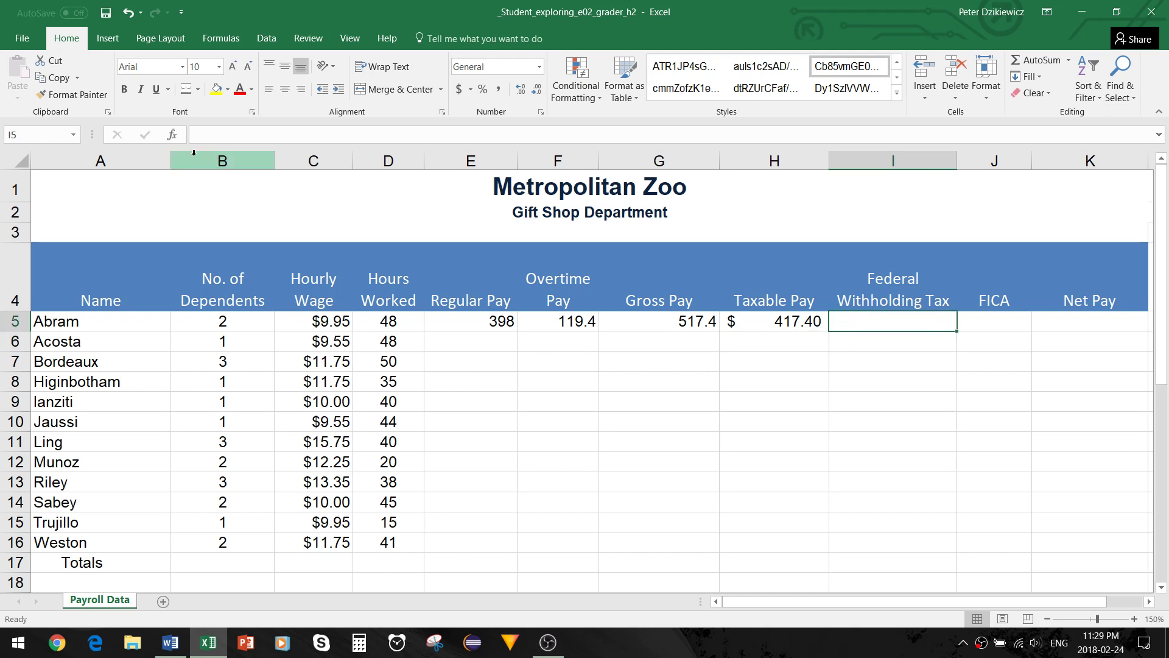
pyautogui.click(171, 135)
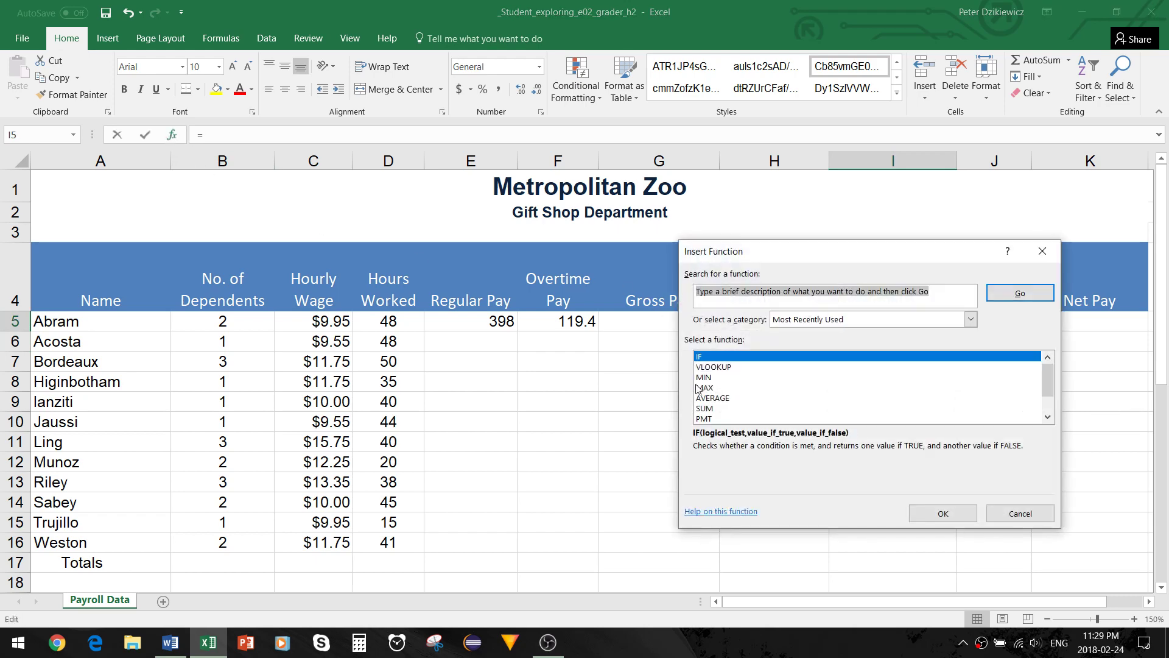
pyautogui.click(717, 367)
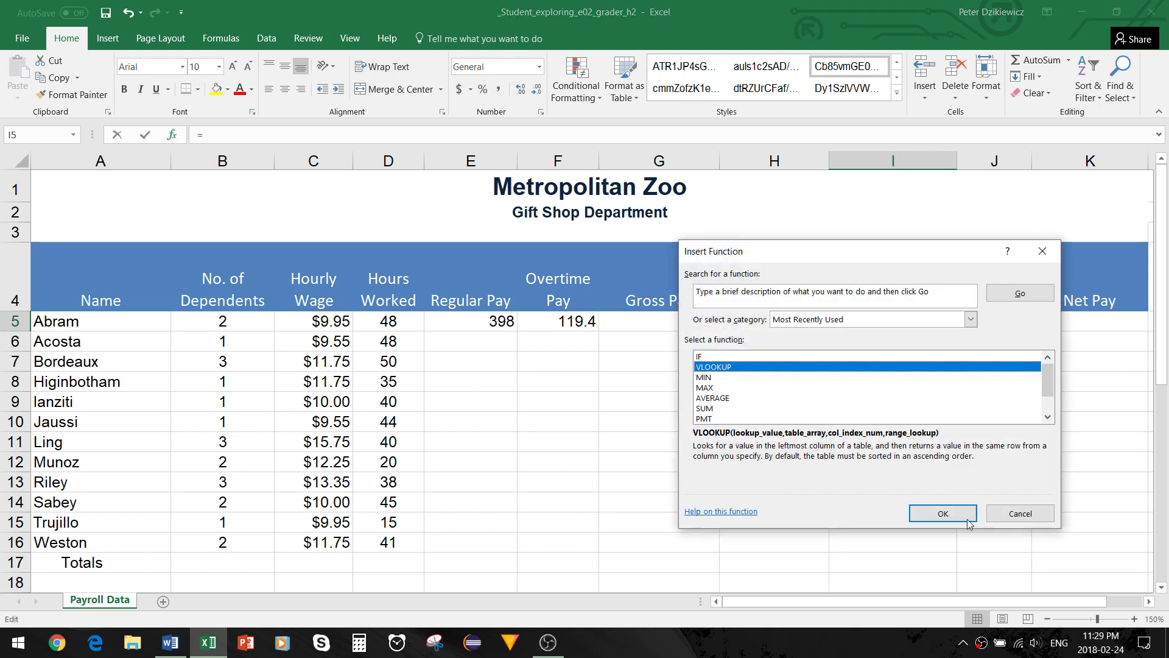
pyautogui.click(947, 513)
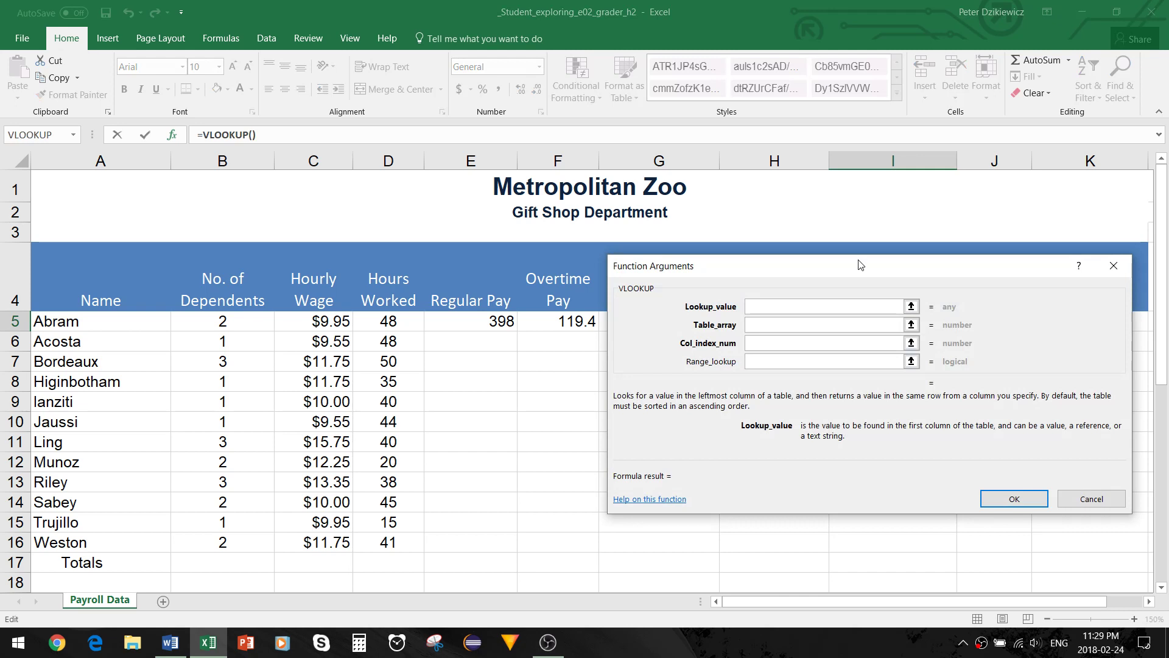
pyautogui.moveTo(867, 273); pyautogui.dragTo(904, 357)
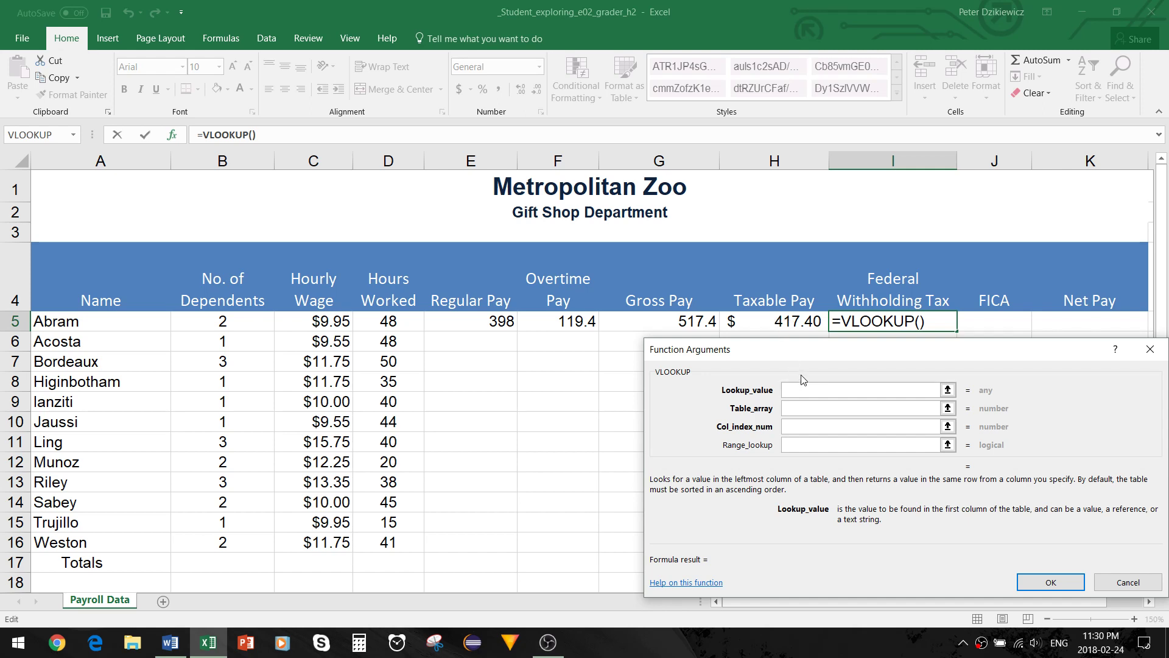
# Set the VLOOKUP lookup value to H5 and its table array to the tax rate range D21:E25.
pyautogui.write('H5')
pyautogui.click(796, 409)
pyautogui.click(795, 410)
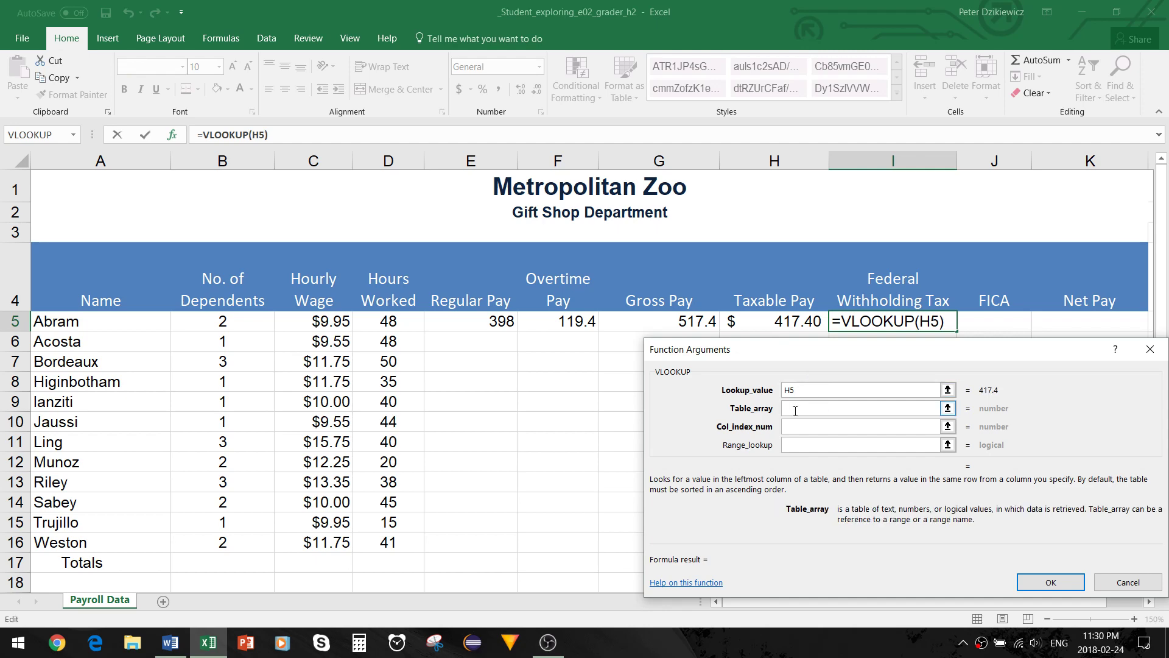
pyautogui.click(948, 408)
pyautogui.scroll(-1, 731, 411)
pyautogui.scroll(-1, 530, 466)
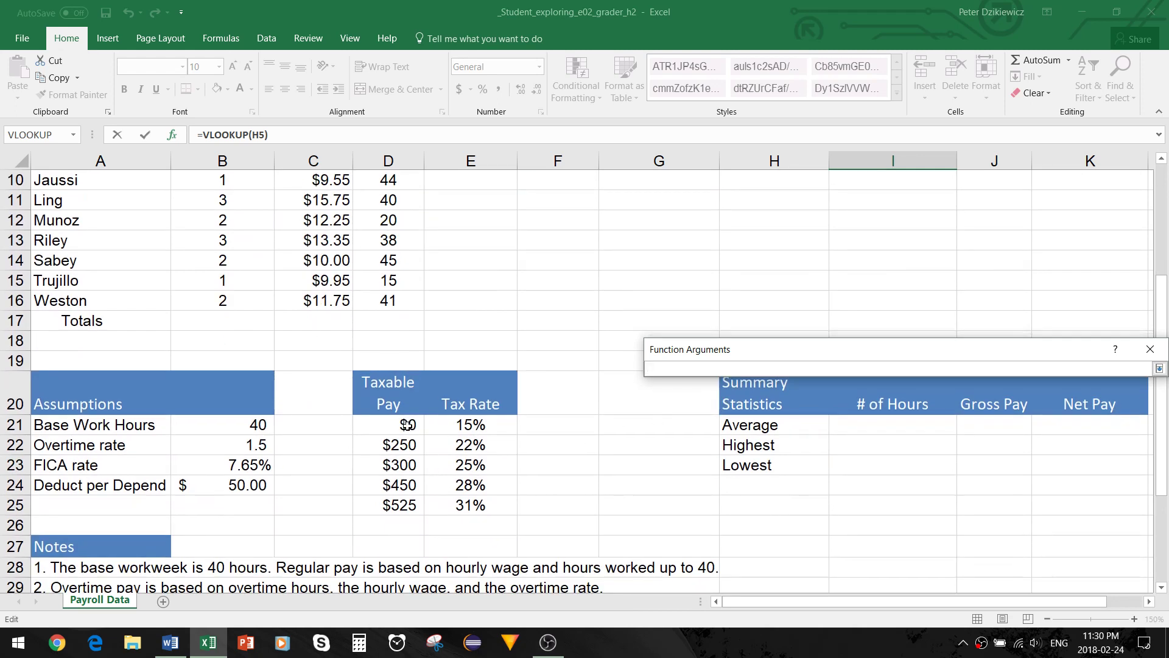
pyautogui.moveTo(408, 425); pyautogui.dragTo(461, 508)
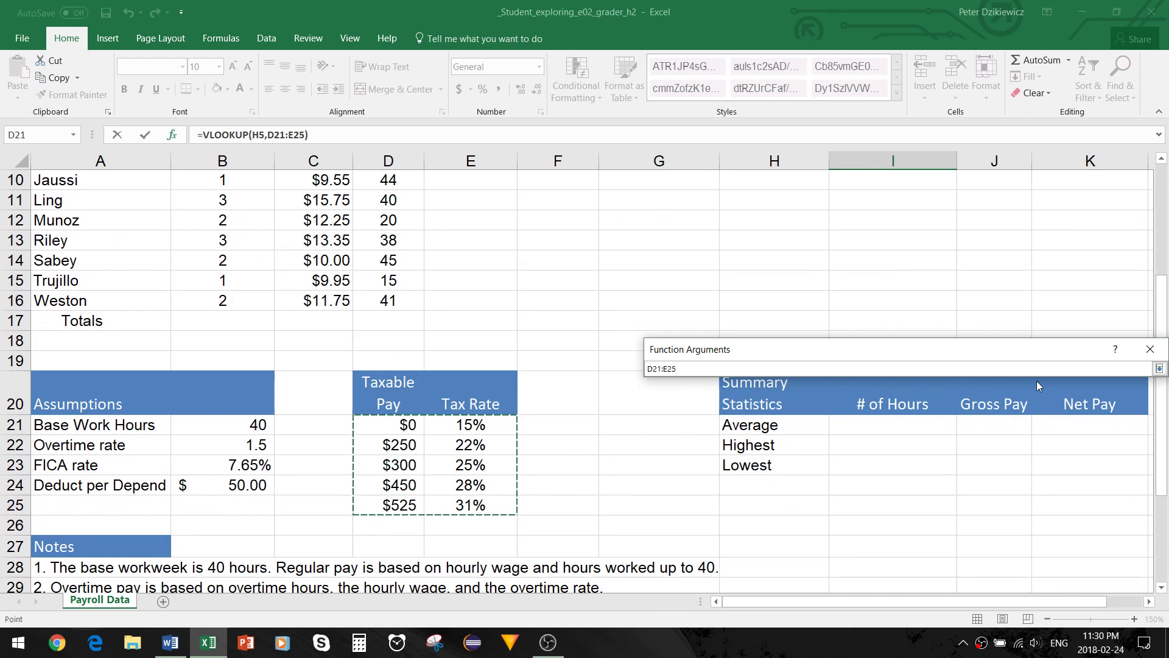
pyautogui.click(1157, 370)
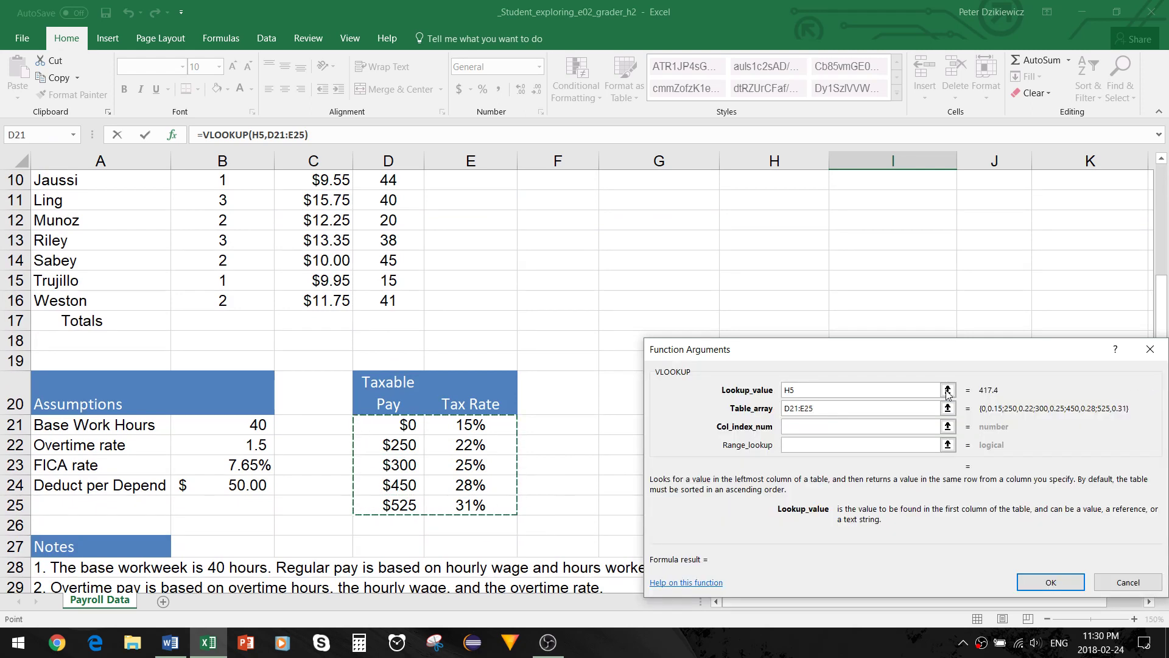
# Set the VLOOKUP column index number to 2 and confirm the function in I5.
pyautogui.click(801, 425)
pyautogui.write('2')
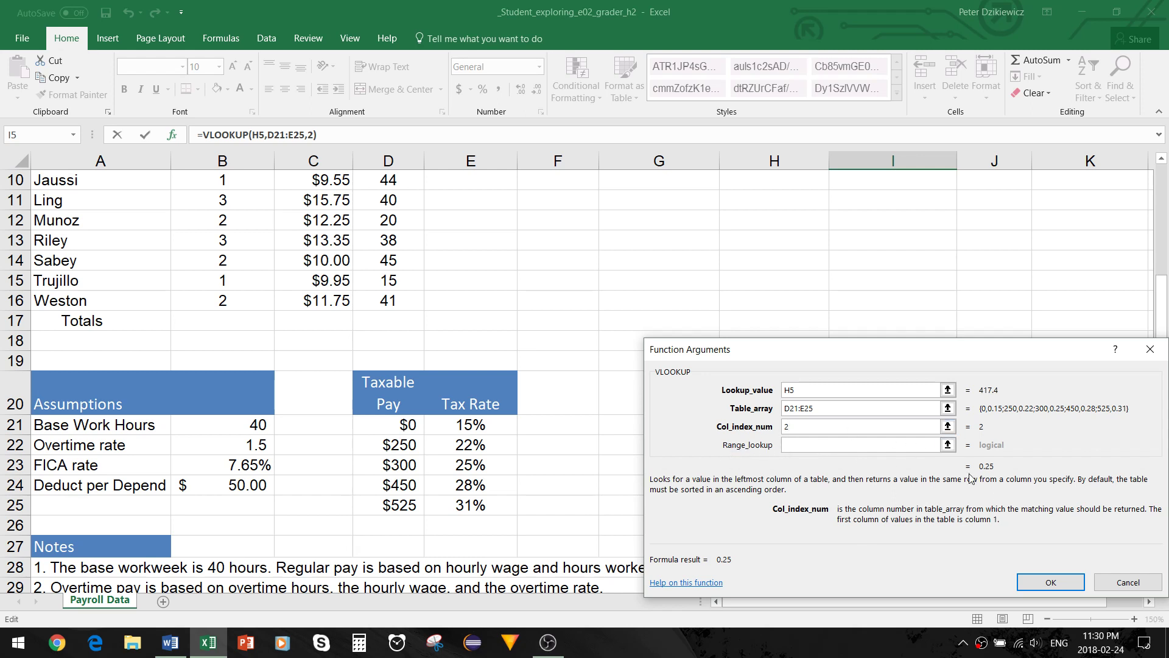
pyautogui.click(1062, 579)
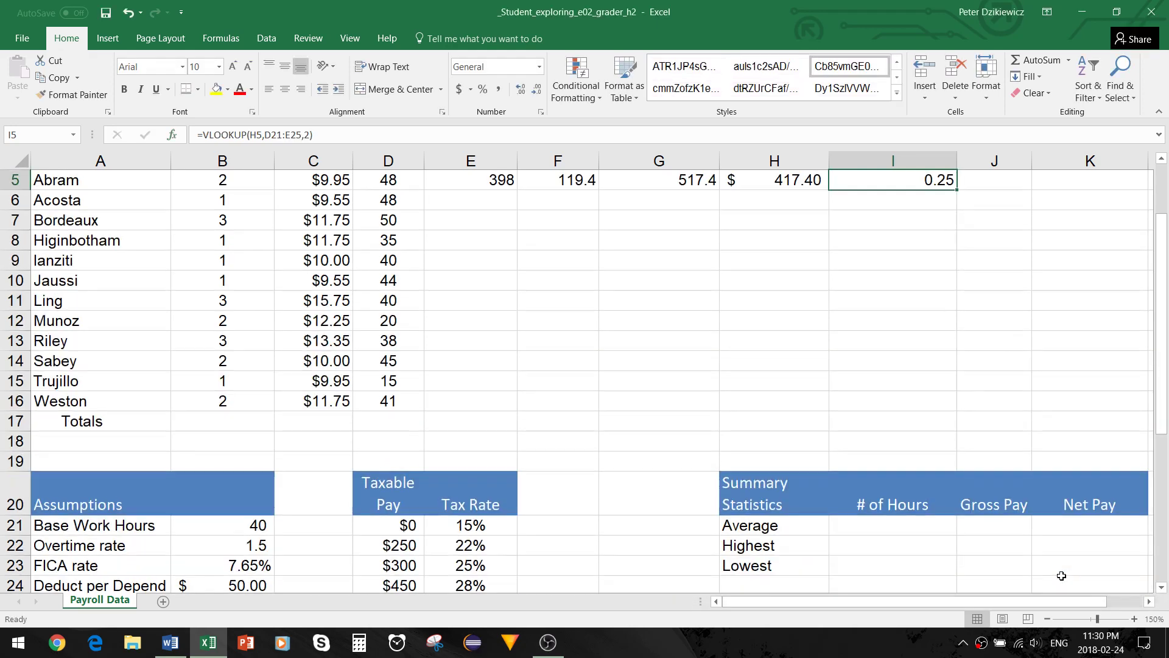
pyautogui.scroll(1, 894, 406)
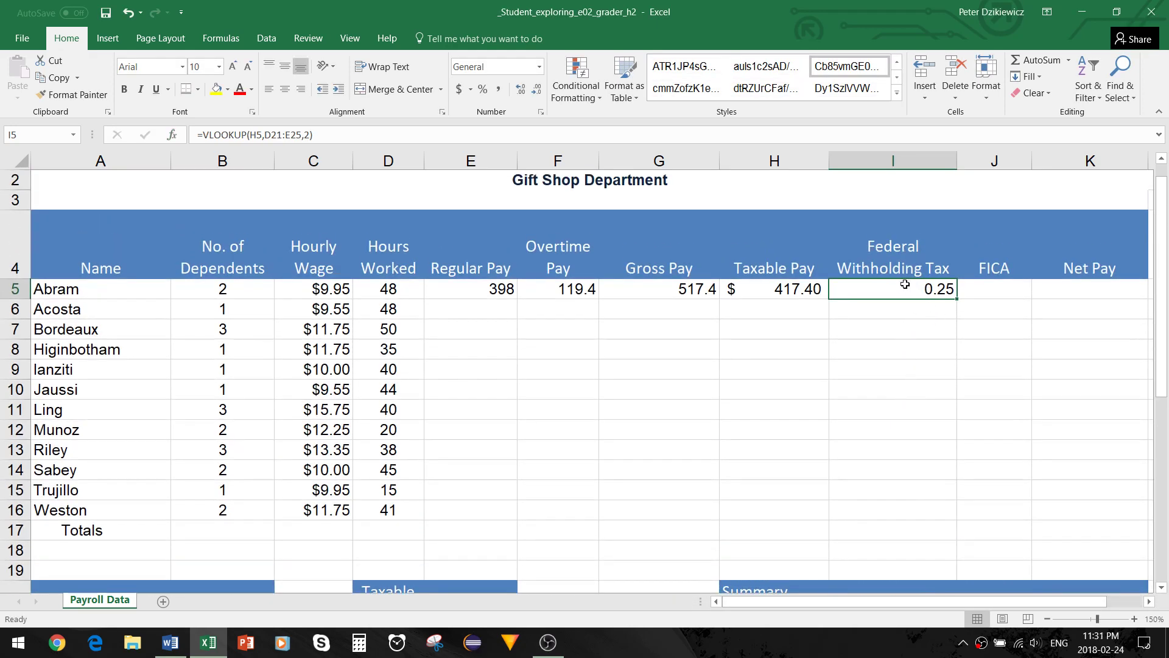
# Check instruction 4 in the Word document against the worksheet's taxable pay and tax rate table in D21:E25.
pyautogui.moveTo(1164, 306); pyautogui.dragTo(1164, 318)
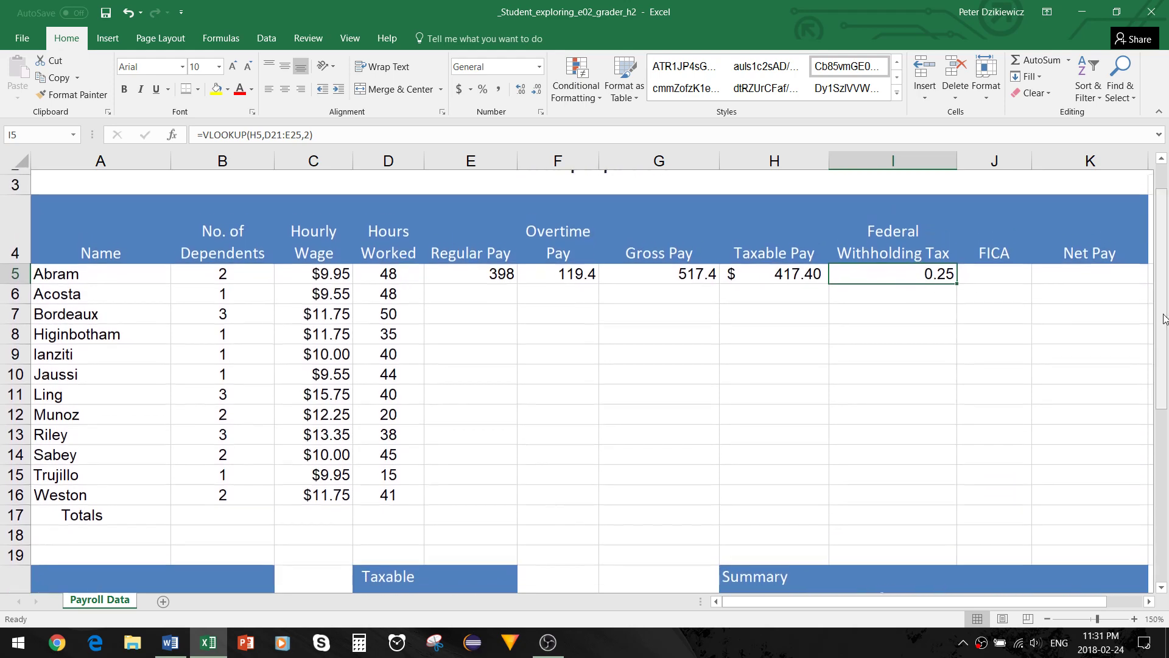
pyautogui.hotkey('alt', 'Tab')
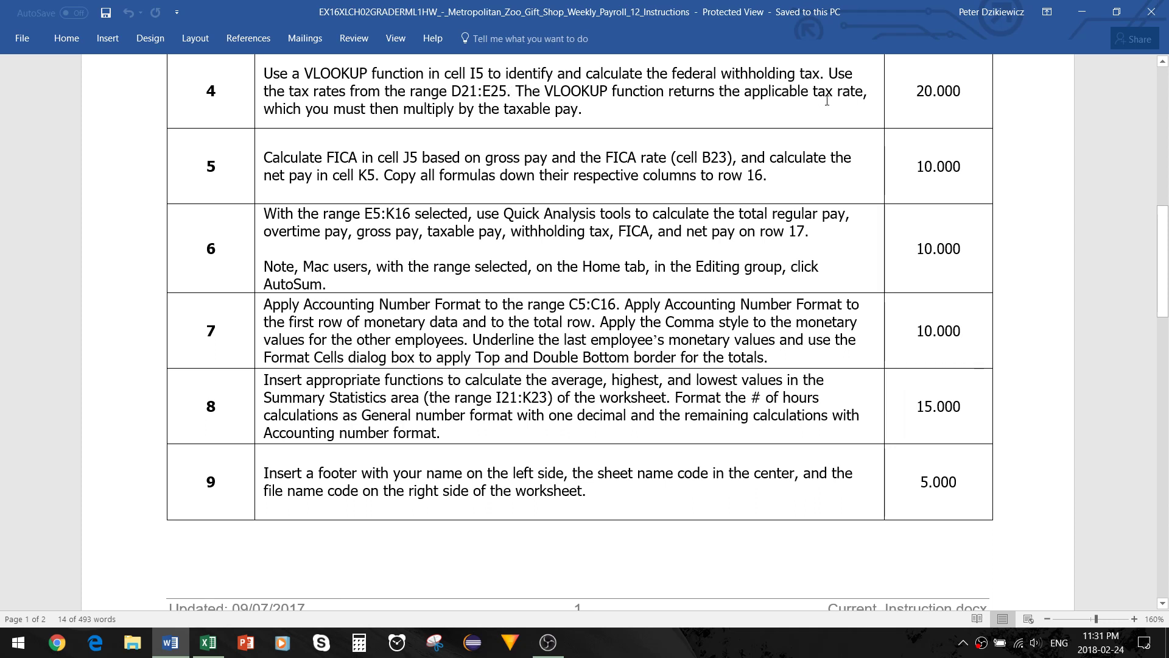
pyautogui.hotkey('alt', 'Tab')
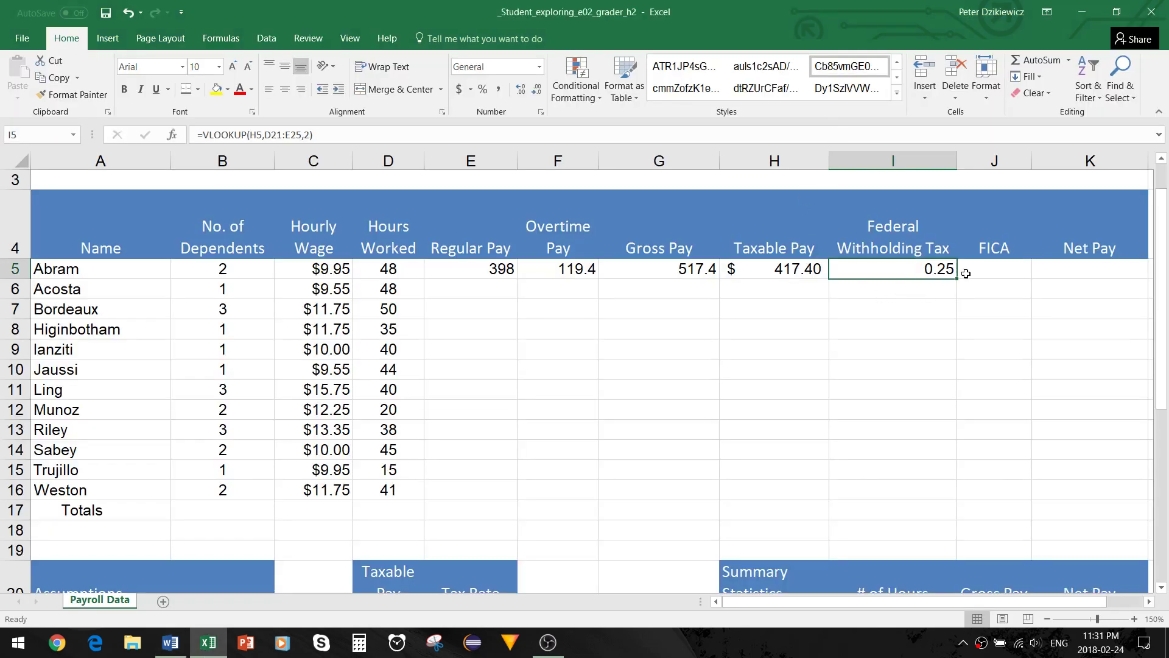
pyautogui.hotkey('alt', 'Tab')
pyautogui.hotkey('alt', 'Tab')
pyautogui.scroll(-3, 729, 316)
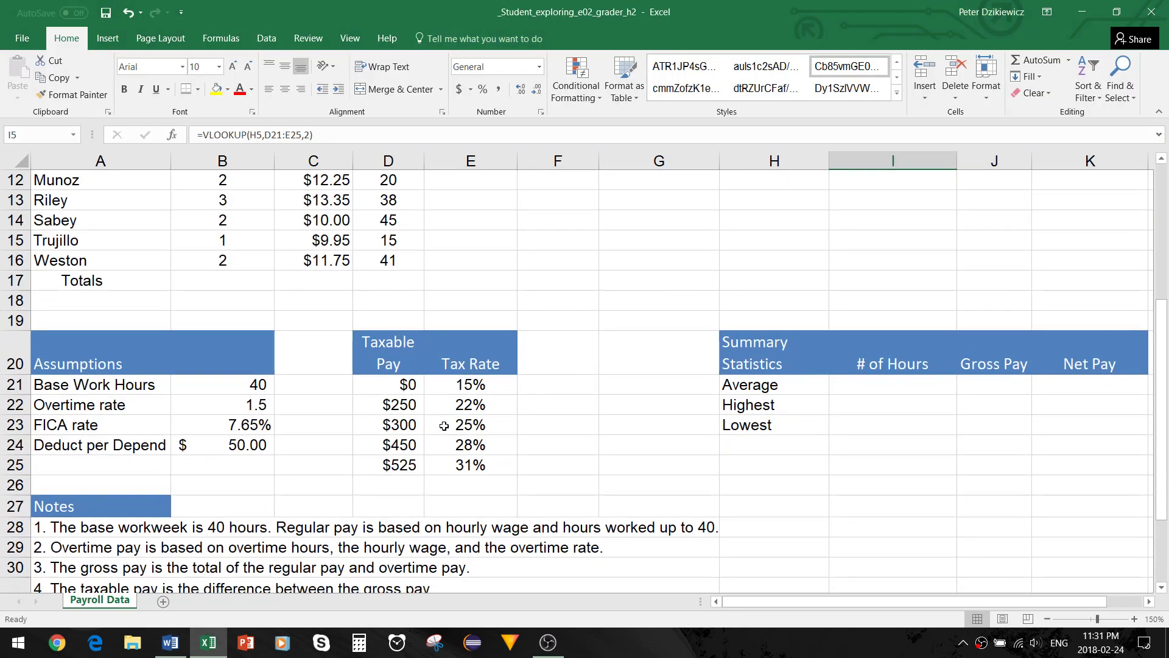
pyautogui.hotkey('alt', 'Tab')
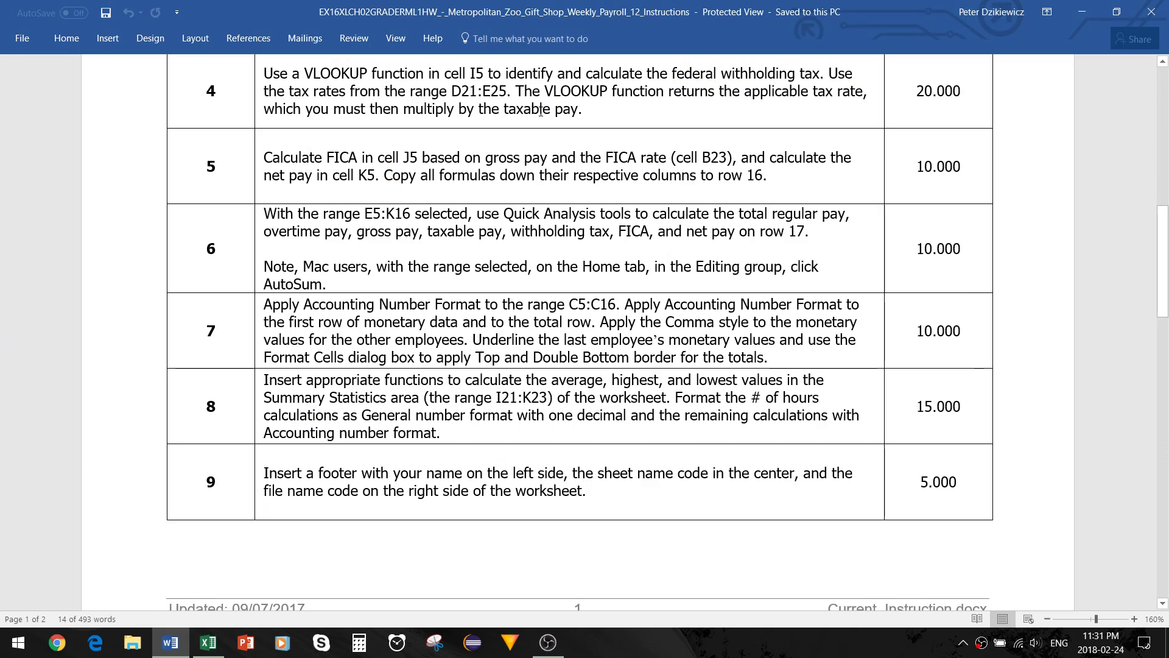
pyautogui.hotkey('alt', 'Tab')
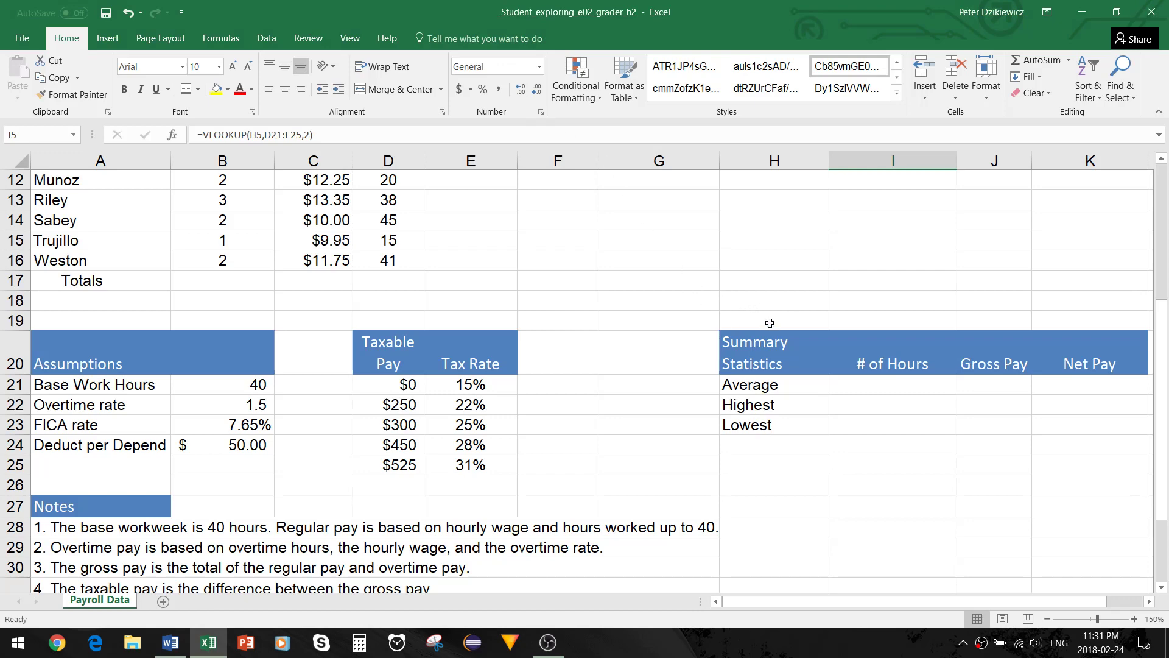
# Multiply the VLOOKUP result in cell I5 by the taxable pay in H5 to calculate the federal withholding tax.
pyautogui.scroll(2, 773, 327)
pyautogui.scroll(2, 774, 327)
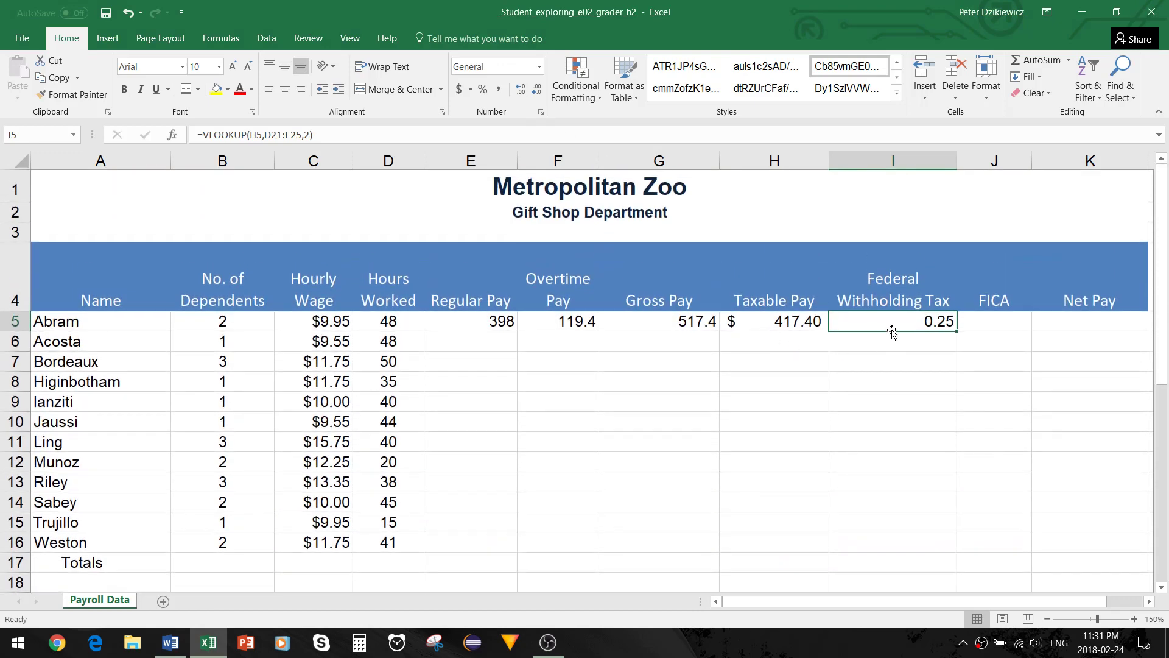
pyautogui.click(327, 135)
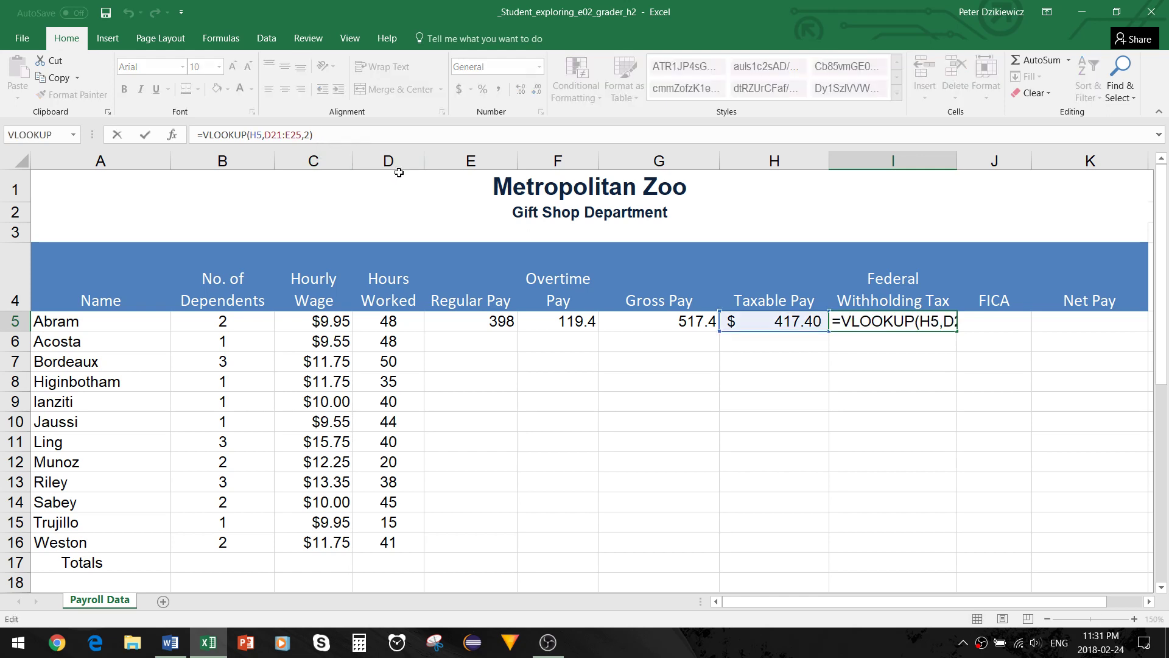
pyautogui.write('*')
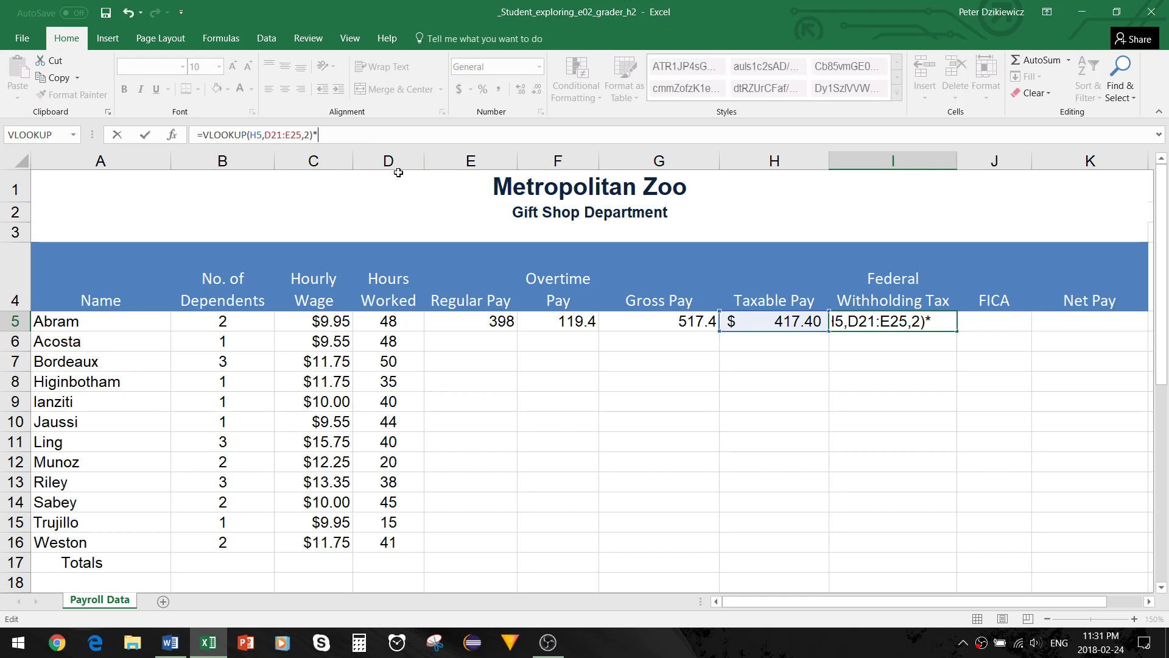
pyautogui.write('H5')
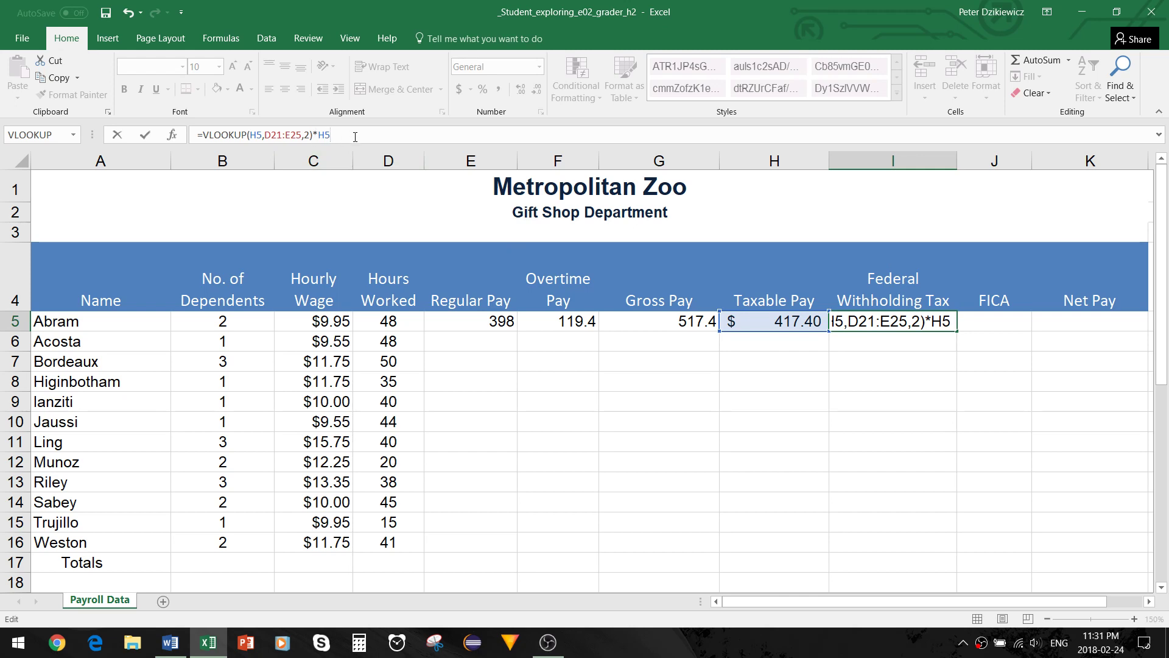
pyautogui.press('Return')
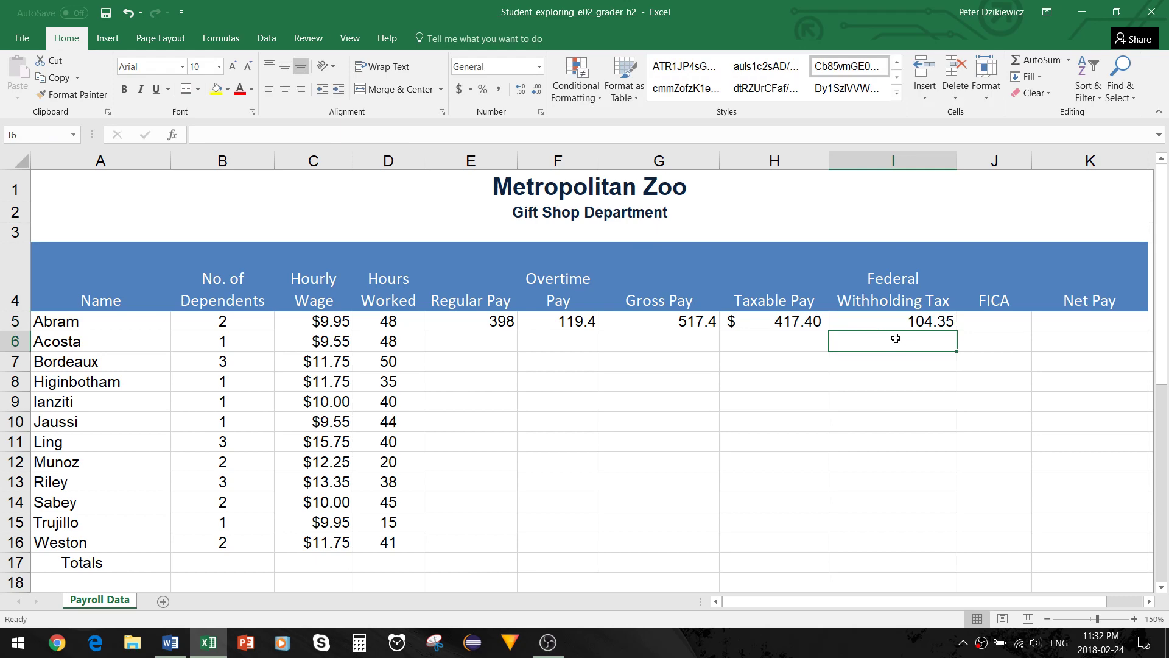
# Read instruction 5 on calculating FICA in the Word document and return to the Excel workbook.
pyautogui.hotkey('alt', 'Tab')
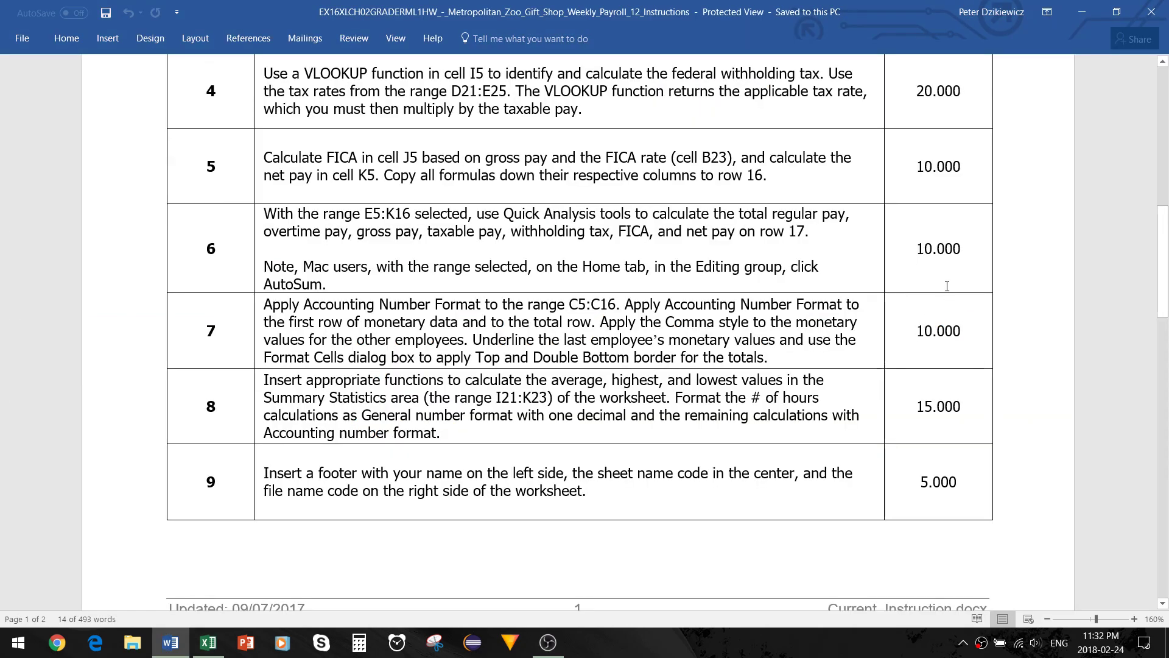
pyautogui.moveTo(1164, 261); pyautogui.dragTo(1167, 275)
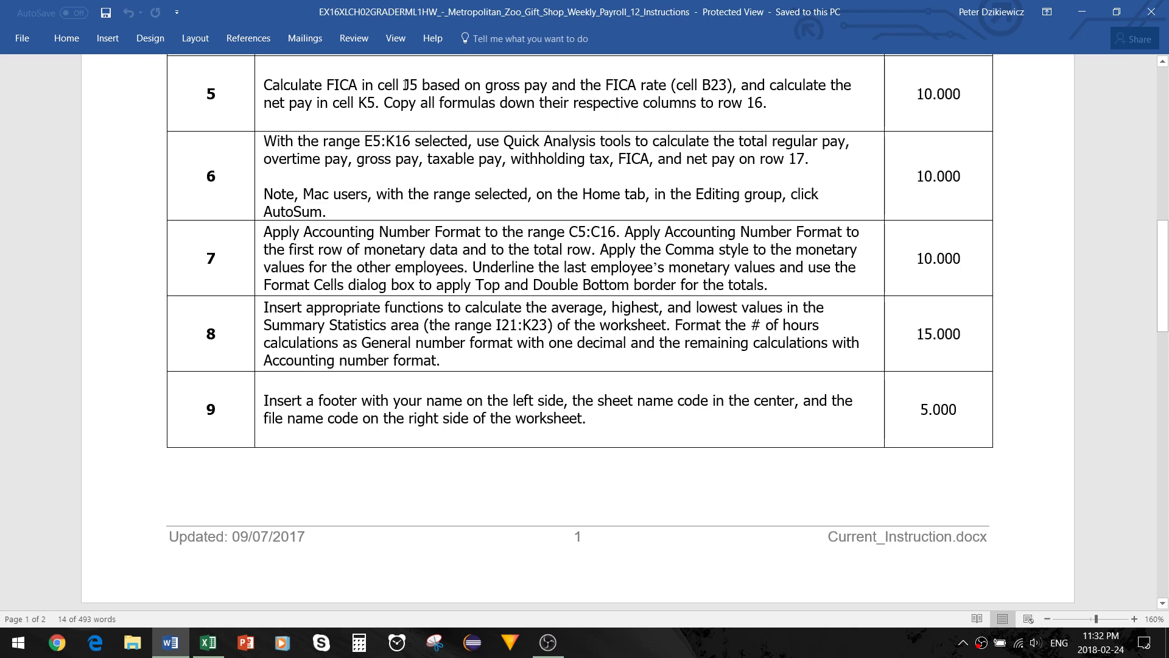
pyautogui.hotkey('alt', 'Tab')
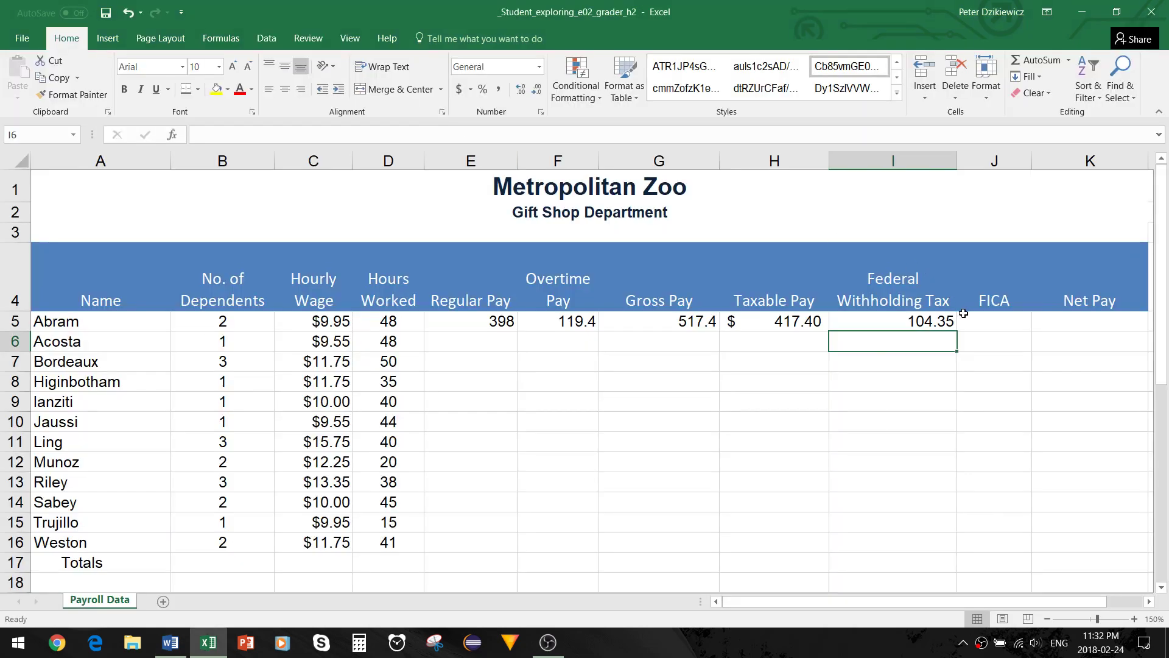
# Enter =G5 in FICA cell J5 to reference the gross pay, and locate the FICA rate in B23.
pyautogui.click(985, 322)
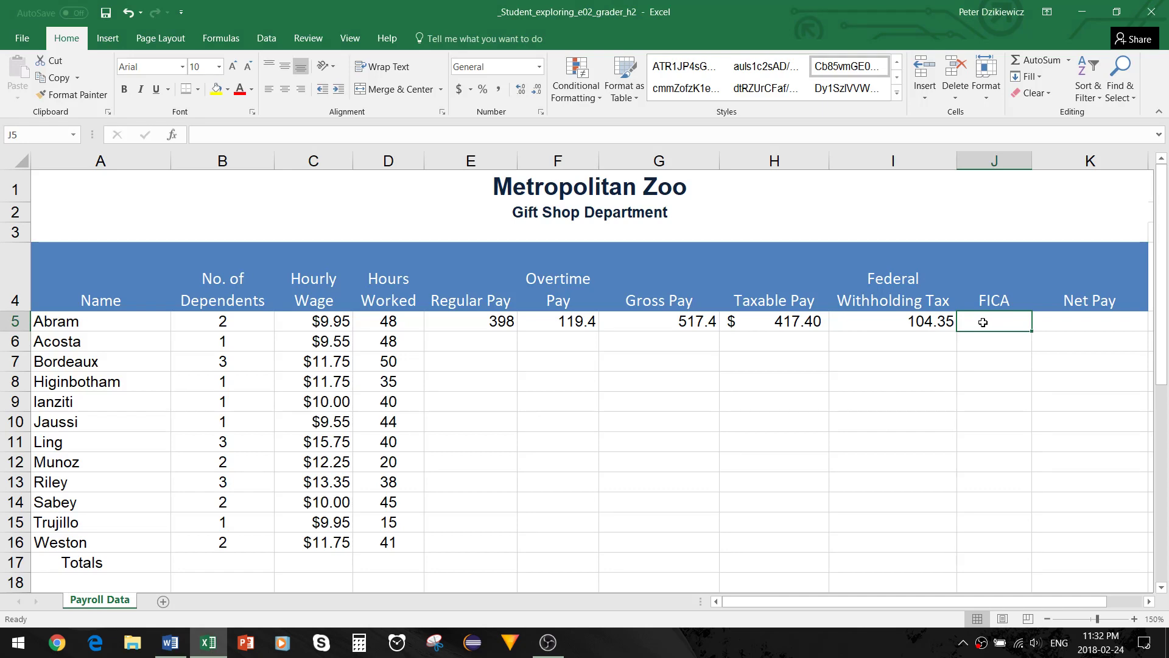
pyautogui.write('=')
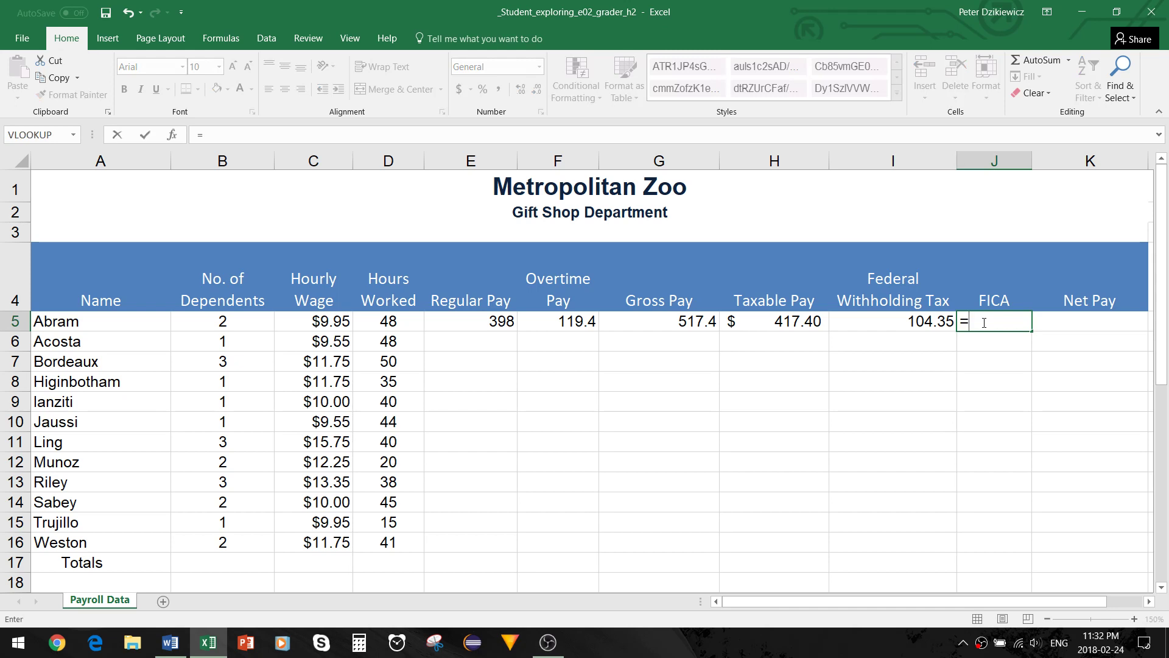
pyautogui.write('G5')
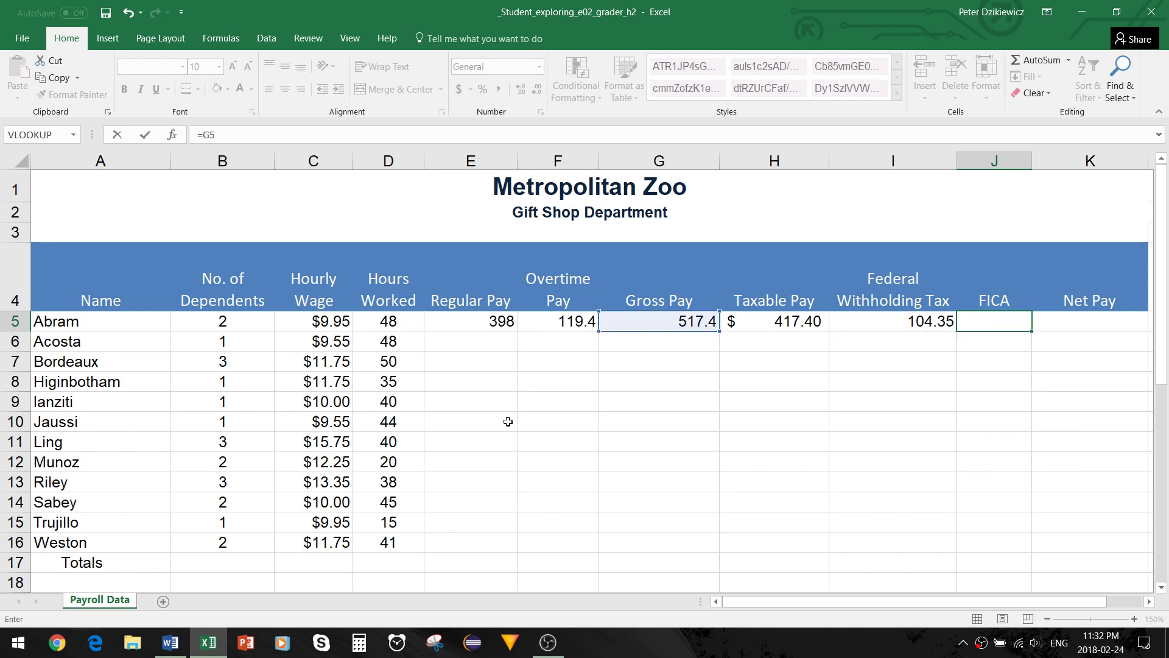
pyautogui.scroll(-2, 480, 421)
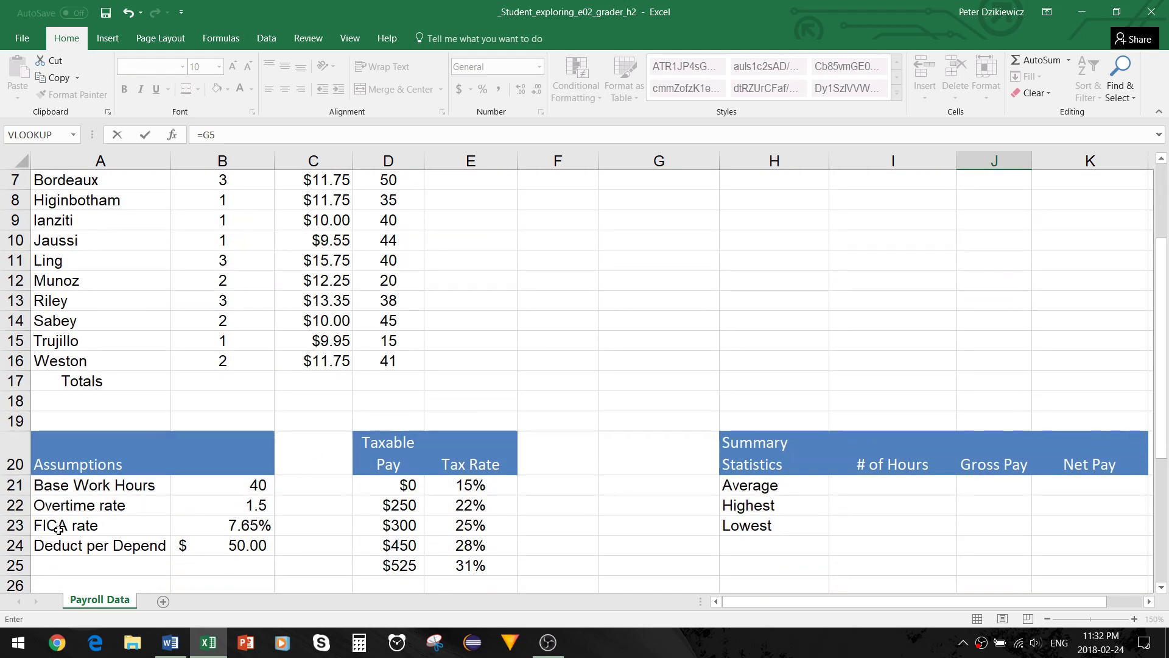
pyautogui.click(233, 529)
pyautogui.scroll(2, 409, 493)
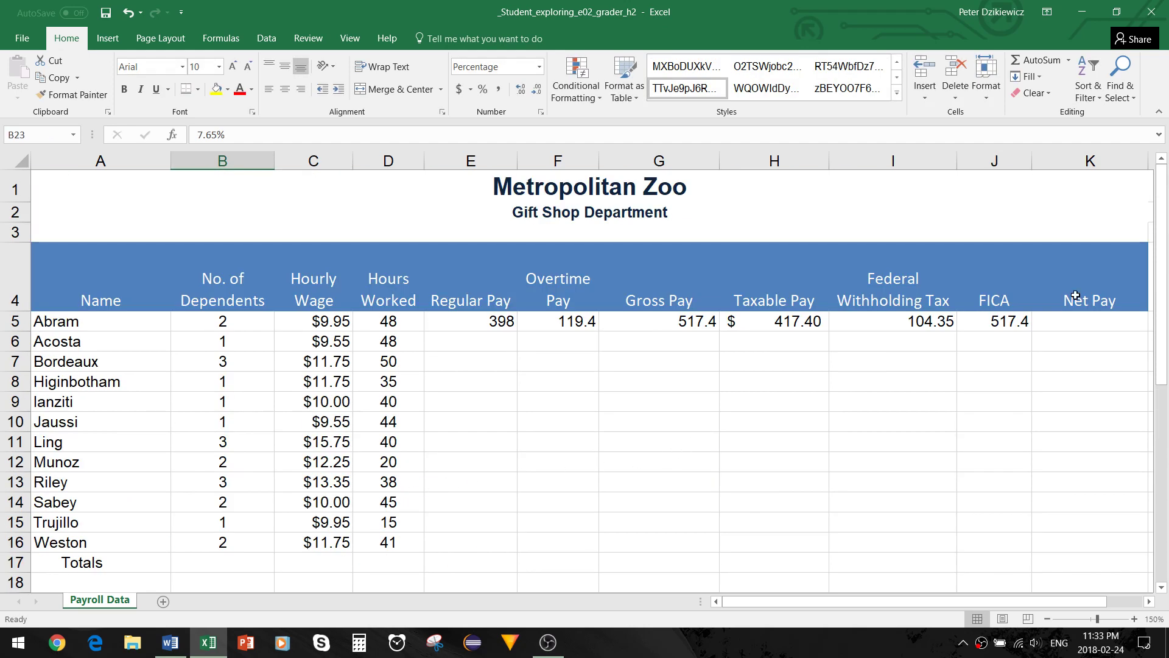
# Reopen the FICA formula in J5 and append a multiplication operator after G5.
pyautogui.click(1011, 323)
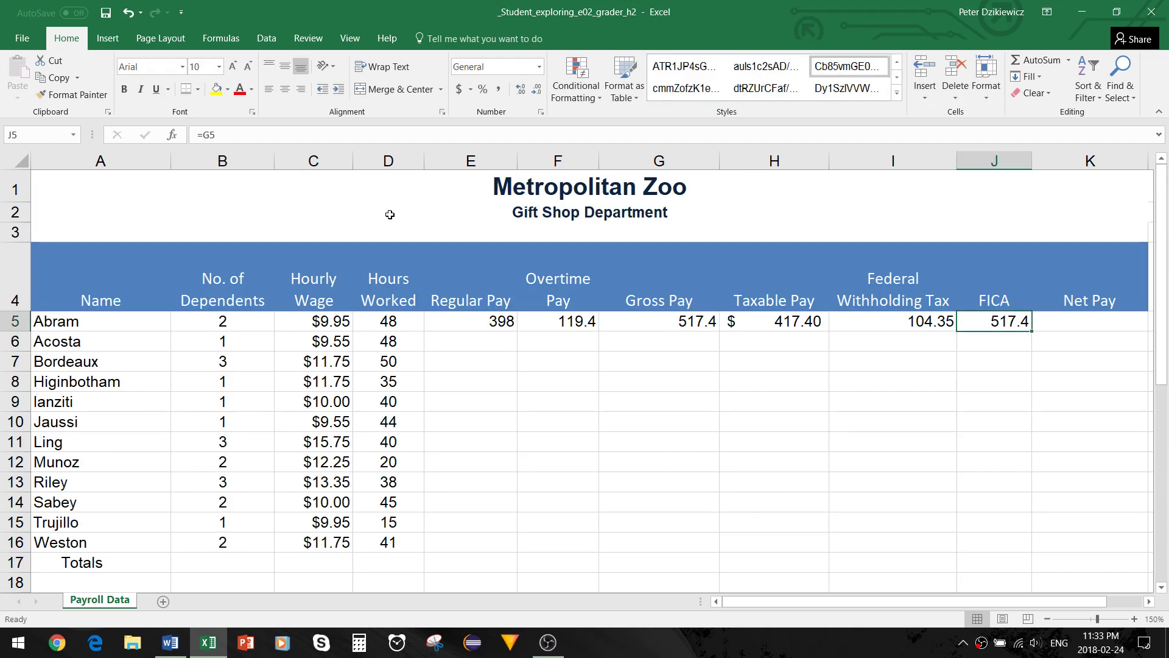
pyautogui.click(245, 139)
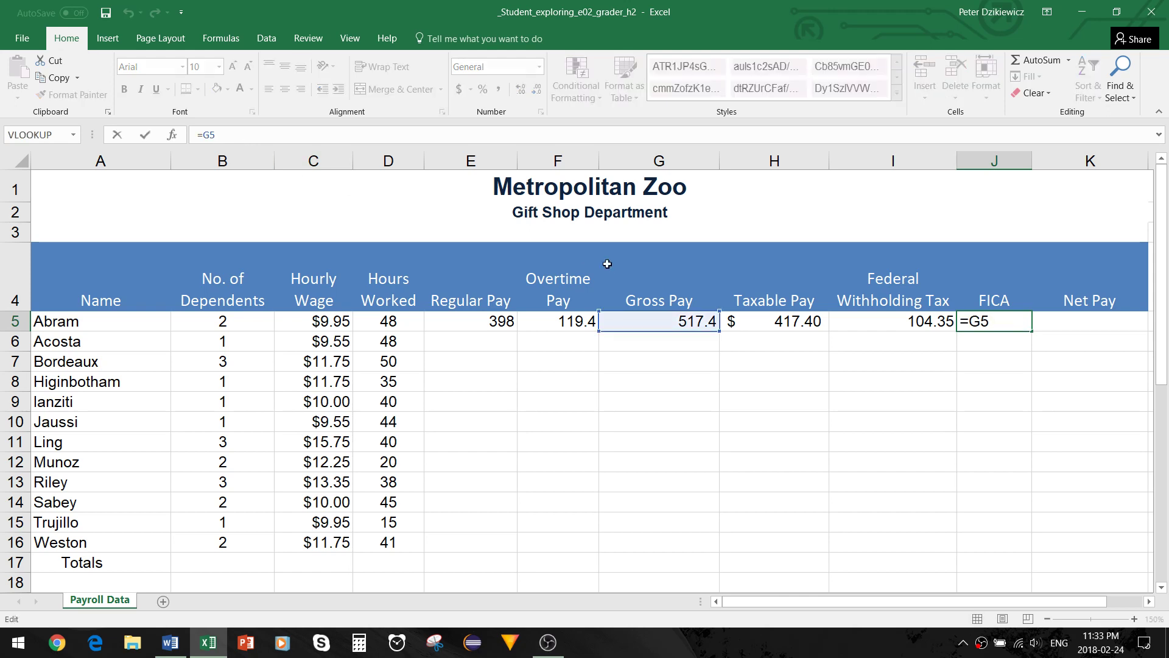
pyautogui.write('*')
pyautogui.click(604, 437)
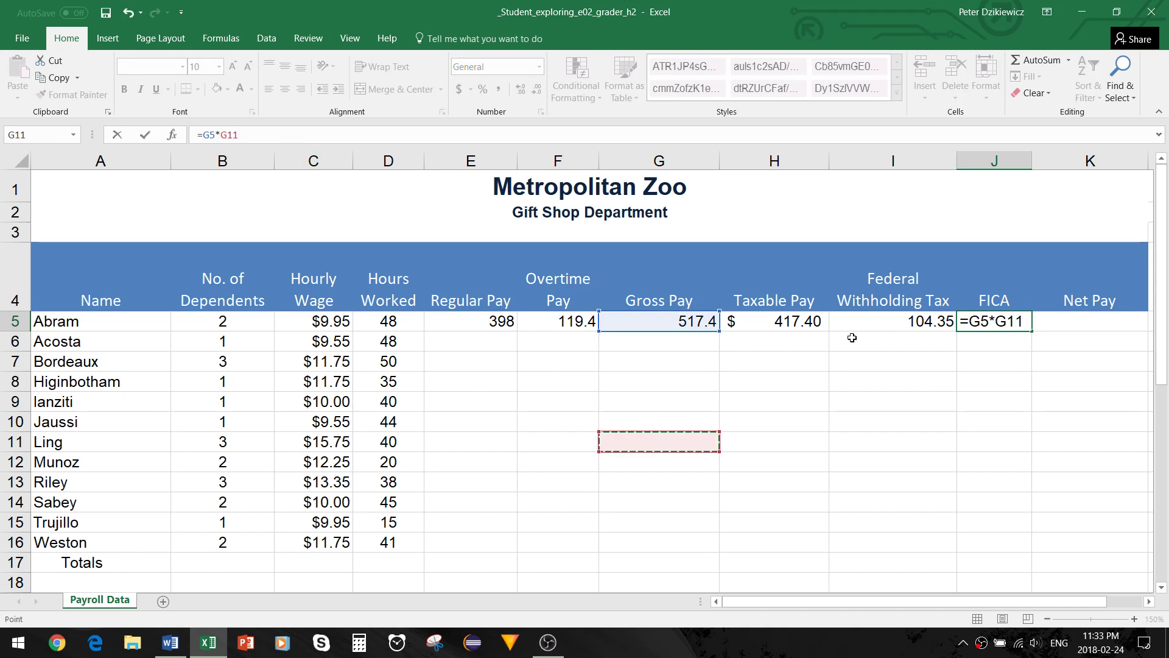
pyautogui.click(1030, 319)
pyautogui.press('BackSpace')
pyautogui.press('BackSpace')
pyautogui.press('BackSpace')
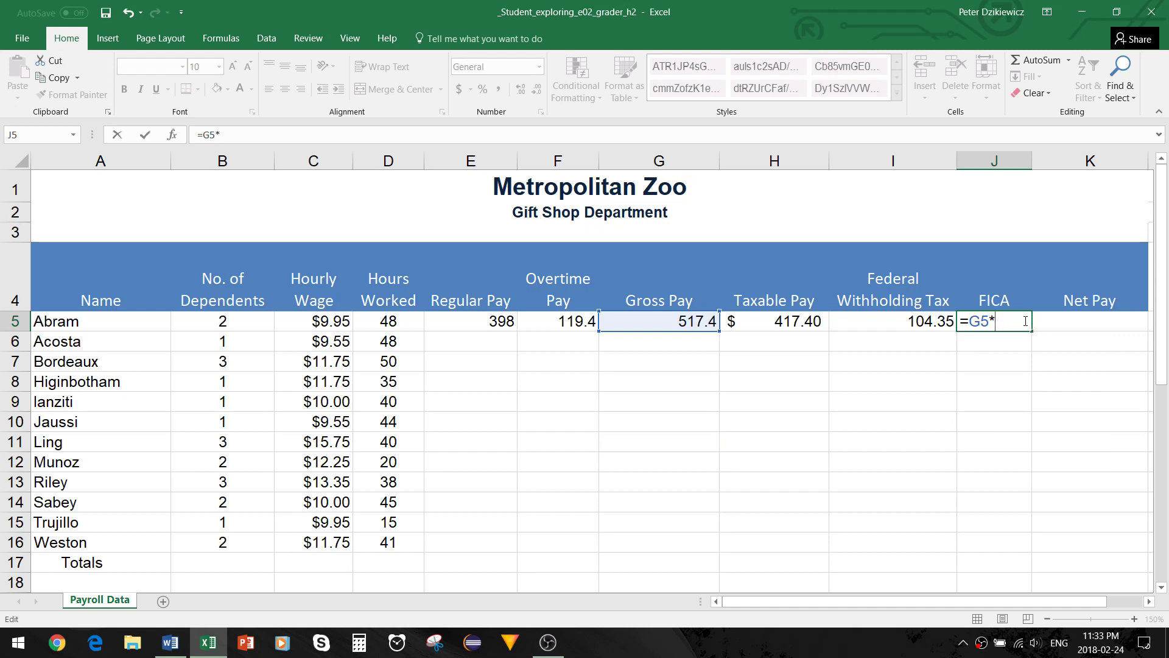
# Complete the FICA formula in J5 as =G5*$B$23, using an absolute reference to the FICA rate.
pyautogui.write('B23')
pyautogui.press('F4')
pyautogui.scroll(-2, 879, 401)
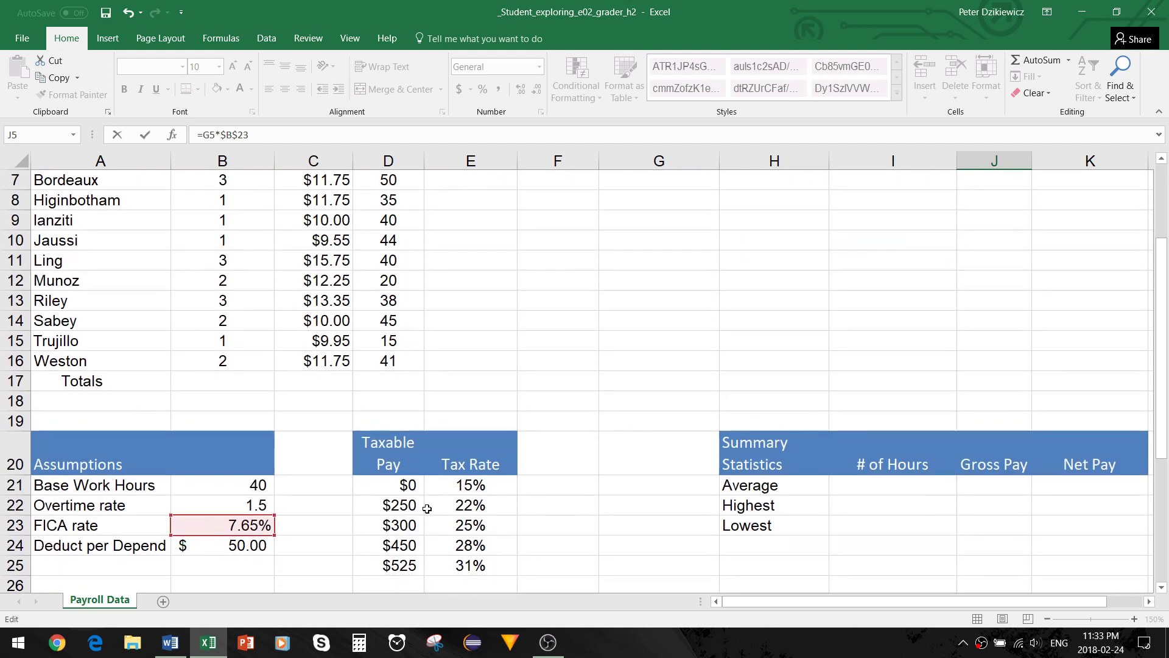
pyautogui.scroll(3, 678, 449)
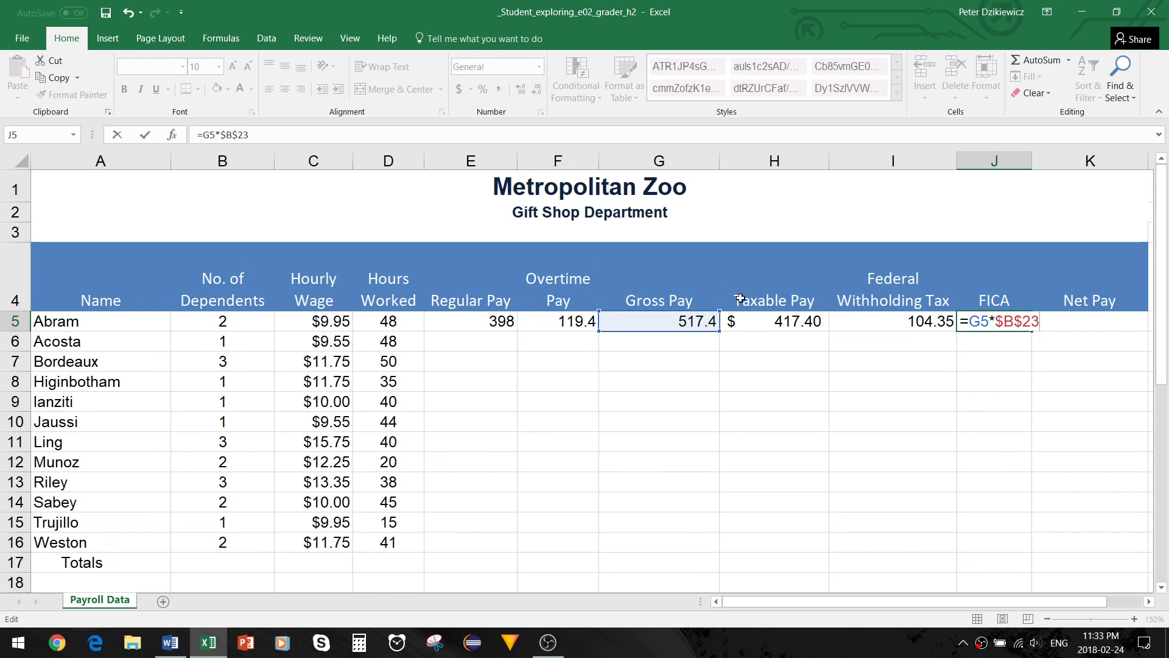
pyautogui.press('Return')
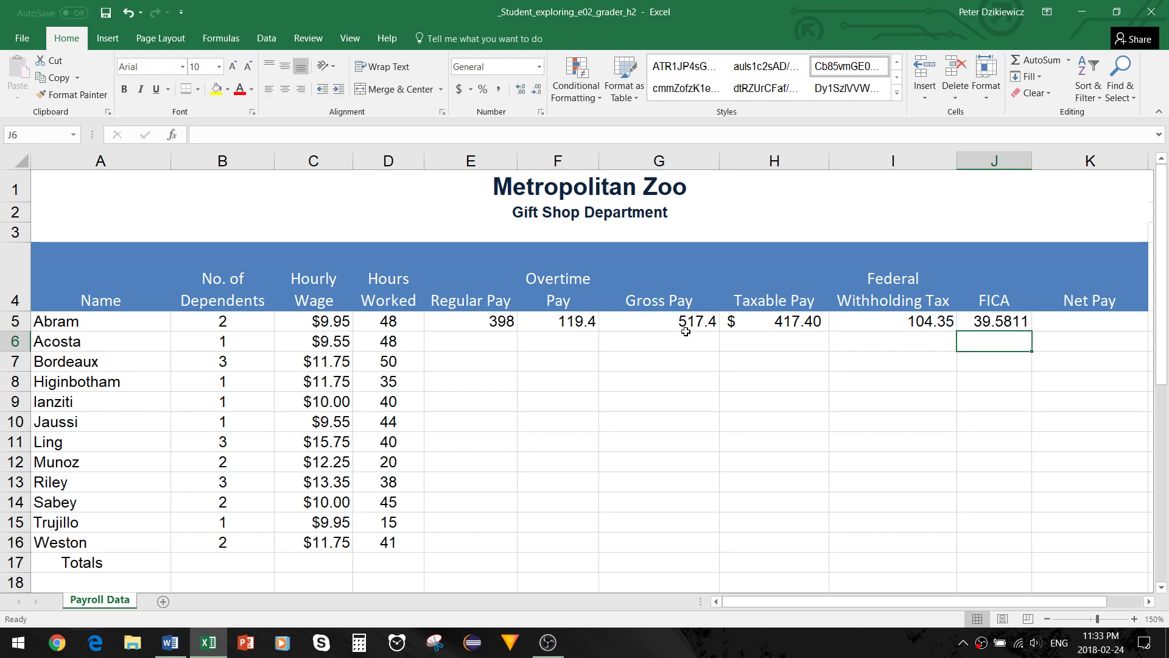
# Check the net pay part of instruction 5 in the Word document and return to the Excel workbook.
pyautogui.scroll(-1, 939, 353)
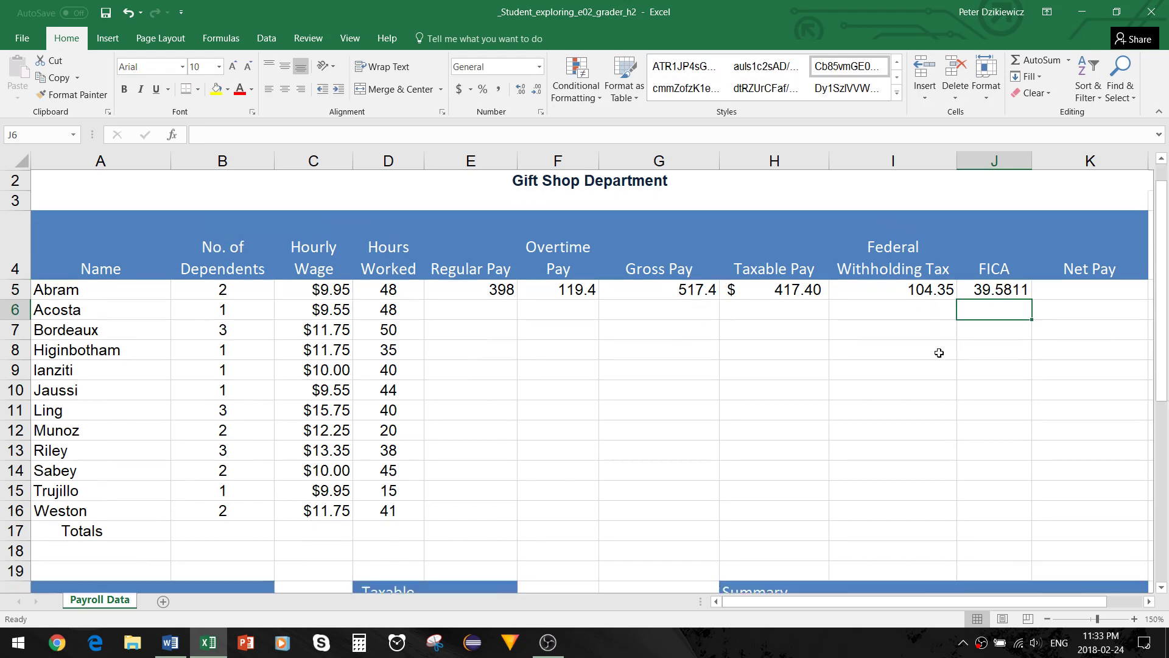
pyautogui.scroll(-1, 940, 353)
pyautogui.hotkey('alt', 'Tab')
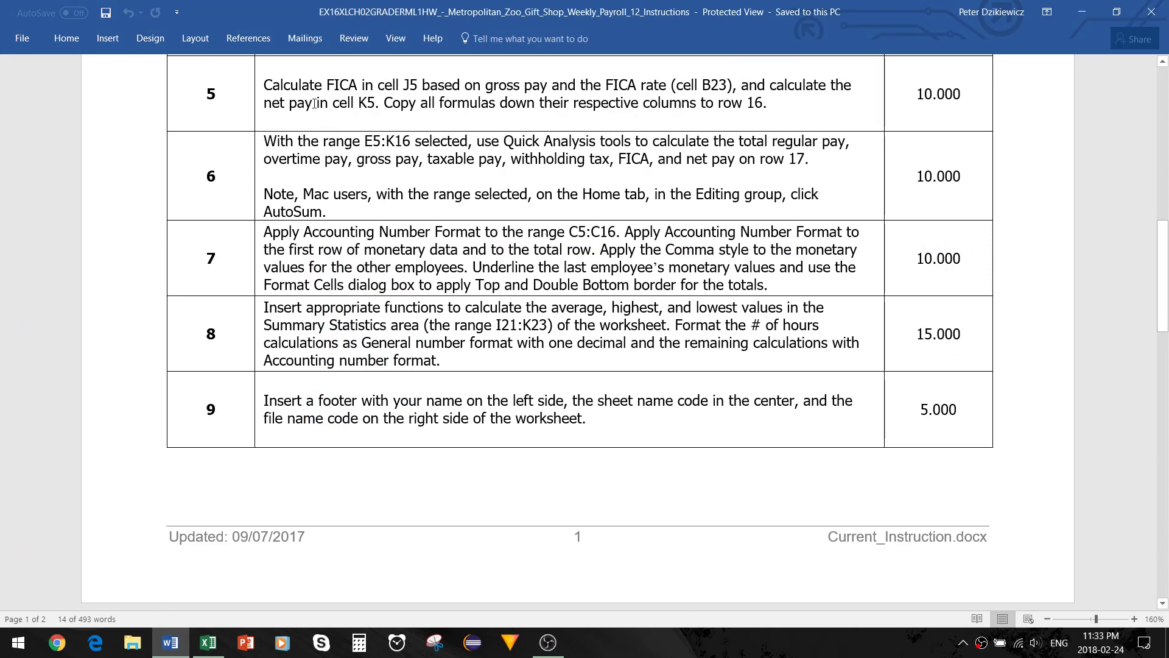
pyautogui.hotkey('alt', 'Tab')
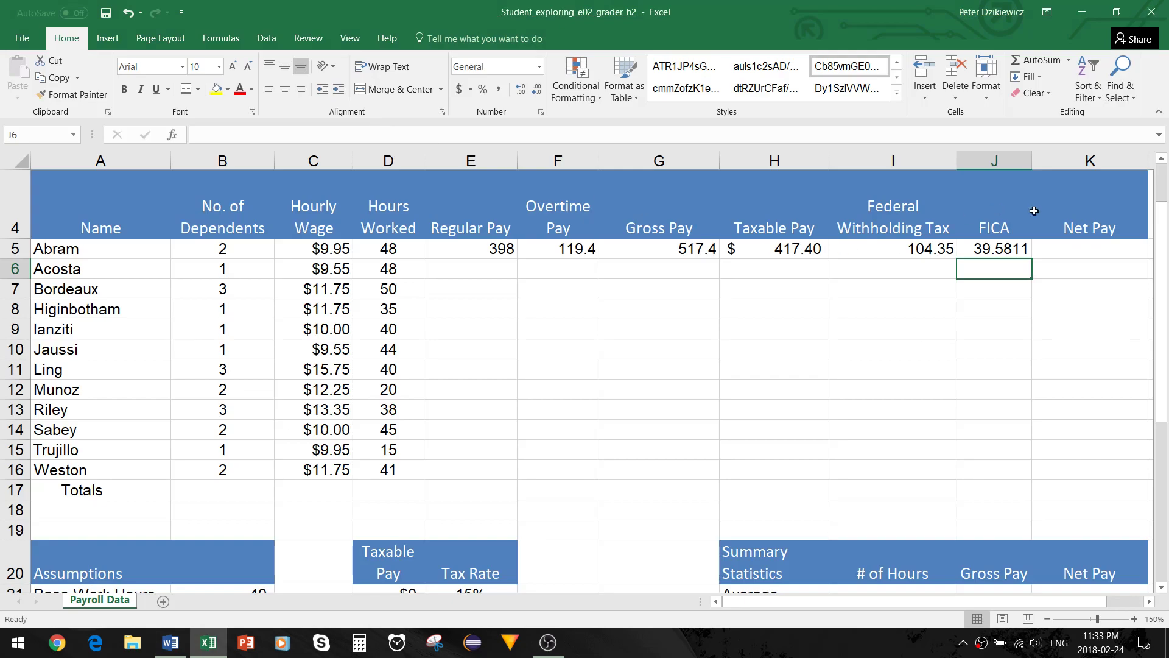
# Enter the net pay formula =G5-I5-J5 in cell K5, subtracting withholding tax and FICA from gross pay.
pyautogui.click(1090, 252)
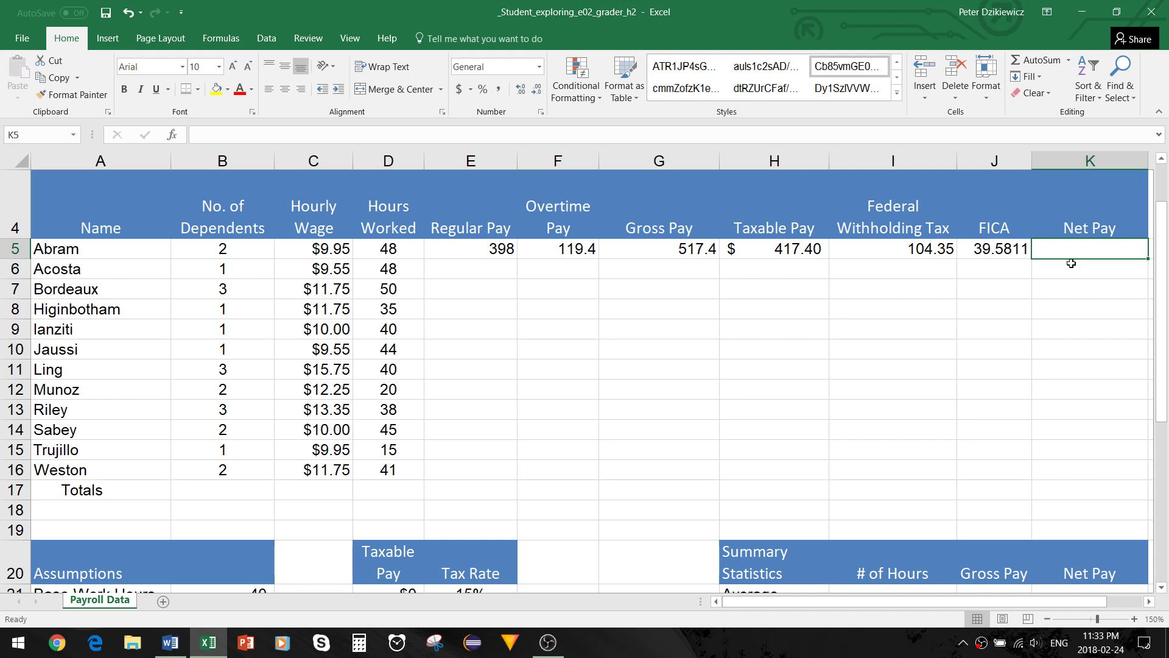
pyautogui.write('=')
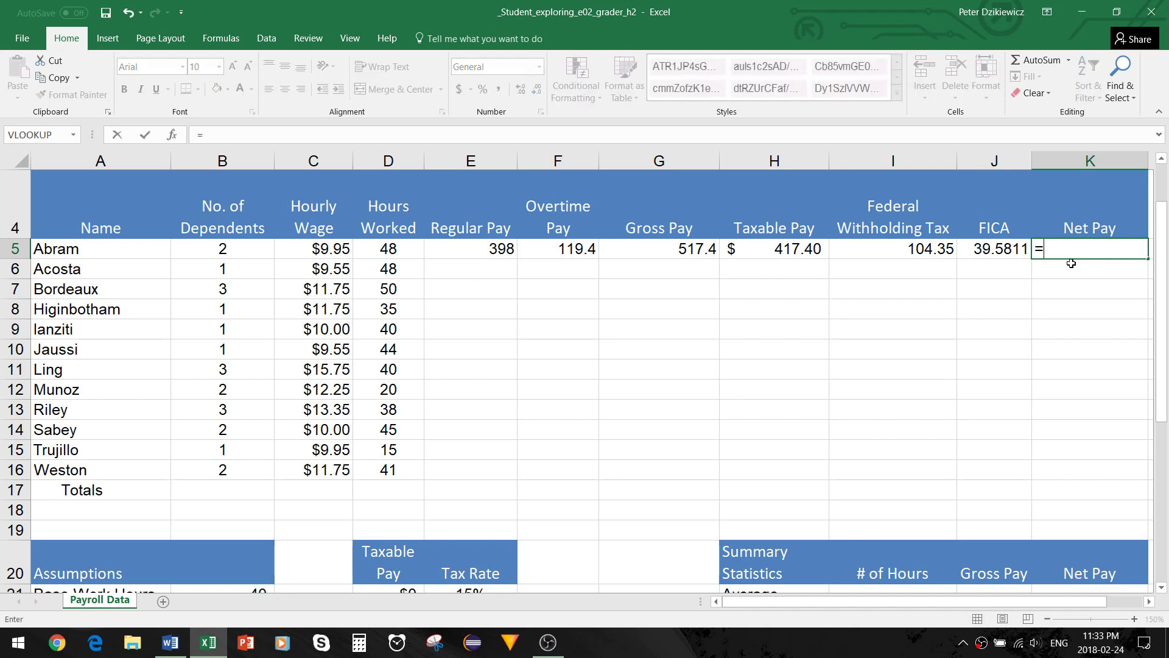
pyautogui.write('G5')
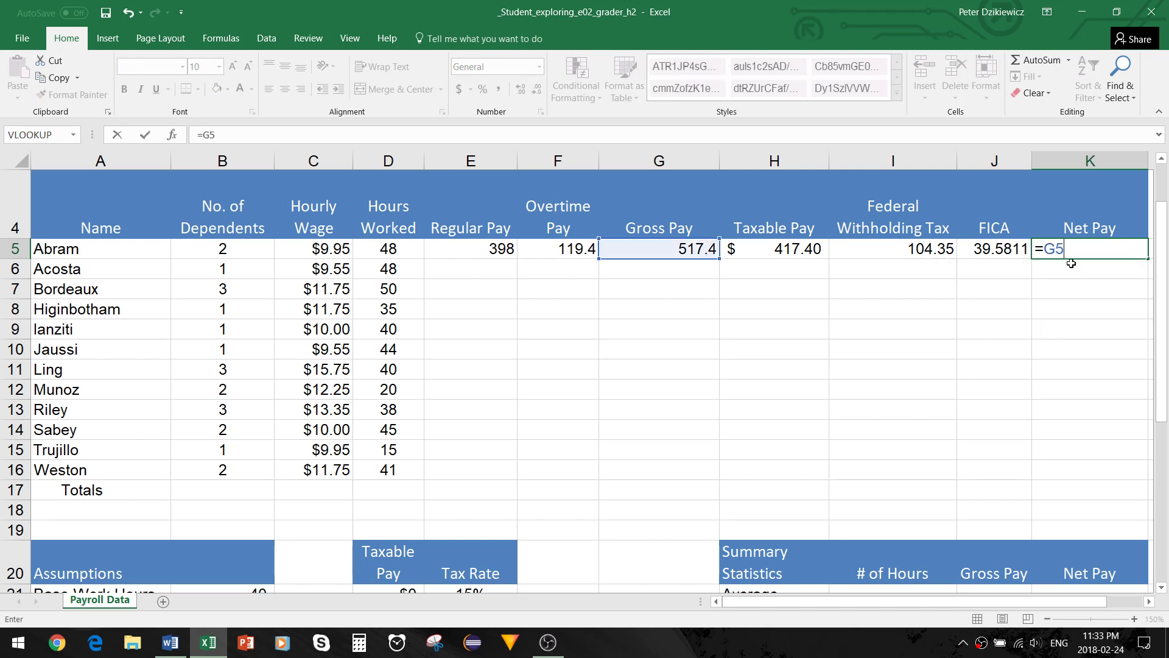
pyautogui.write('-I5')
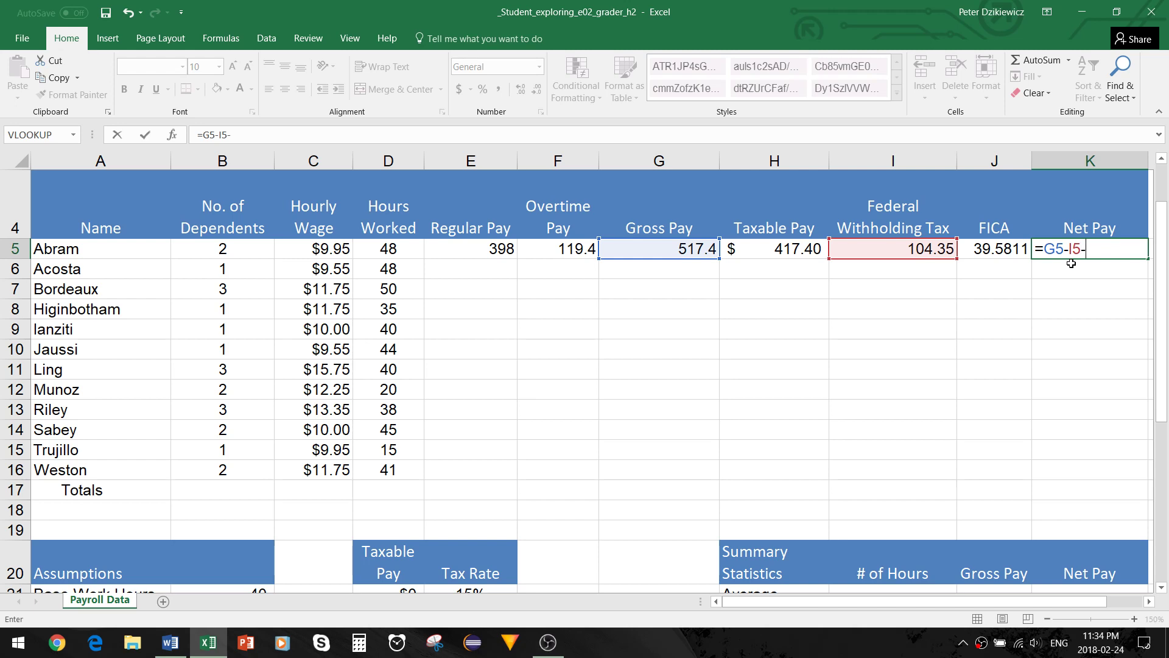
pyautogui.write('-Jg')
pyautogui.press('BackSpace')
pyautogui.write('5')
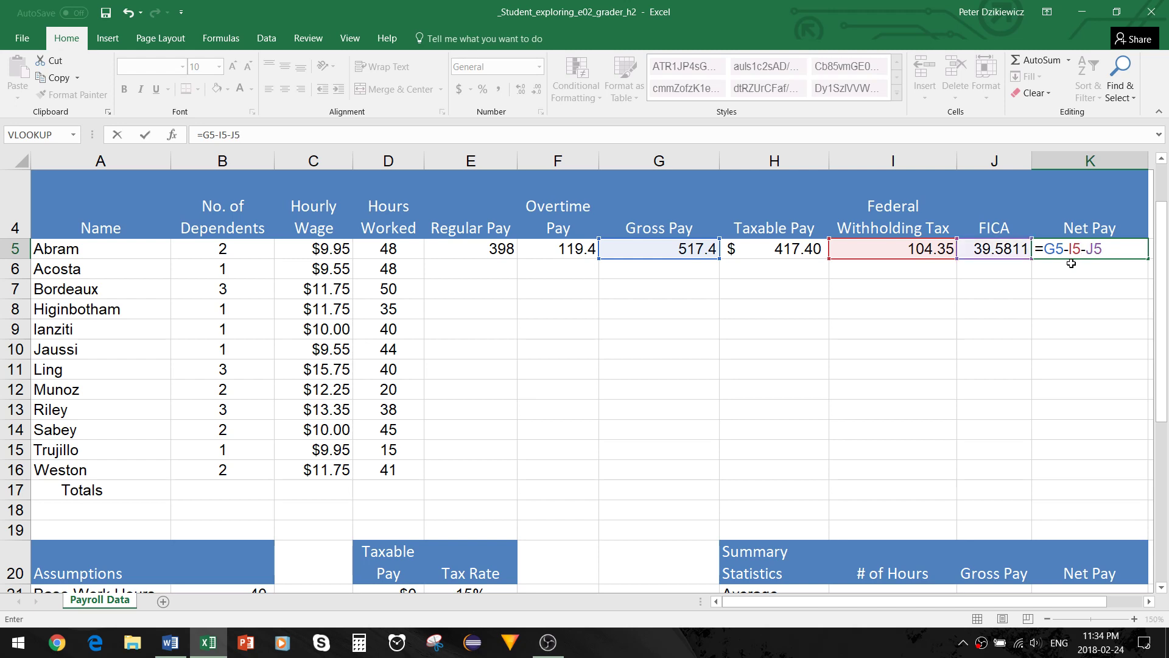
pyautogui.press('Return')
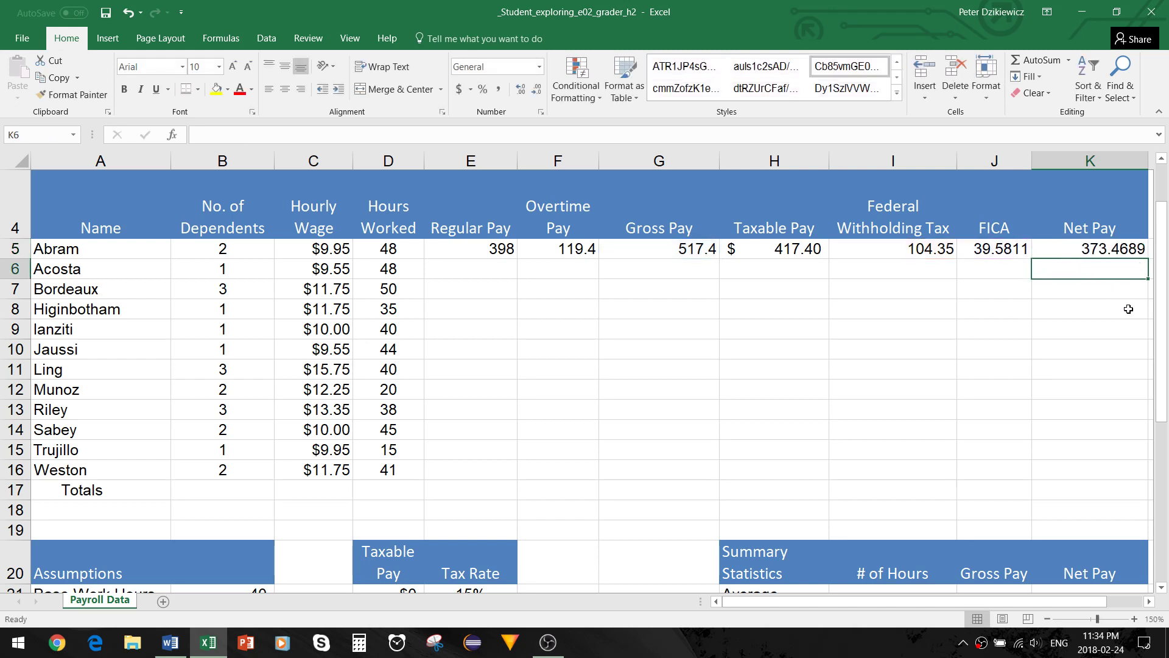
# Check the copy-down part of instruction 5 in the Word document and return to the Excel workbook.
pyautogui.hotkey('alt', 'Tab')
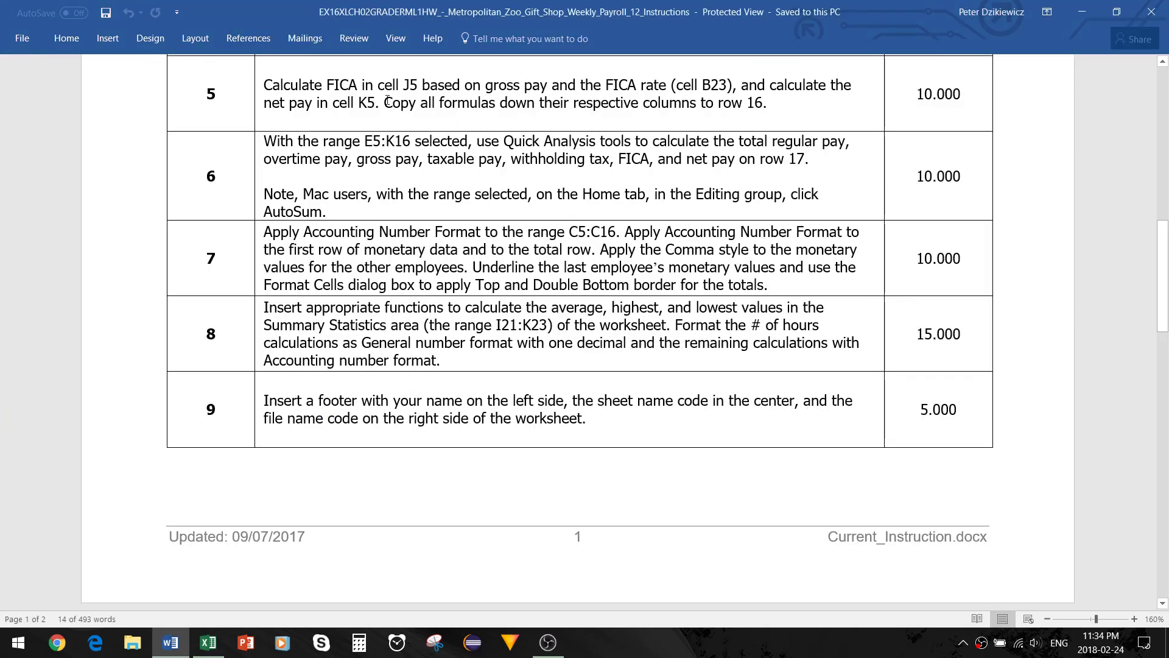
pyautogui.moveTo(384, 104); pyautogui.dragTo(772, 109)
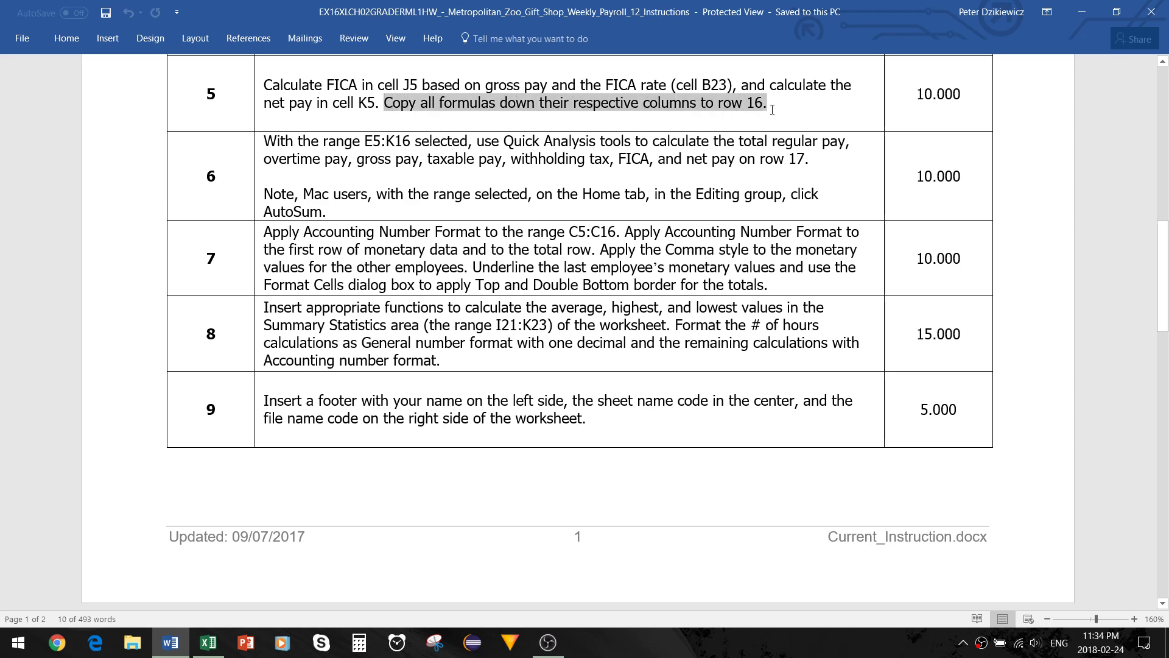
pyautogui.hotkey('alt', 'Tab')
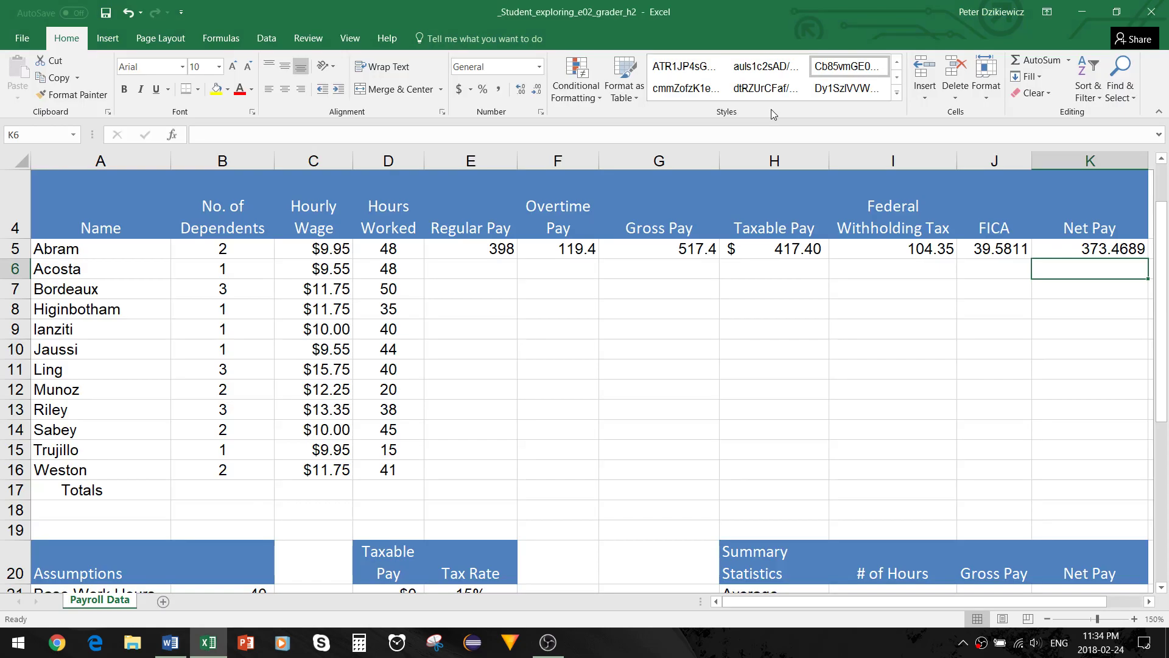
# Try to copy the formulas in E5:K5 down to row 16, and undo the copy after inspecting the withholding tax formula in I8.
pyautogui.click(497, 250)
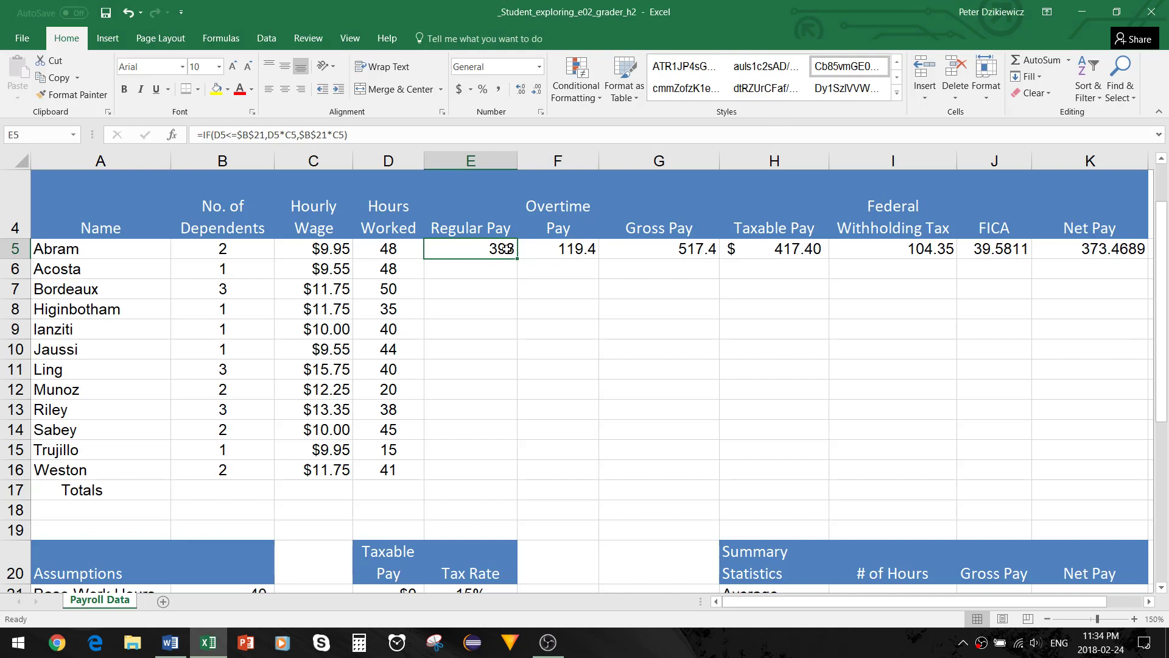
pyautogui.moveTo(505, 249); pyautogui.dragTo(1123, 476)
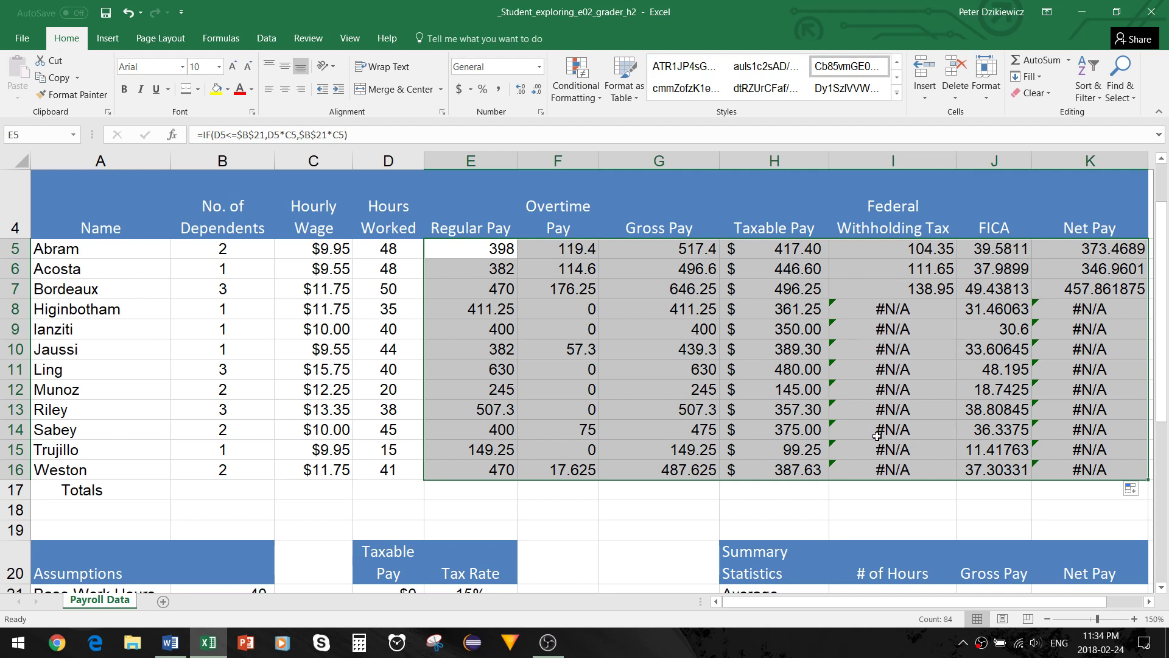
pyautogui.click(891, 312)
pyautogui.moveTo(1087, 310); pyautogui.dragTo(1101, 454)
pyautogui.moveTo(932, 310); pyautogui.dragTo(926, 472)
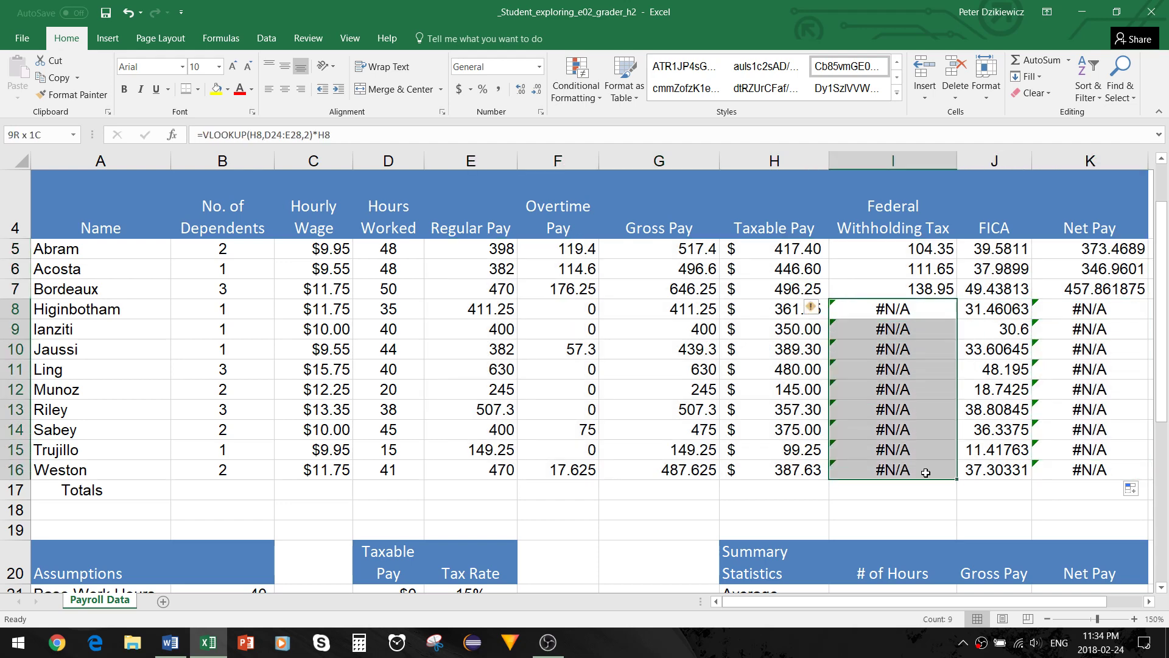
pyautogui.click(1069, 423)
pyautogui.click(943, 312)
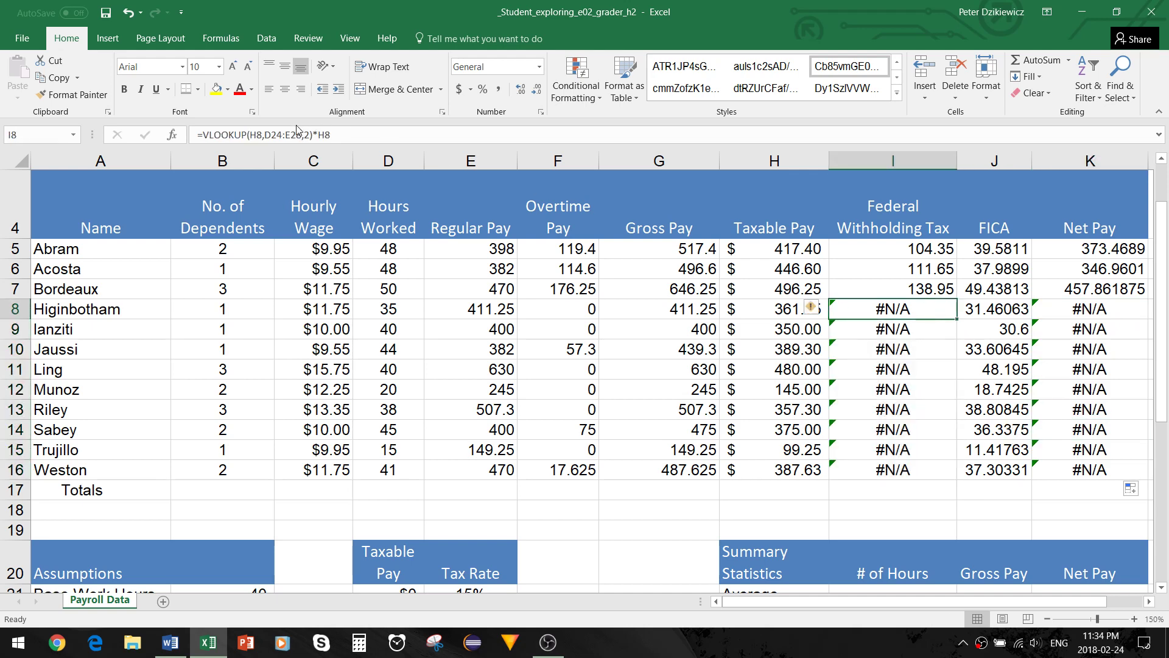
pyautogui.click(128, 14)
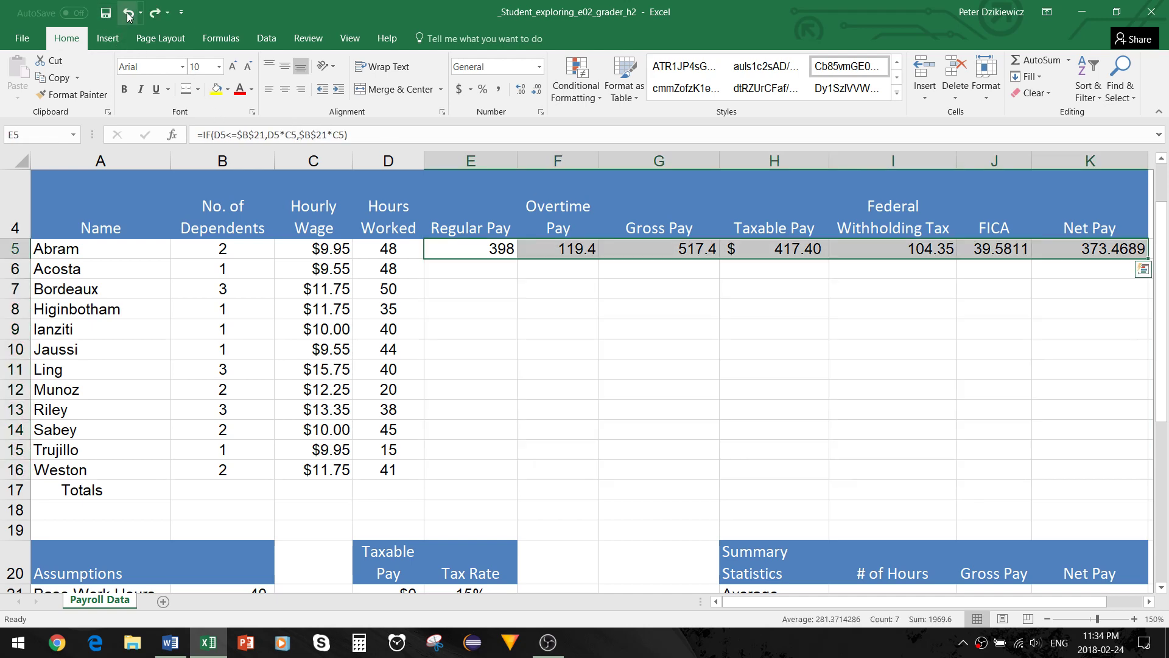
# Make the lookup table range absolute in the withholding tax formula in I5, giving =VLOOKUP(H5,$D$21:$E$25,2)*H5.
pyautogui.click(893, 250)
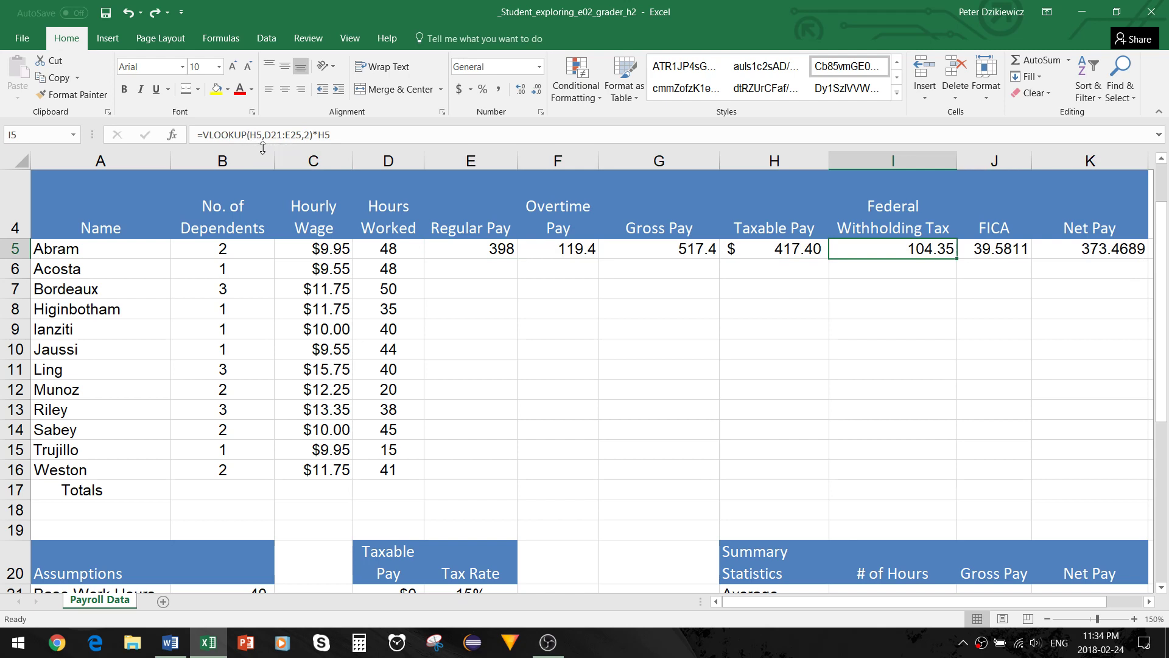
pyautogui.moveTo(266, 135); pyautogui.dragTo(302, 137)
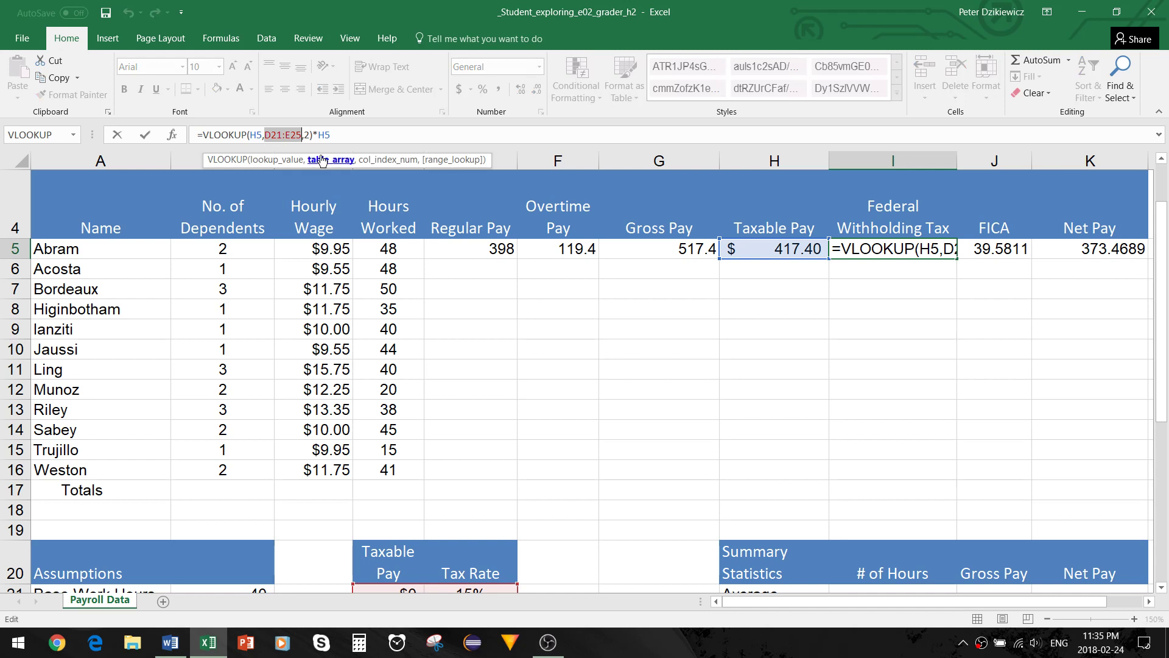
pyautogui.click(283, 135)
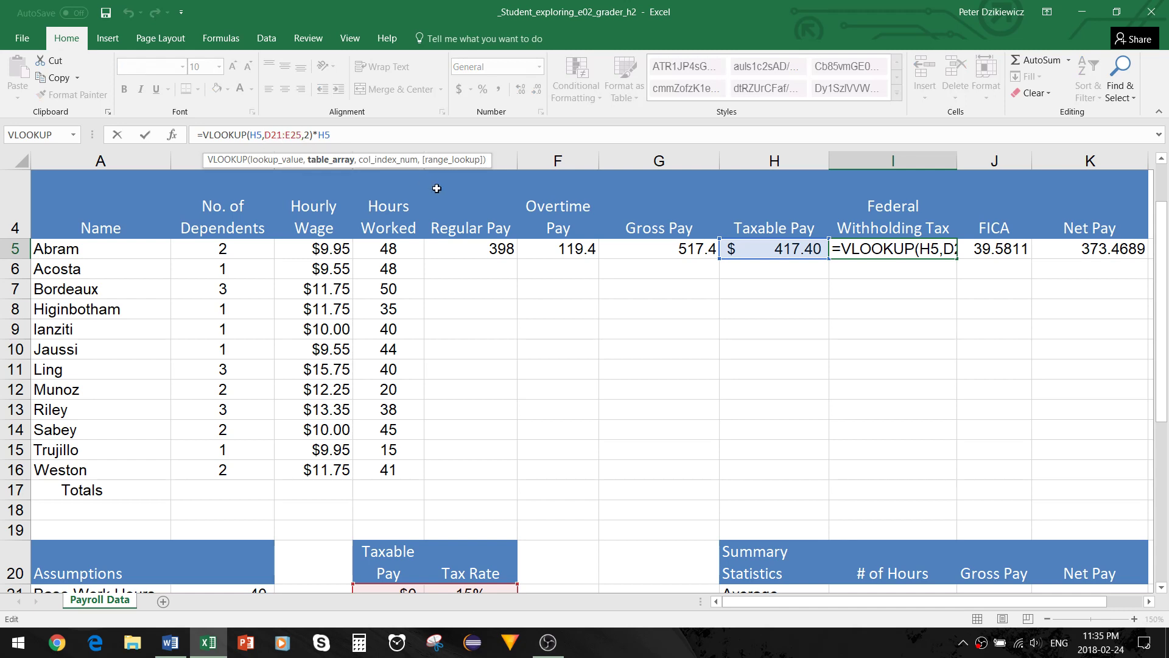
pyautogui.press('F4')
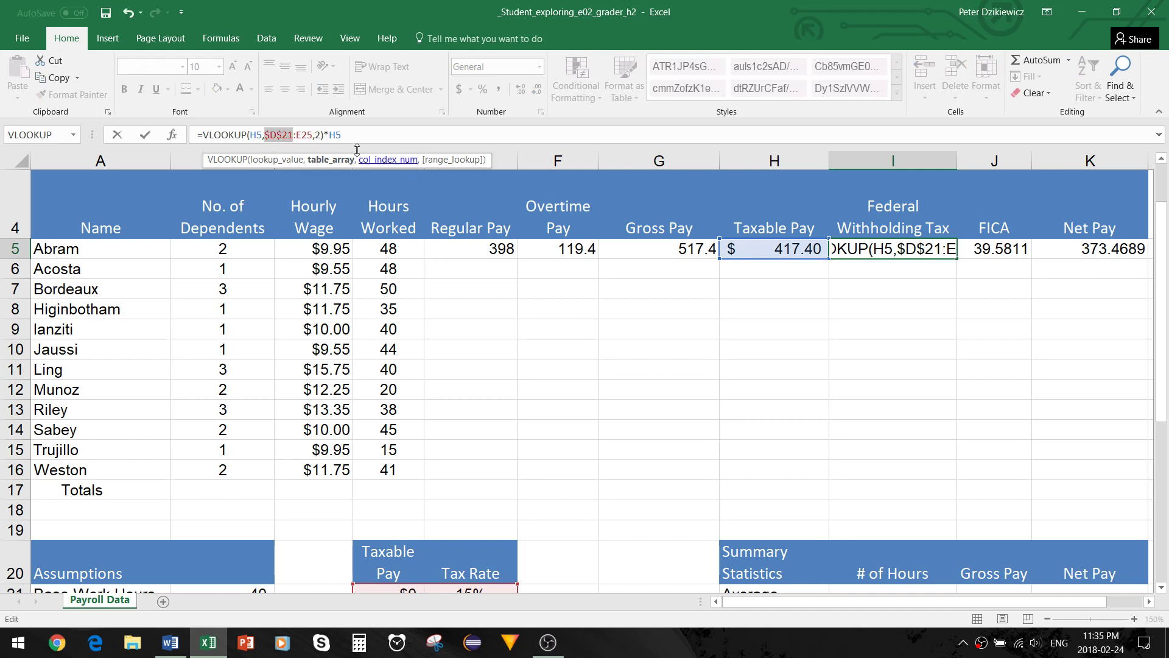
pyautogui.click(313, 134)
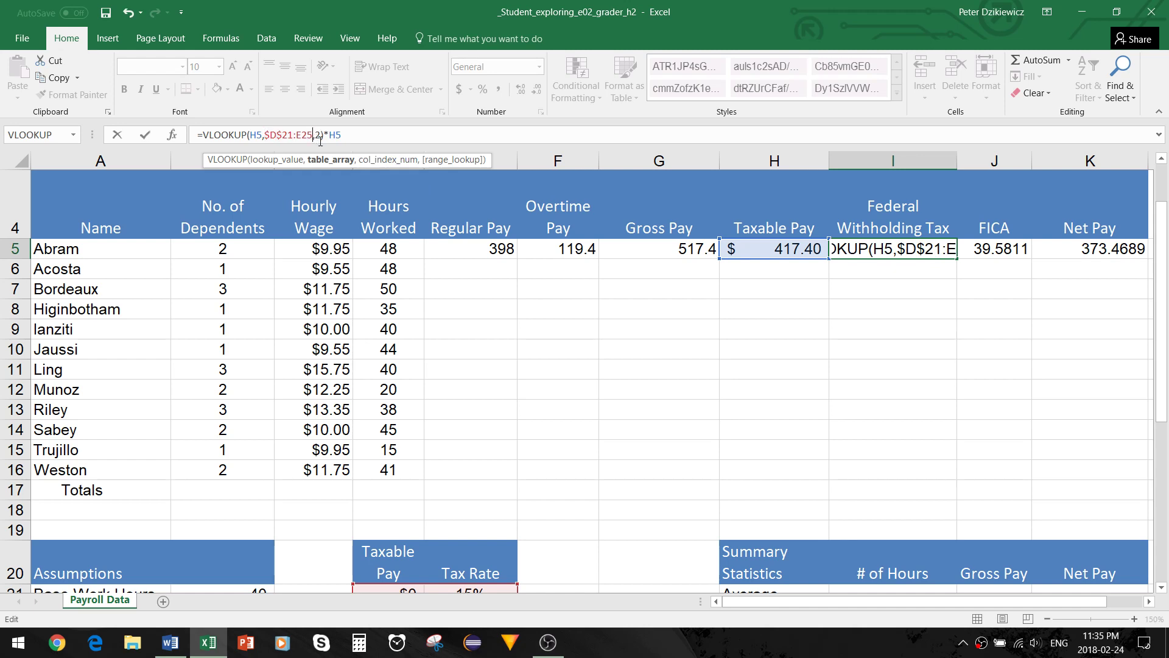
pyautogui.press('F4')
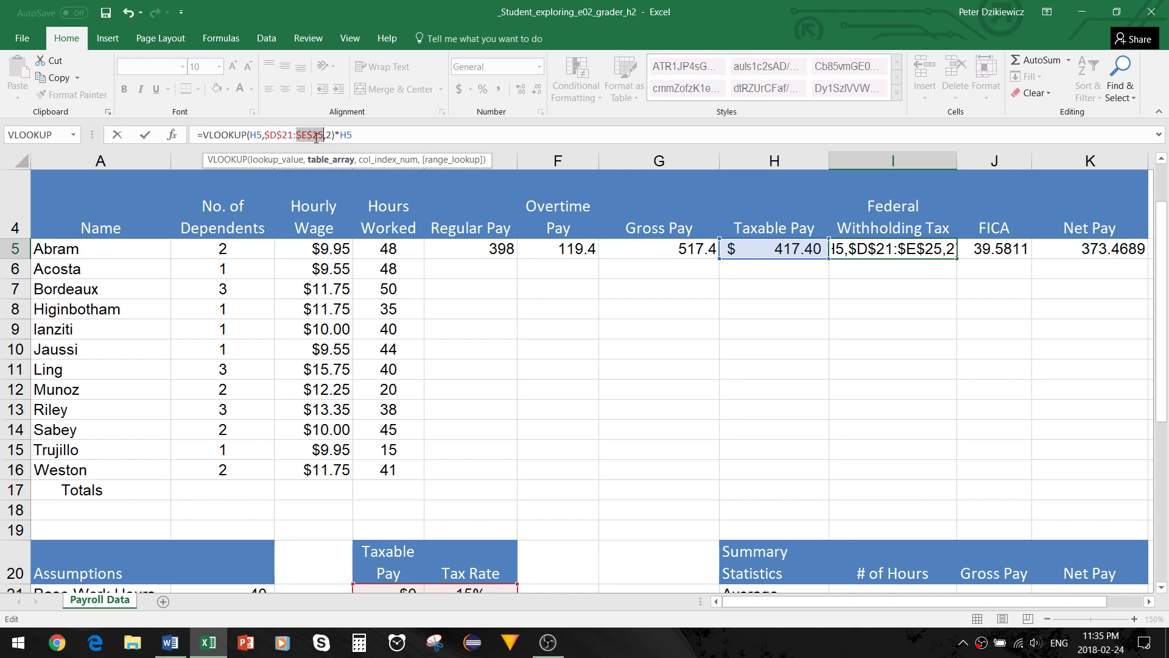
pyautogui.click(313, 135)
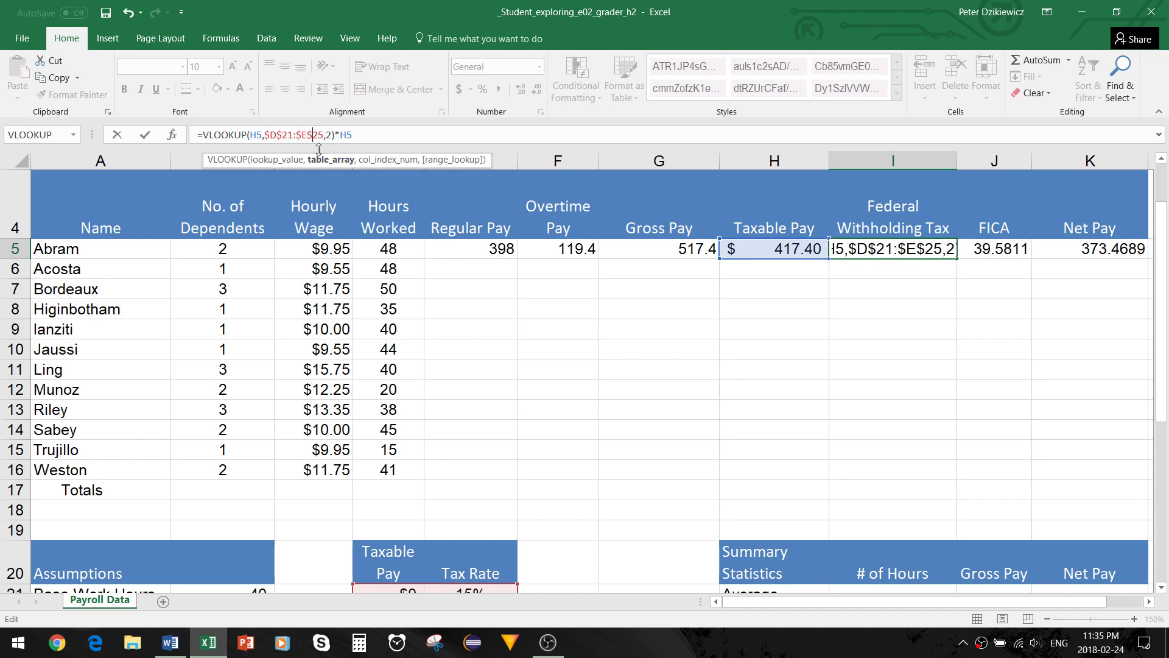
pyautogui.click(351, 134)
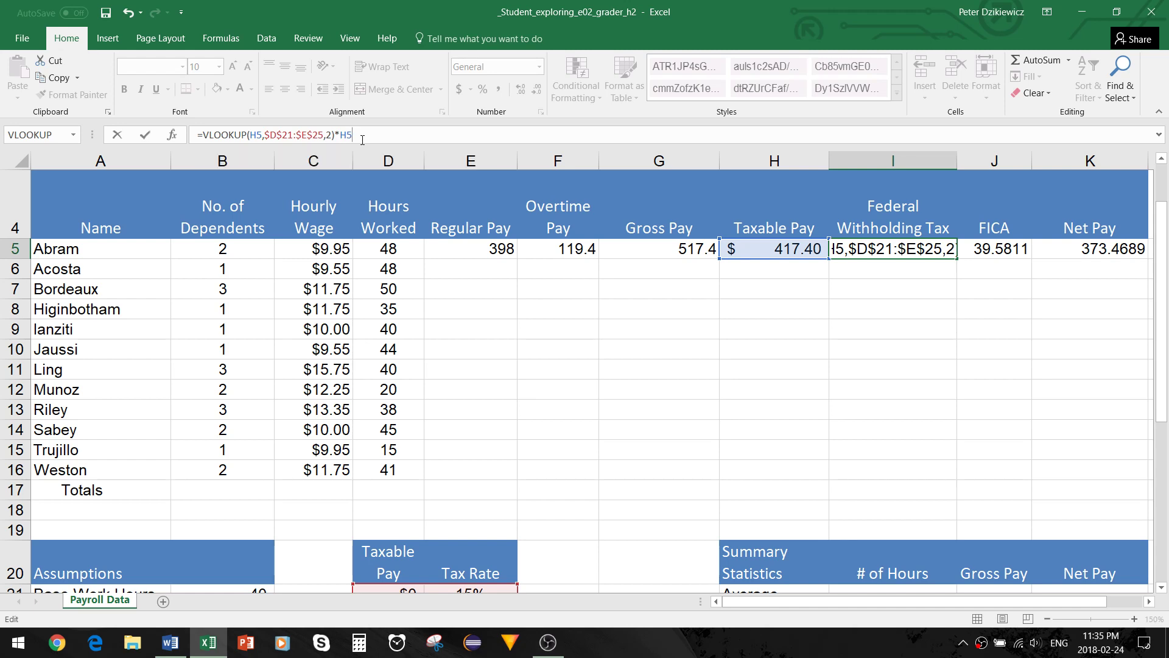
pyautogui.press('Return')
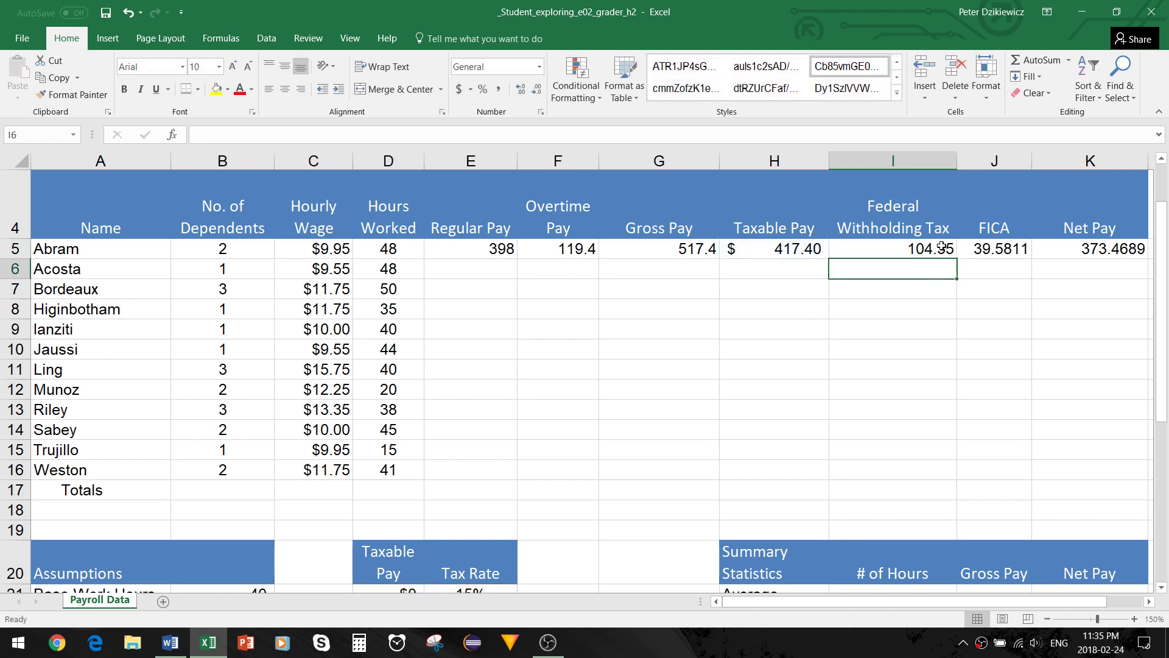
# Copy the formulas in E5:K5 down their columns to row 16 and check the withholding tax formula in I5.
pyautogui.click(461, 248)
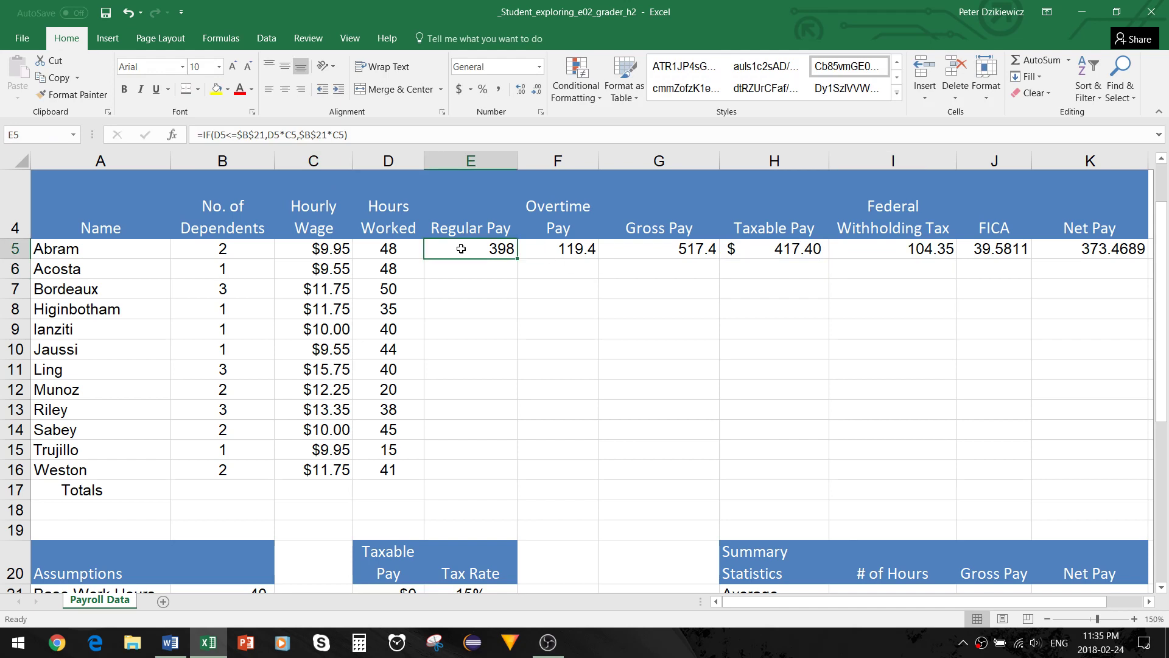
pyautogui.moveTo(461, 249); pyautogui.dragTo(1157, 335)
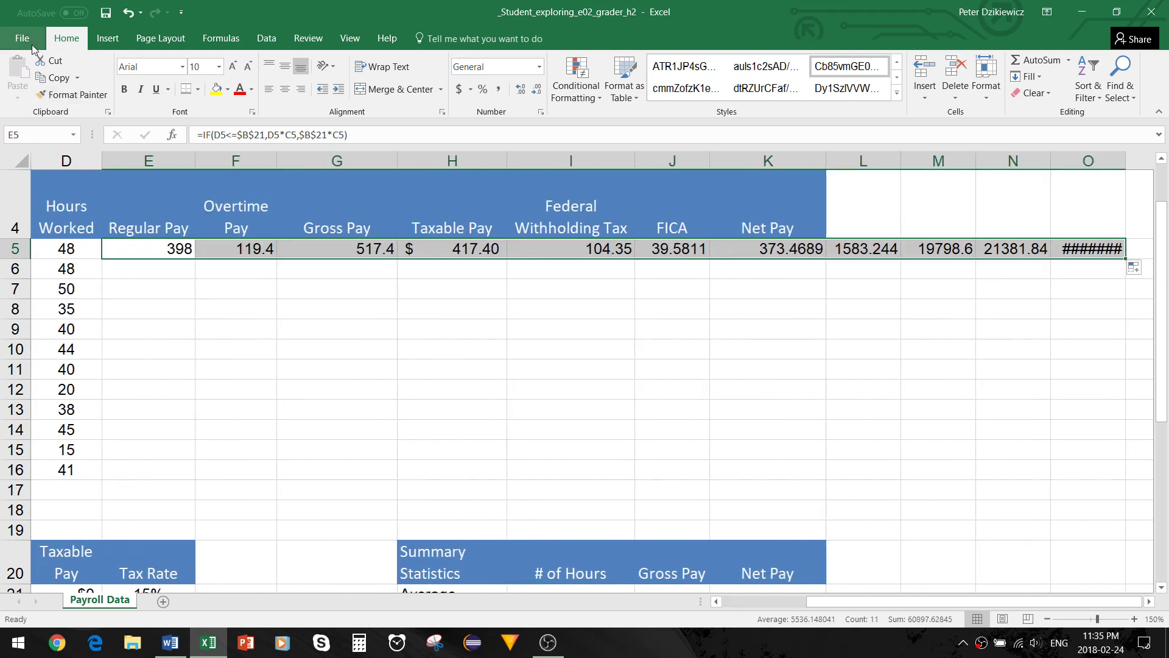
pyautogui.click(128, 12)
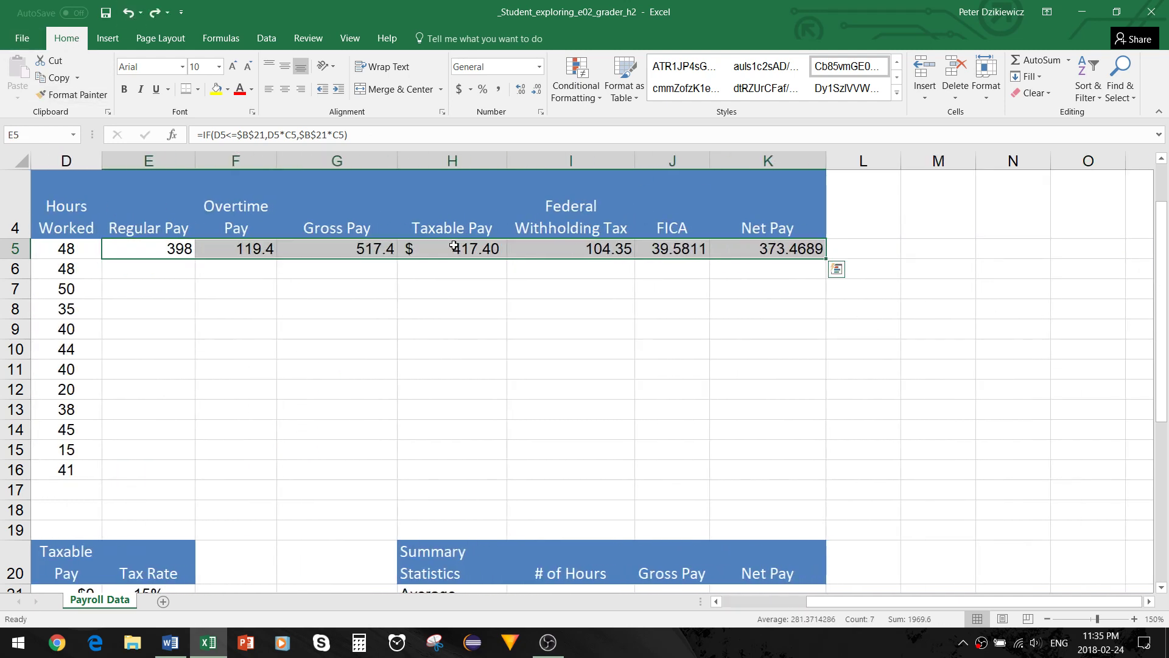
pyautogui.moveTo(827, 259); pyautogui.dragTo(833, 485)
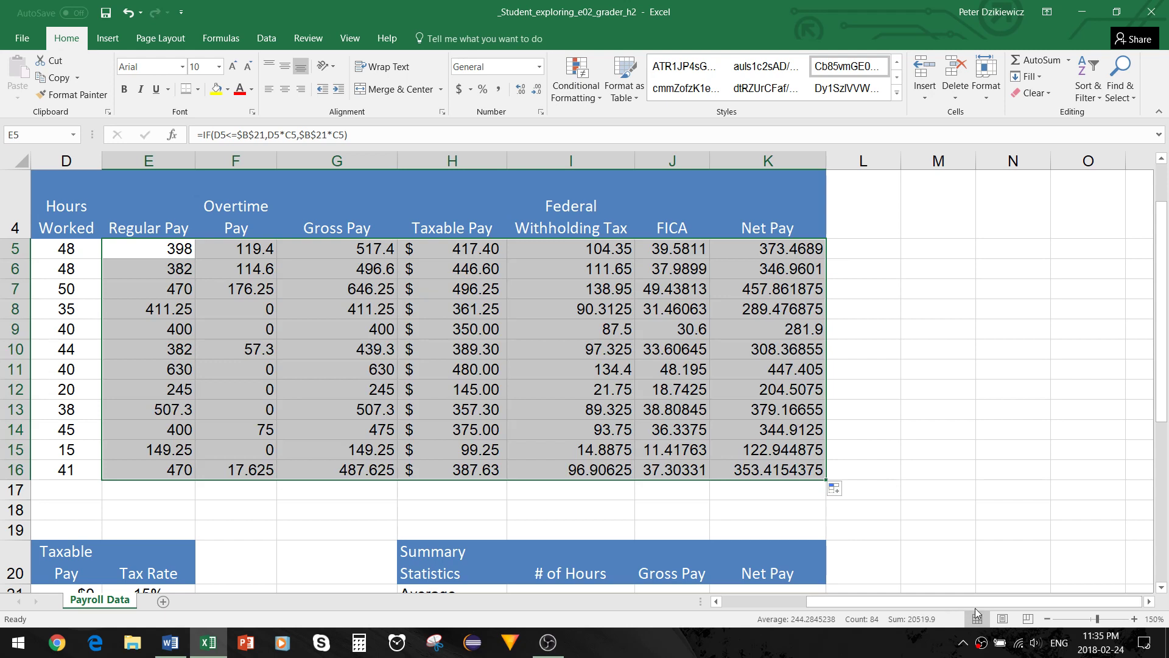
pyautogui.moveTo(974, 599); pyautogui.dragTo(869, 597)
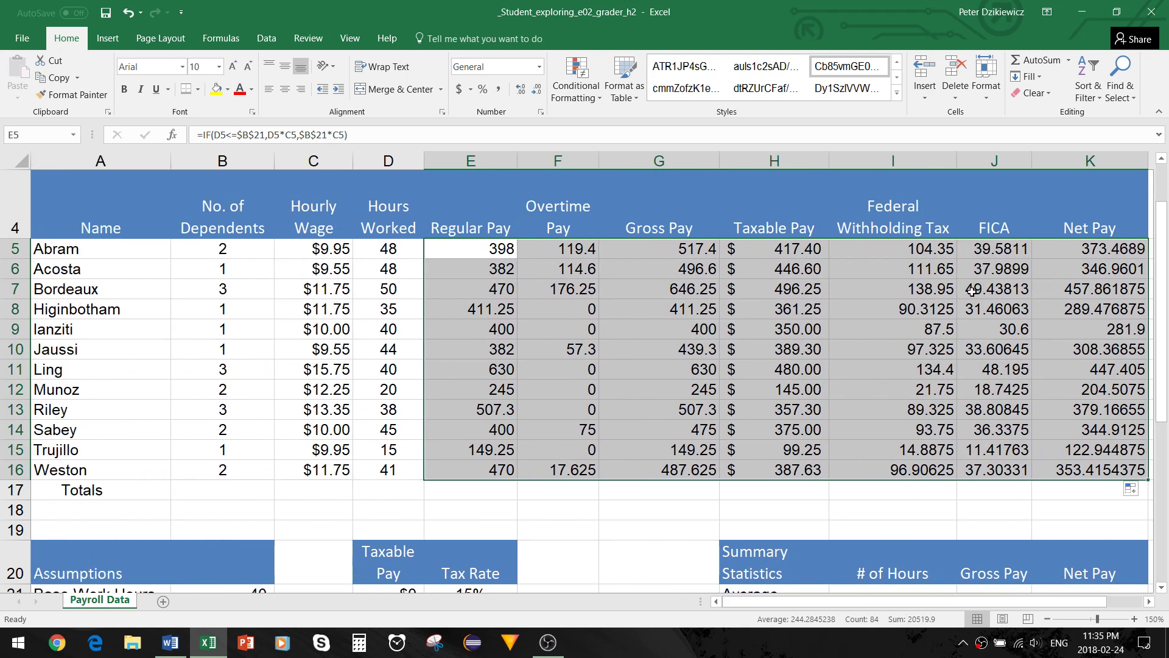
pyautogui.click(886, 246)
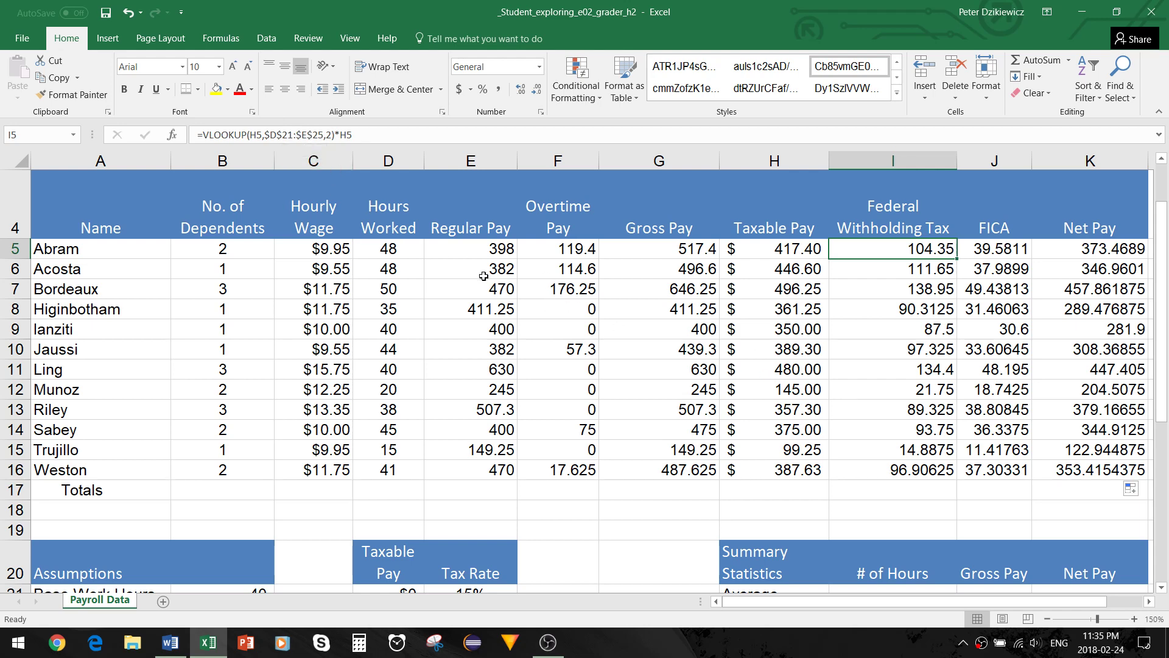
# Select the range E5:K16, read instruction 6 in the Word document, and return to the Excel workbook.
pyautogui.moveTo(472, 251); pyautogui.dragTo(1084, 467)
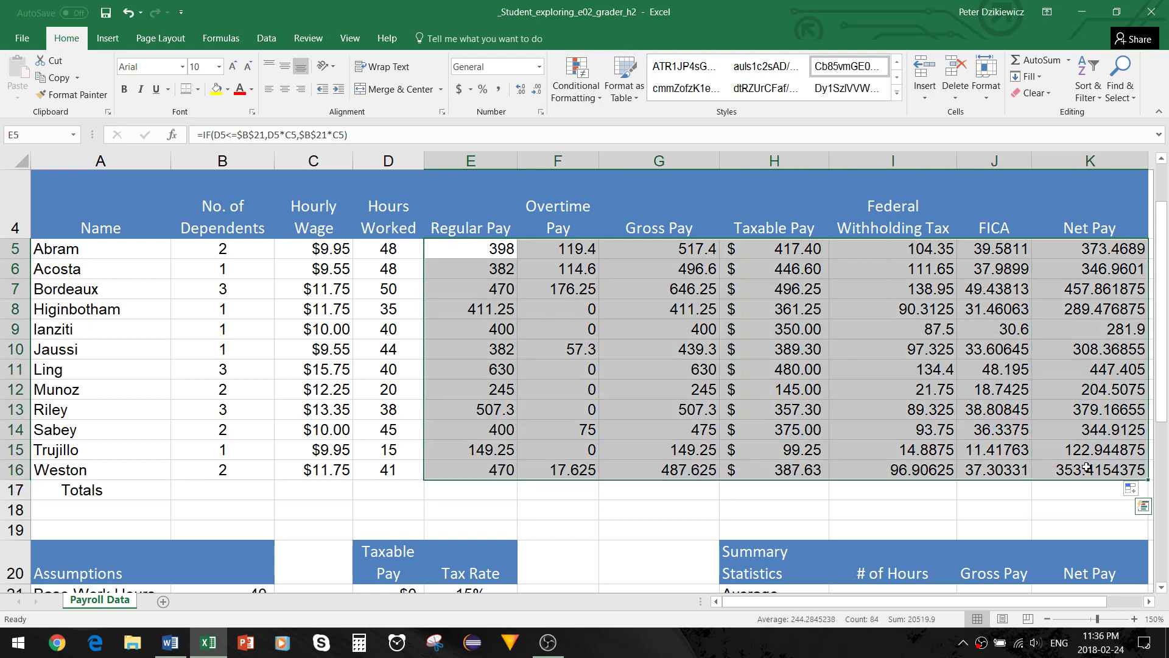
pyautogui.hotkey('alt', 'Tab')
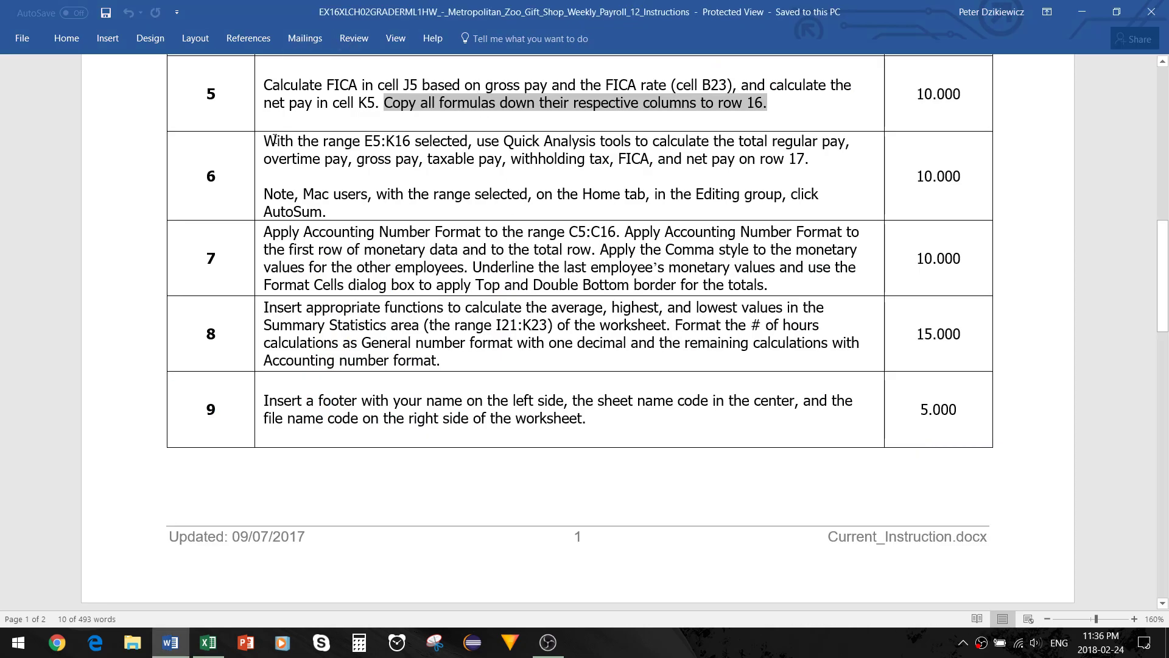
pyautogui.moveTo(278, 140); pyautogui.dragTo(506, 168)
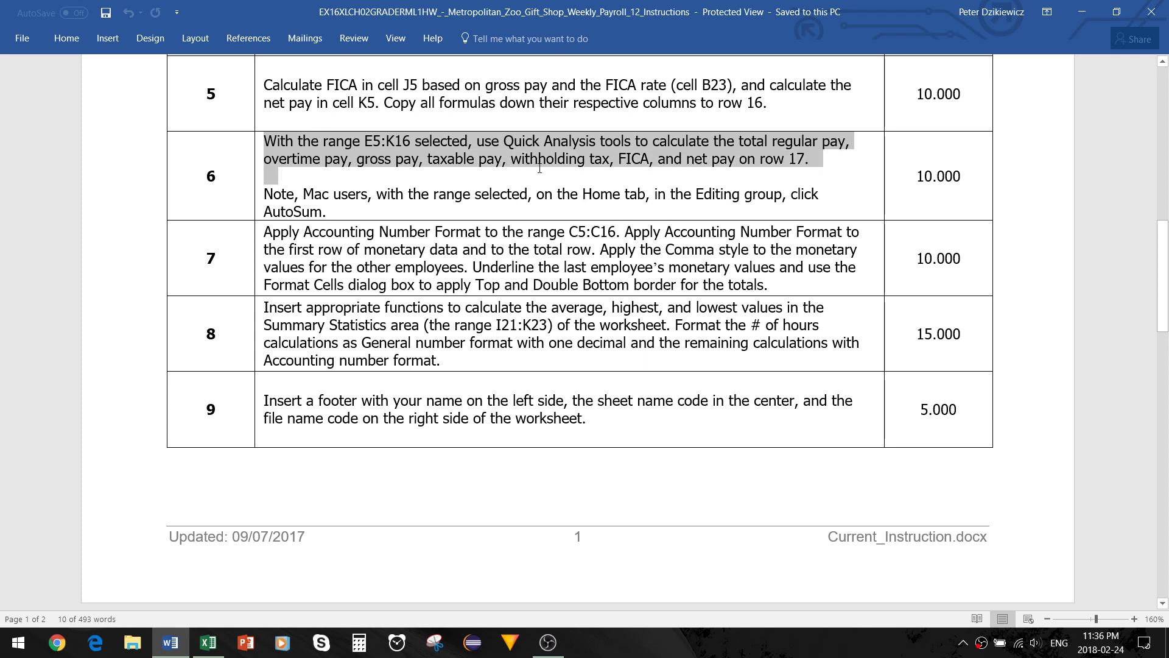
pyautogui.moveTo(590, 165); pyautogui.dragTo(799, 166)
pyautogui.hotkey('alt', 'Tab')
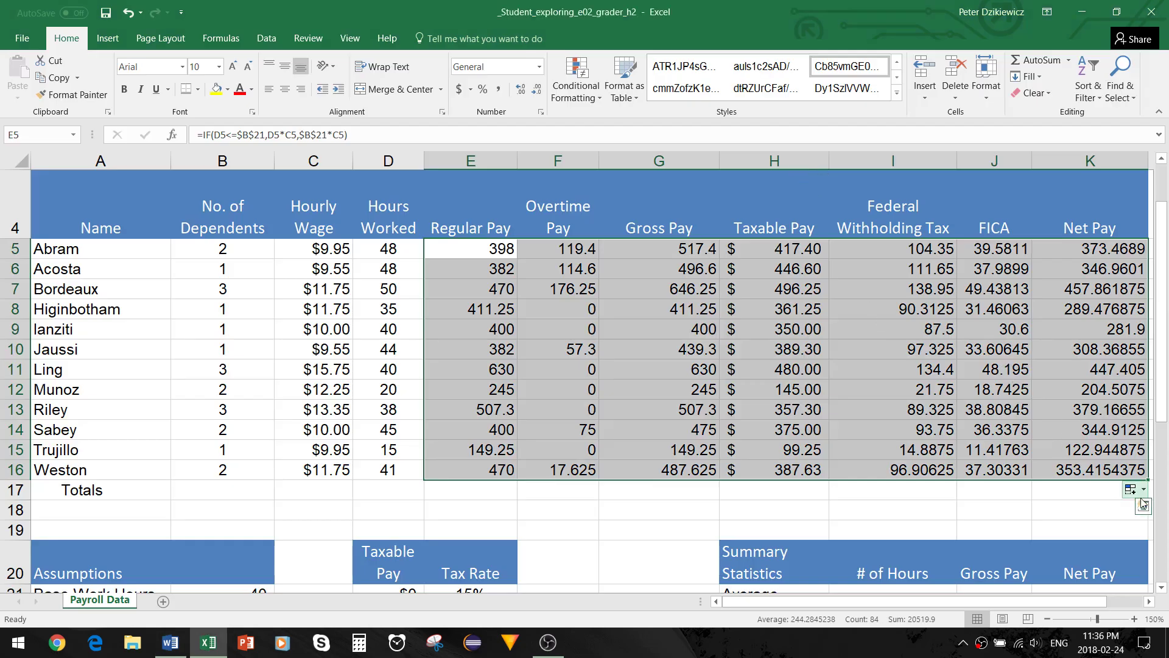
# Add column Sum totals for E5:K16 in row 17 with Quick Analysis and check the formula in E17.
pyautogui.click(1144, 508)
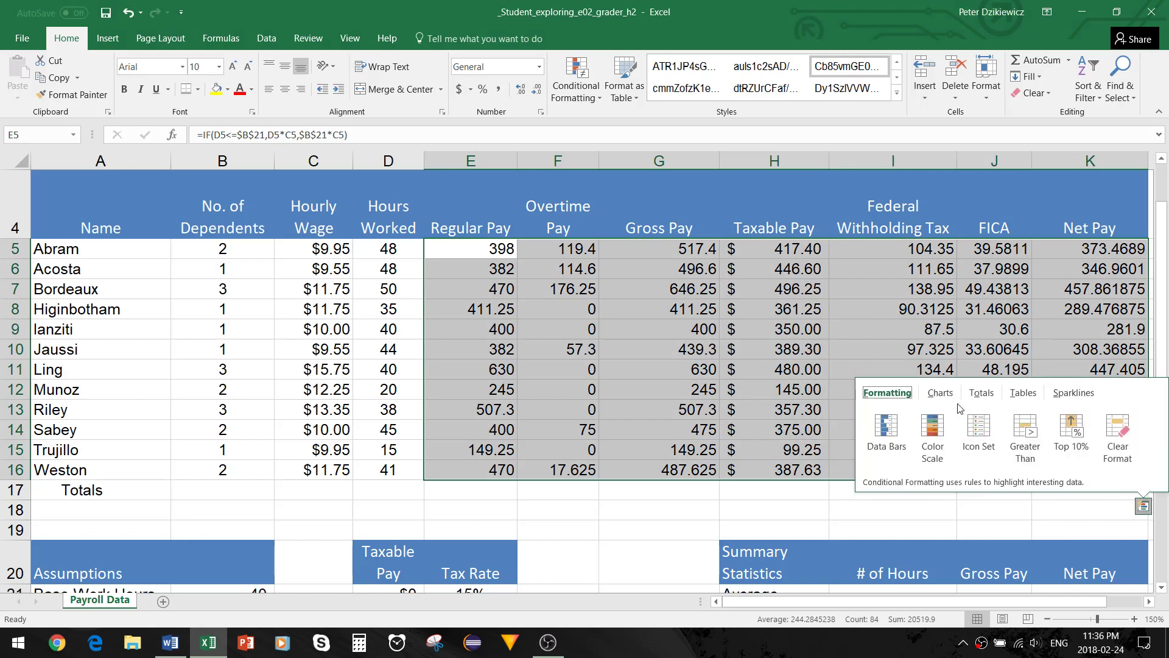
pyautogui.click(988, 398)
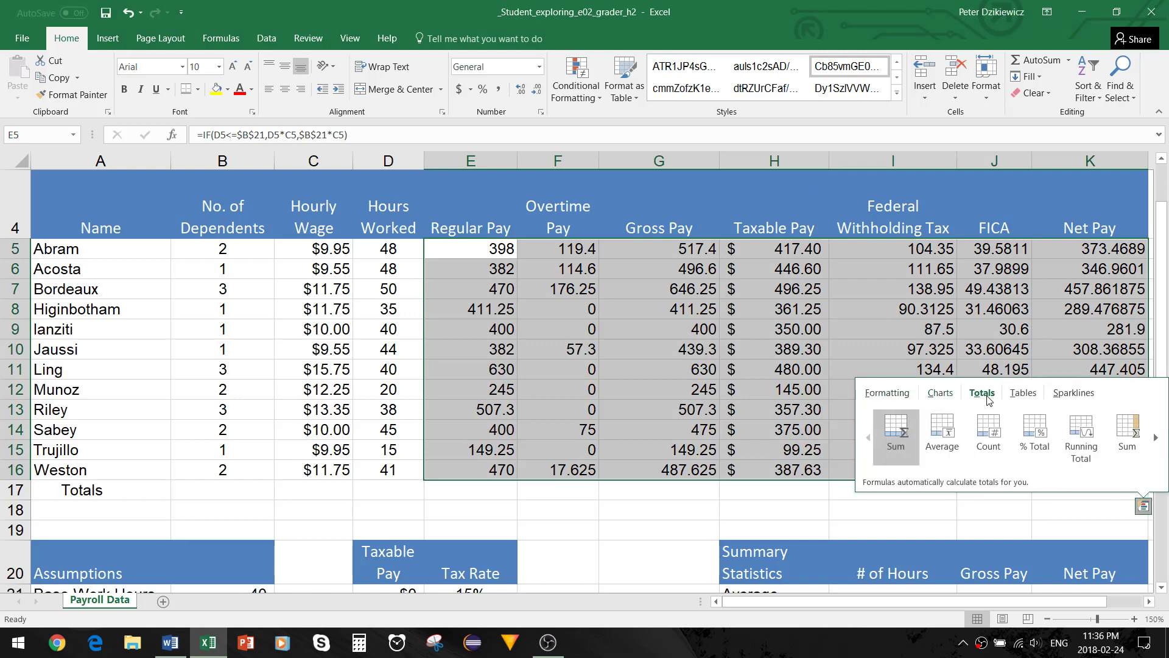
pyautogui.click(895, 428)
pyautogui.click(559, 509)
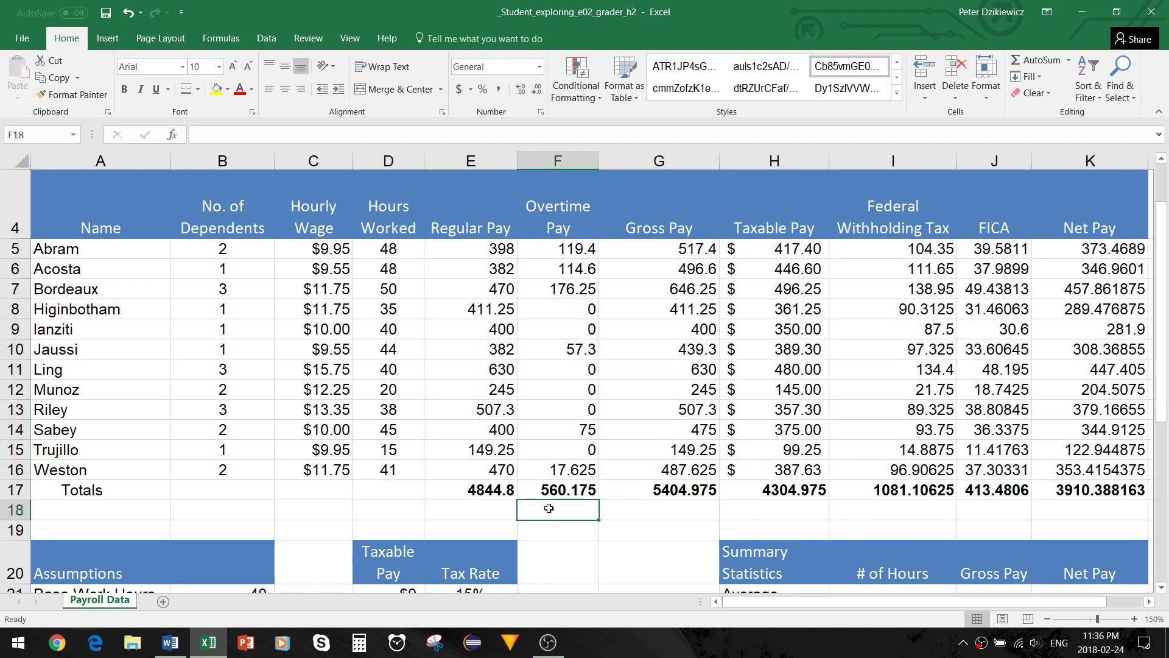
pyautogui.click(490, 494)
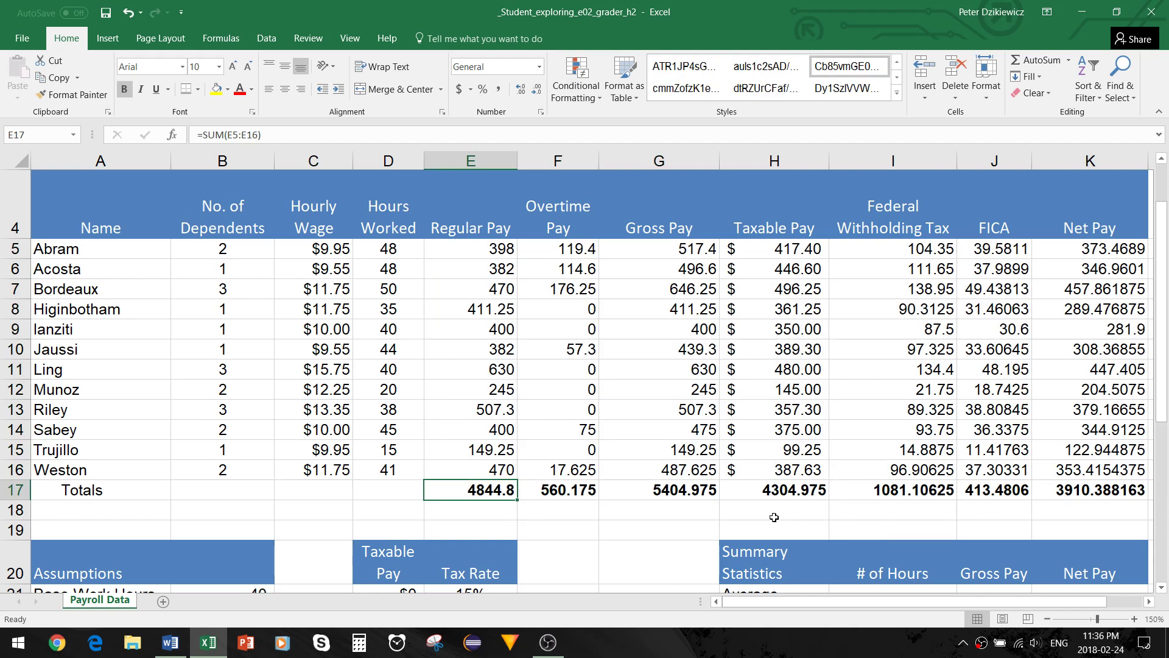
# Read the AutoSum note and the start of instruction 7 in the Word document, and return to the Excel workbook.
pyautogui.hotkey('alt', 'Tab')
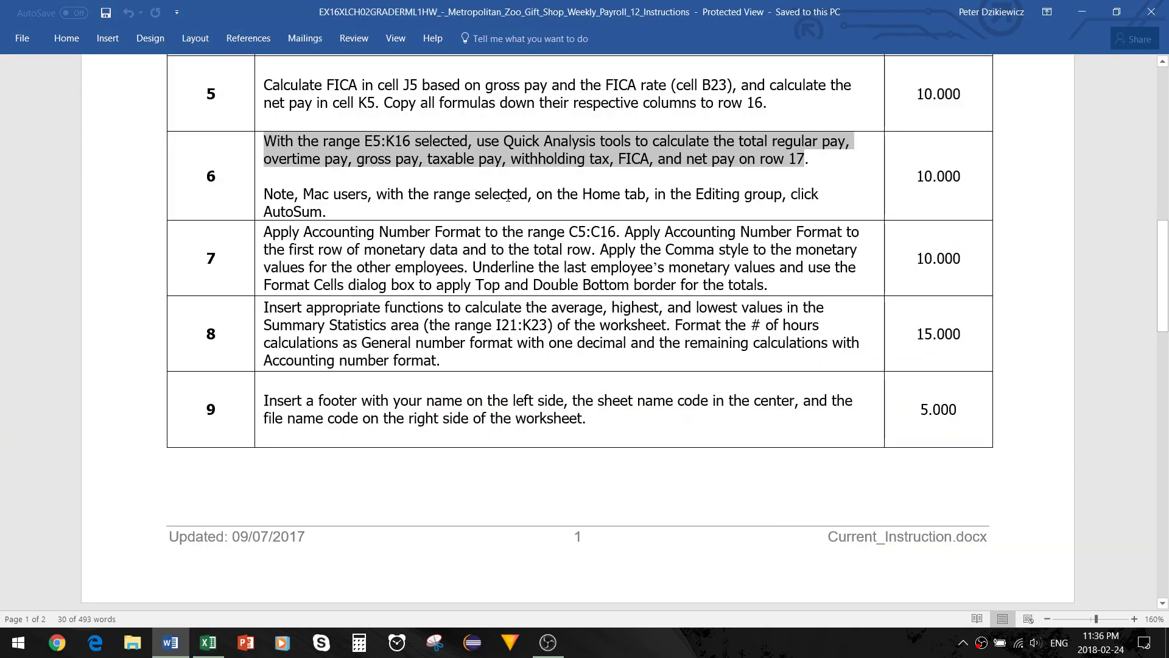
pyautogui.moveTo(280, 191); pyautogui.dragTo(794, 196)
pyautogui.click(836, 206)
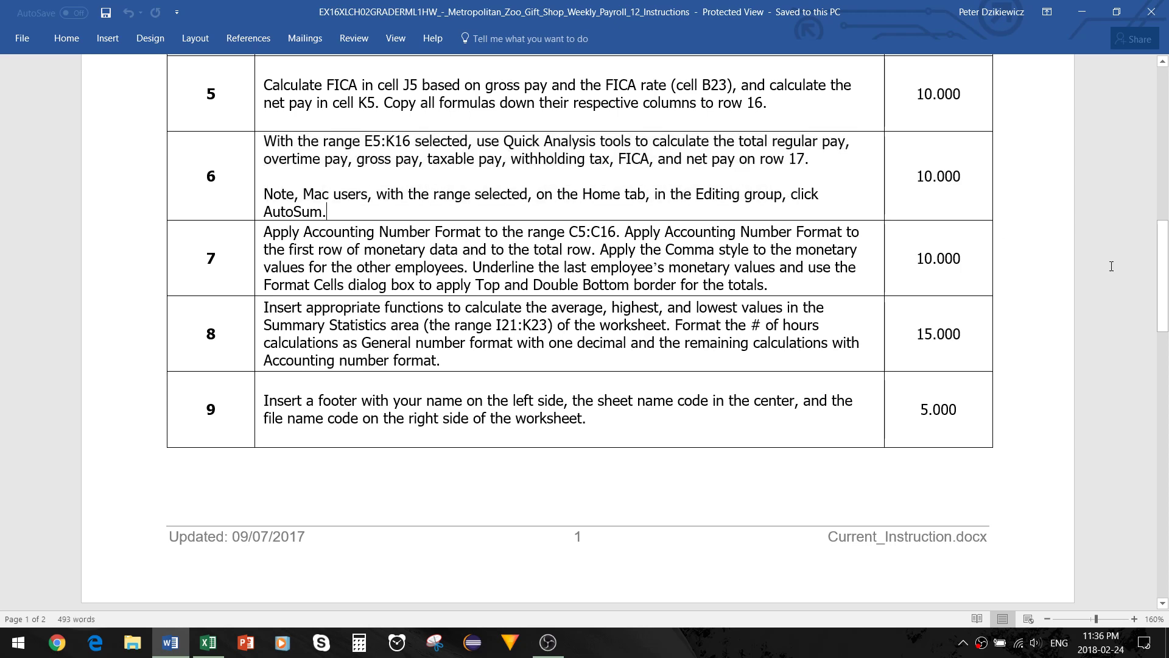
pyautogui.moveTo(1162, 292); pyautogui.dragTo(1167, 325)
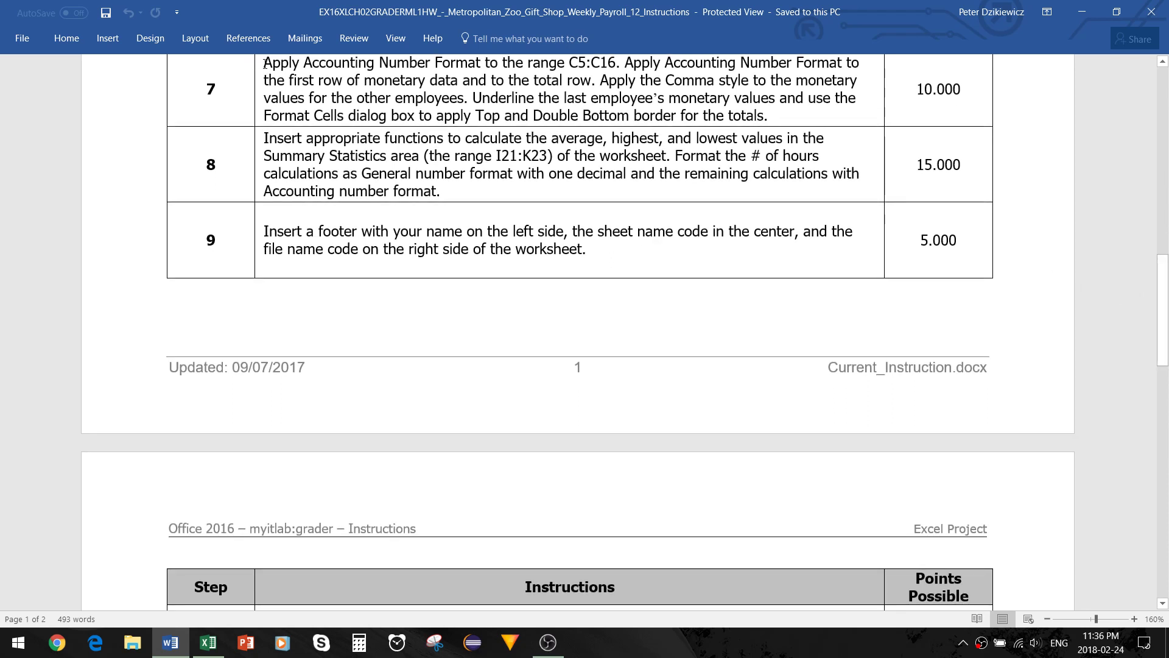
pyautogui.moveTo(264, 63); pyautogui.dragTo(611, 67)
pyautogui.hotkey('alt', 'Tab')
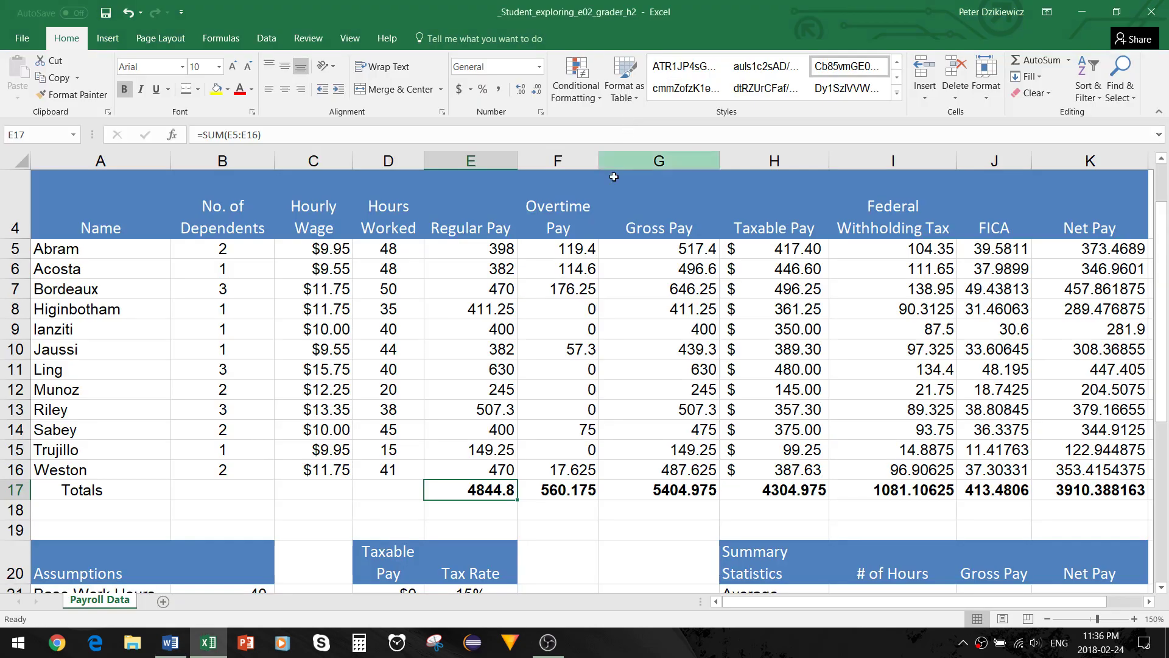
# Apply the Accounting number format to the hourly wages in C5:C16.
pyautogui.moveTo(327, 244); pyautogui.dragTo(345, 475)
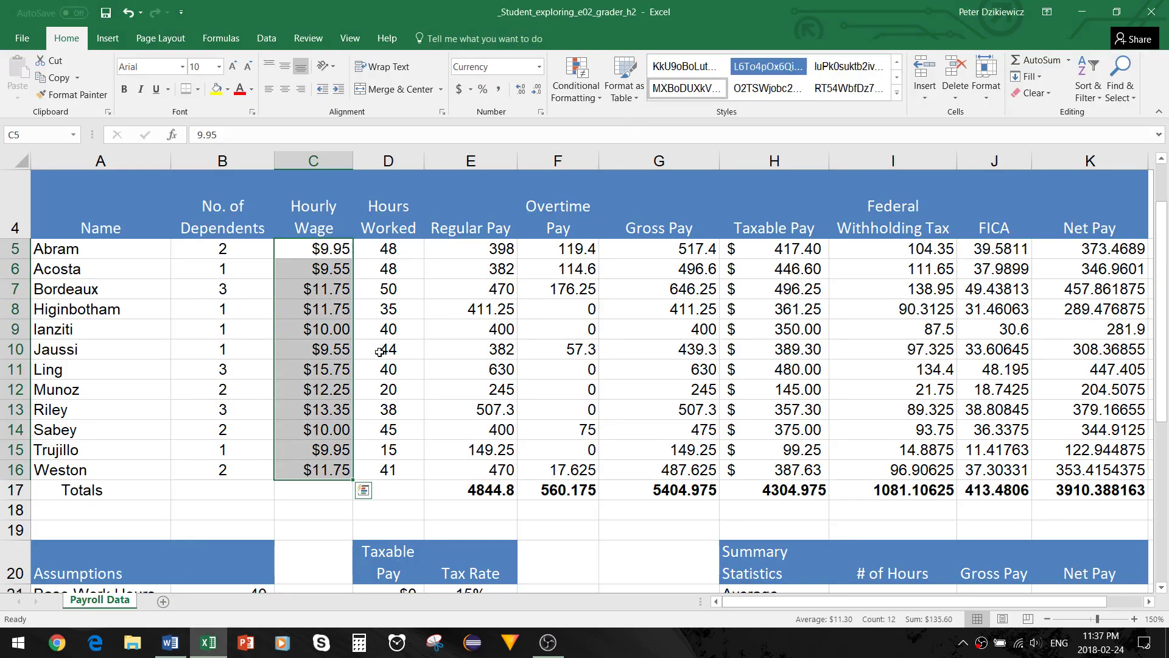
pyautogui.click(538, 68)
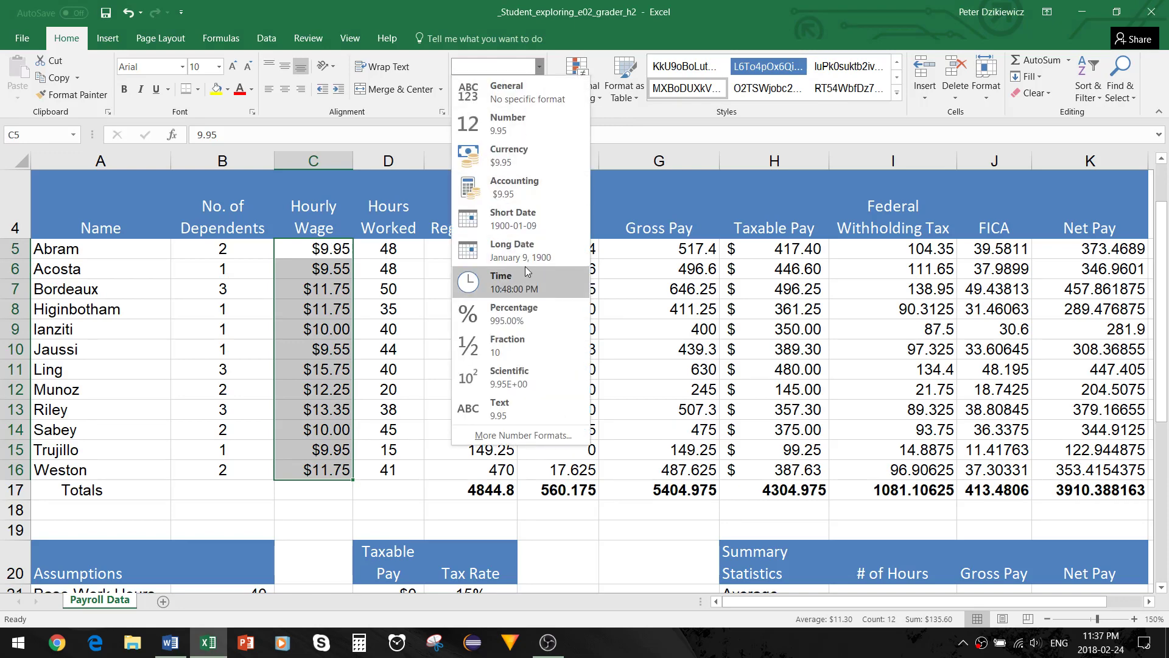
pyautogui.click(517, 183)
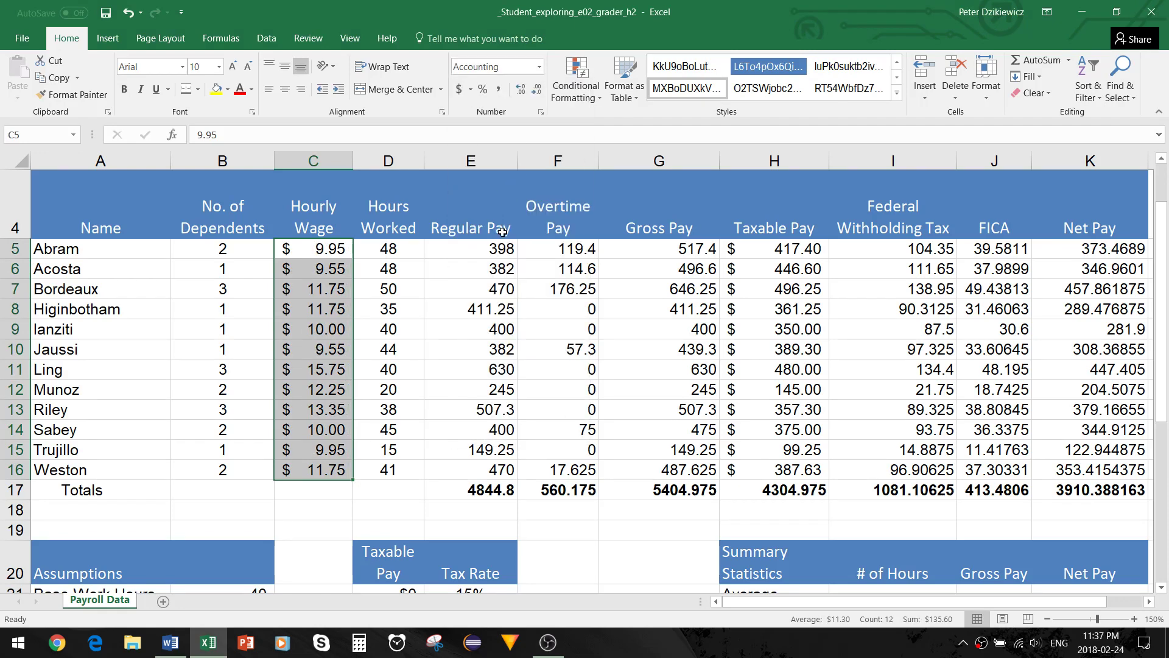
# Check instruction 7 in the Word document and apply the Accounting number format to E5:K5 and the totals in E17:K17.
pyautogui.hotkey('alt', 'Tab')
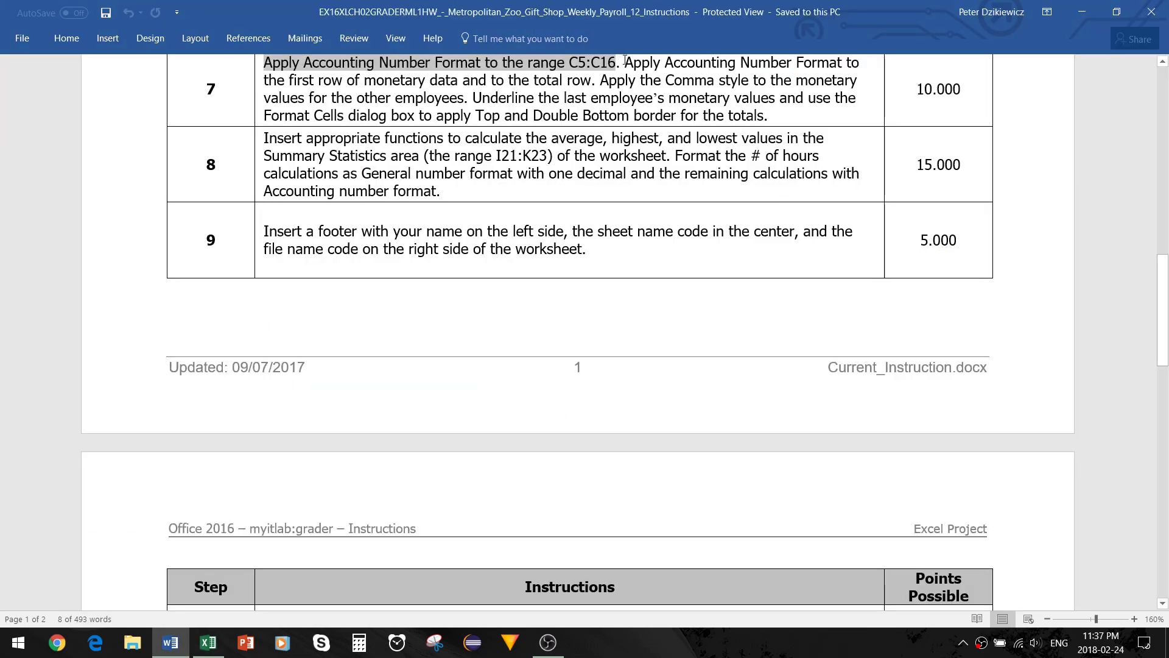
pyautogui.moveTo(627, 61); pyautogui.dragTo(585, 84)
pyautogui.hotkey('alt', 'Tab')
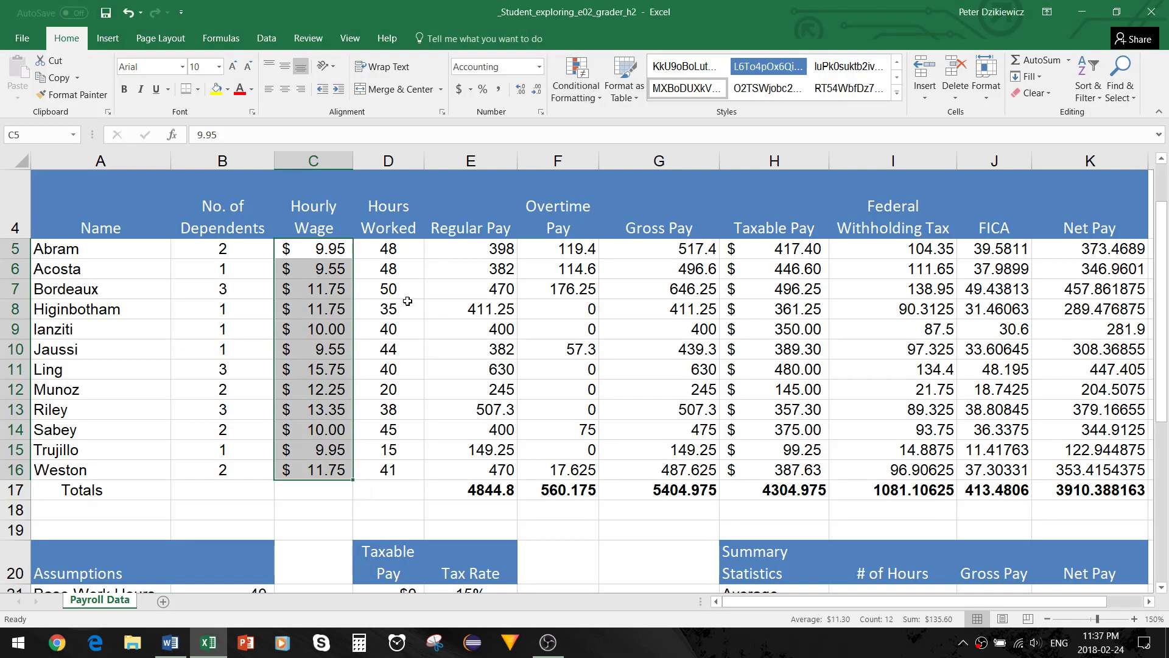
pyautogui.click(467, 253)
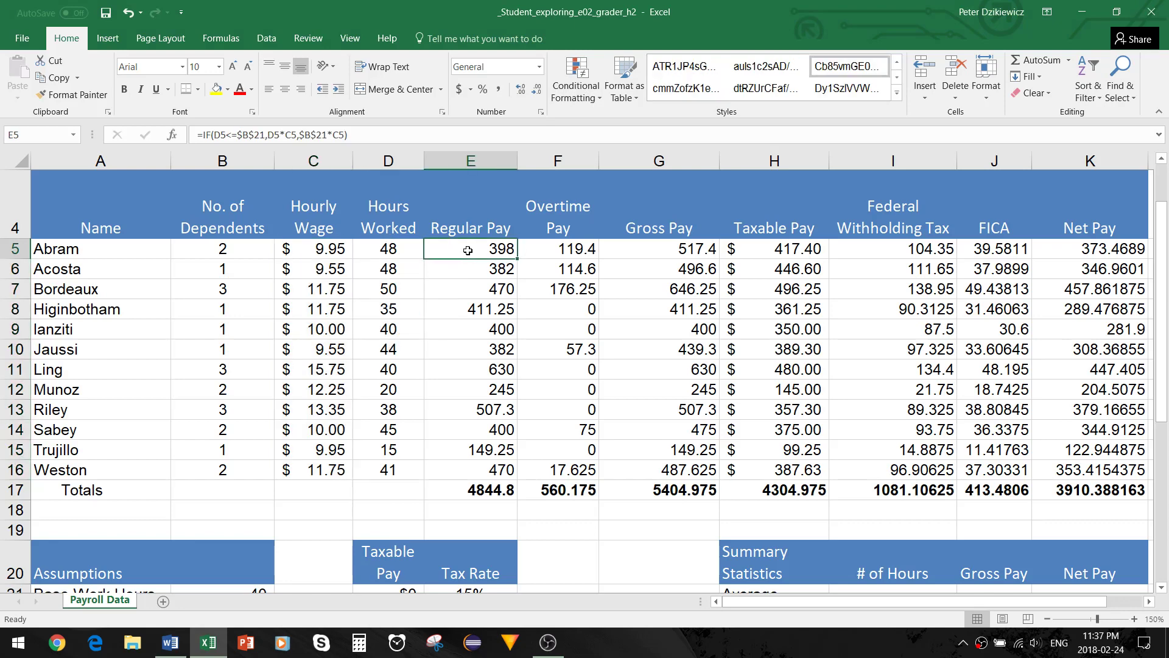
pyautogui.moveTo(468, 250); pyautogui.dragTo(1105, 250)
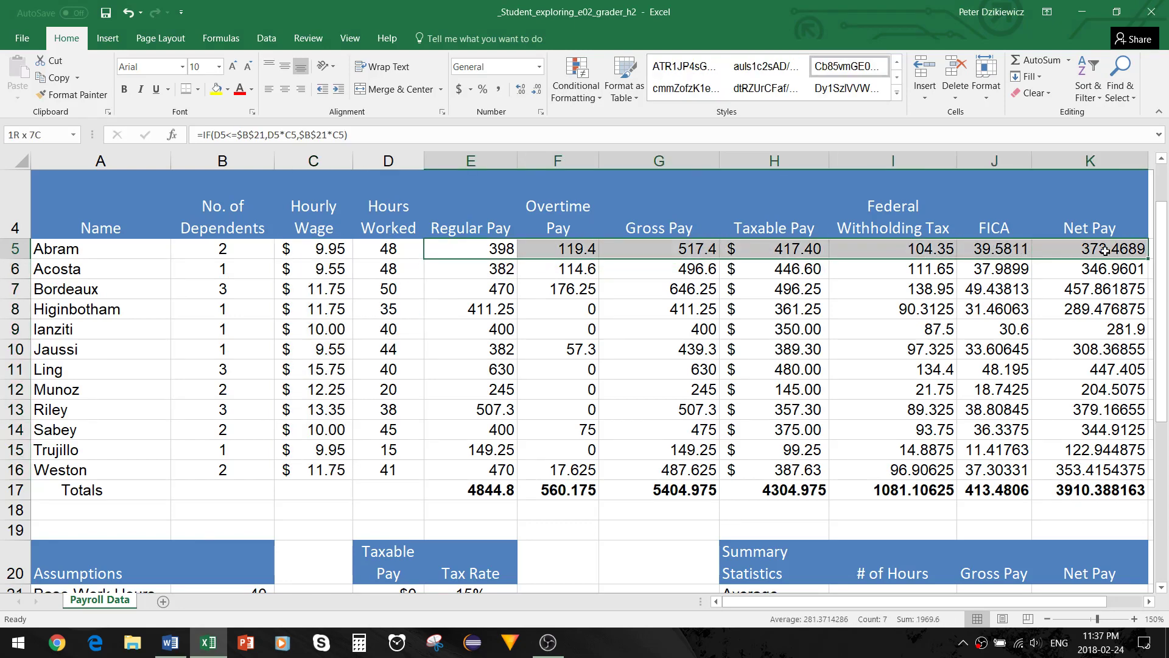
pyautogui.click(539, 67)
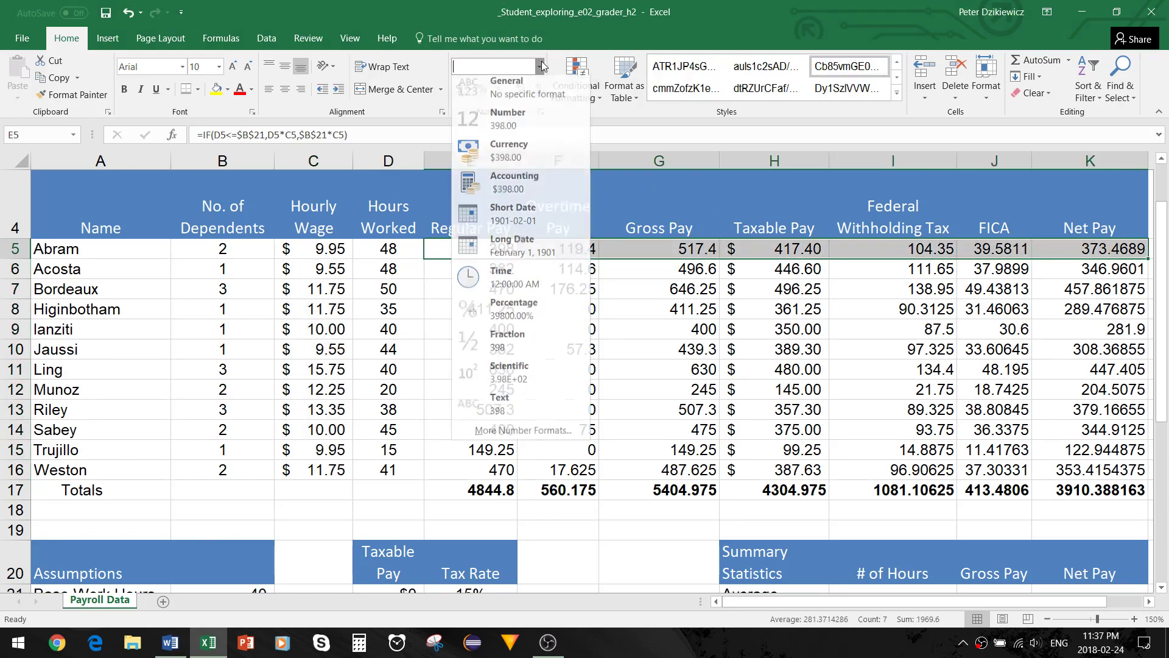
pyautogui.click(515, 182)
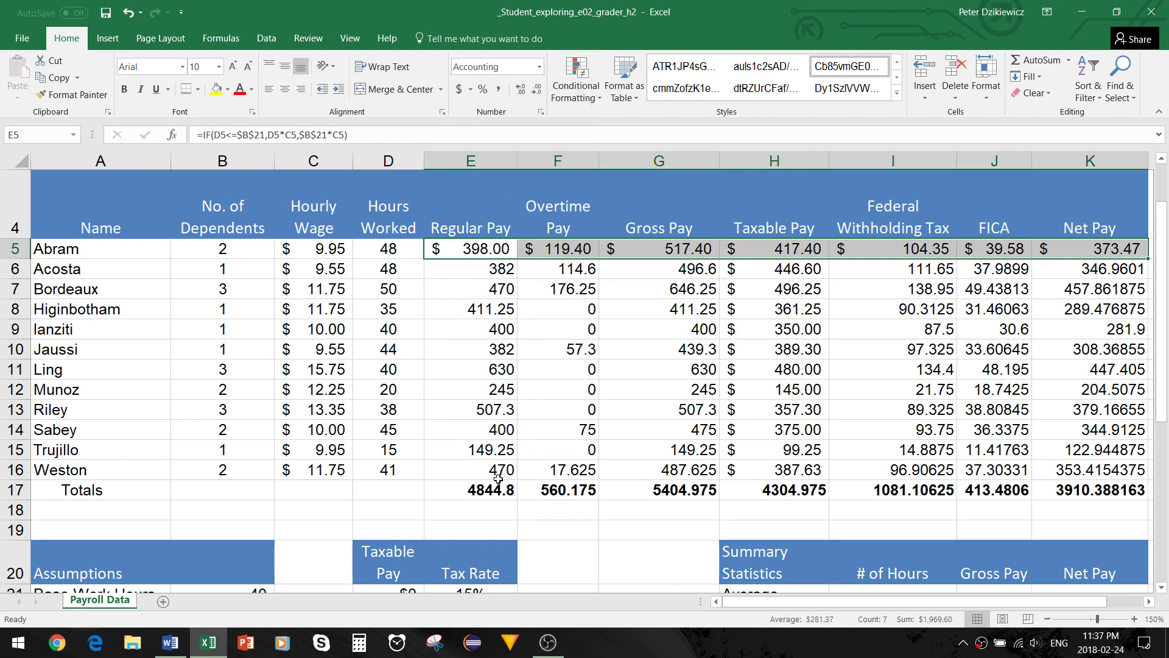
pyautogui.moveTo(495, 488); pyautogui.dragTo(1114, 487)
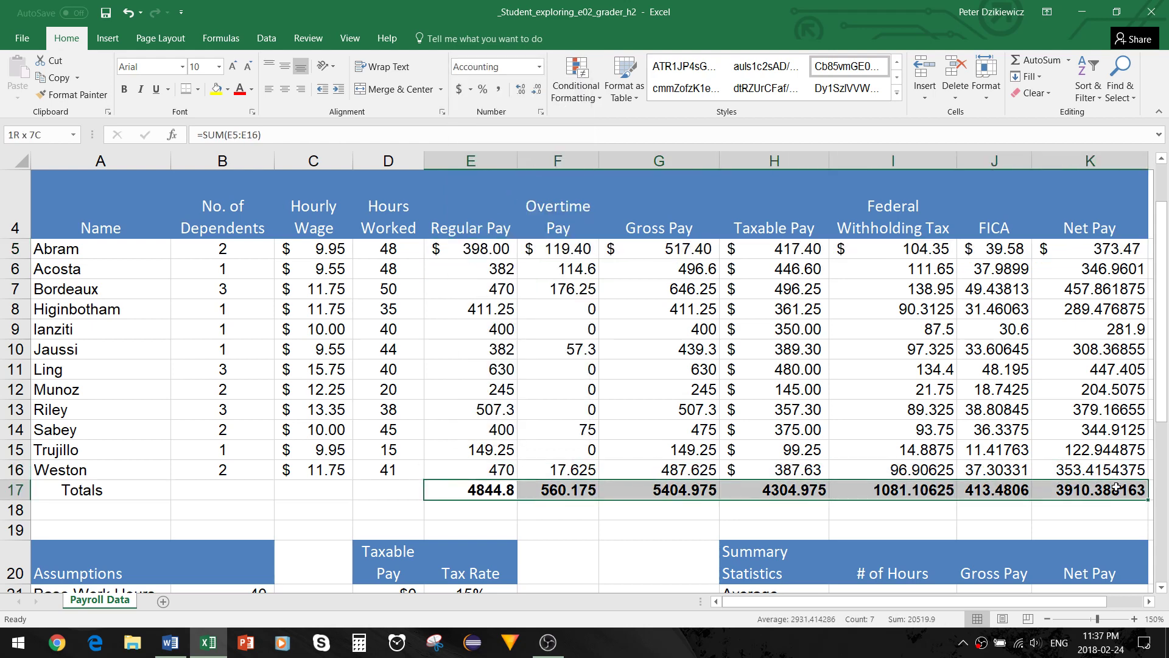
pyautogui.click(538, 68)
pyautogui.click(527, 185)
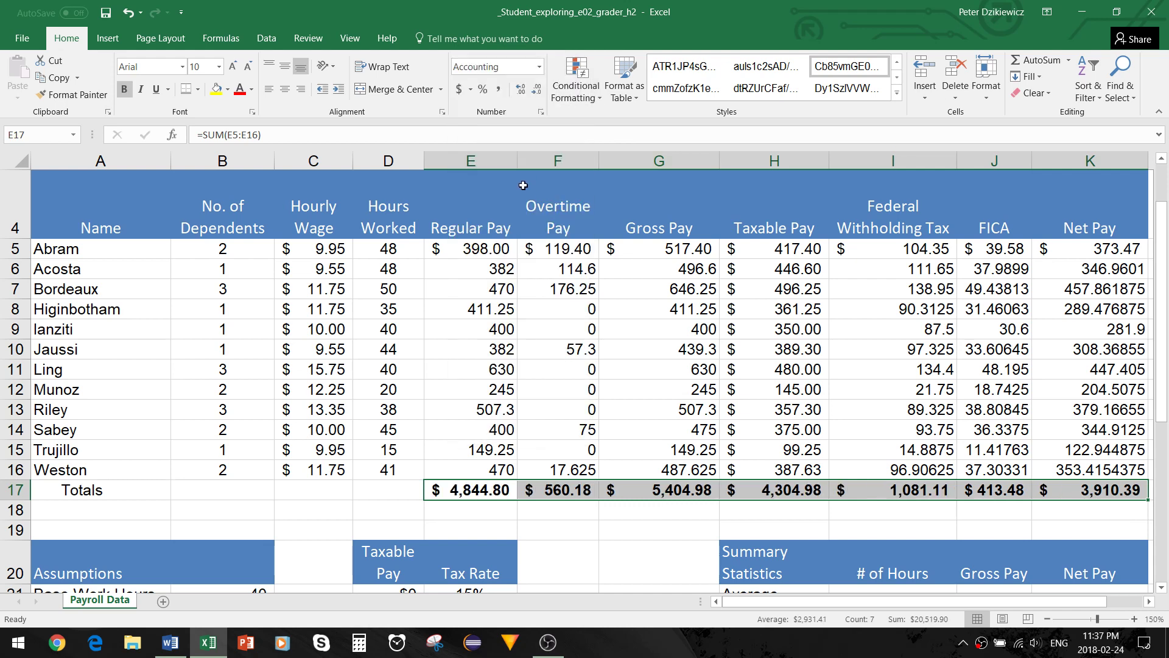
# Check the Comma style instruction in the Word document and apply Comma style to the other employees' monetary values in E6:K16.
pyautogui.hotkey('alt', 'Tab')
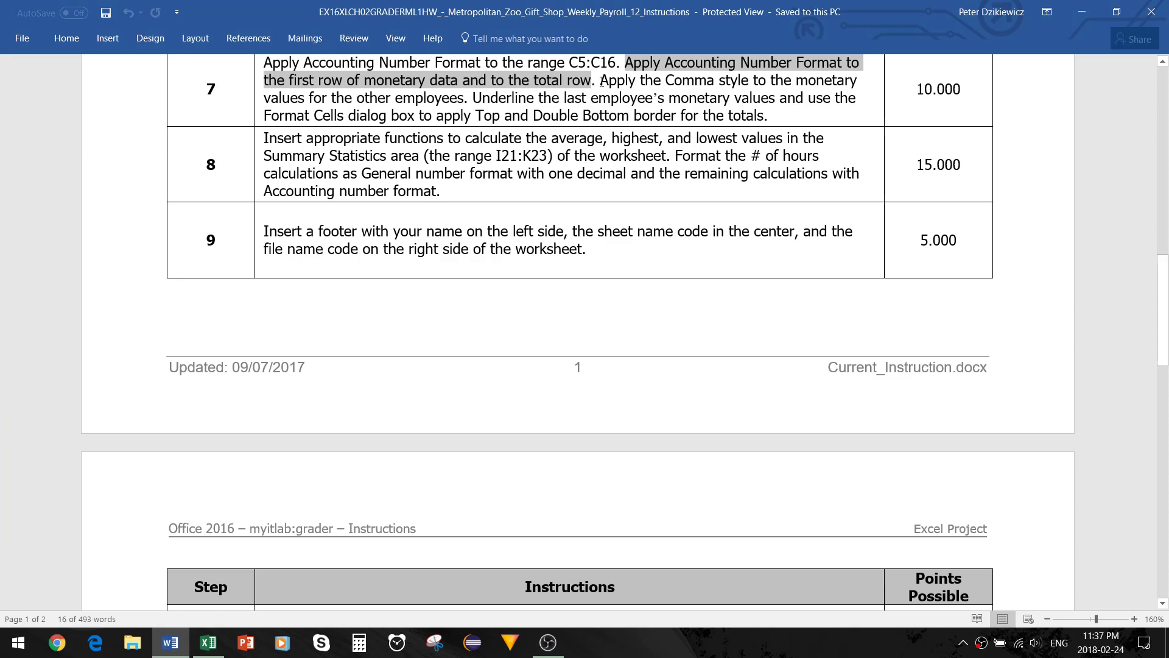
pyautogui.moveTo(602, 81); pyautogui.dragTo(441, 100)
pyautogui.hotkey('alt', 'Tab')
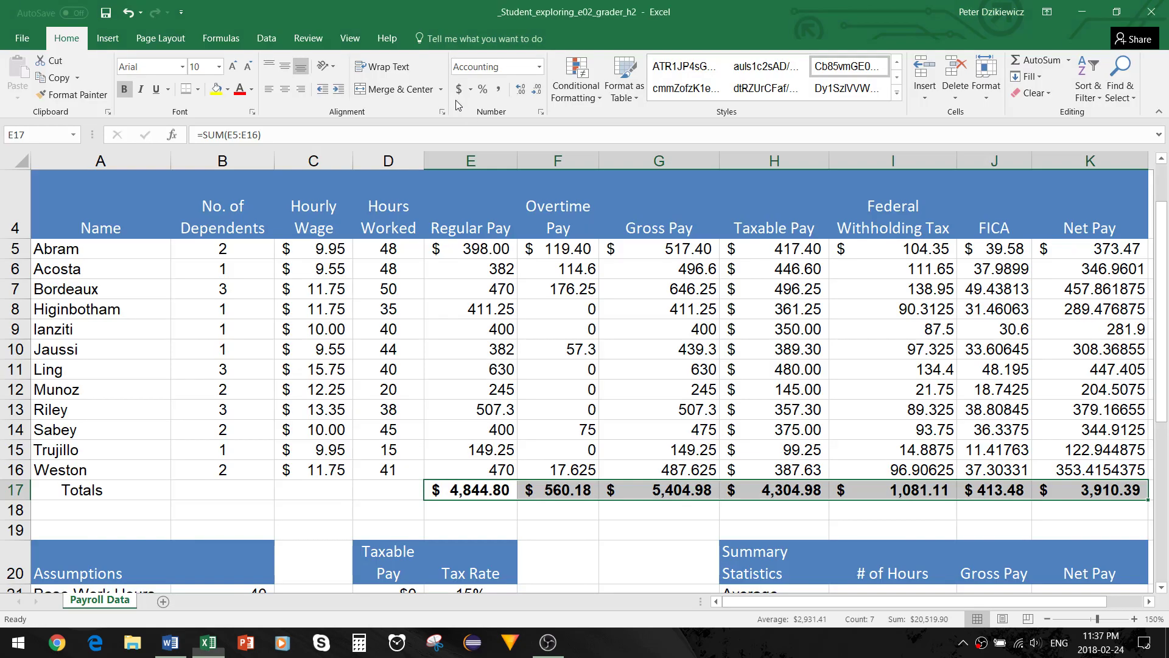
pyautogui.click(486, 274)
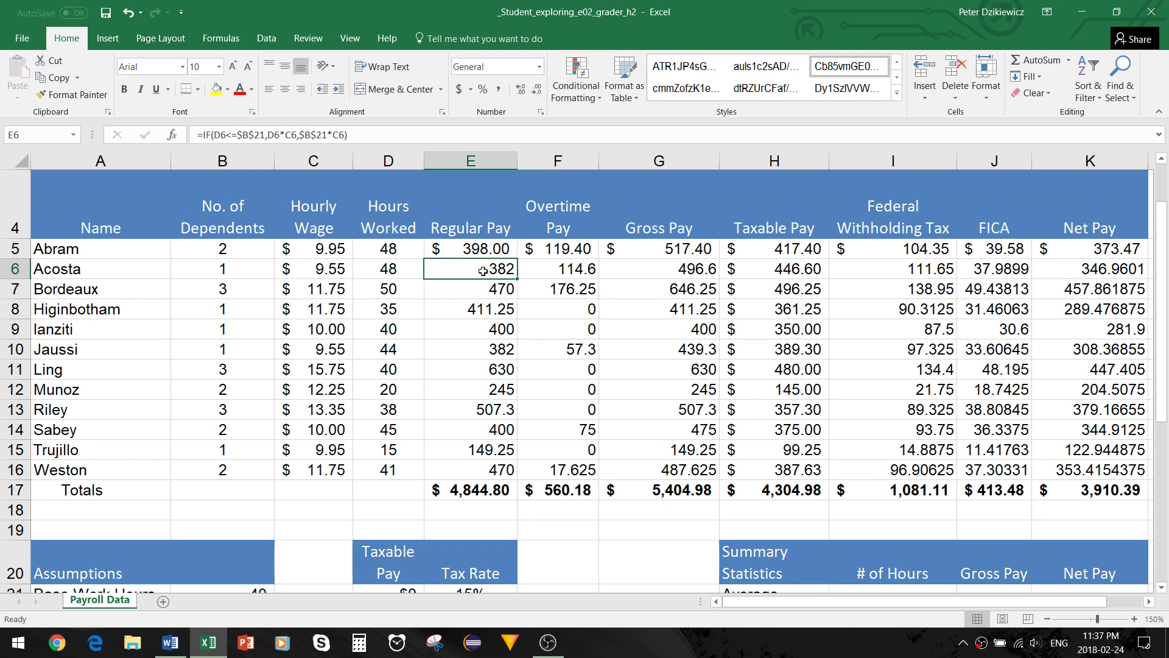
pyautogui.moveTo(482, 271); pyautogui.dragTo(1096, 468)
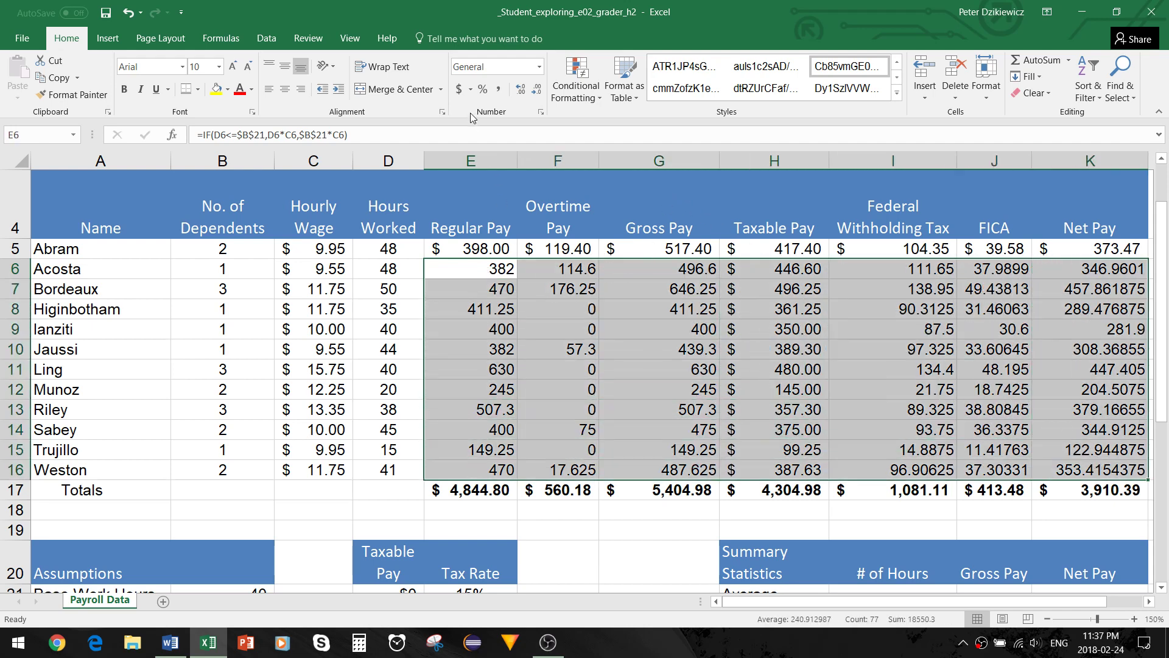
pyautogui.click(499, 91)
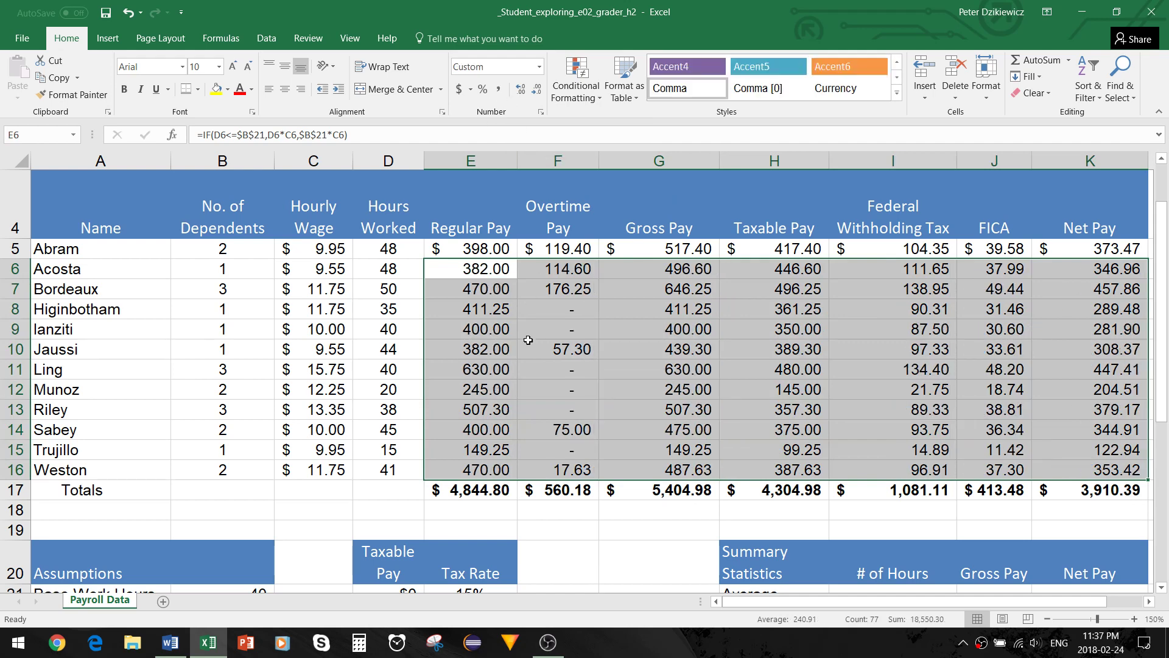
# Read the underline instruction in the Word document and underline the last employee's monetary values in E16:K16.
pyautogui.hotkey('alt', 'Tab')
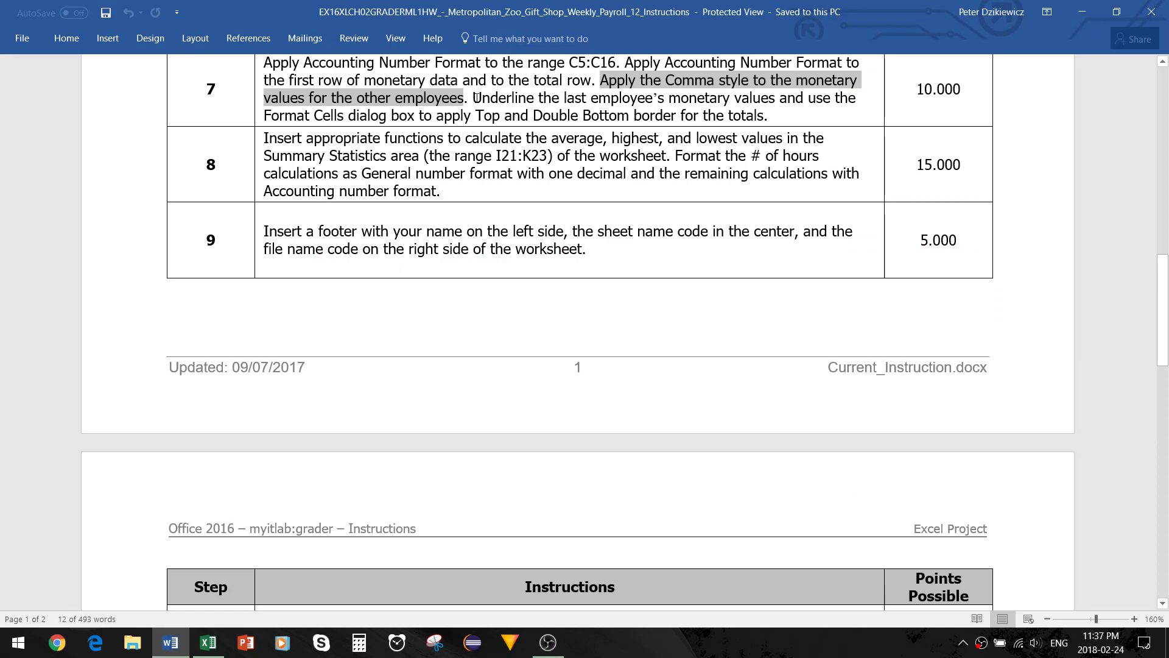
pyautogui.moveTo(477, 98); pyautogui.dragTo(753, 98)
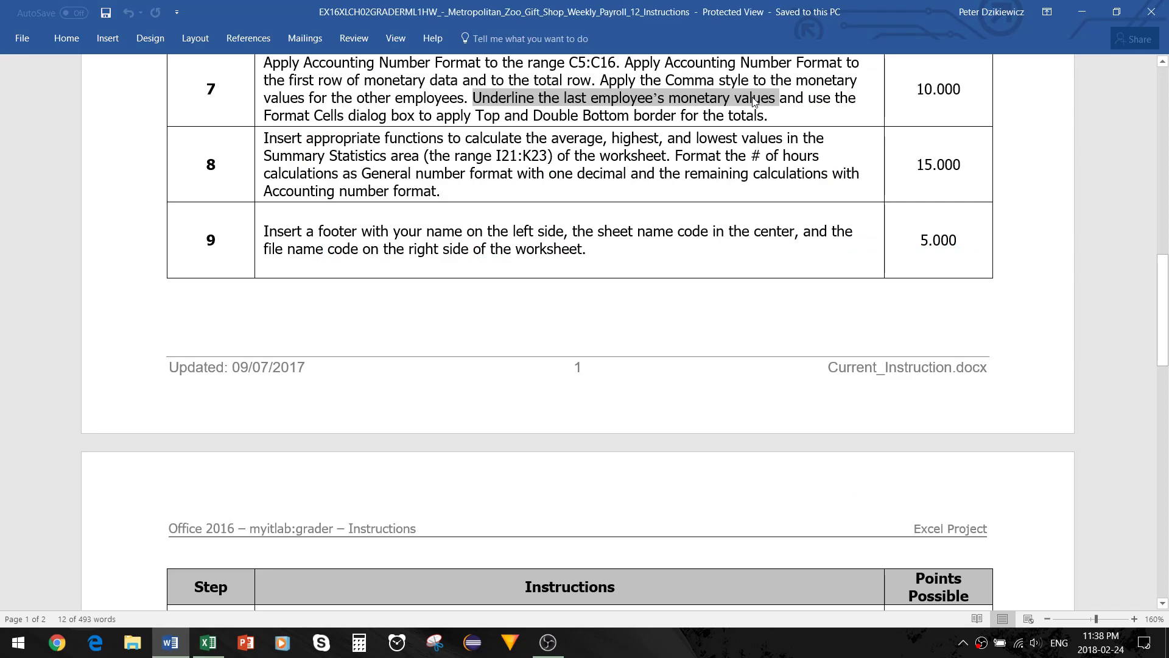
pyautogui.hotkey('alt', 'Tab')
pyautogui.click(459, 468)
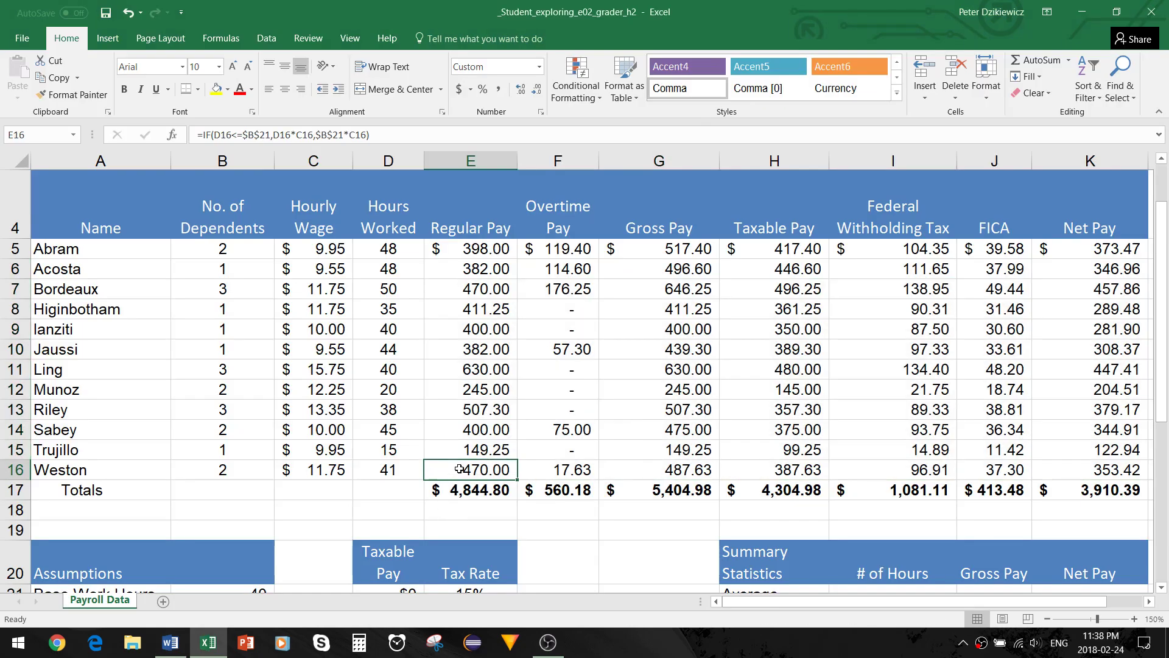
pyautogui.moveTo(461, 474); pyautogui.dragTo(993, 466)
pyautogui.moveTo(1076, 464); pyautogui.dragTo(1076, 464)
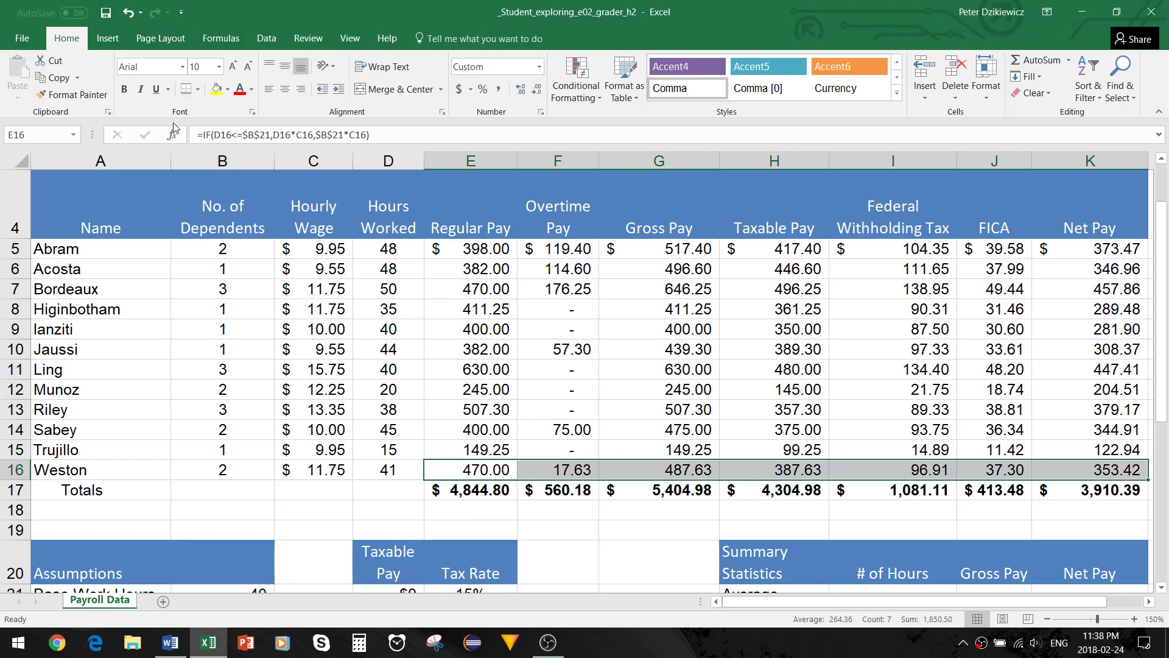
pyautogui.click(155, 91)
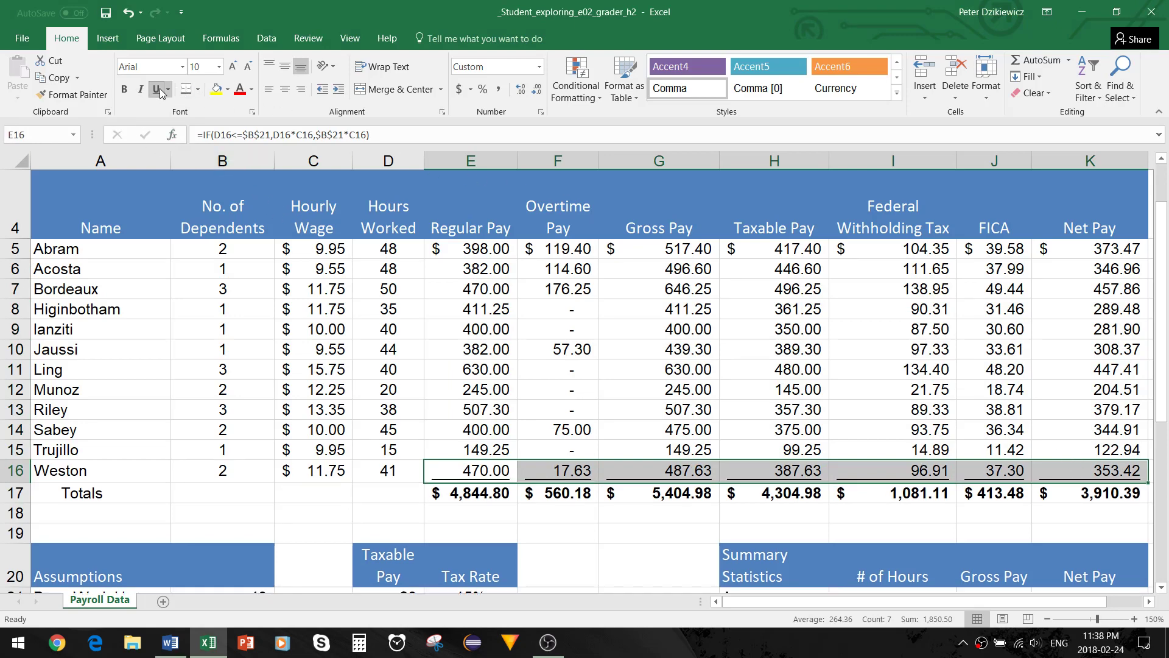
# Read the border instruction in the Word document and apply a Top and Double Bottom Border to the totals in E17:K17.
pyautogui.hotkey('alt', 'Tab')
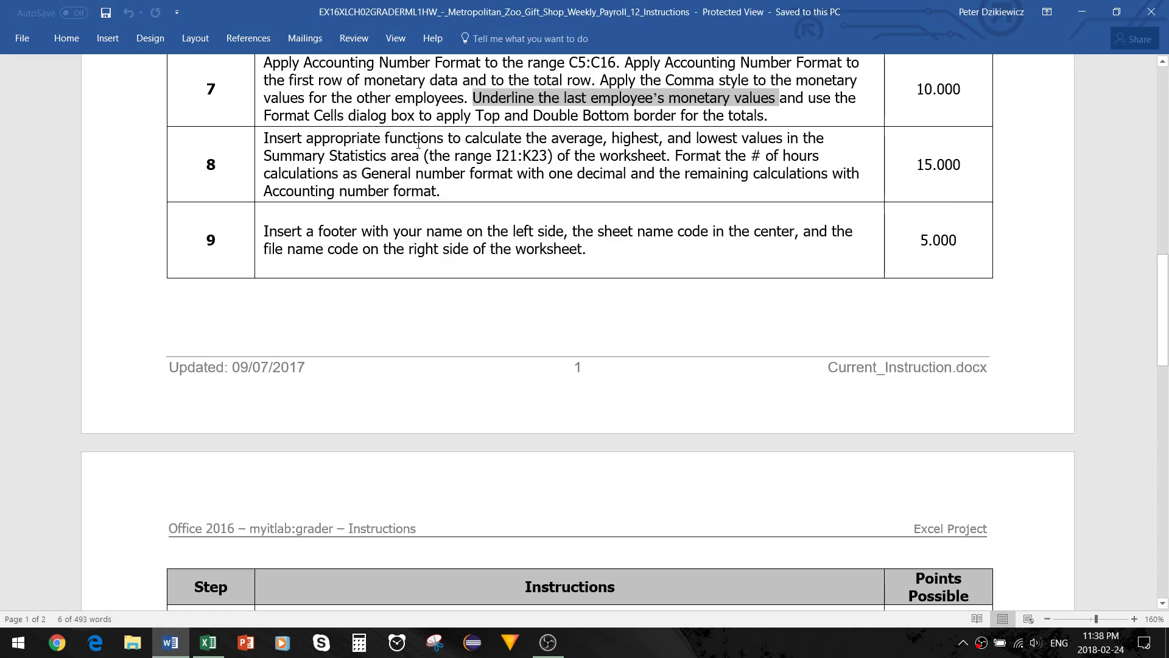
pyautogui.tripleClick(475, 117)
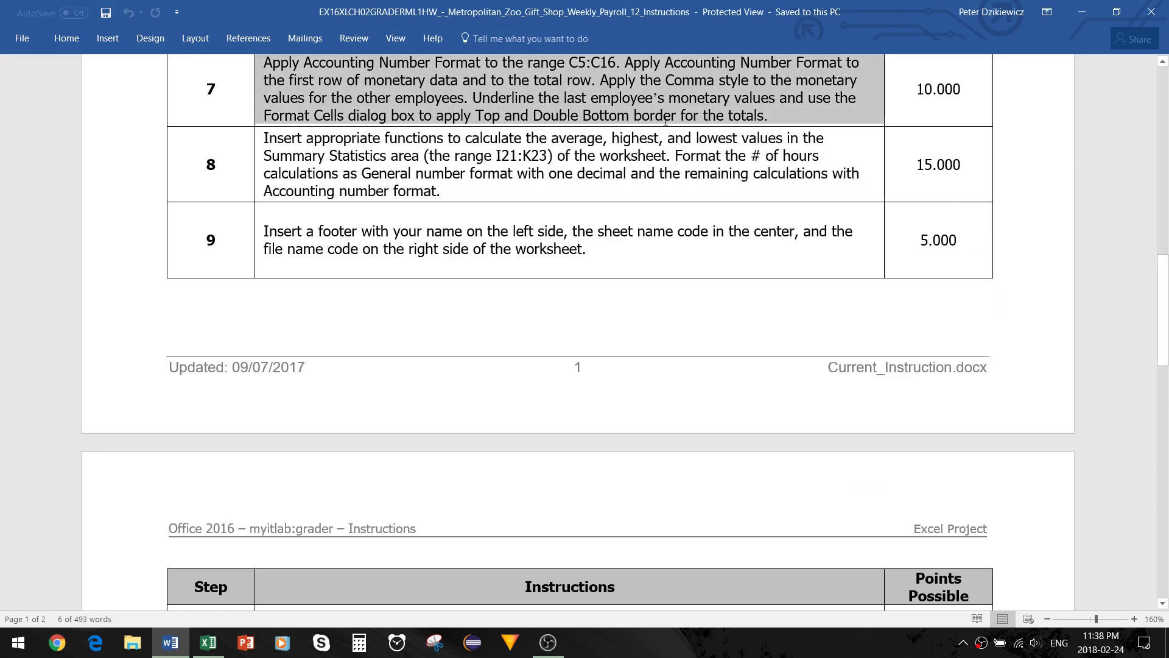
pyautogui.hotkey('alt', 'Tab')
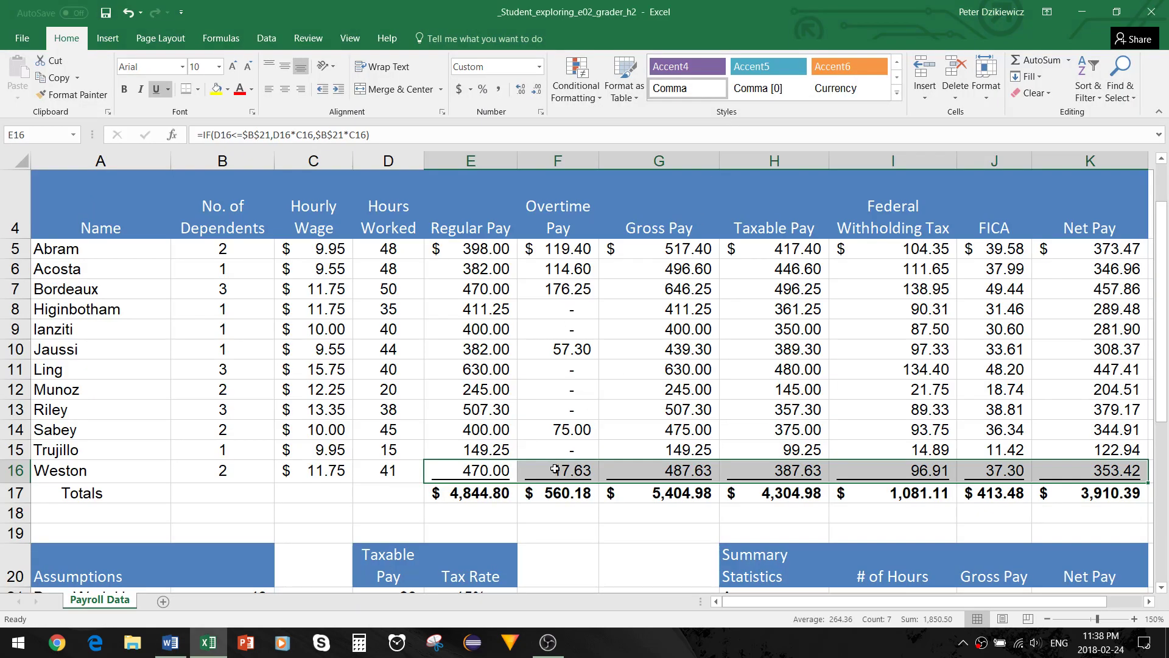
pyautogui.click(501, 493)
pyautogui.moveTo(501, 494); pyautogui.dragTo(1075, 499)
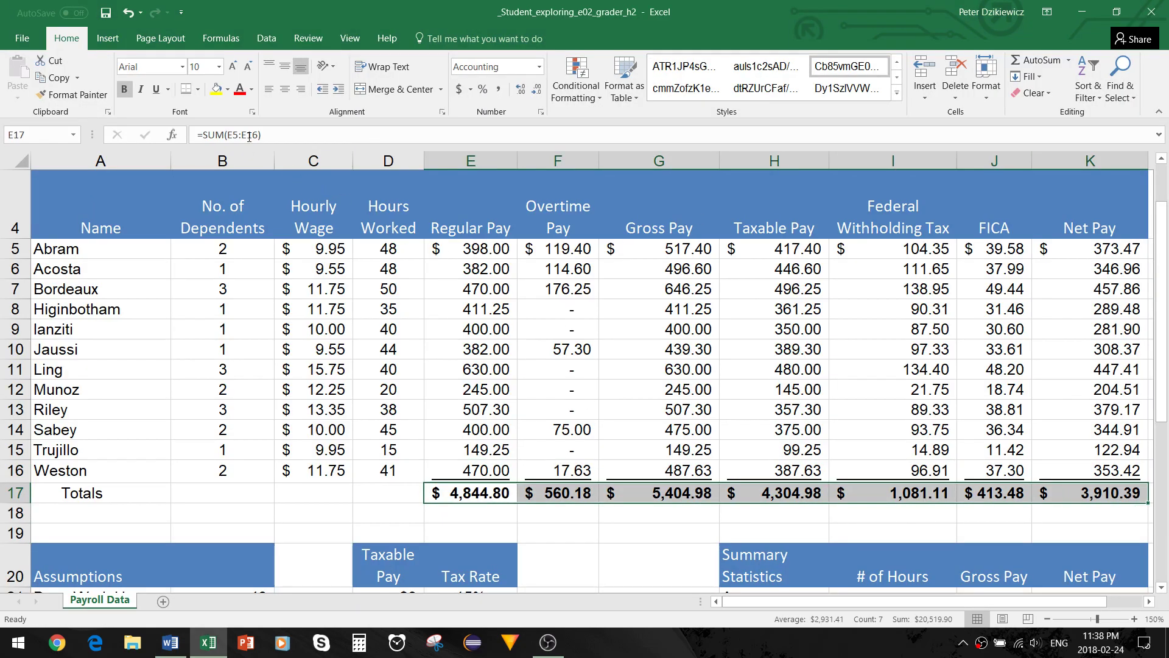
pyautogui.click(198, 90)
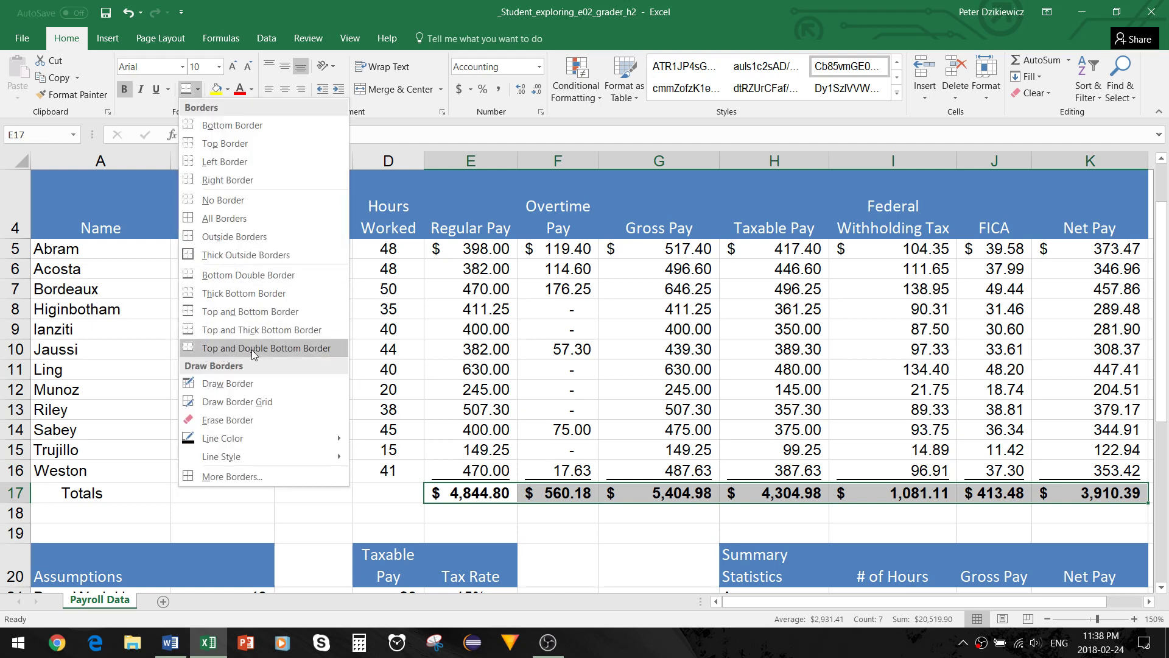
pyautogui.click(301, 349)
pyautogui.click(487, 529)
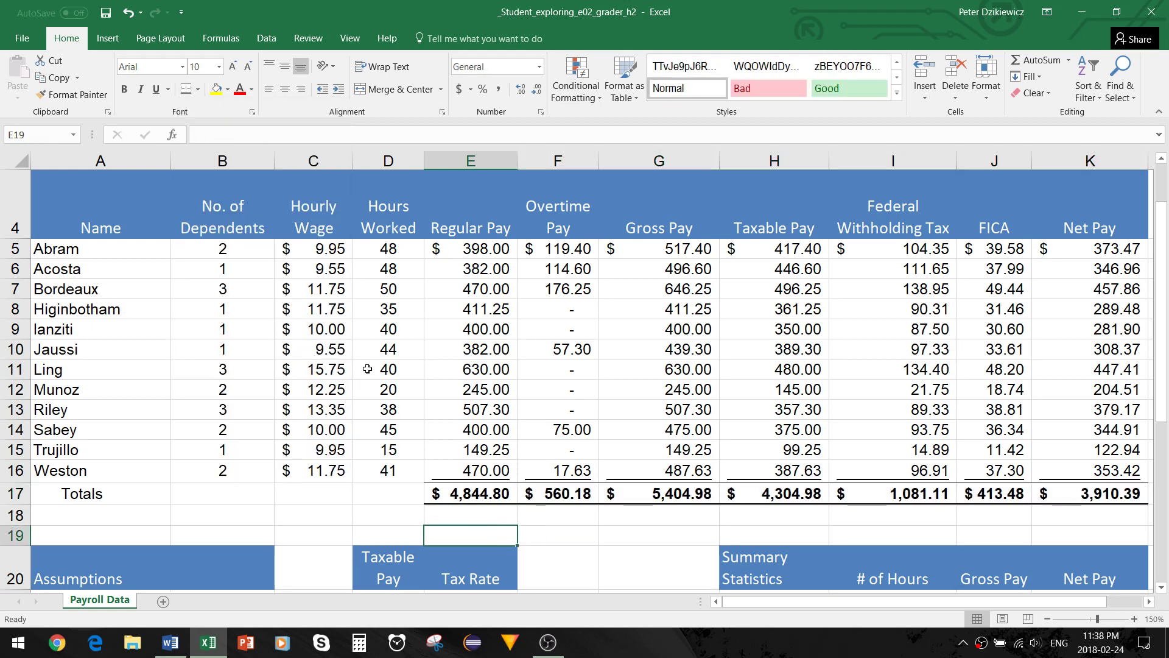
# Read instruction 8 about the Summary Statistics functions in the Word document and return to the Excel workbook.
pyautogui.hotkey('alt', 'Tab')
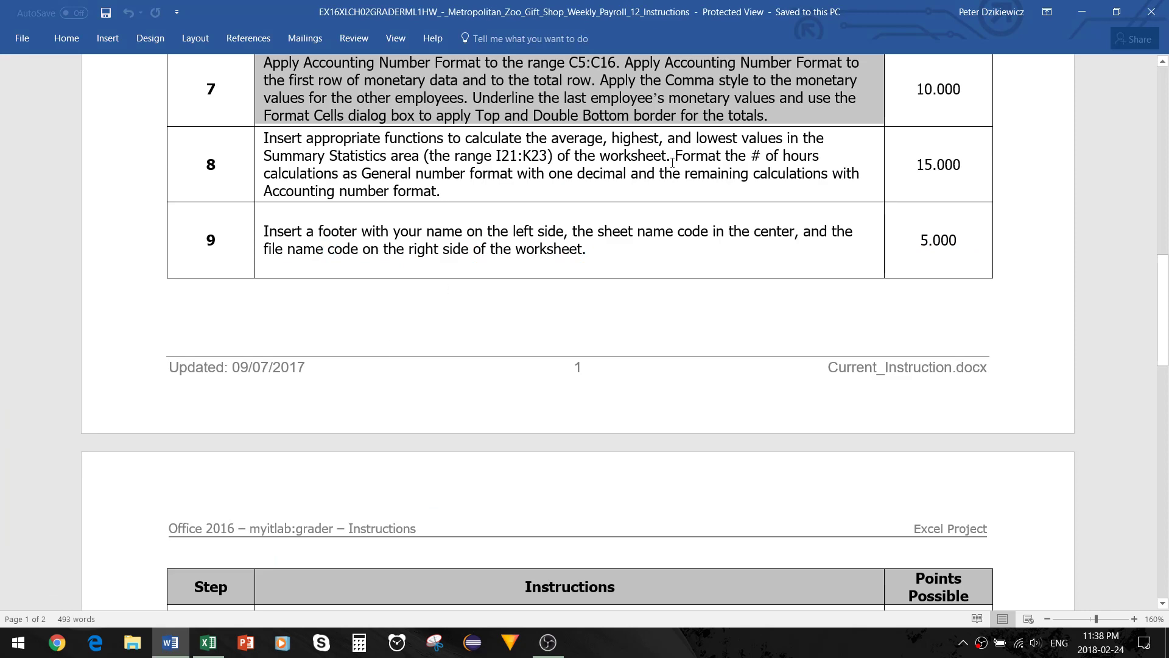
pyautogui.moveTo(1165, 329); pyautogui.dragTo(1165, 343)
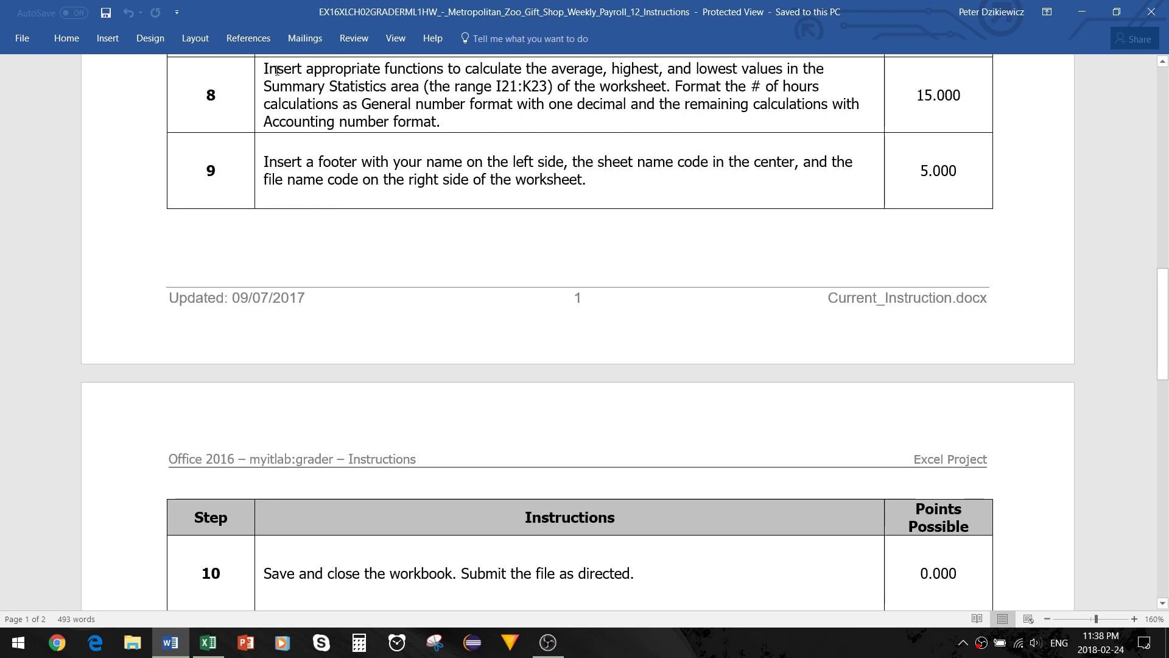
pyautogui.moveTo(277, 70); pyautogui.dragTo(421, 88)
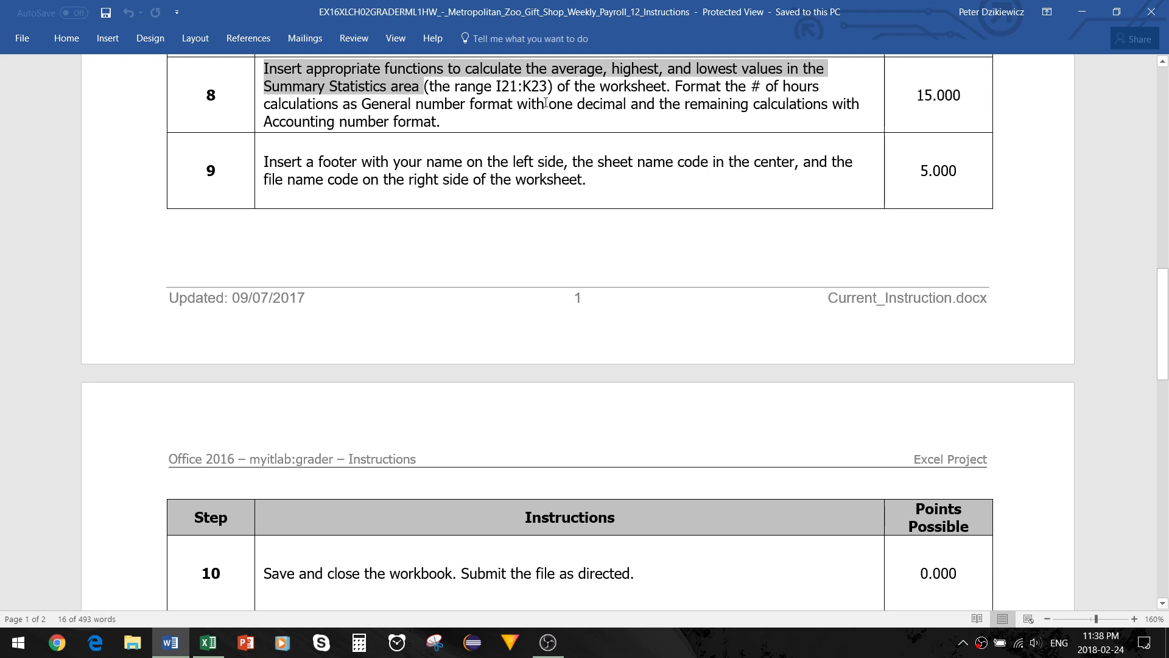
pyautogui.click(667, 87)
pyautogui.moveTo(668, 88); pyautogui.dragTo(273, 69)
pyautogui.hotkey('alt', 'Tab')
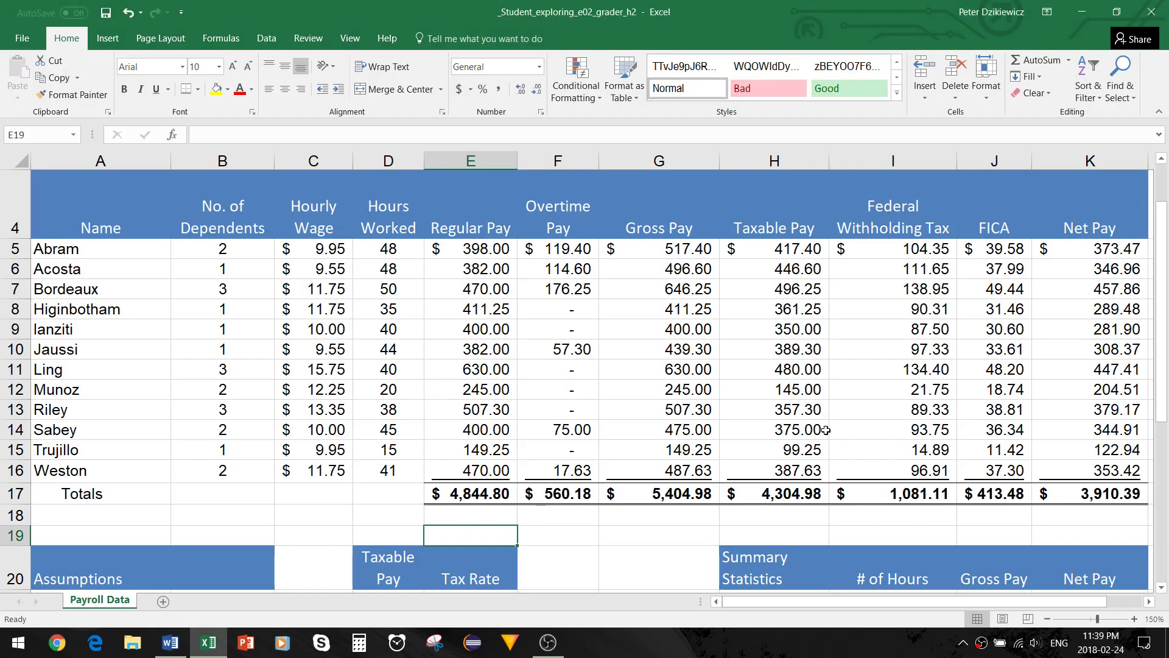
# Examine the Summary Statistics block and the Hours Worked column, selecting the average number of hours cell I21.
pyautogui.scroll(-2, 820, 421)
pyautogui.scroll(-1, 856, 395)
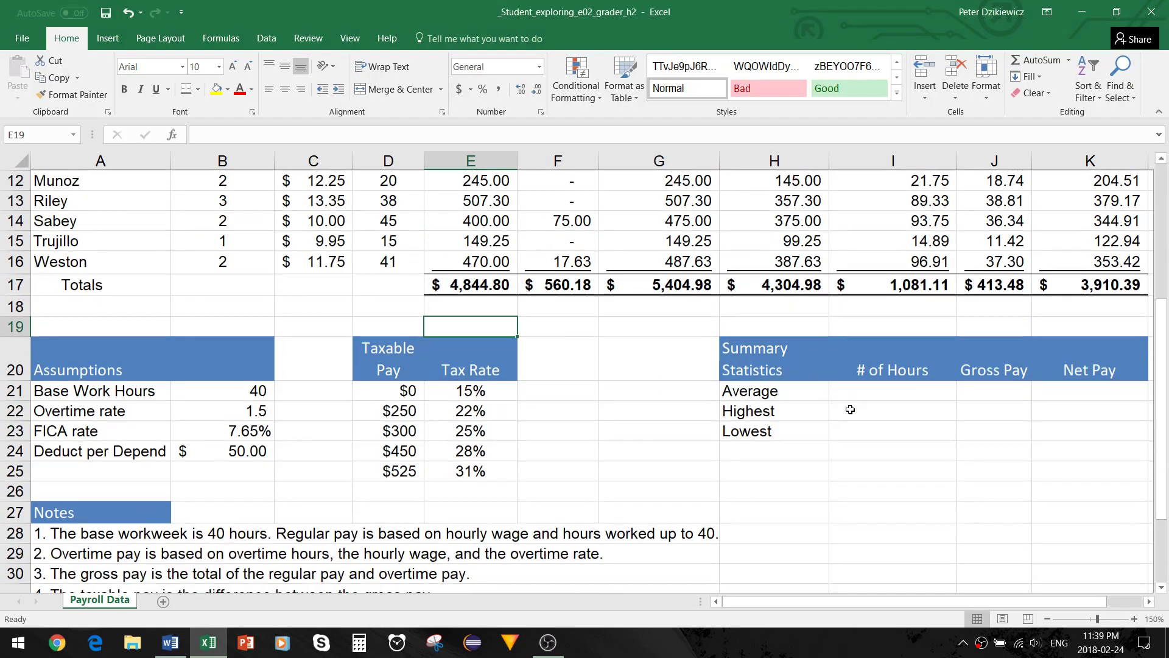
pyautogui.click(875, 372)
pyautogui.moveTo(895, 372); pyautogui.dragTo(1069, 413)
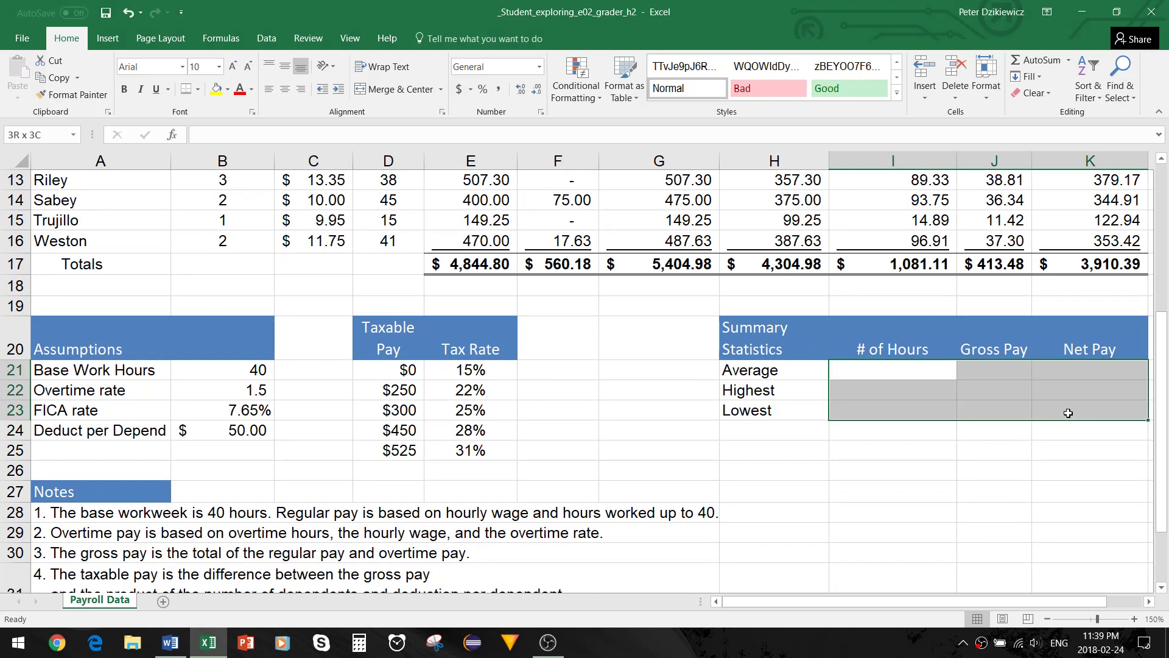
pyautogui.click(891, 368)
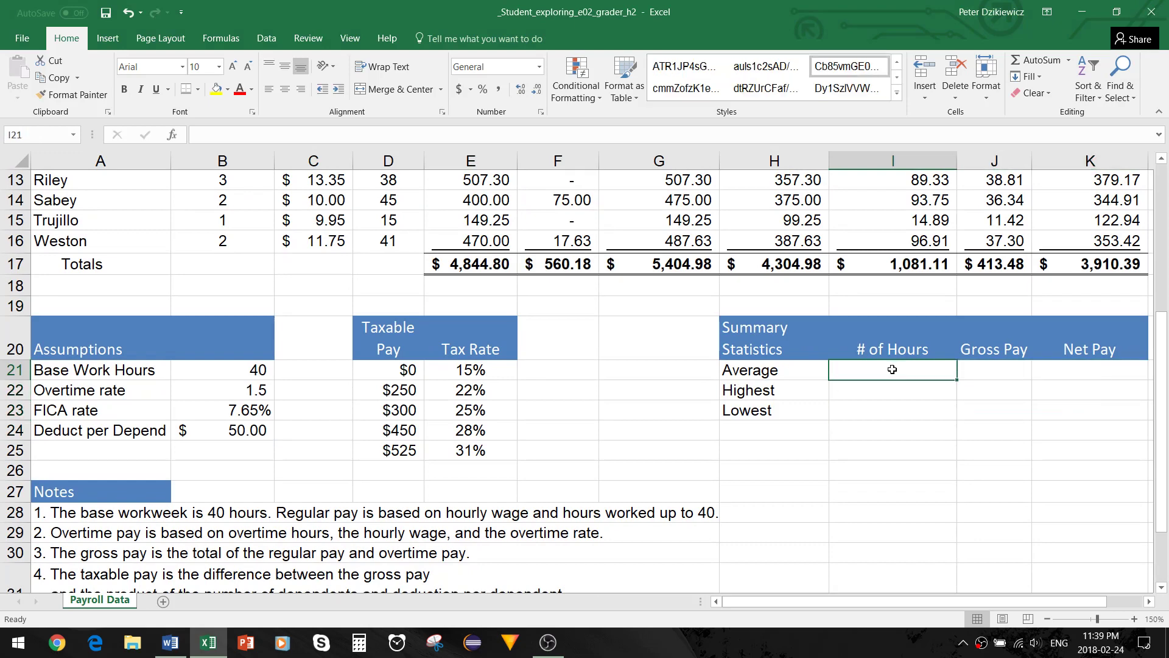
pyautogui.scroll(4, 868, 399)
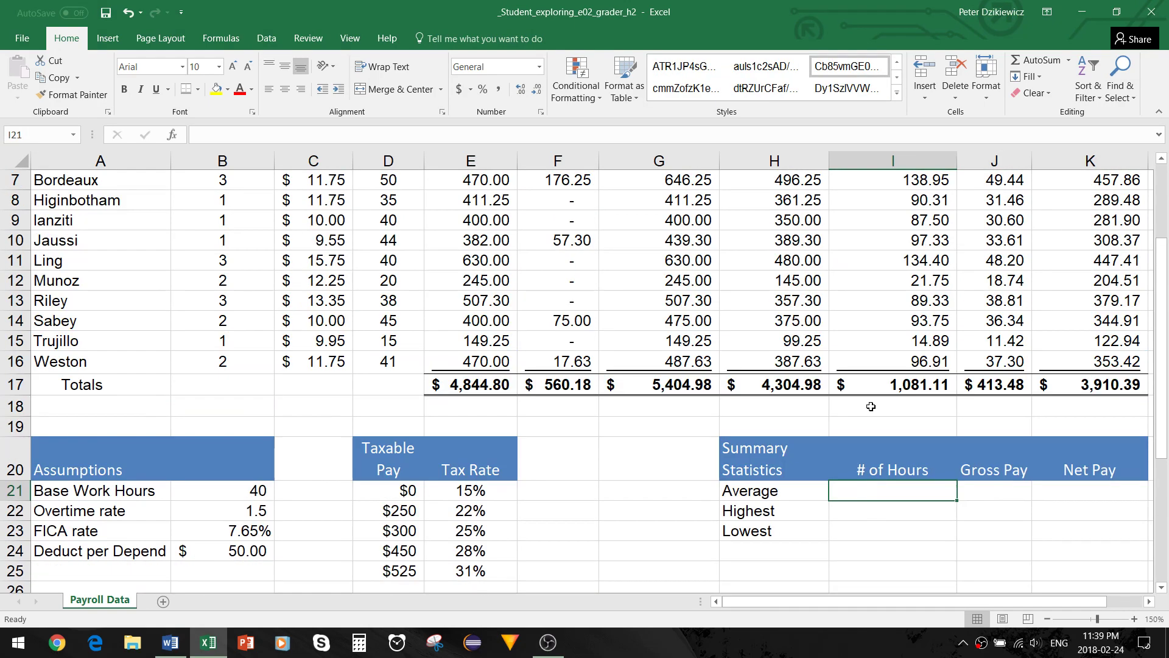
pyautogui.scroll(-1, 346, 335)
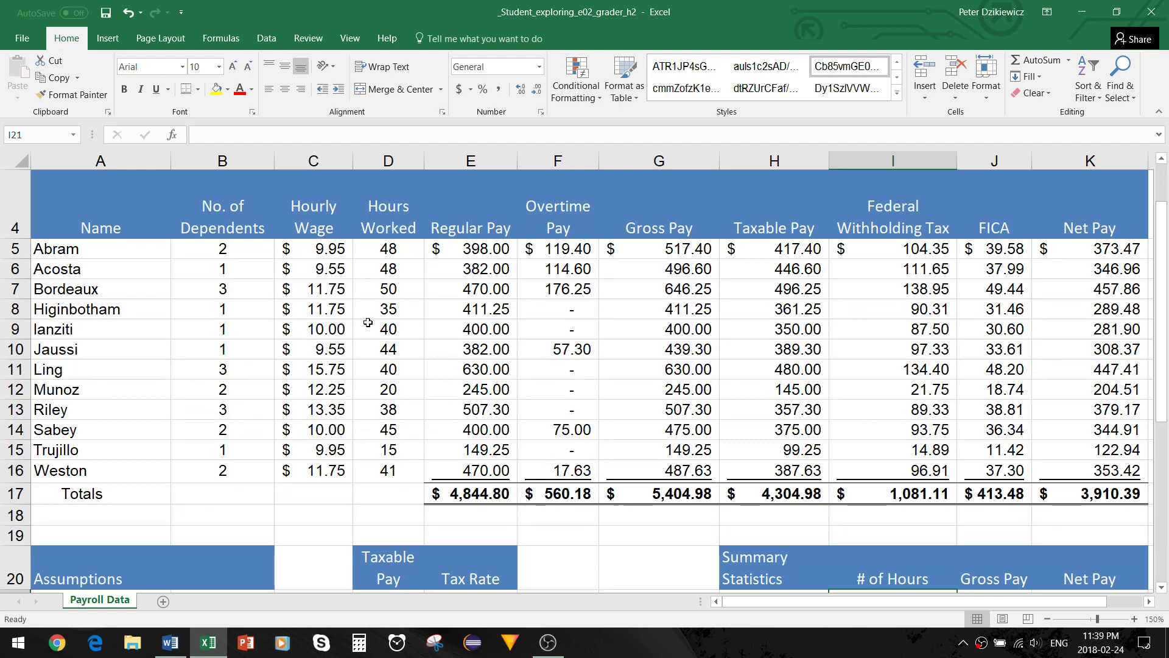
pyautogui.scroll(-1, 368, 322)
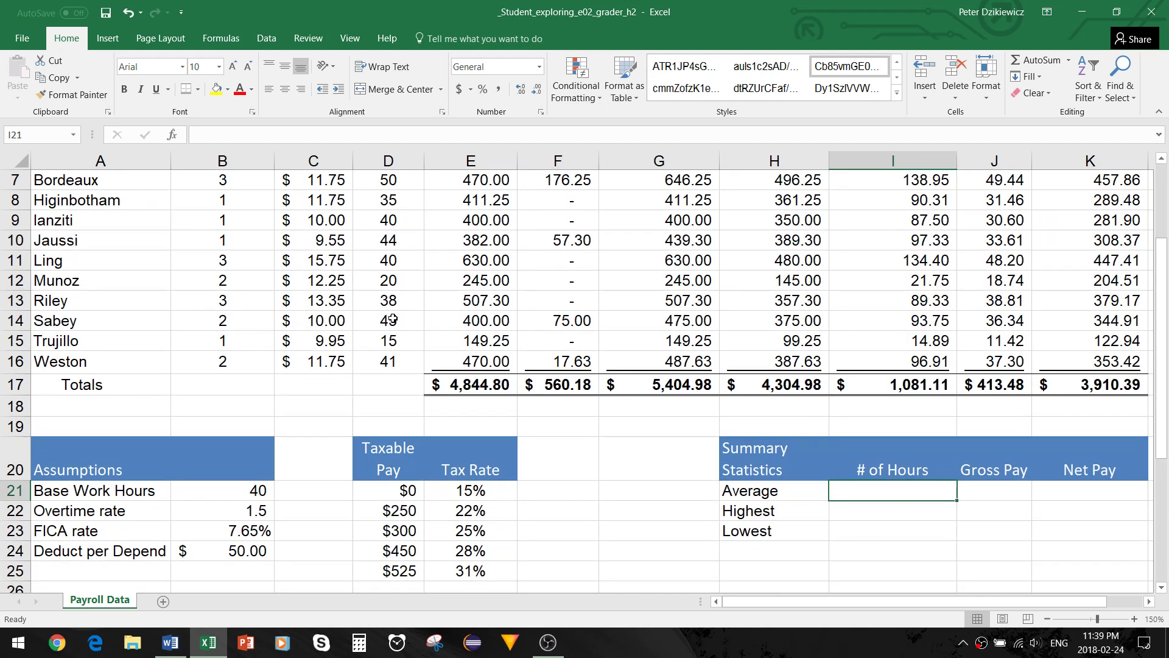
pyautogui.scroll(2, 407, 256)
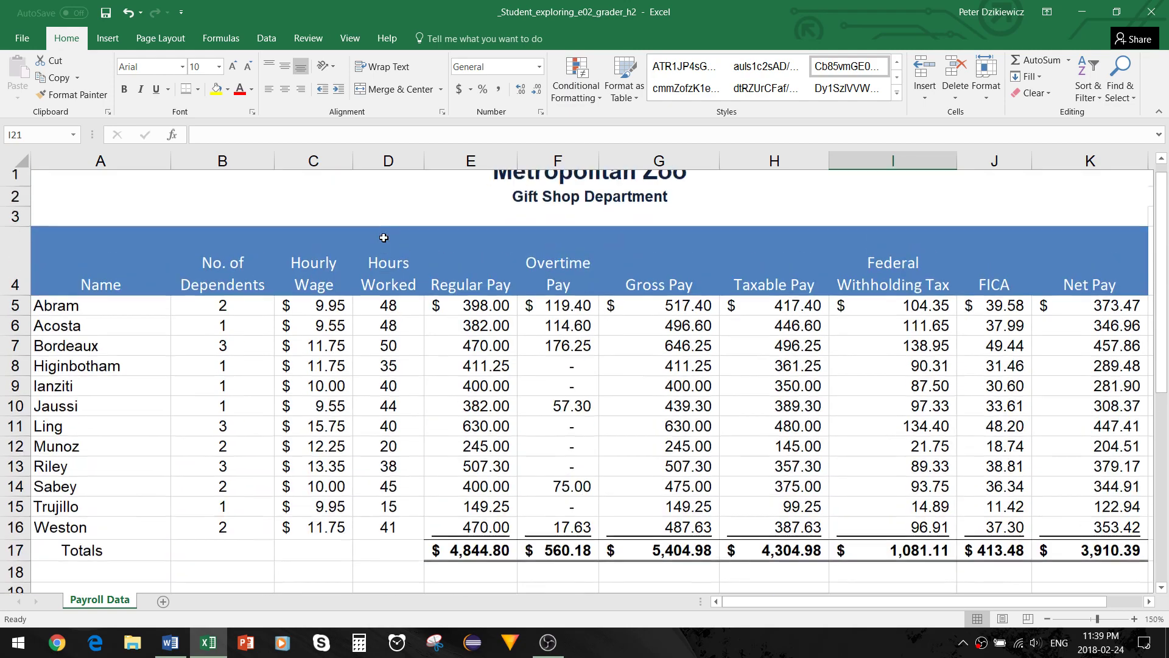
pyautogui.scroll(-1, 390, 288)
pyautogui.scroll(-1, 390, 289)
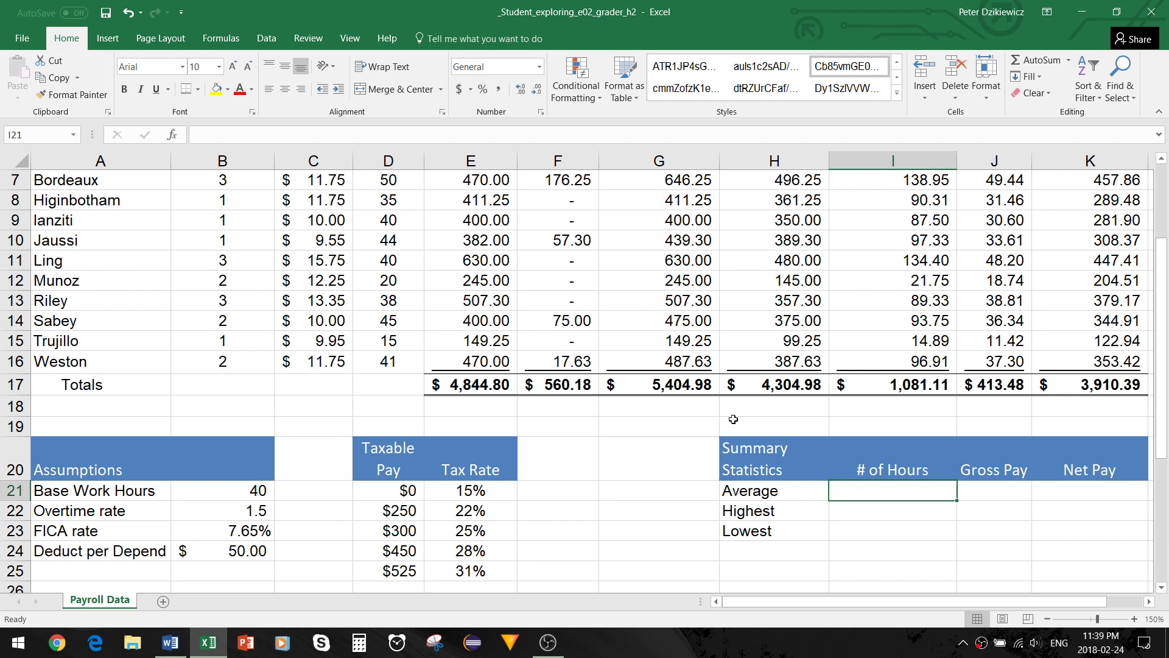
# Insert an AVERAGE function in I21 that averages the hours worked in D5:D16.
pyautogui.click(173, 135)
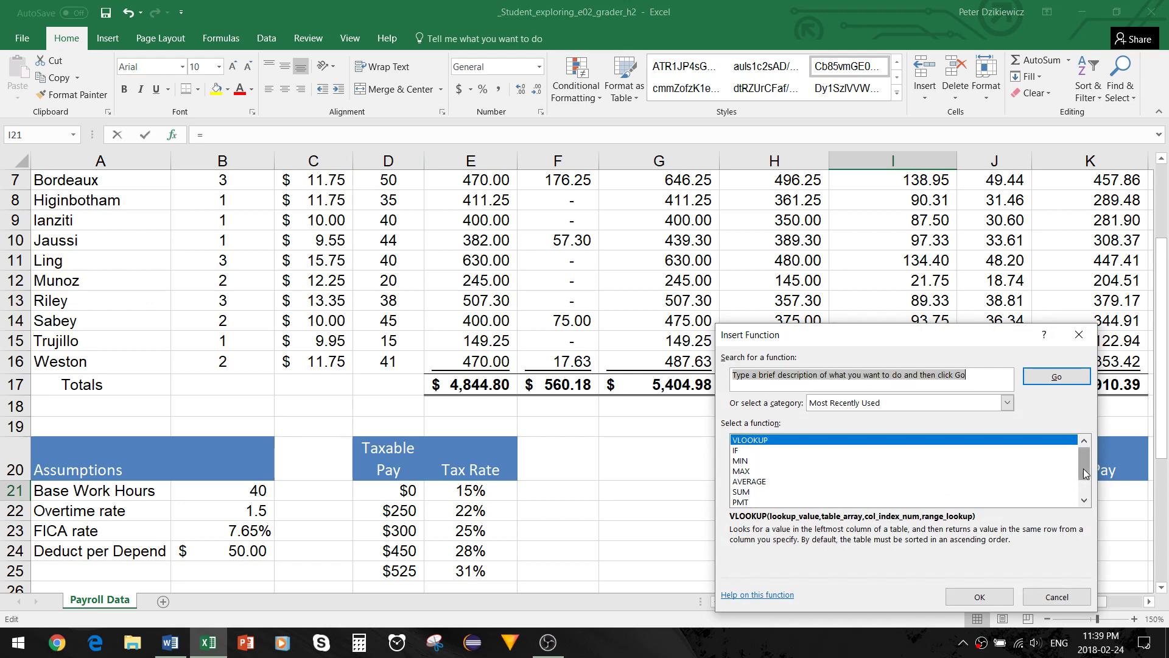
pyautogui.click(766, 482)
pyautogui.click(980, 597)
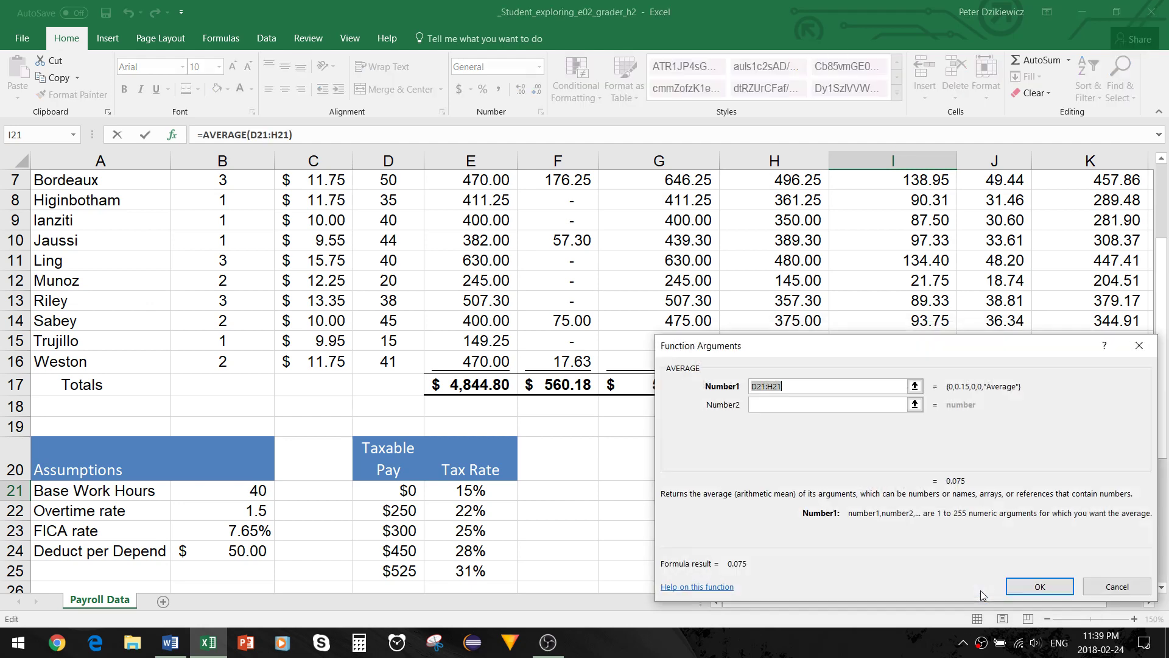
pyautogui.click(766, 406)
pyautogui.click(761, 388)
pyautogui.click(760, 388)
pyautogui.press('BackSpace')
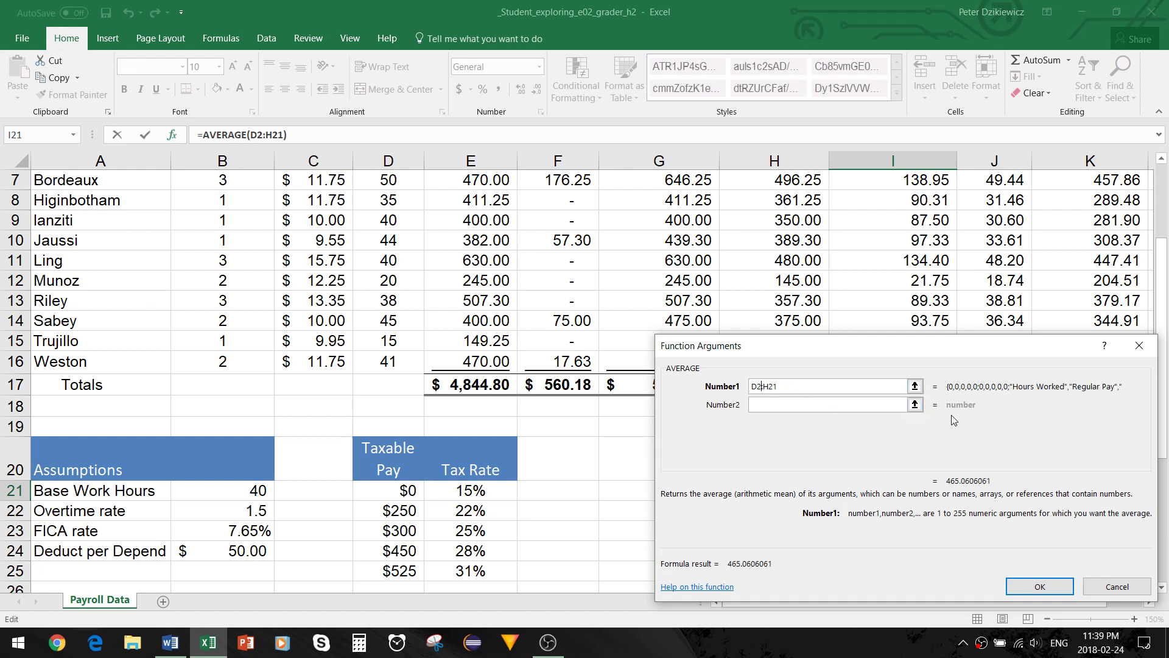
pyautogui.press('Delete')
pyautogui.write('5')
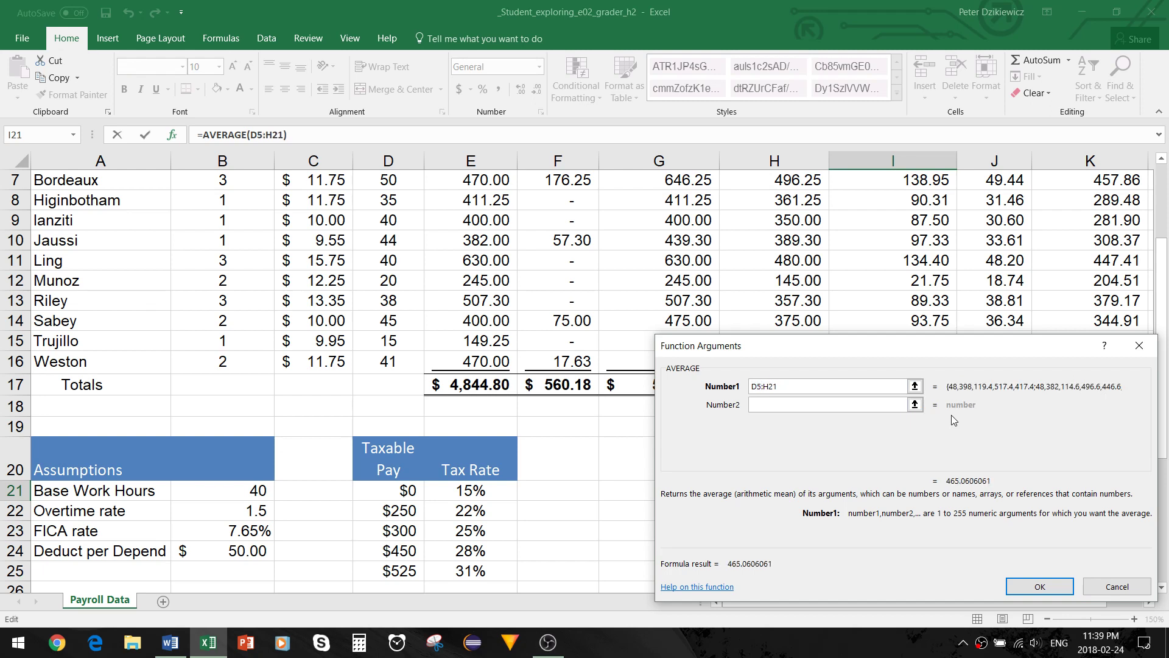
pyautogui.press('BackSpace')
pyautogui.press('BackSpace')
pyautogui.press('BackSpace')
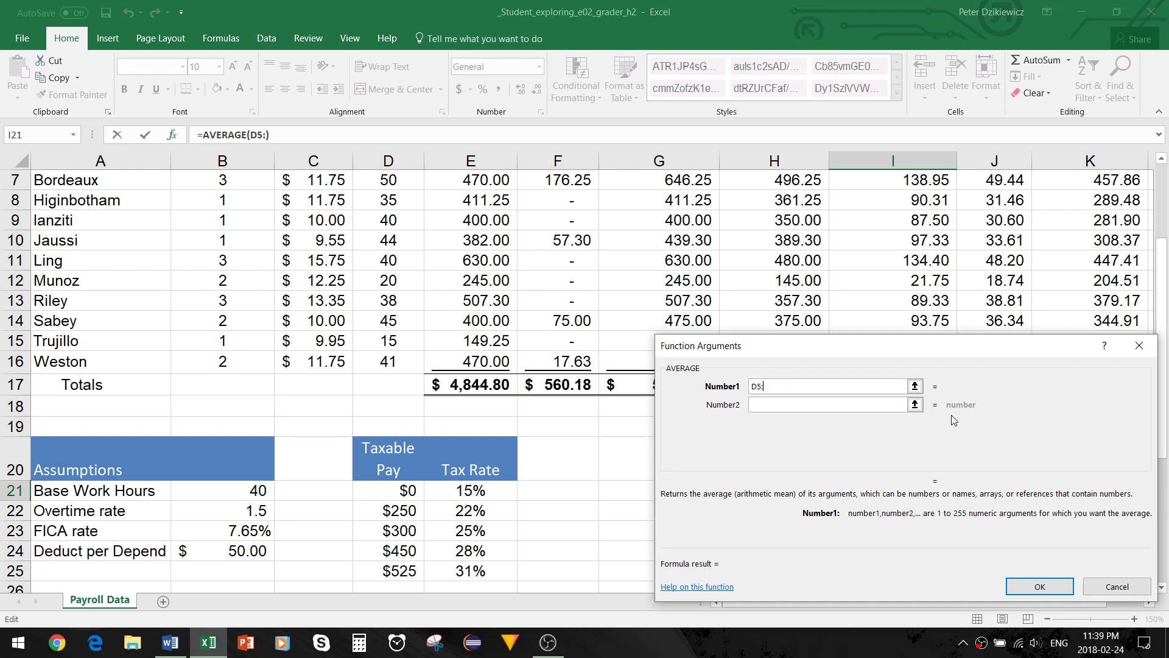
pyautogui.write('D16')
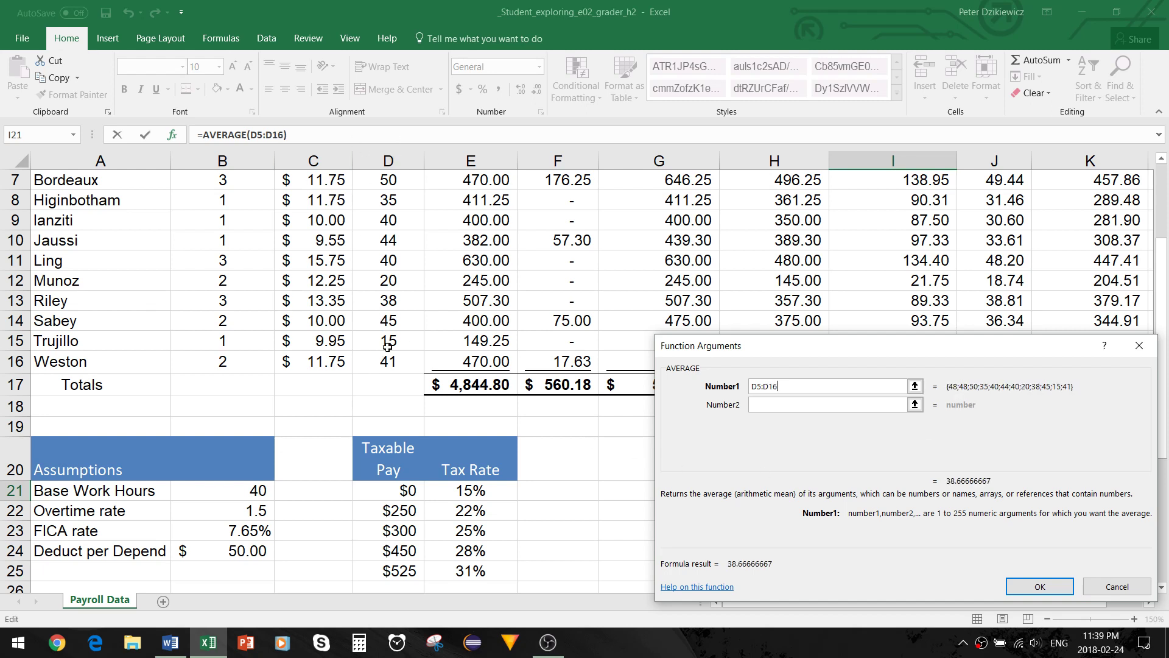
pyautogui.click(1043, 587)
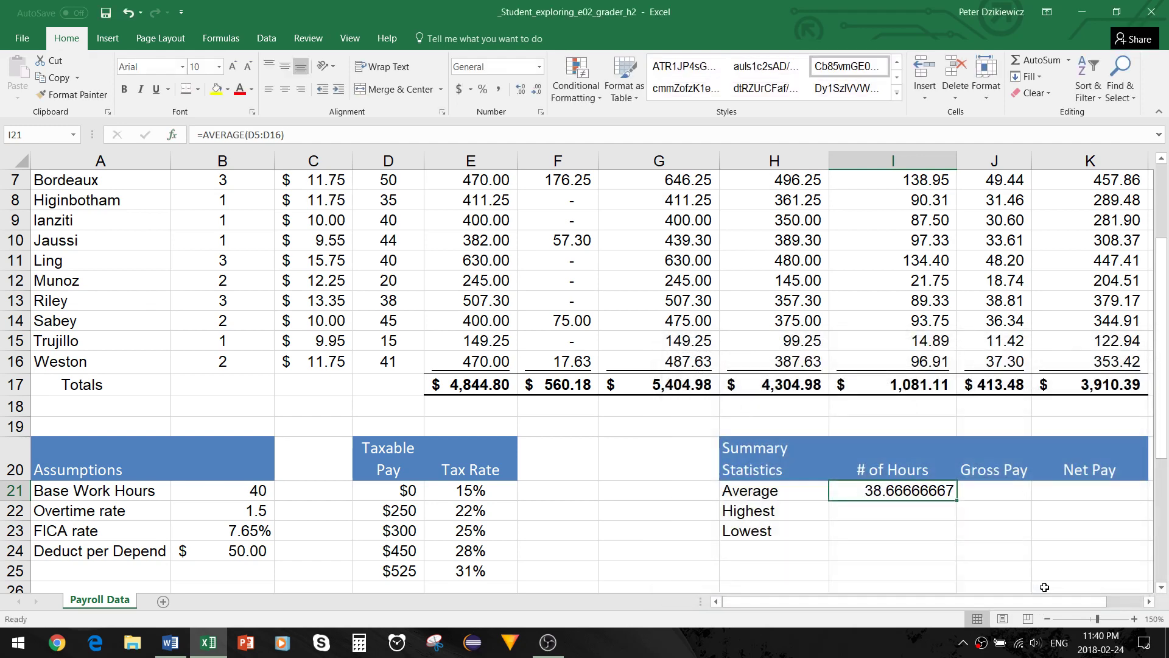
# Insert a MAX function in I22 that returns the highest number of hours worked from D5:D16.
pyautogui.moveTo(1163, 436); pyautogui.dragTo(1162, 409)
pyautogui.scroll(2, 857, 396)
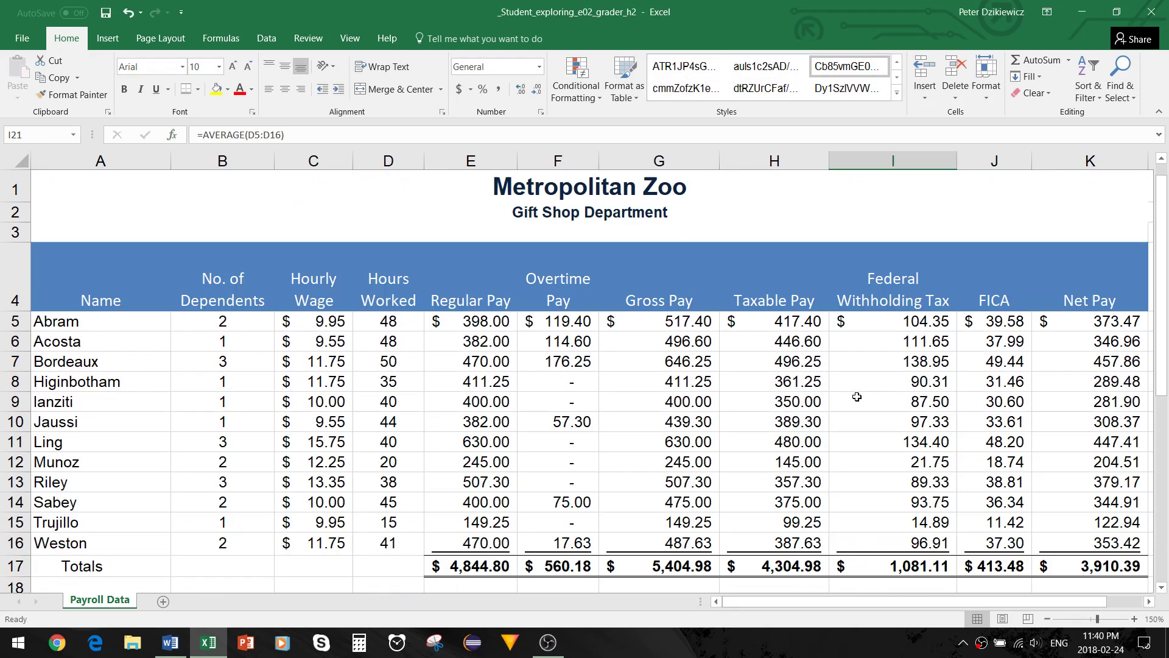
pyautogui.scroll(-2, 538, 325)
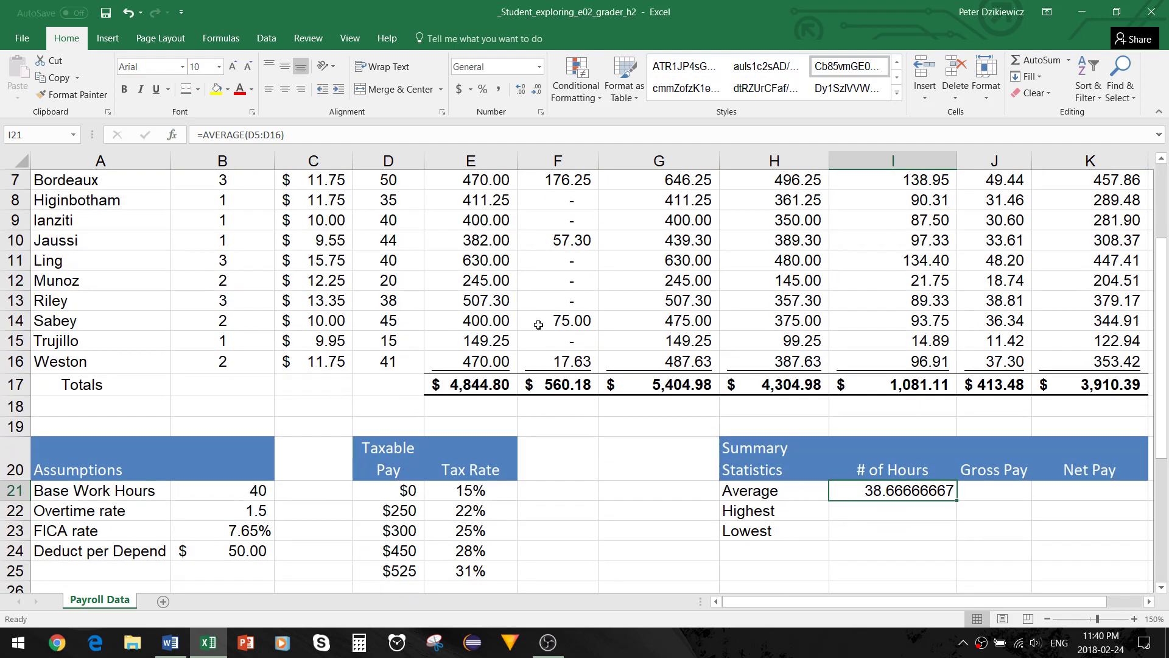
pyautogui.click(900, 514)
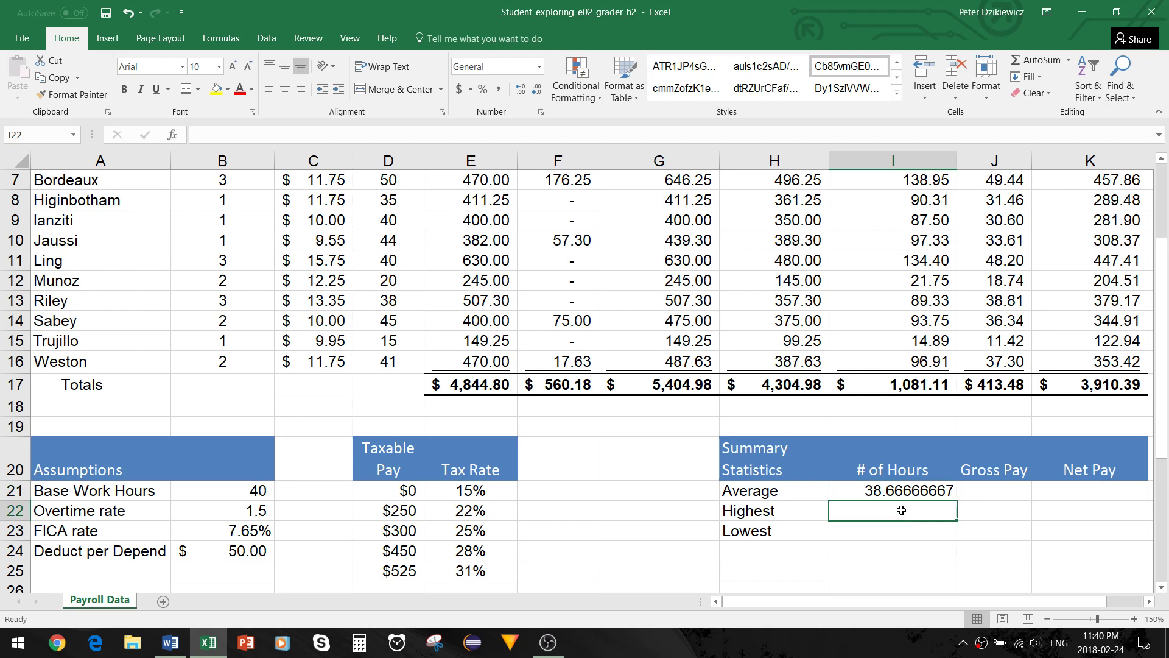
pyautogui.click(172, 134)
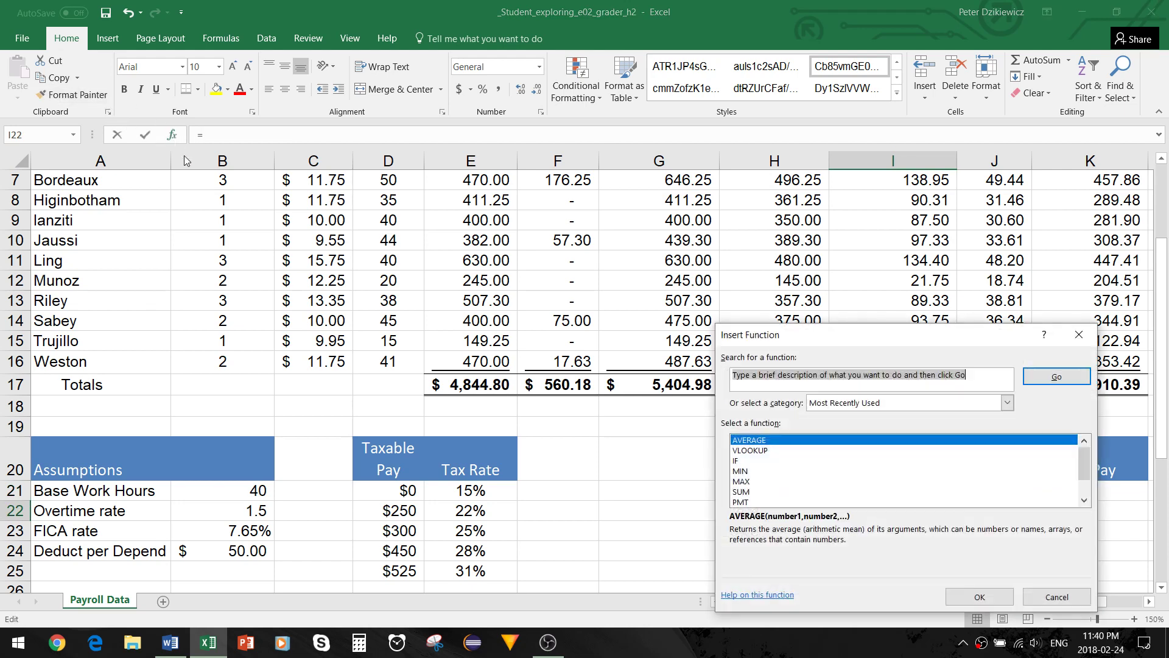
pyautogui.click(751, 481)
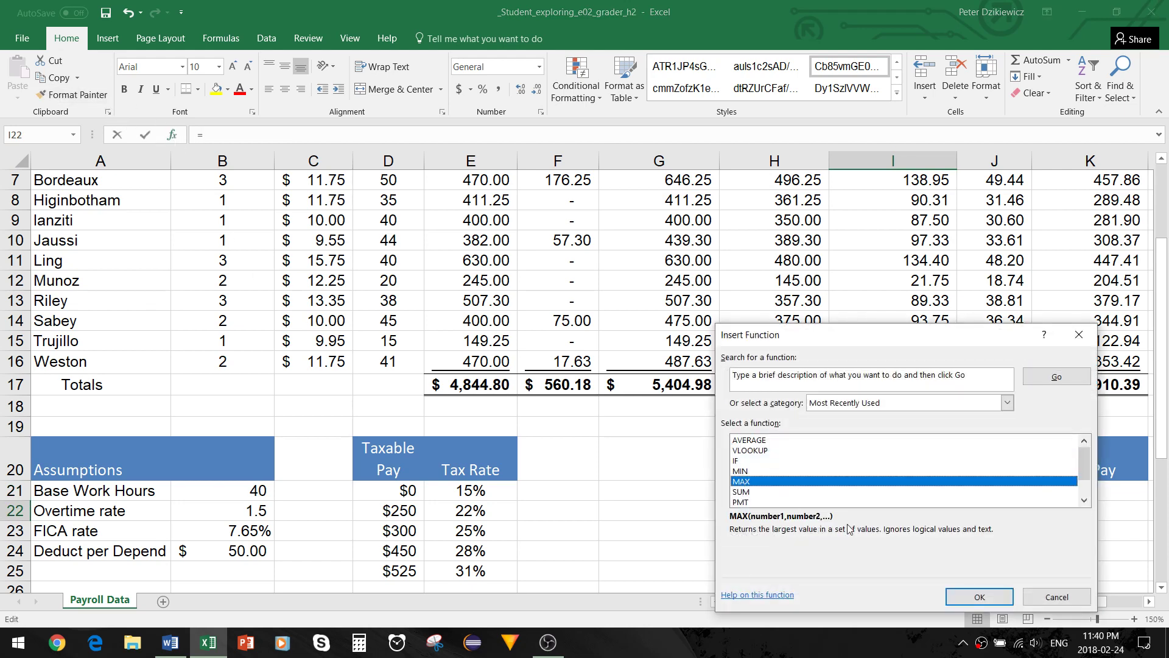
pyautogui.click(979, 597)
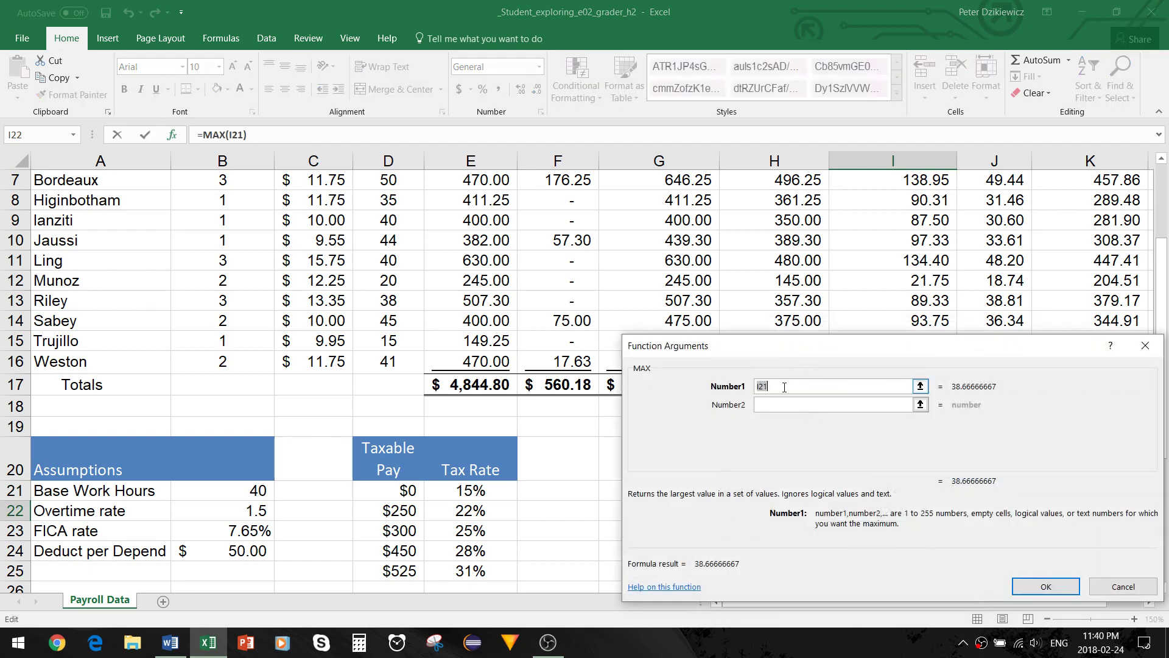
pyautogui.press('BackSpace')
pyautogui.write('D5')
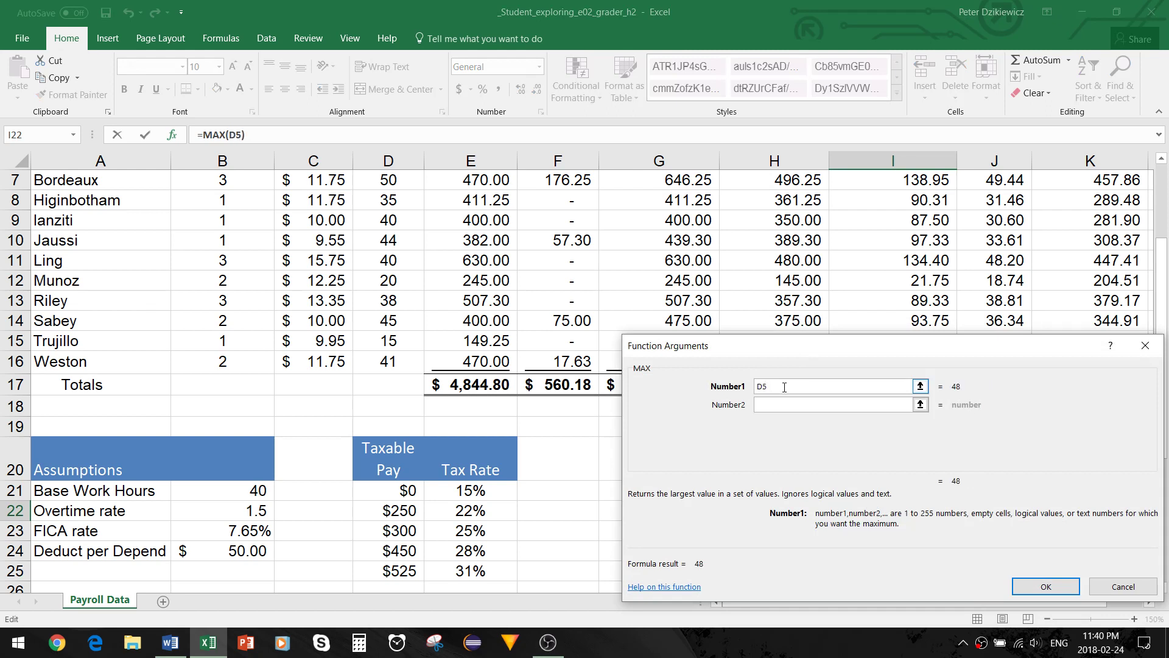
pyautogui.write(':D16')
pyautogui.press('Return')
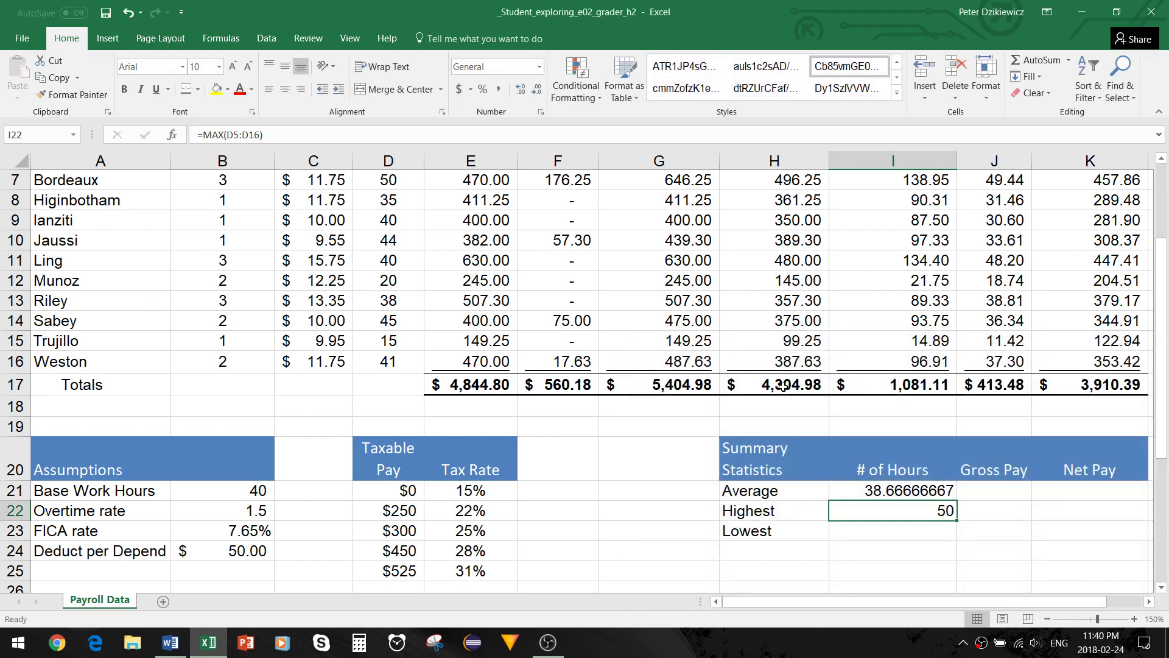
# Insert a MIN function in I23 that returns the lowest number of hours worked from D5:D16.
pyautogui.click(916, 531)
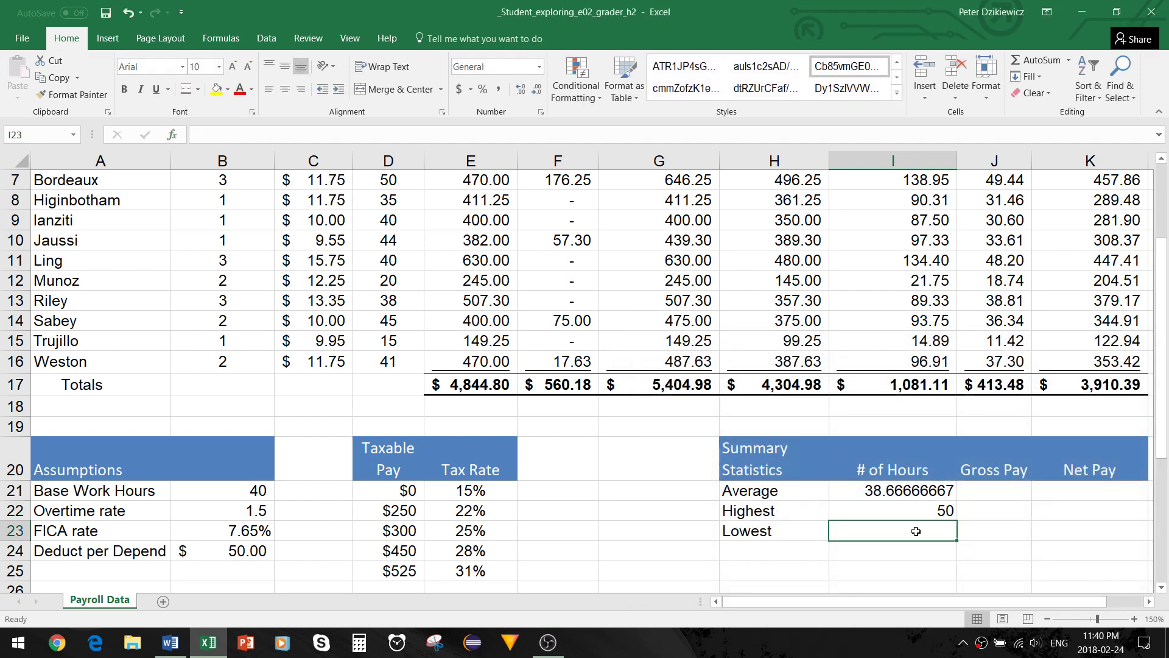
pyautogui.click(173, 135)
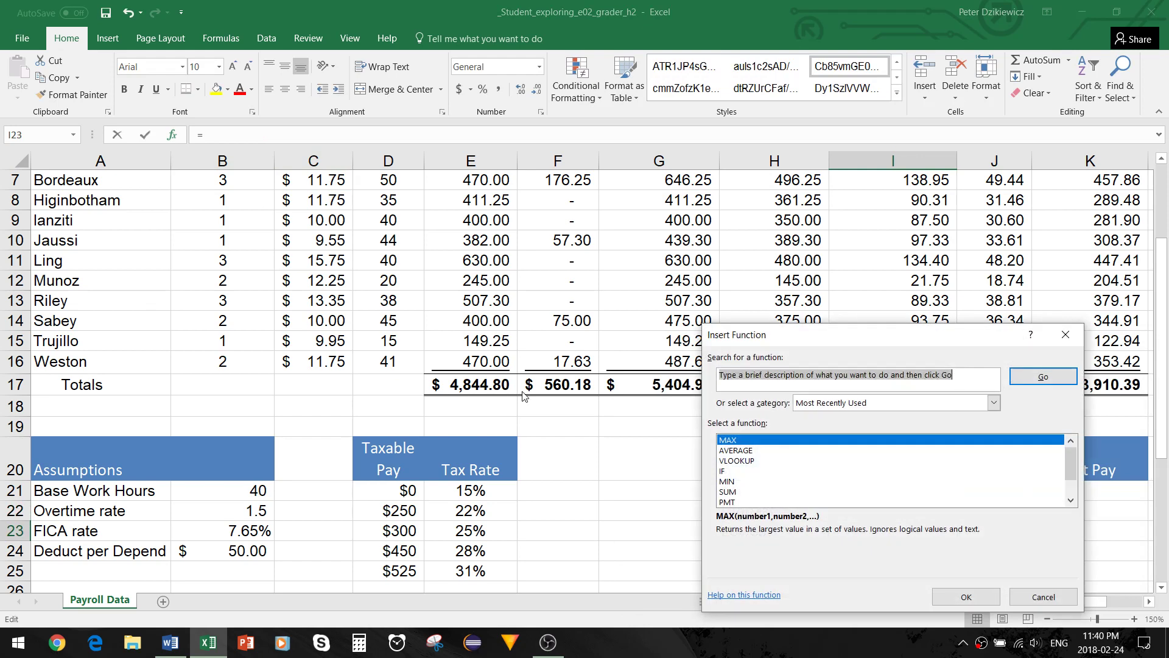
pyautogui.click(729, 481)
pyautogui.click(950, 597)
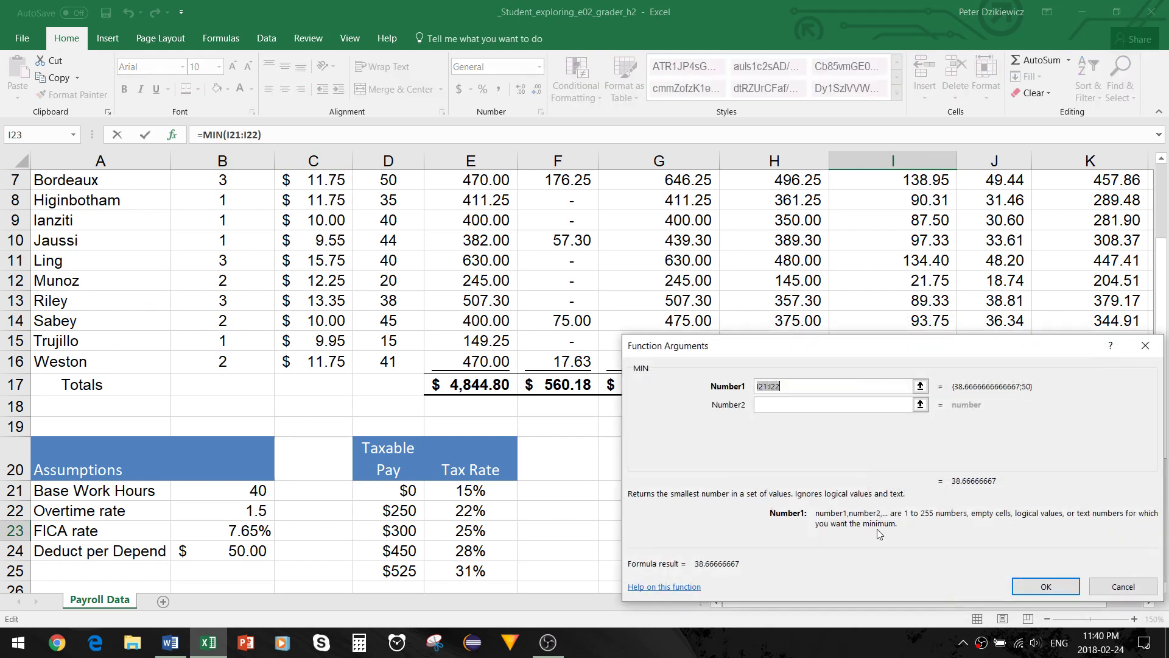
pyautogui.press('BackSpace')
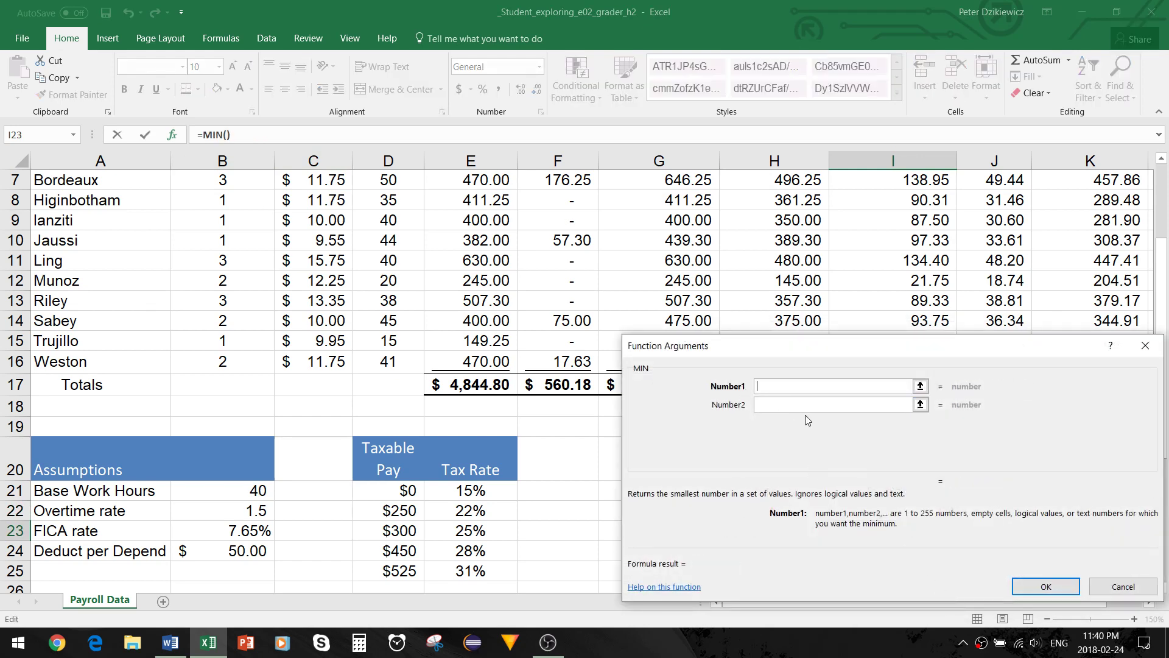
pyautogui.write('D5:D16')
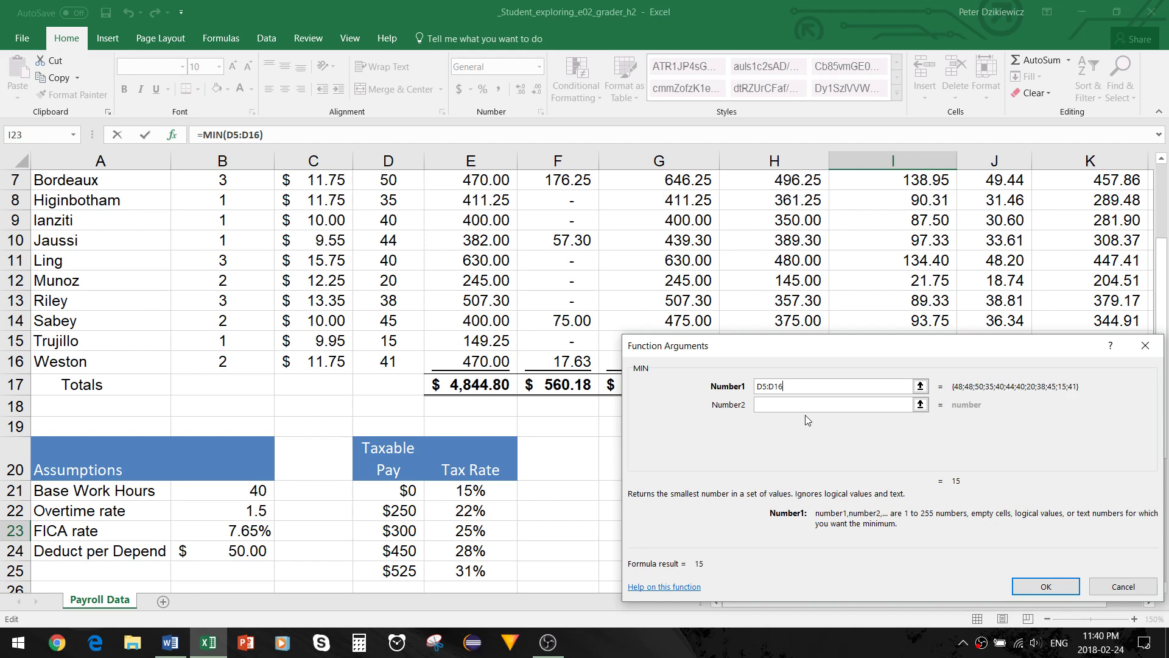
pyautogui.press('Return')
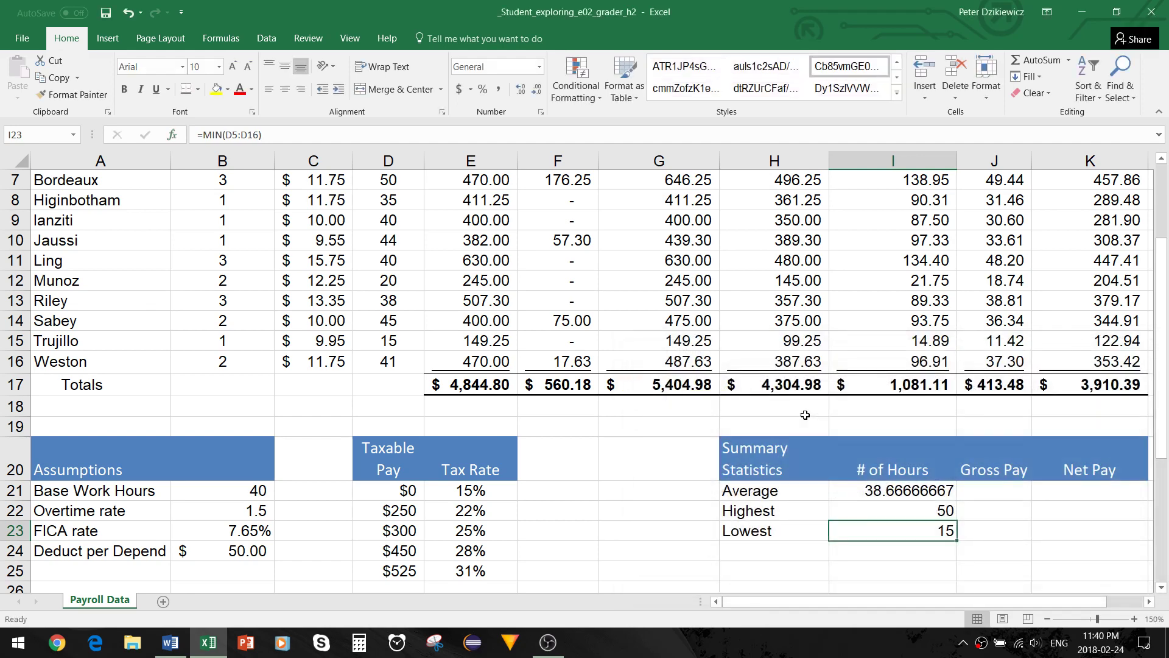
# Insert an AVERAGE function in J21 that averages the gross pay in G5:G16.
pyautogui.click(1002, 492)
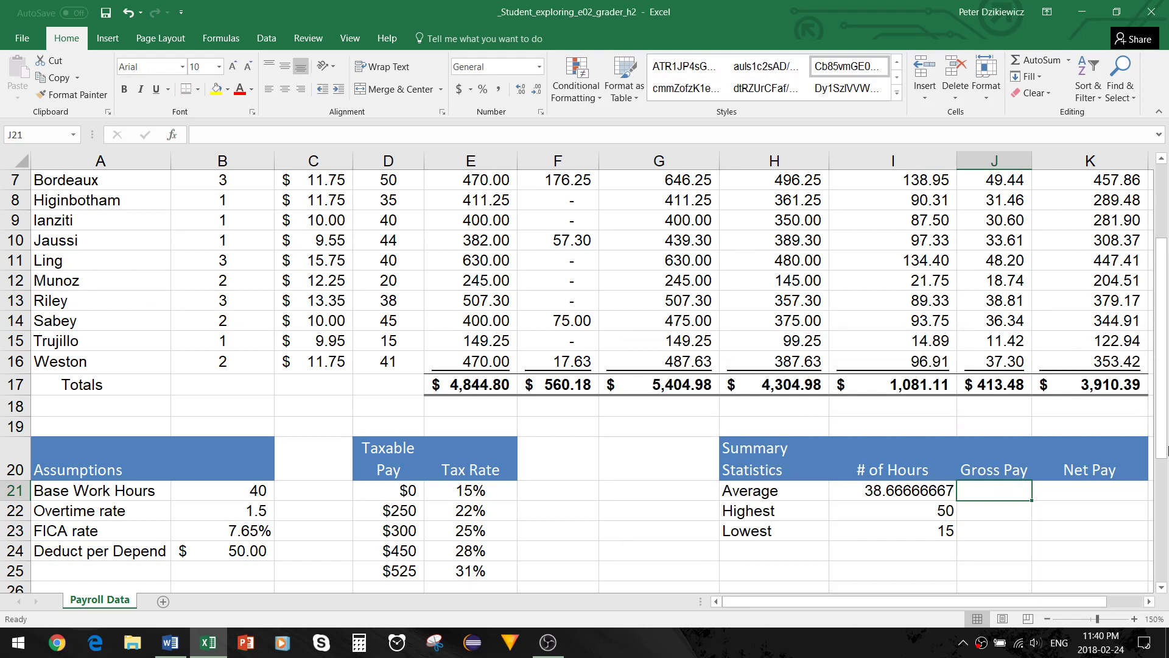
pyautogui.moveTo(1162, 447); pyautogui.dragTo(1167, 417)
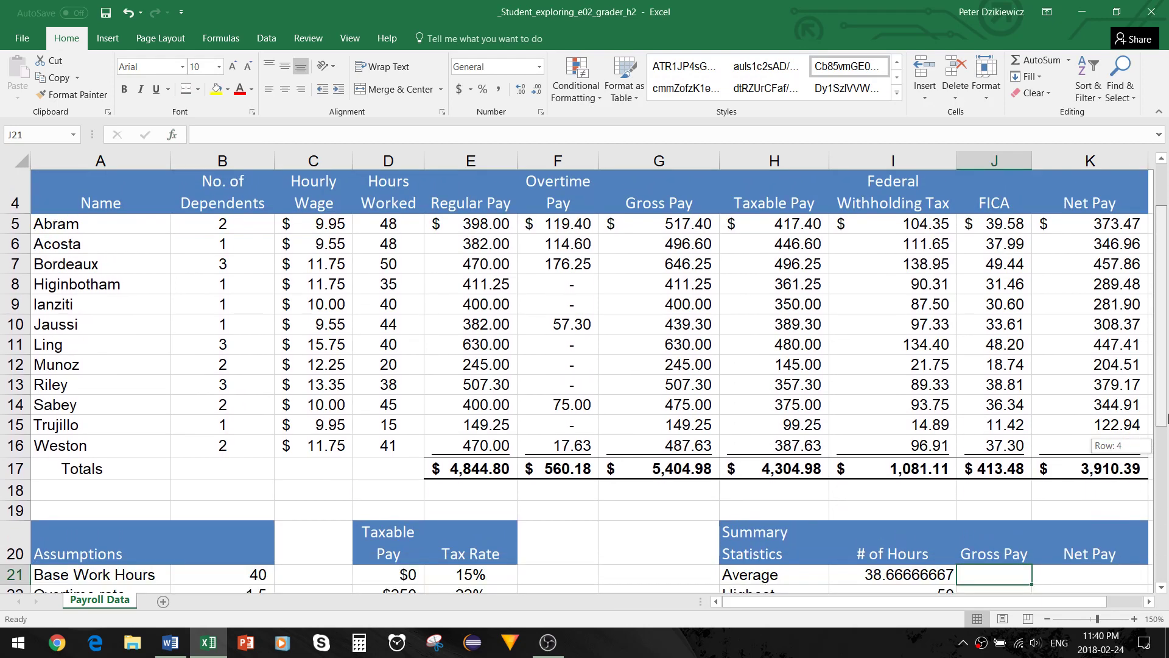
pyautogui.moveTo(1168, 418); pyautogui.dragTo(1168, 427)
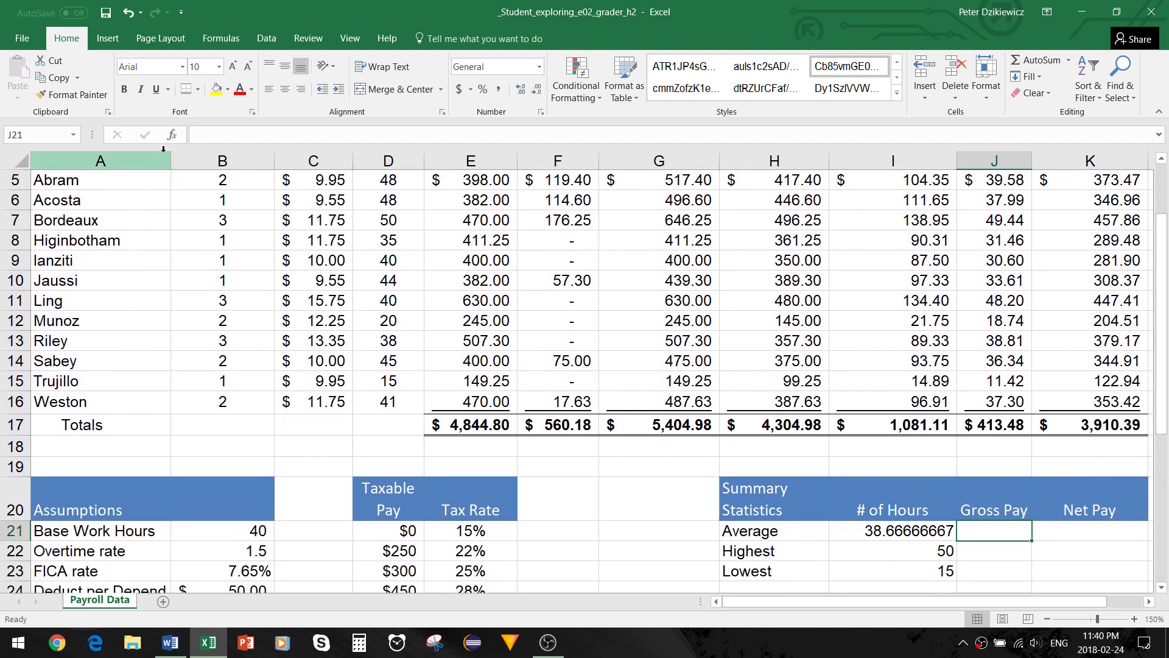
pyautogui.click(172, 135)
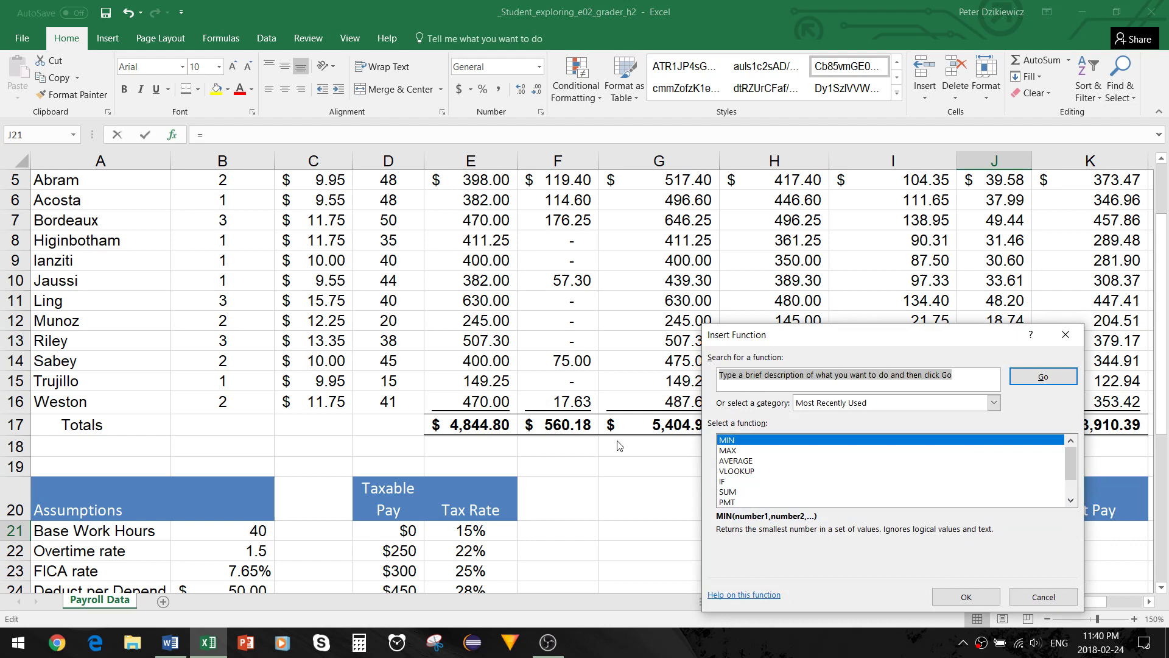
pyautogui.click(728, 463)
pyautogui.click(974, 597)
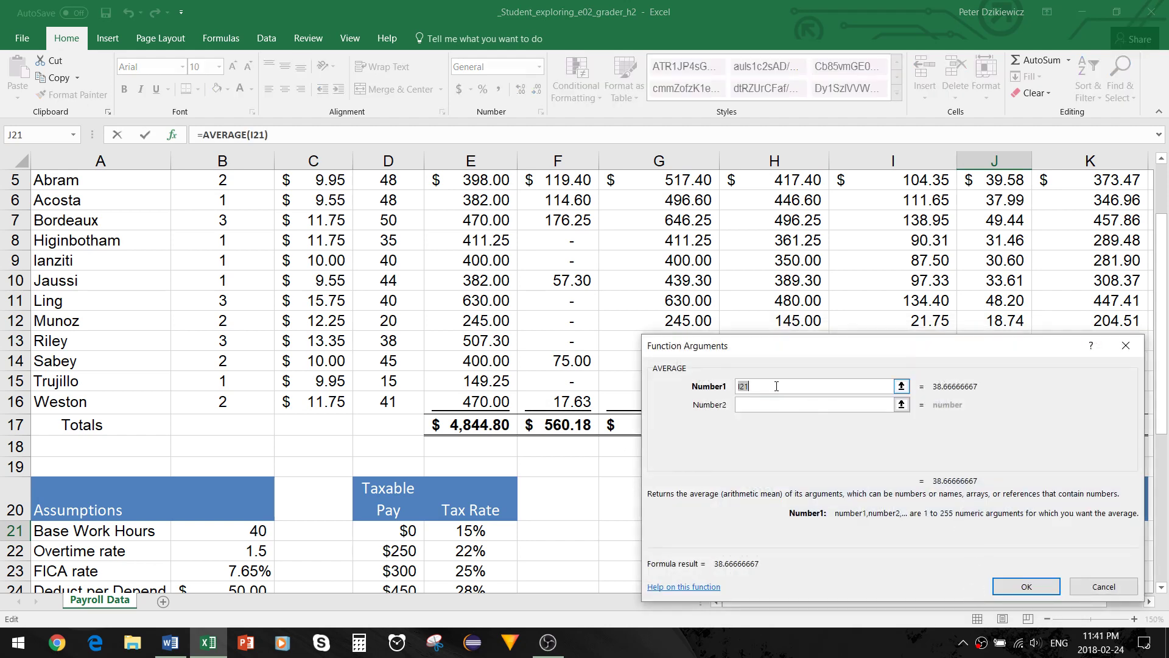
pyautogui.press('BackSpace')
pyautogui.write('G5')
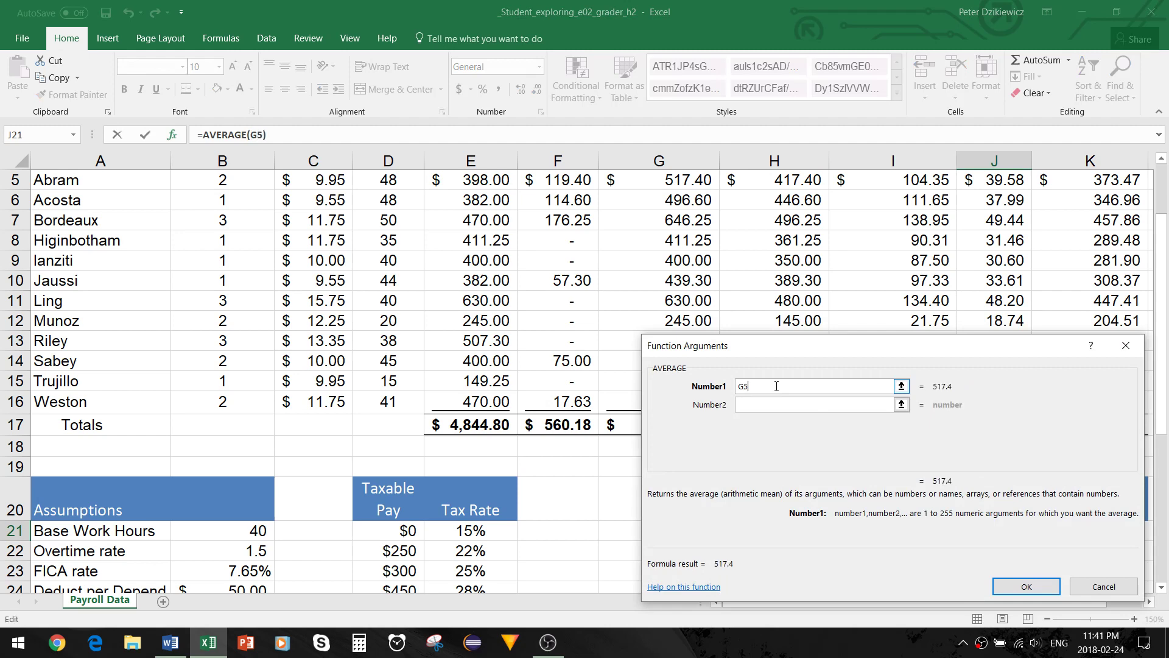
pyautogui.write(':G16')
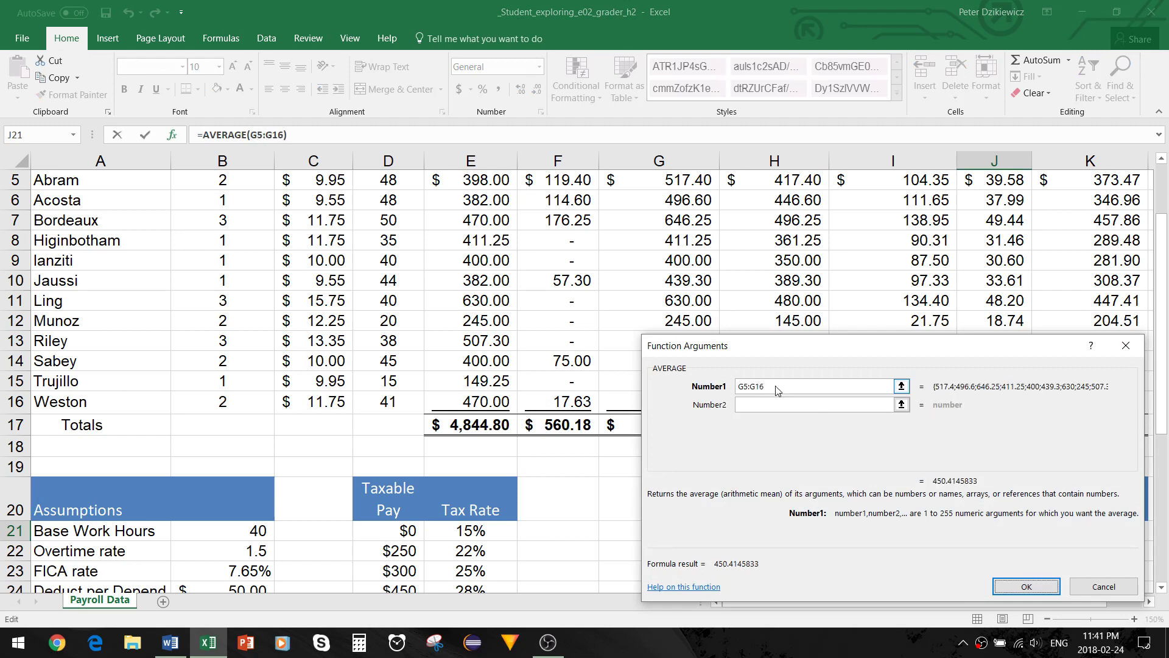
pyautogui.press('Return')
# Insert a MAX function in J22 that returns the highest gross pay from G5:G16.
pyautogui.click(990, 551)
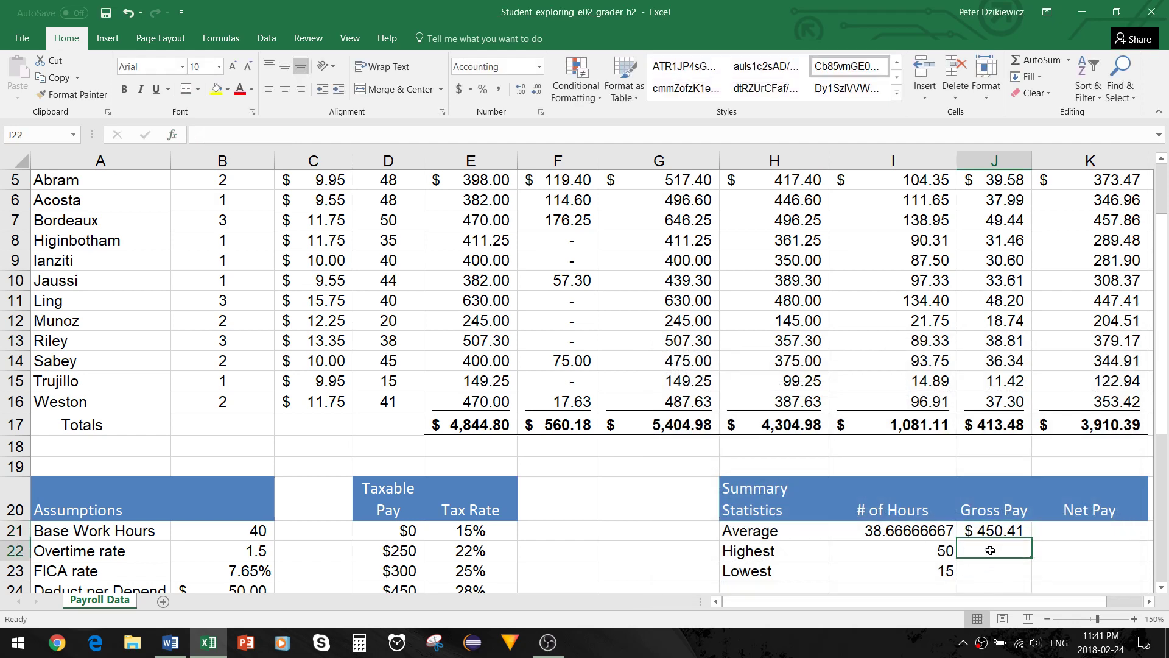
pyautogui.click(173, 135)
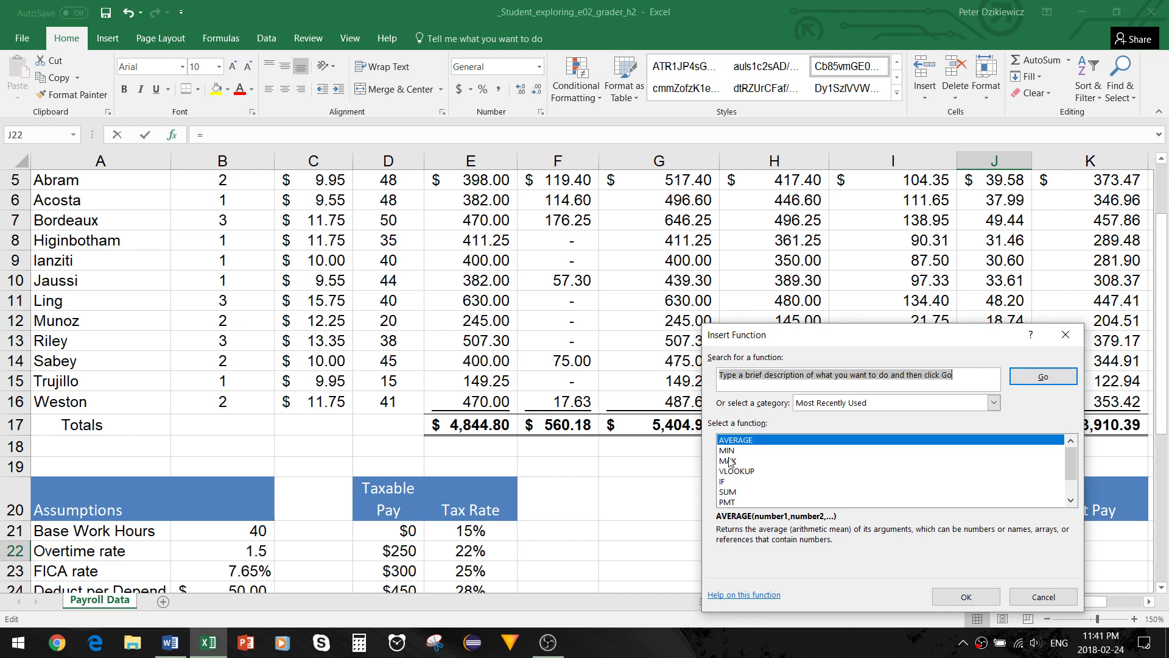
pyautogui.click(729, 461)
pyautogui.click(974, 597)
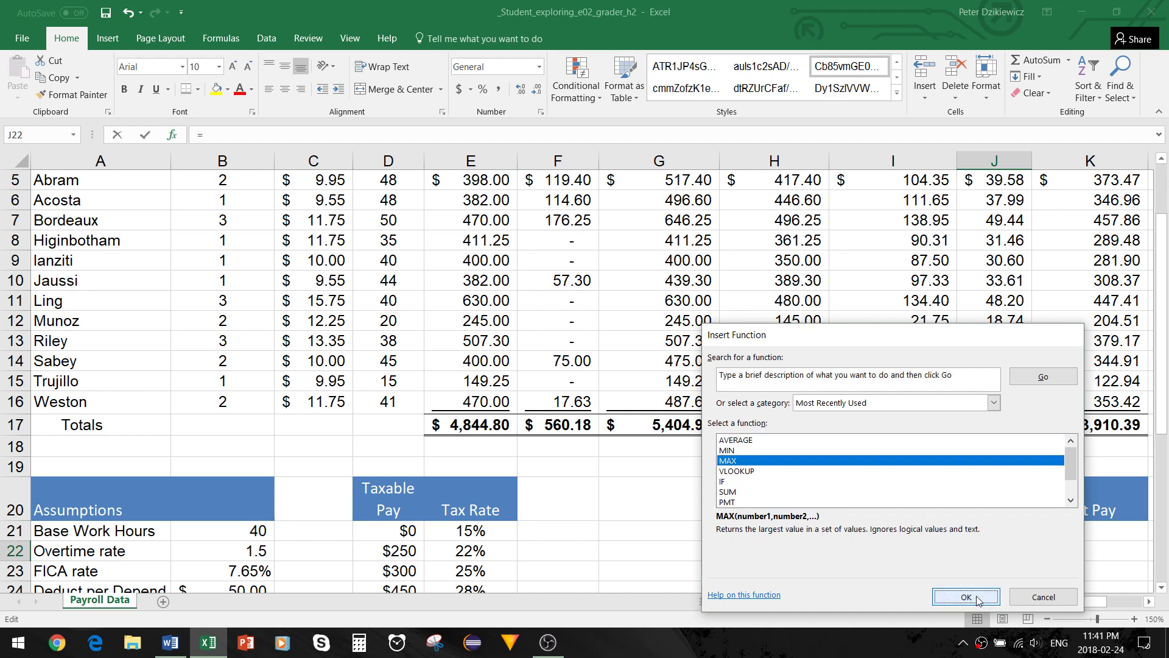
pyautogui.write('G5:')
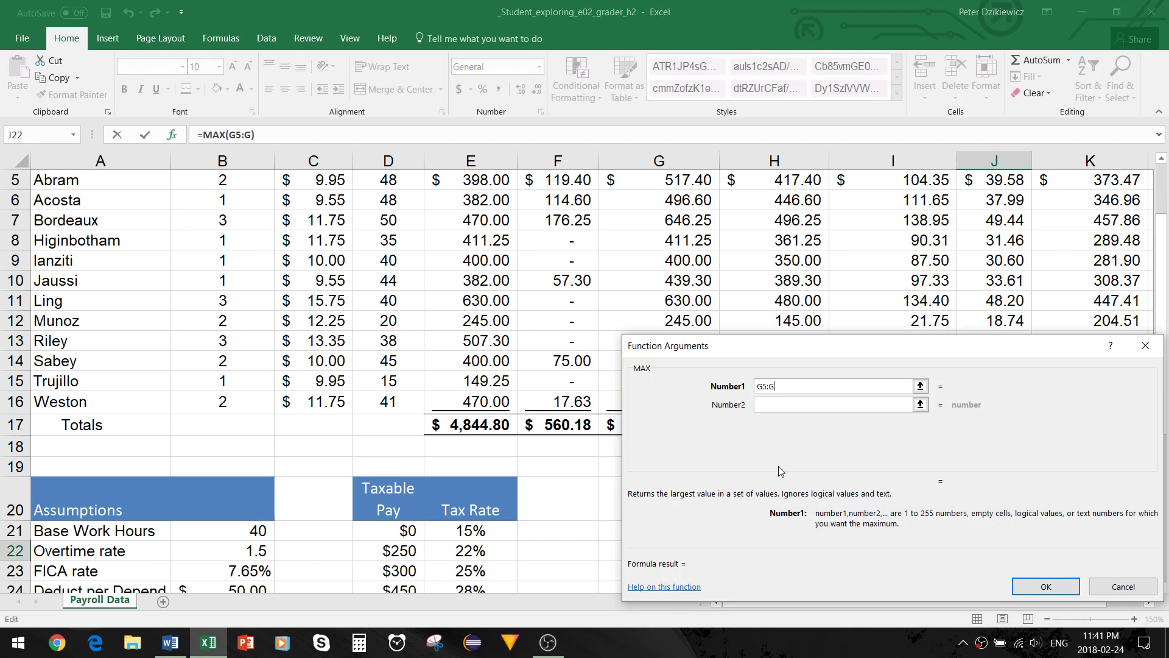
pyautogui.write('G16')
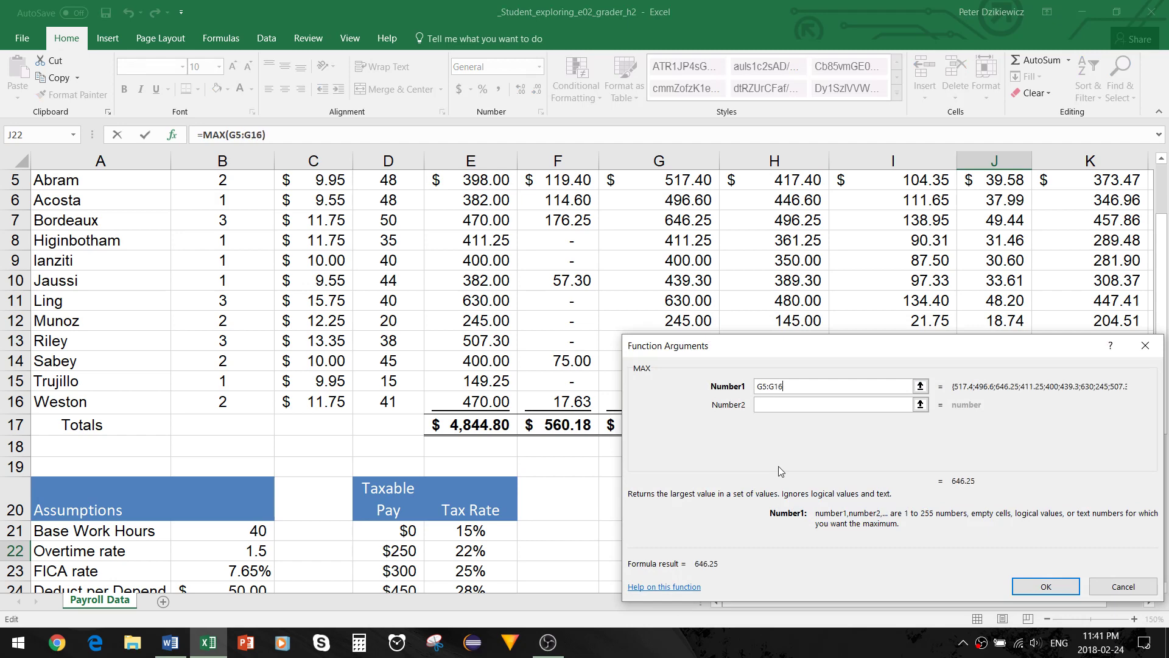
pyautogui.press('Return')
# Insert a MIN function in J23 that returns the lowest gross pay from G5:G16.
pyautogui.click(988, 575)
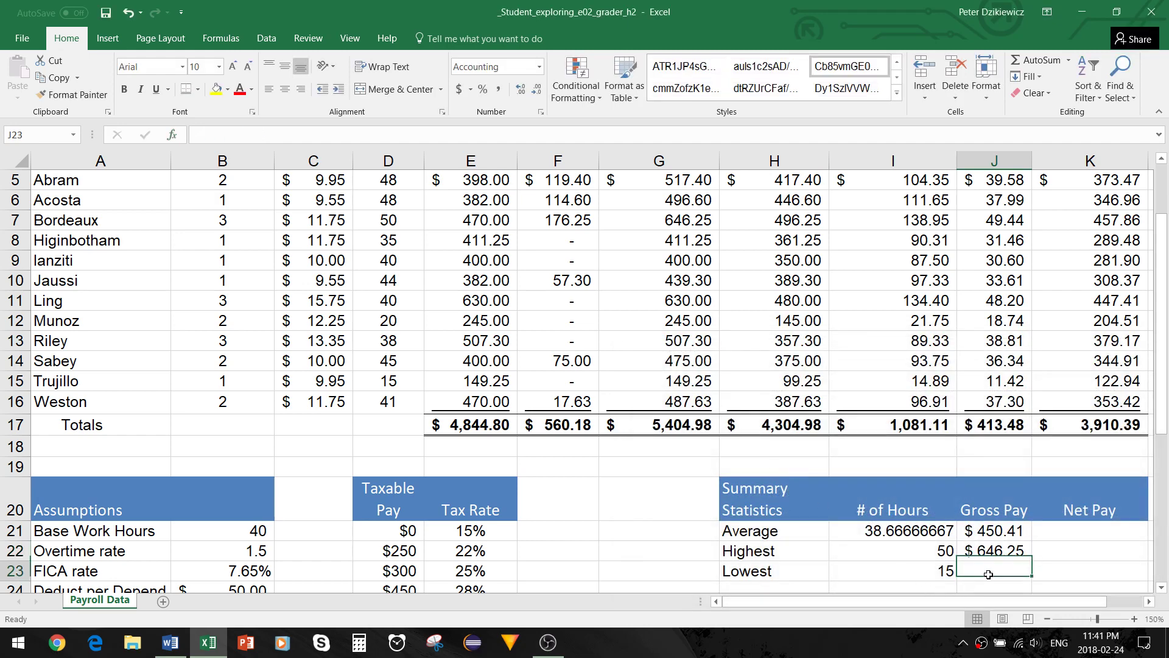
pyautogui.click(174, 137)
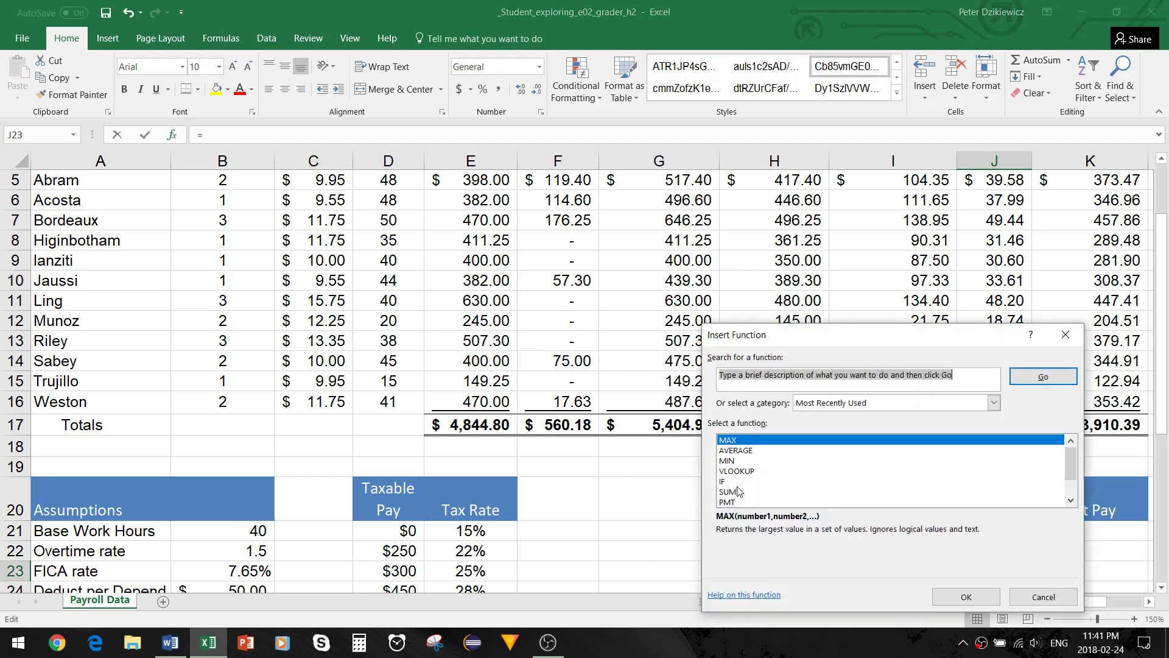
pyautogui.click(728, 461)
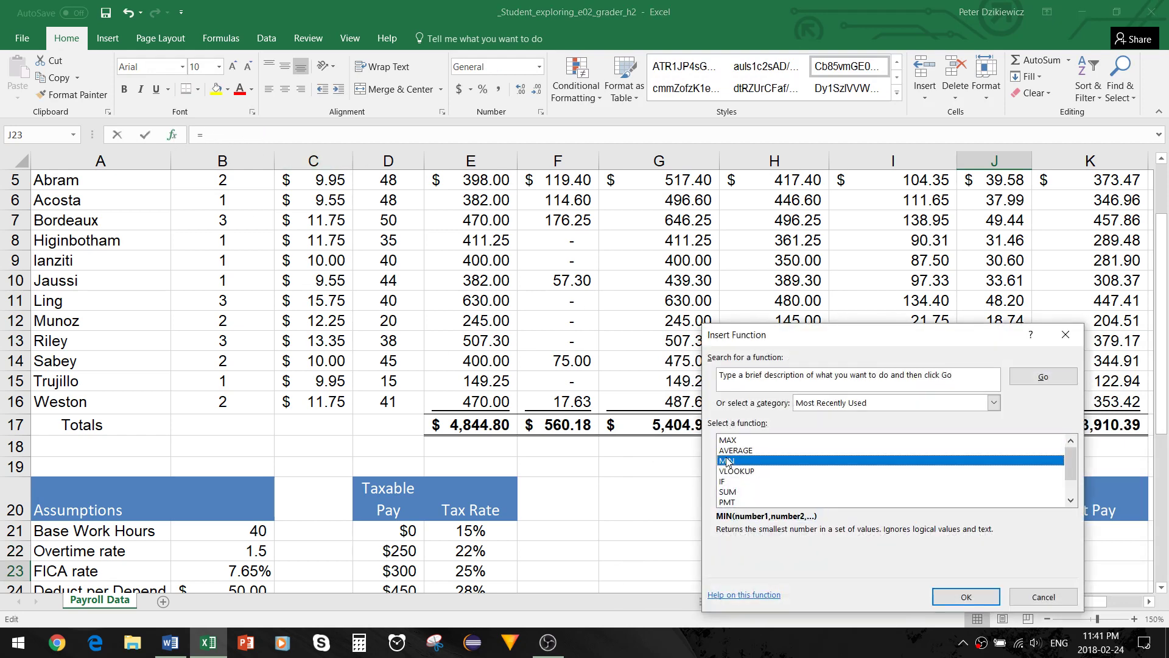
pyautogui.click(965, 597)
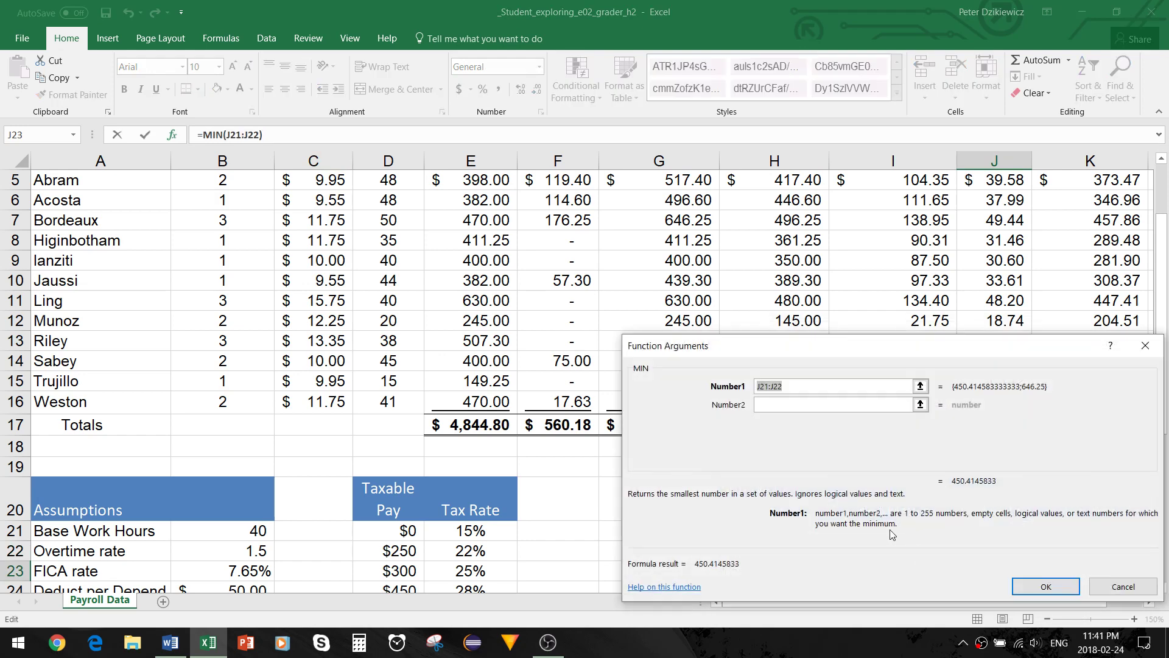
pyautogui.write('G5:')
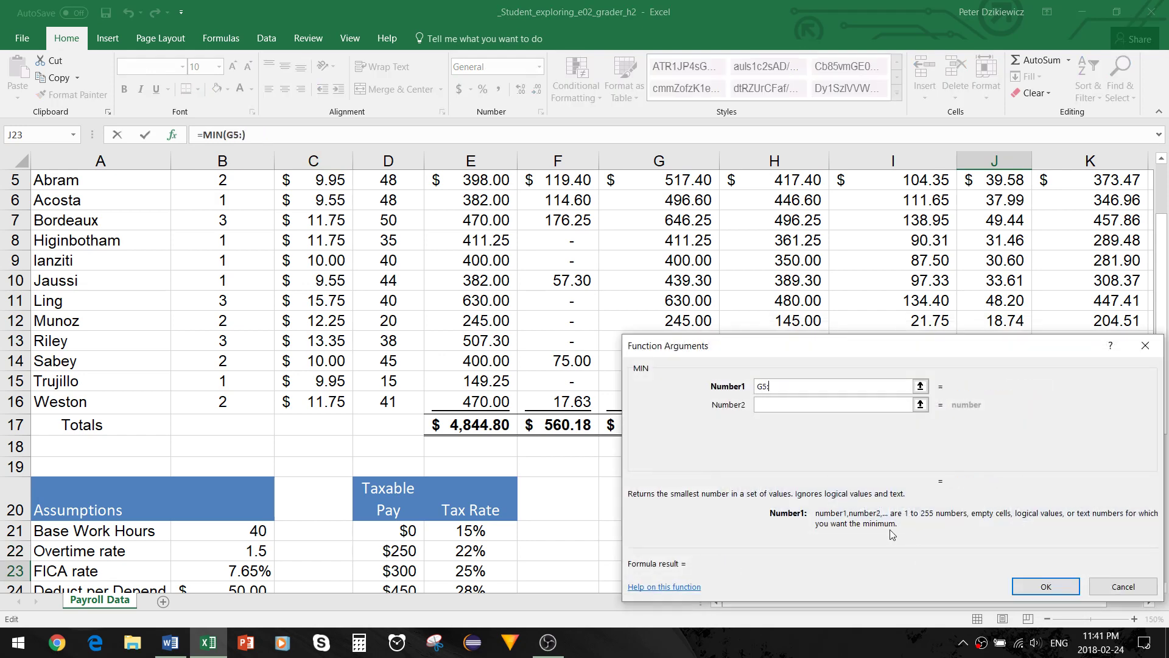
pyautogui.write('G16')
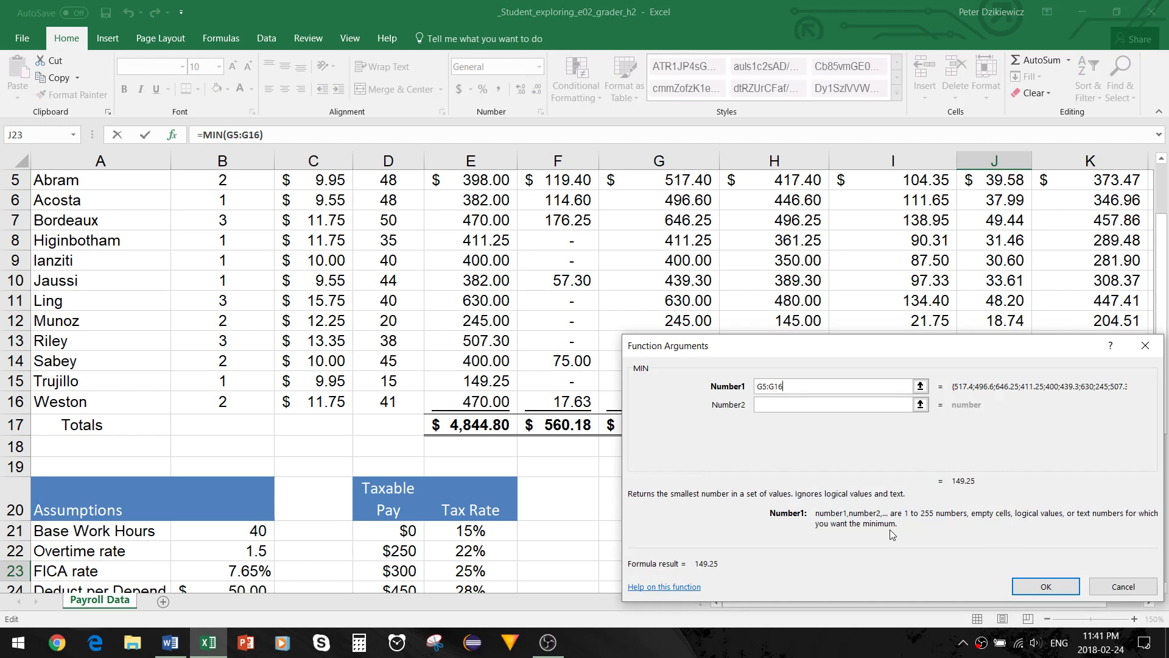
pyautogui.press('Return')
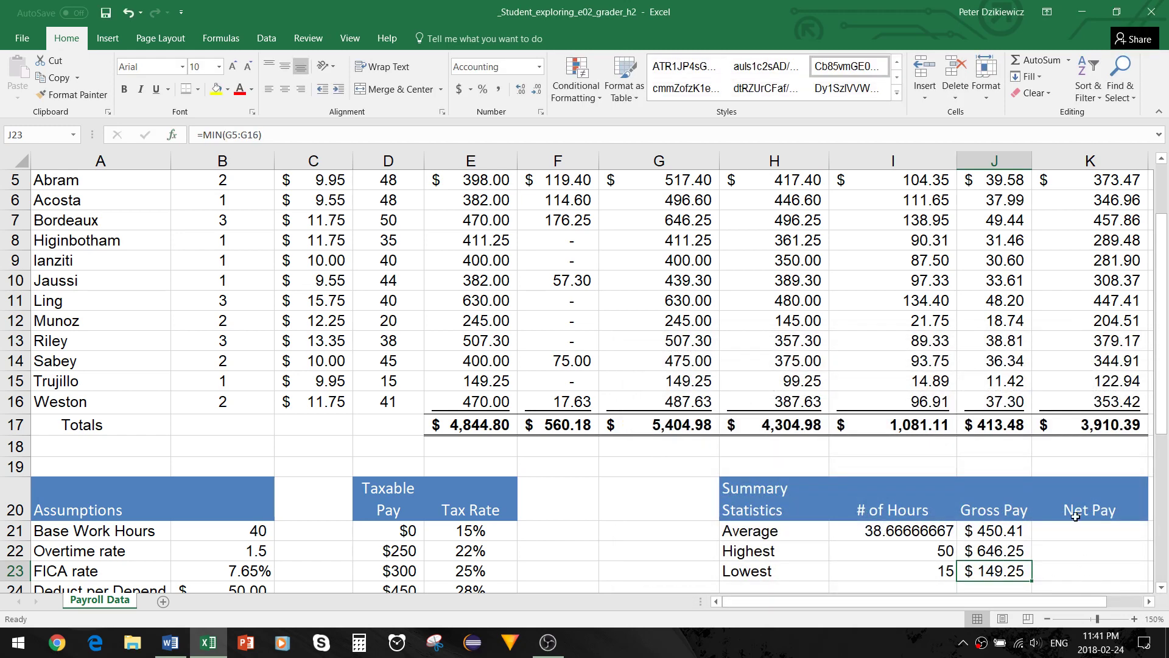
# Insert an AVERAGE function in K21 that averages the net pay in K5:K16.
pyautogui.moveTo(1159, 426); pyautogui.dragTo(1160, 399)
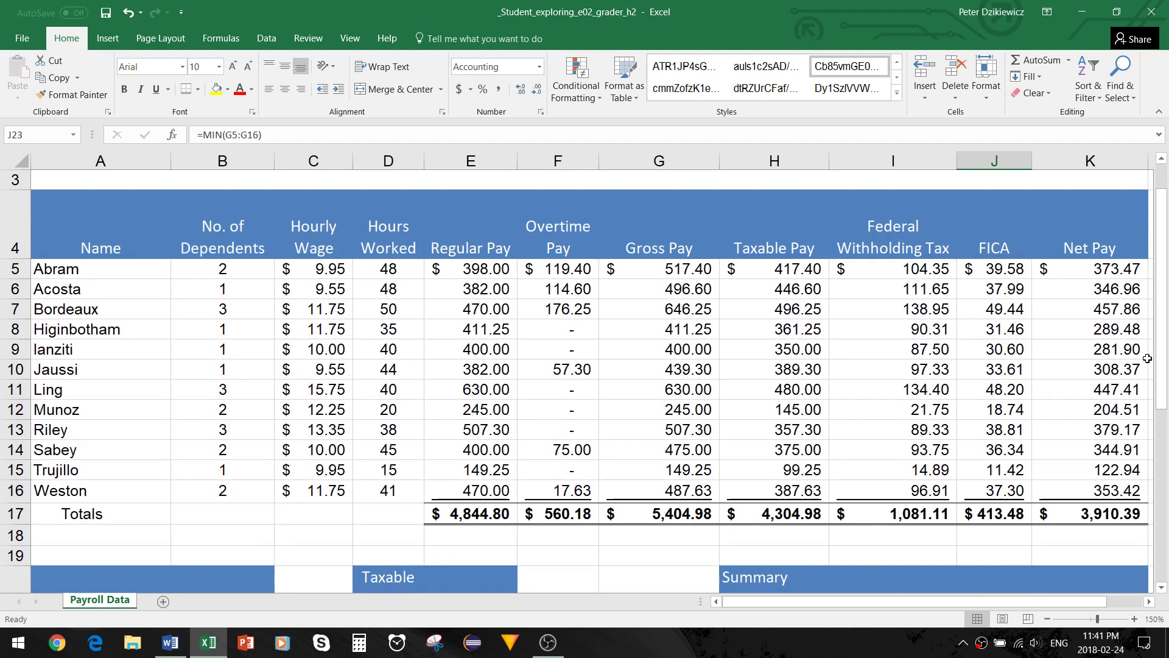
pyautogui.scroll(-2, 1160, 391)
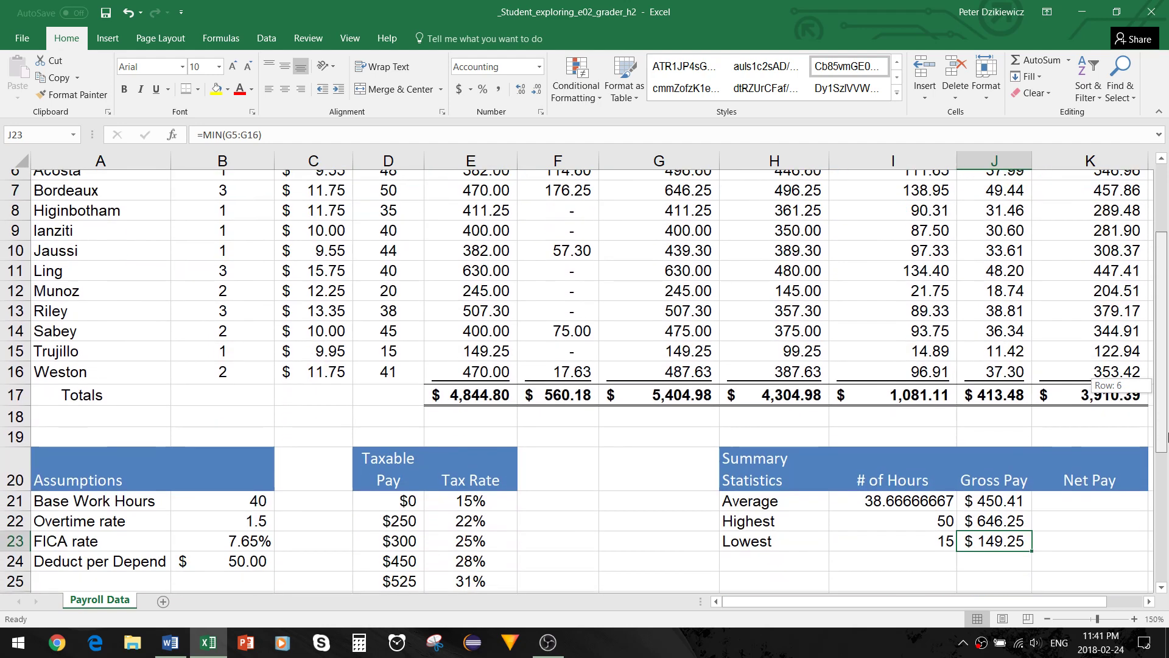
pyautogui.click(1088, 495)
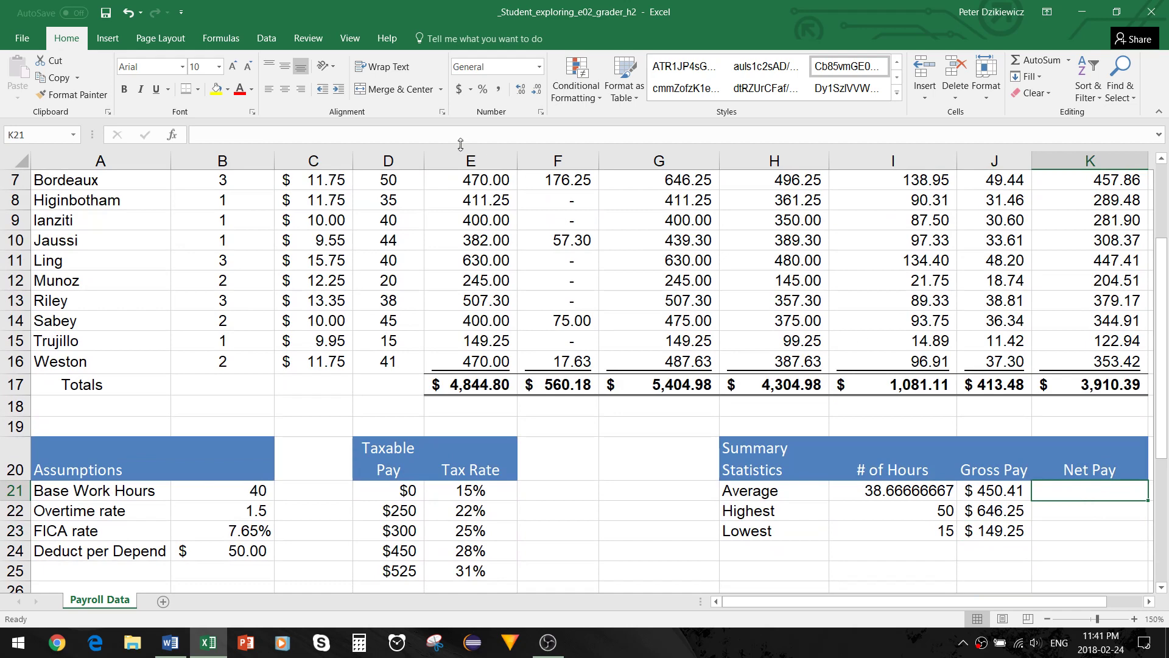
pyautogui.click(172, 134)
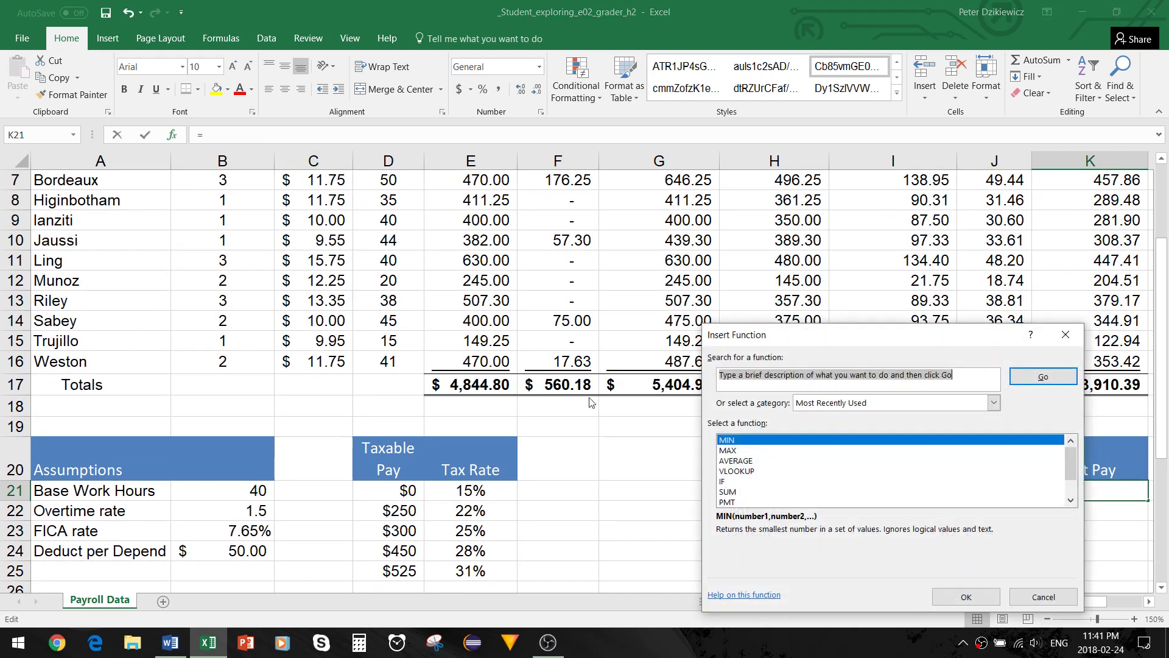
pyautogui.scroll(1, 735, 460)
pyautogui.click(736, 461)
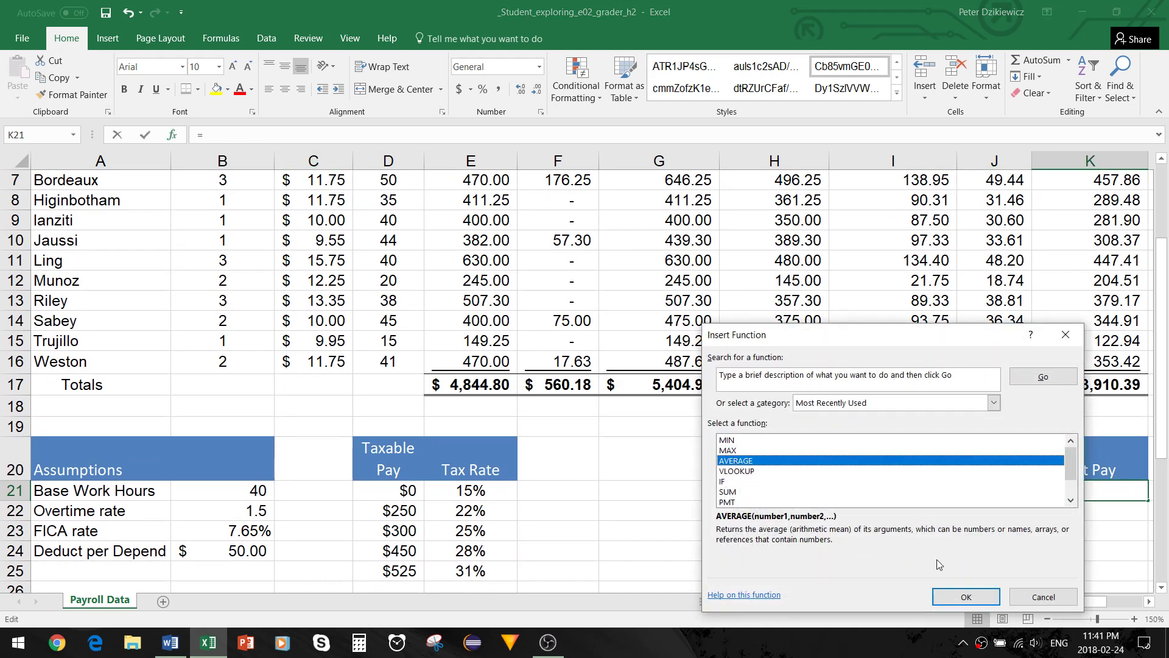
pyautogui.click(967, 596)
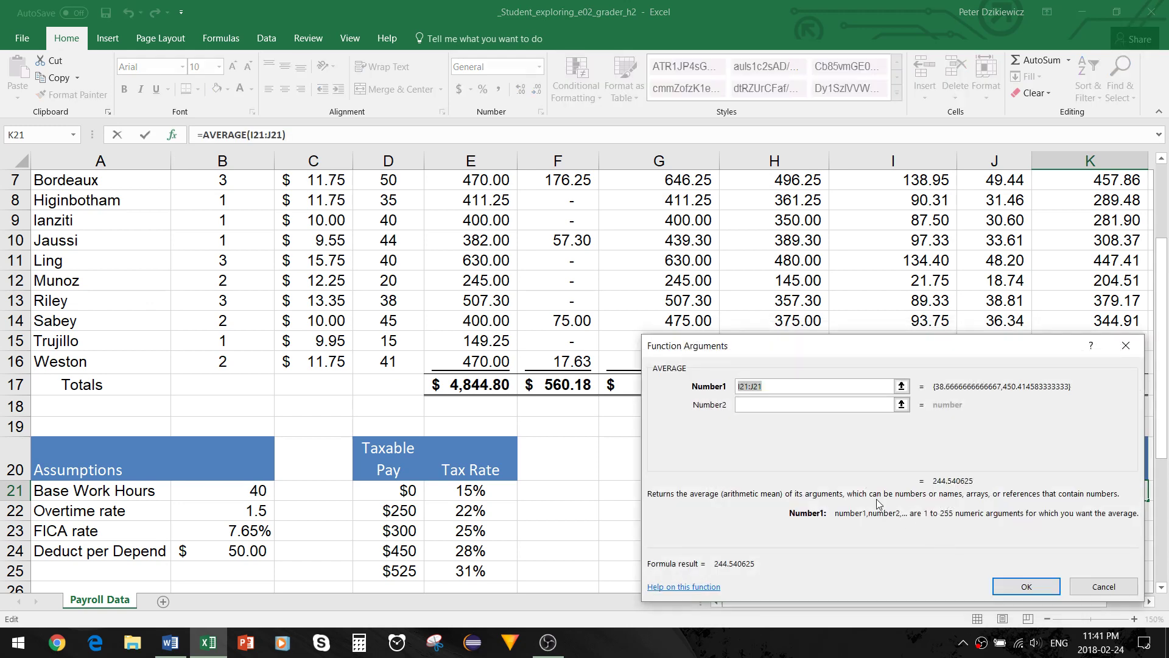
pyautogui.write('K')
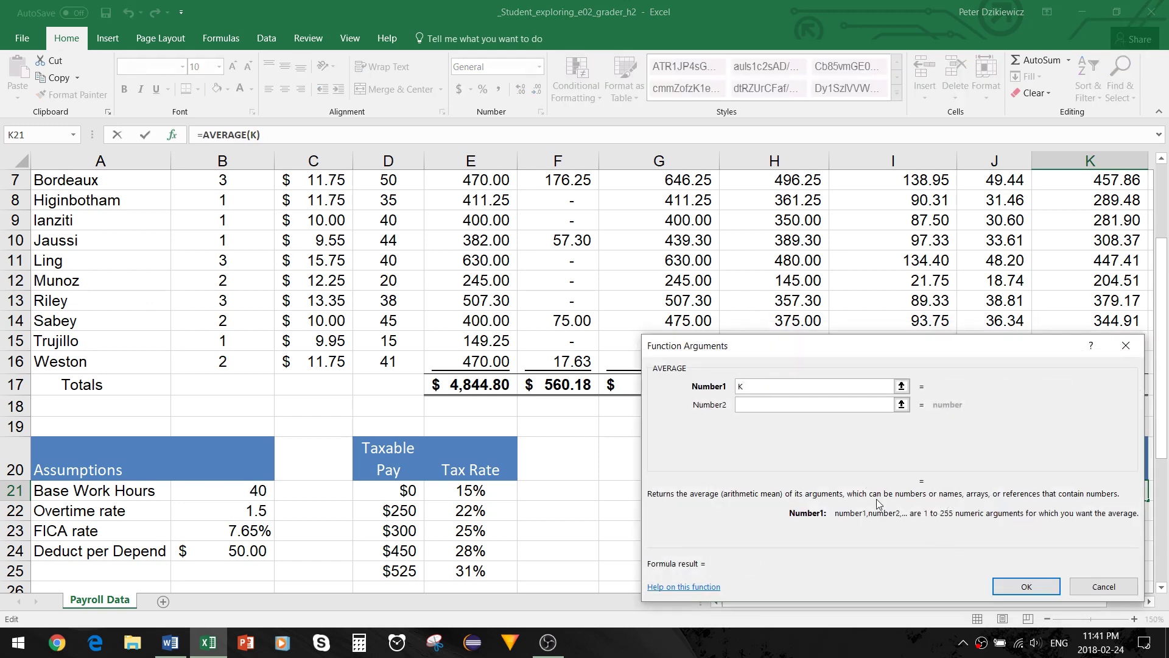
pyautogui.write('5:K16')
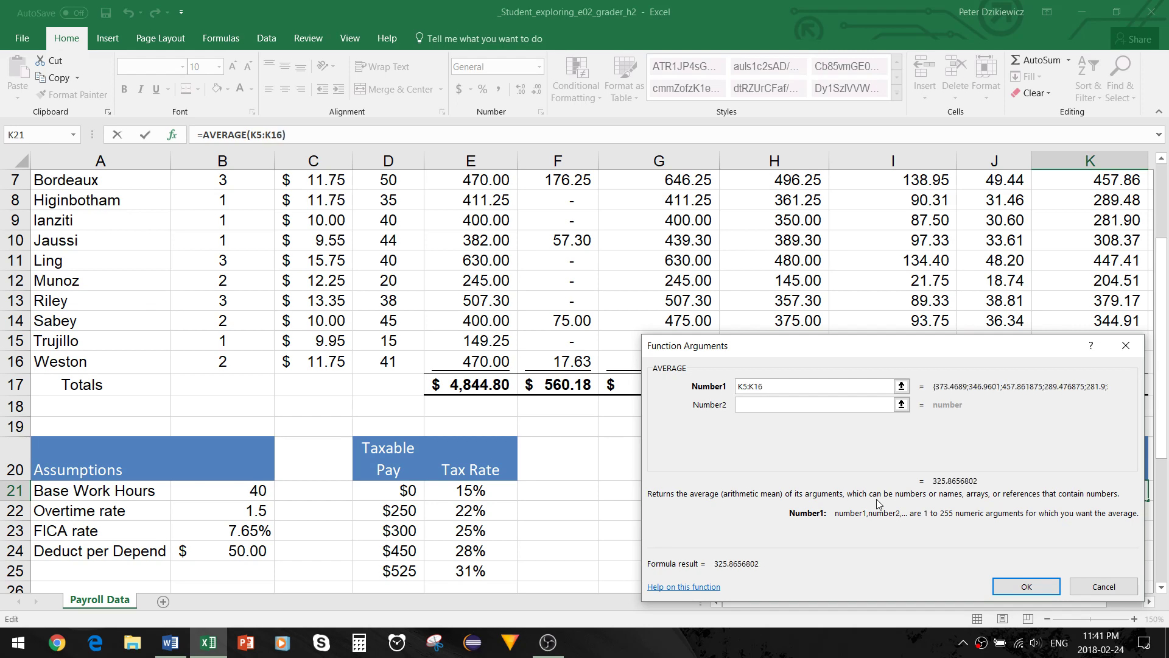
pyautogui.press('Return')
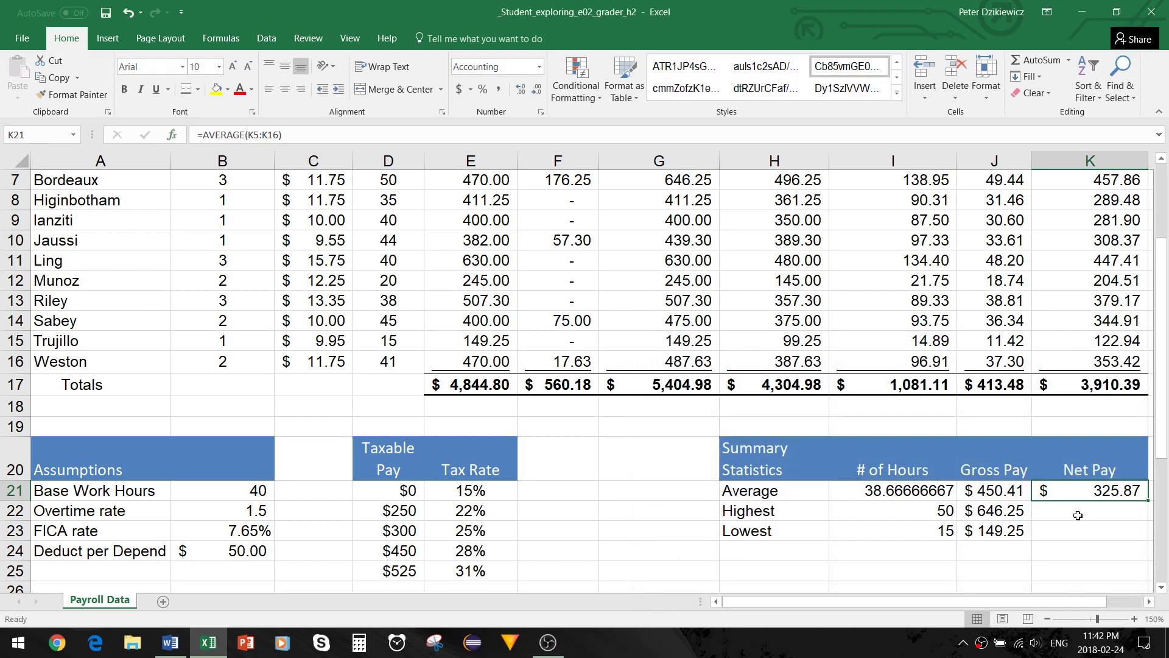
# Insert a MAX function in K22 that returns the highest net pay from K5:K16.
pyautogui.click(1079, 516)
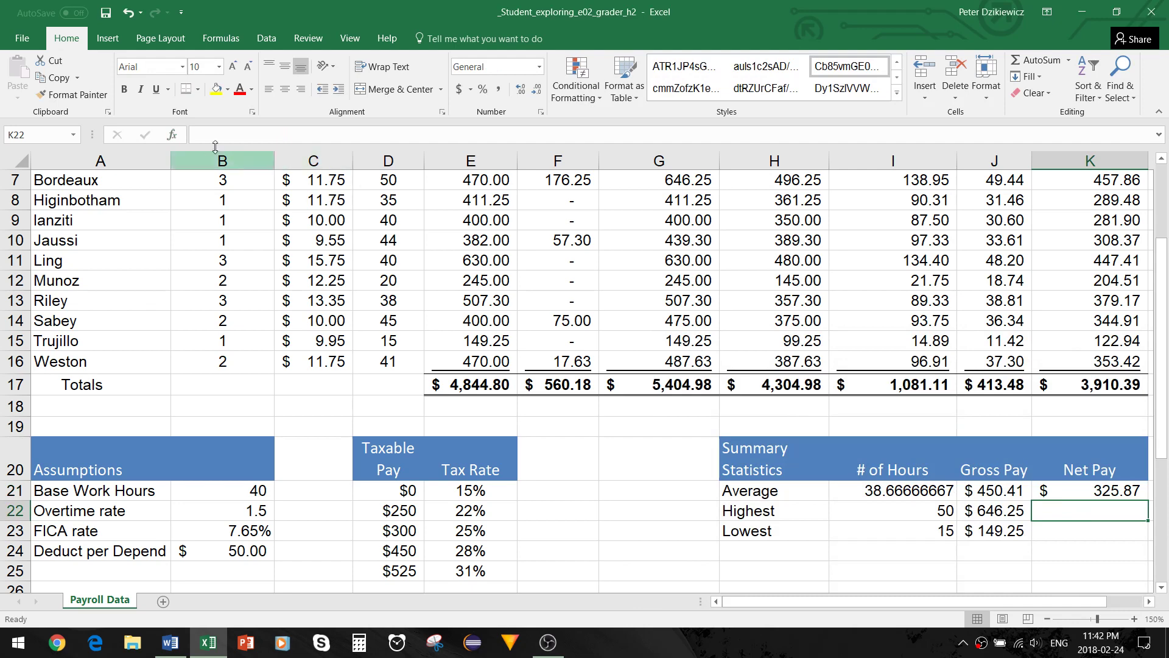
pyautogui.click(176, 136)
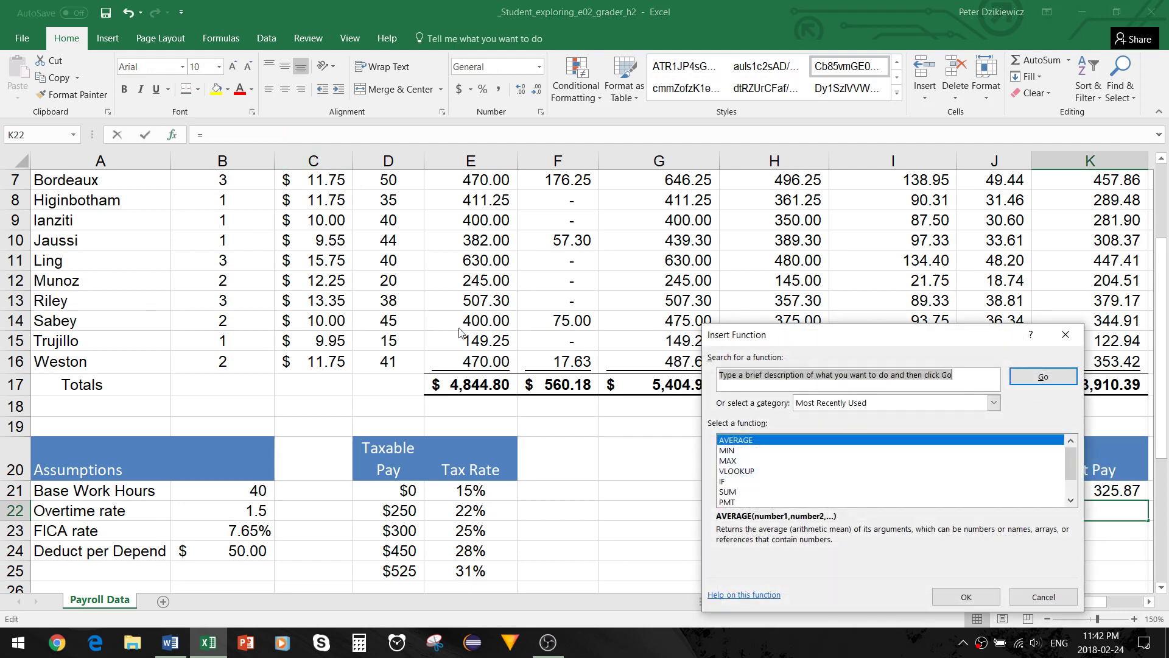
pyautogui.click(738, 461)
pyautogui.click(954, 598)
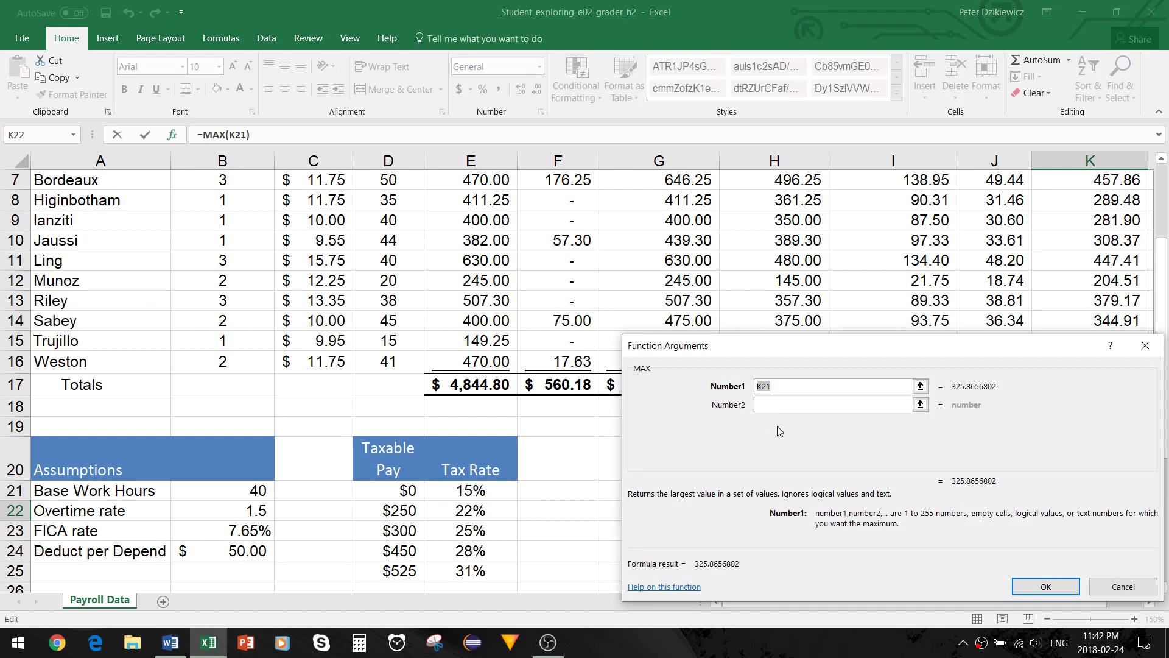
pyautogui.write('K5:K16')
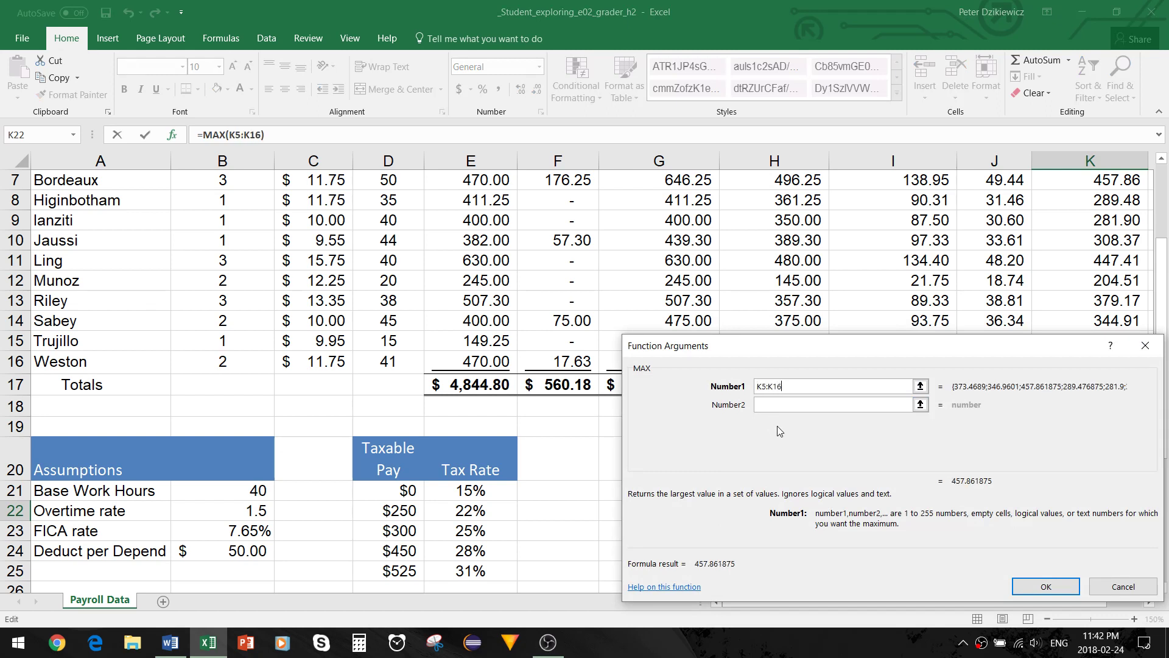
pyautogui.press('Return')
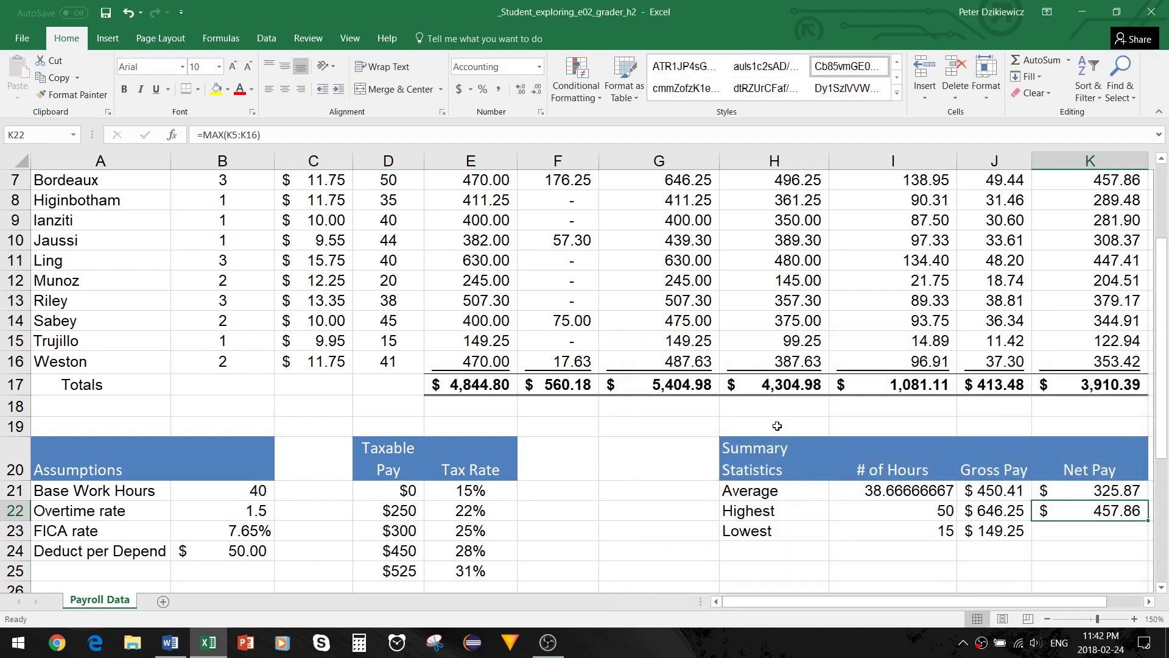
# Insert a MIN function in K23 that returns the lowest net pay from K5:K16.
pyautogui.click(1076, 531)
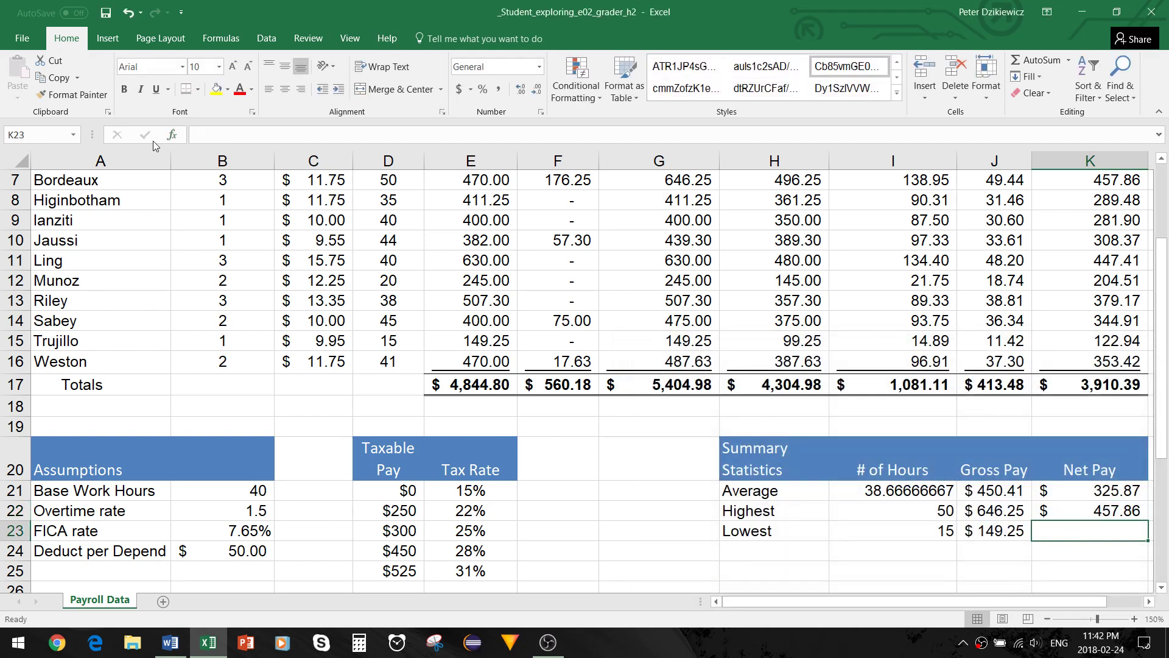
pyautogui.click(171, 134)
pyautogui.click(734, 462)
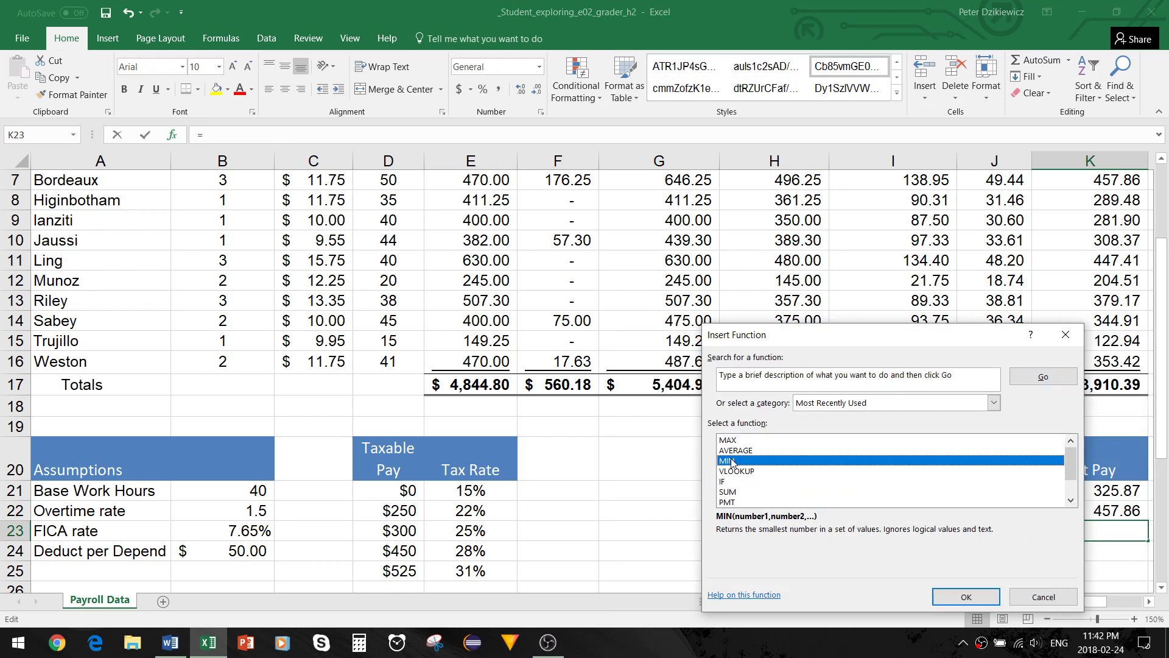
pyautogui.click(966, 597)
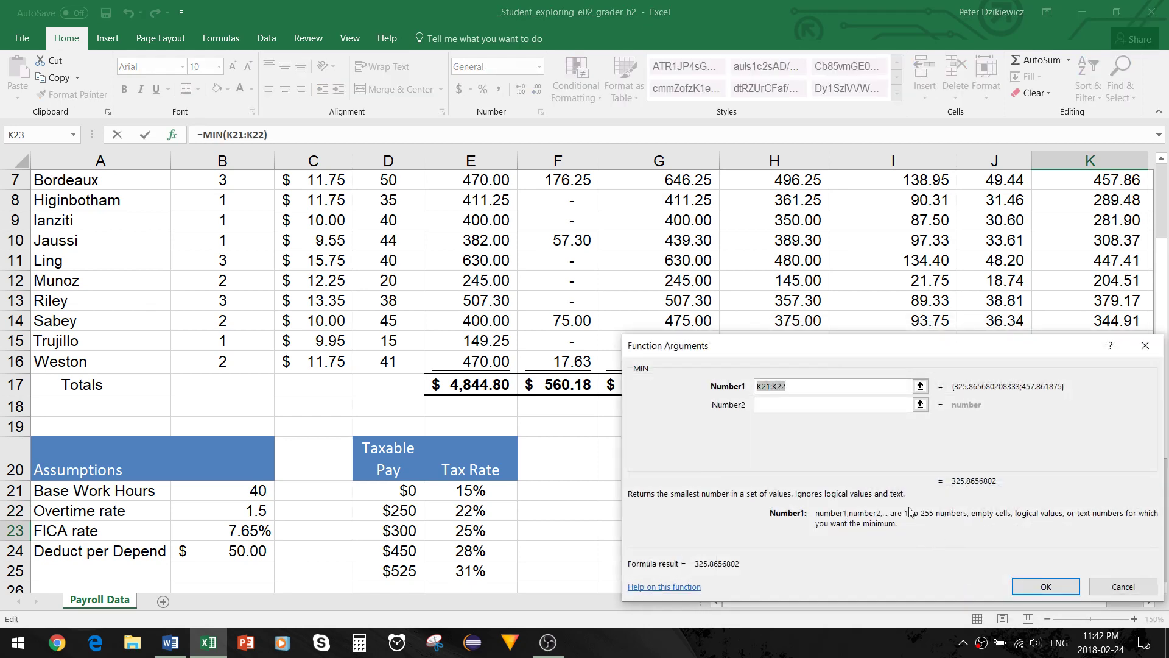
pyautogui.write('K5:')
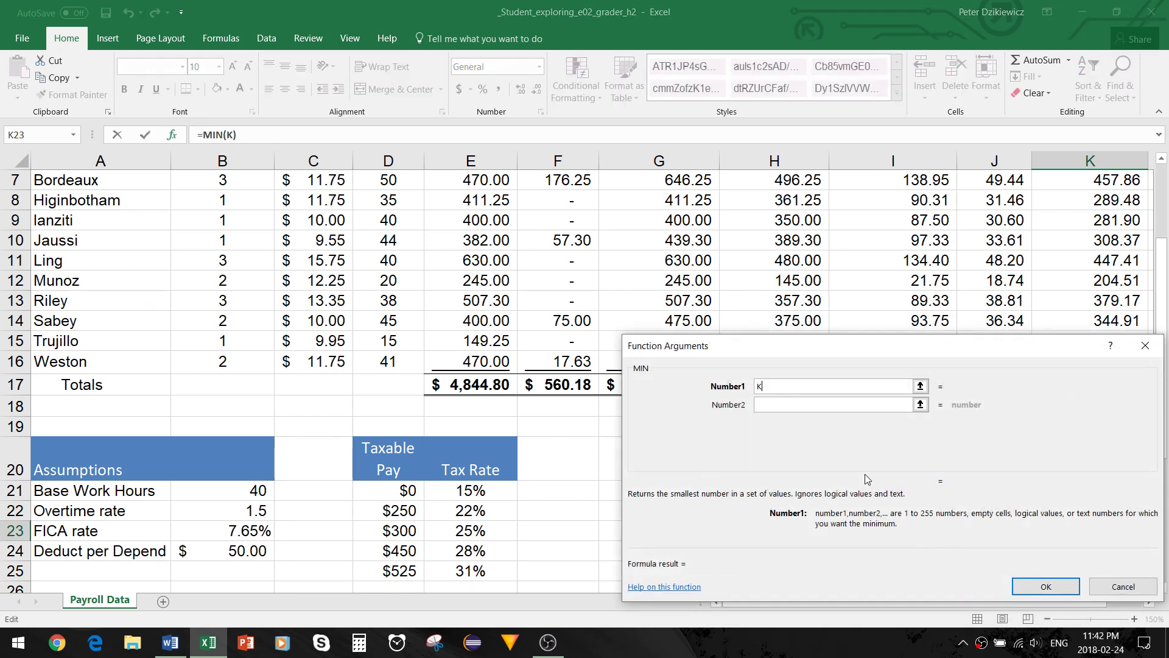
pyautogui.write('K16')
pyautogui.press('Return')
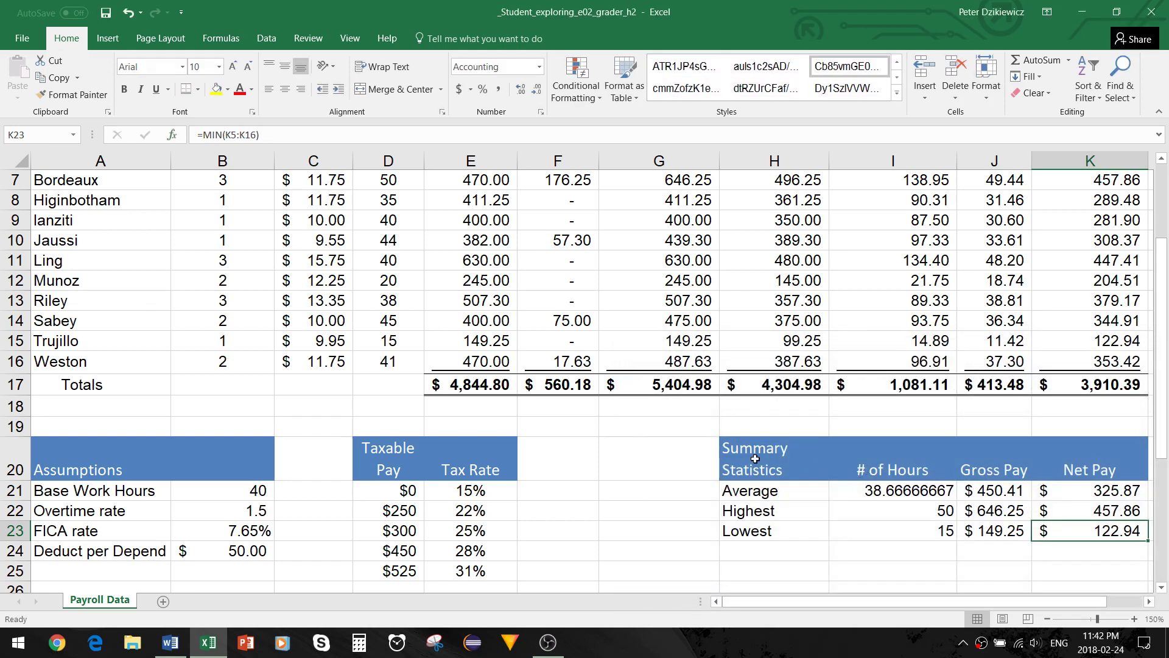
# Check instruction 8's formatting requirement in Word, and format the # of Hours statistics in I21:I23 in Excel as General with one decimal place.
pyautogui.hotkey('alt', 'Tab')
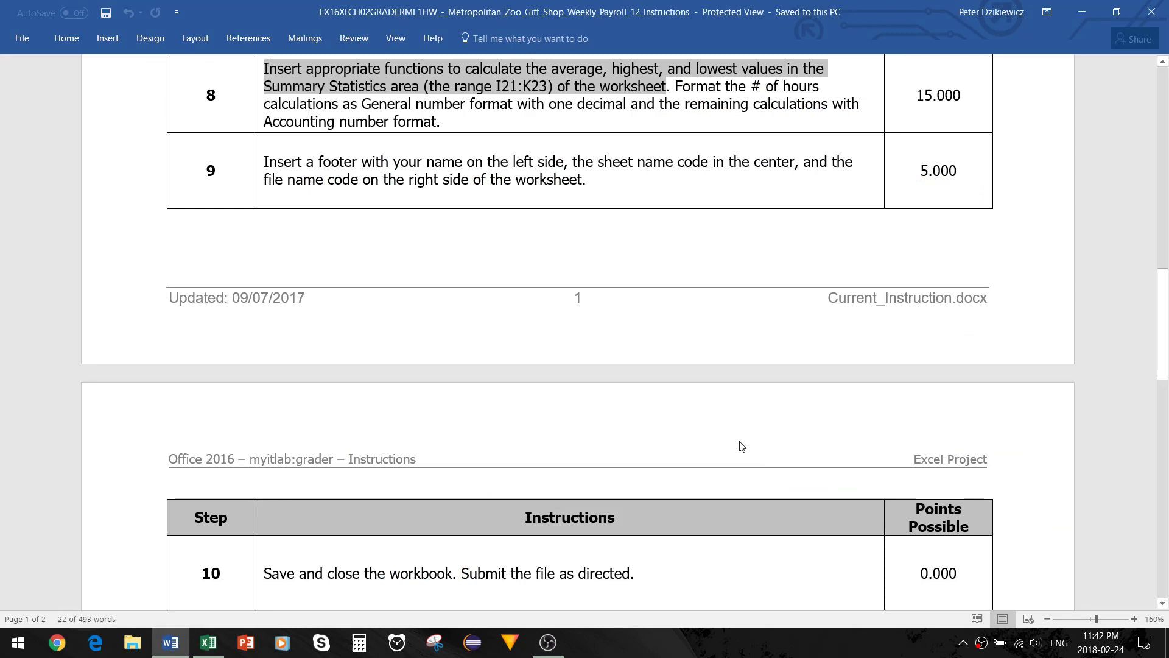
pyautogui.click(677, 85)
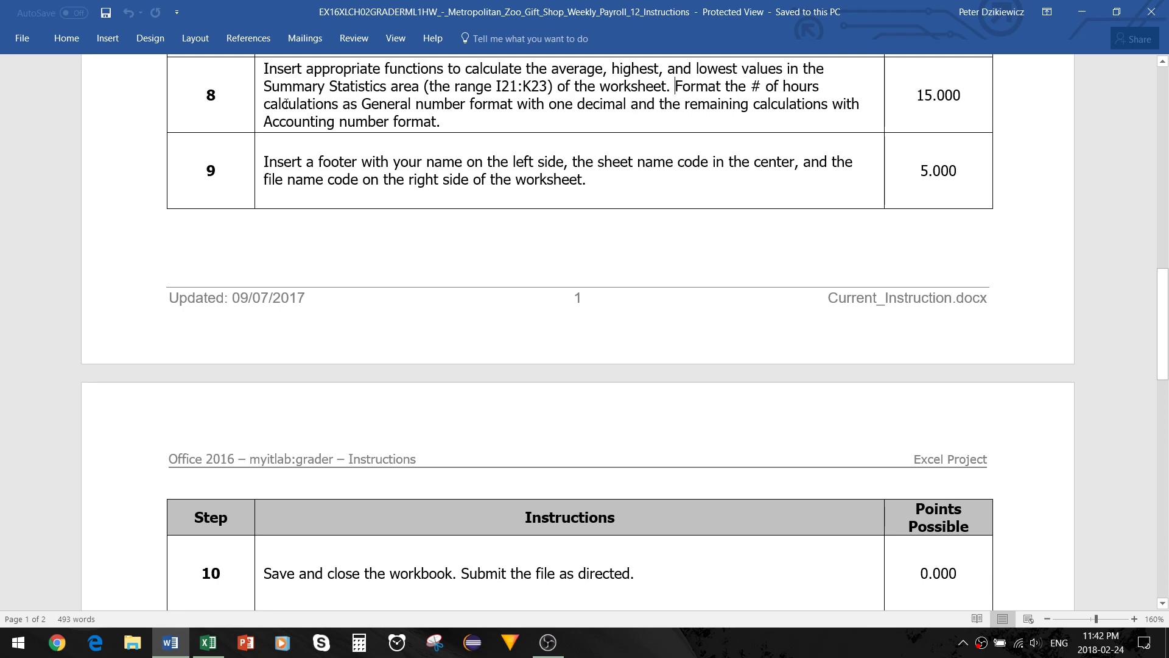
pyautogui.moveTo(287, 105); pyautogui.dragTo(618, 117)
pyautogui.hotkey('alt', 'Tab')
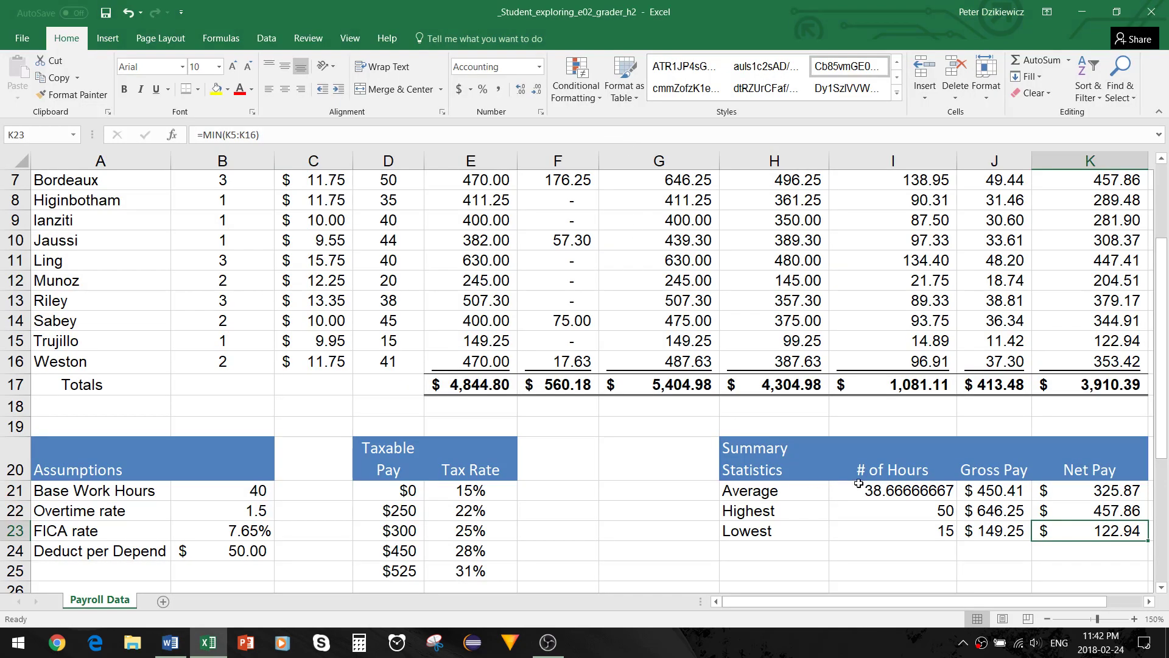
pyautogui.moveTo(930, 491); pyautogui.dragTo(931, 530)
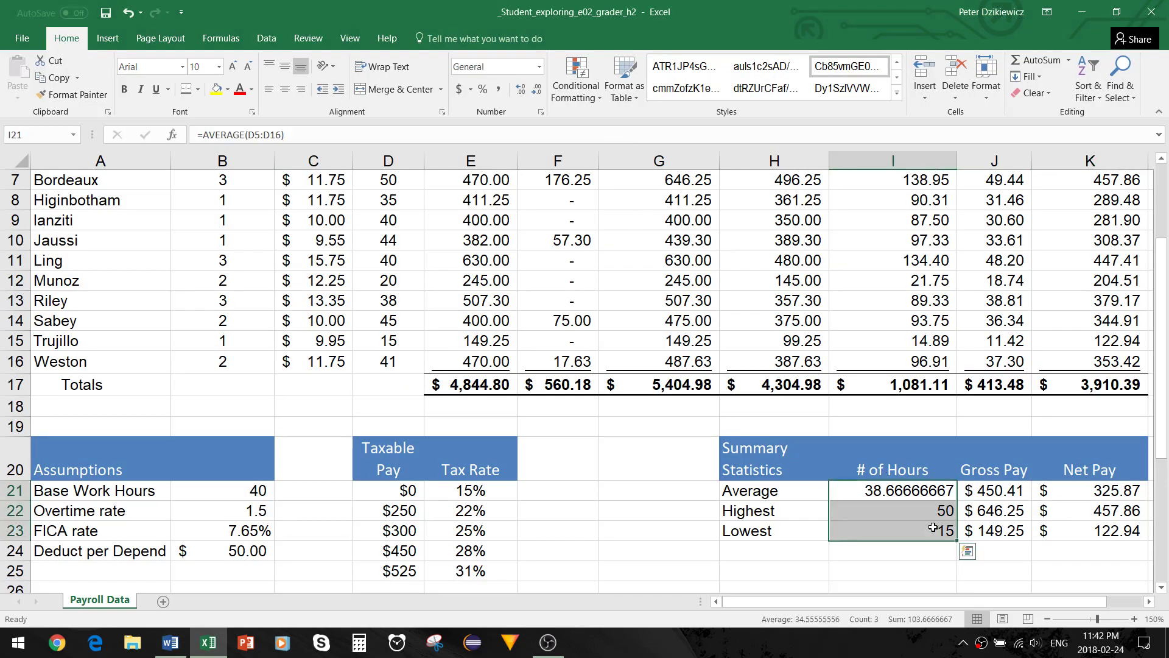
pyautogui.click(539, 67)
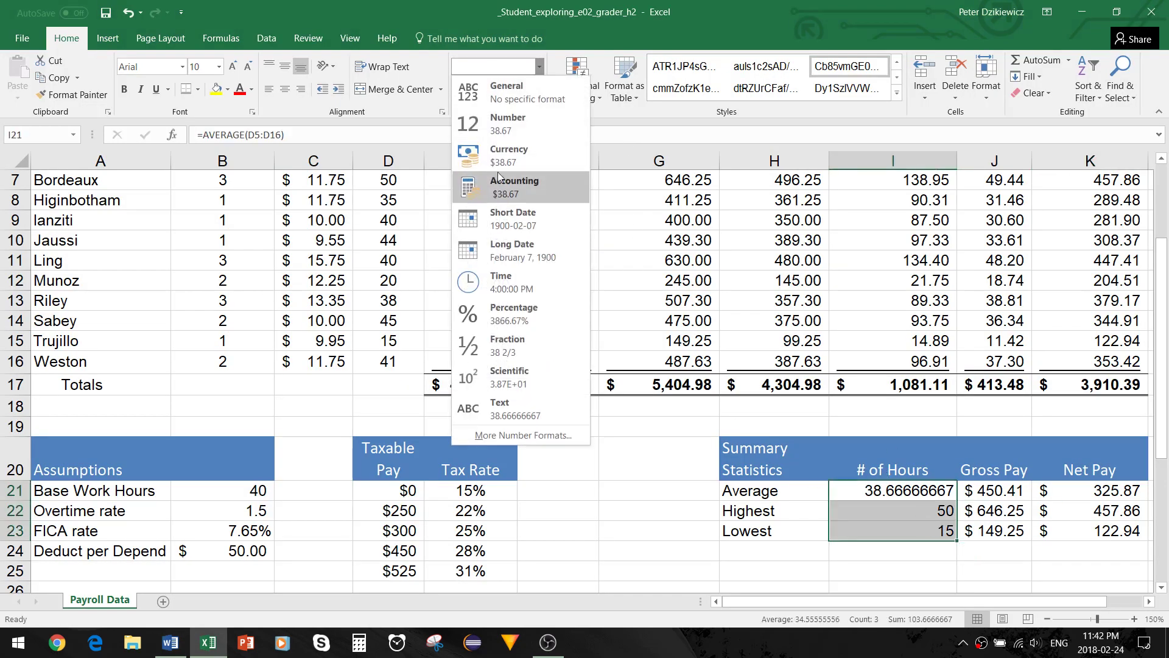
pyautogui.click(498, 99)
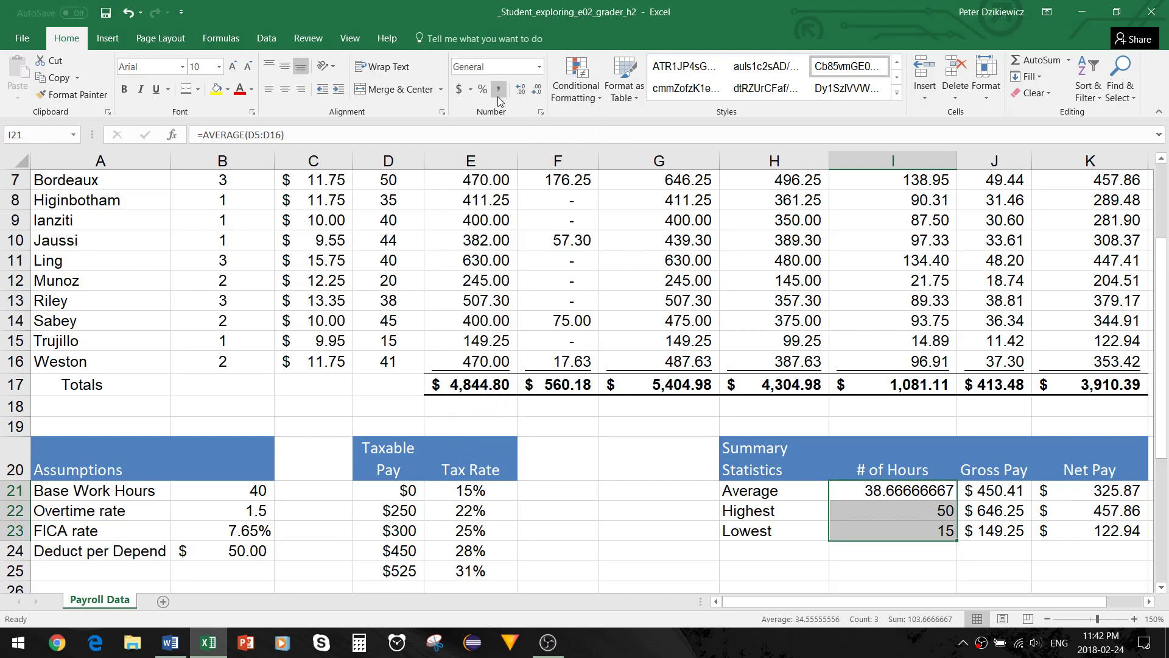
pyautogui.click(535, 91)
pyautogui.click(536, 92)
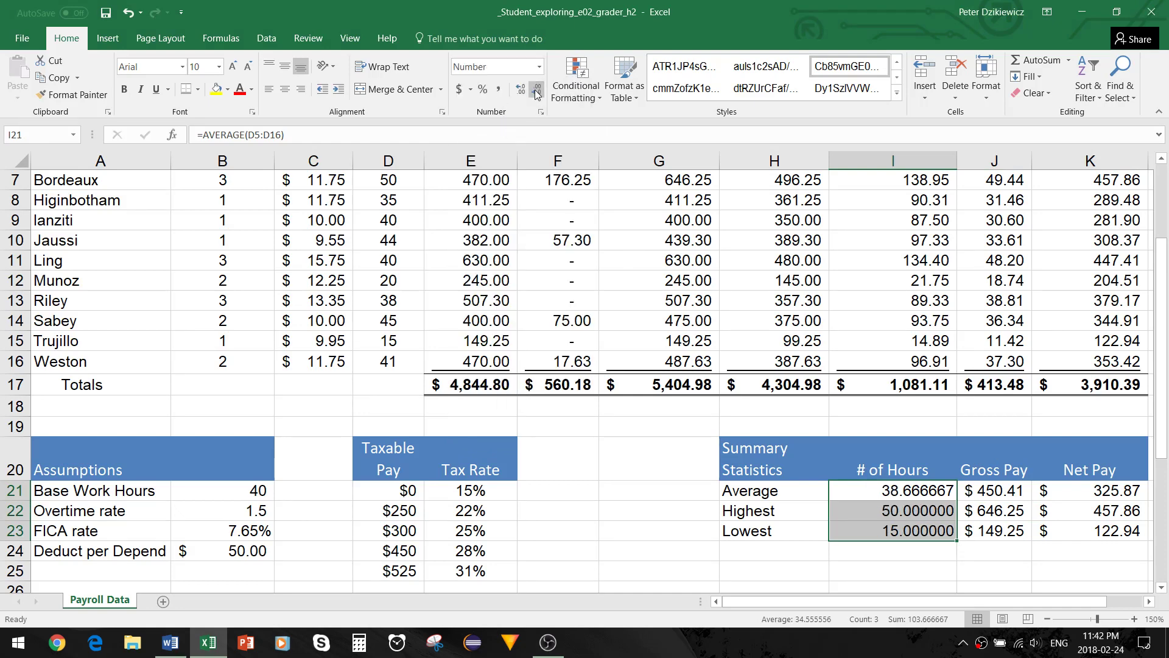
pyautogui.click(536, 91)
pyautogui.click(536, 92)
pyautogui.click(535, 92)
pyautogui.click(536, 91)
pyautogui.click(536, 91)
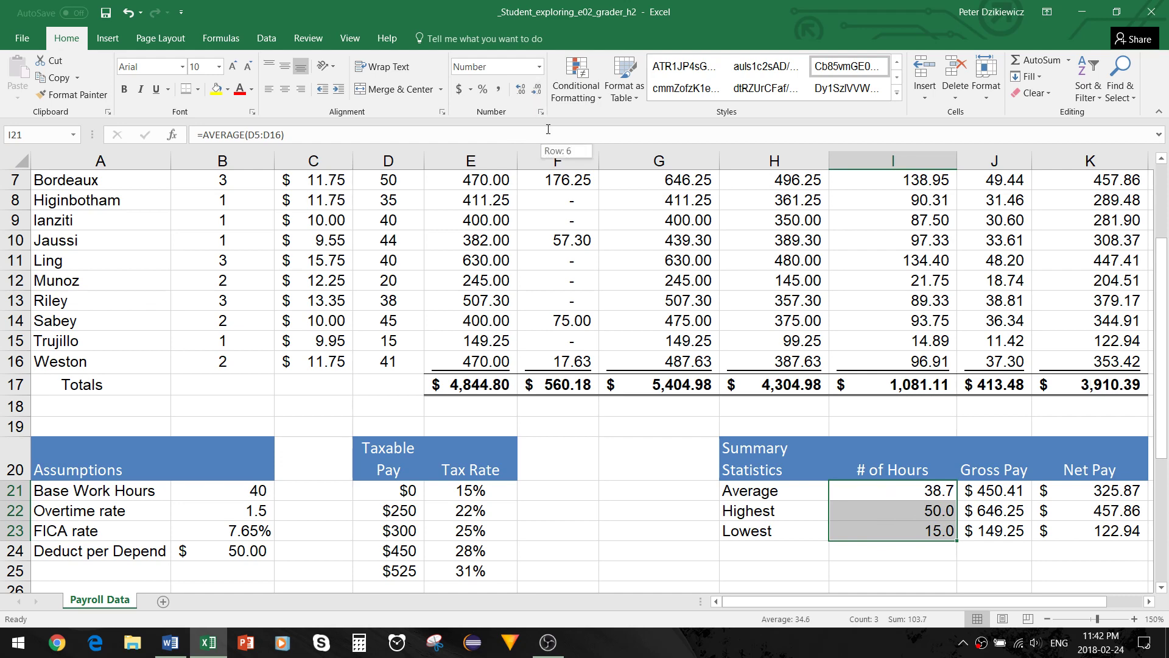
# Recheck instruction 8 in Word and apply the Accounting number format to the gross and net pay statistics in J21:K23.
pyautogui.hotkey('alt', 'Tab')
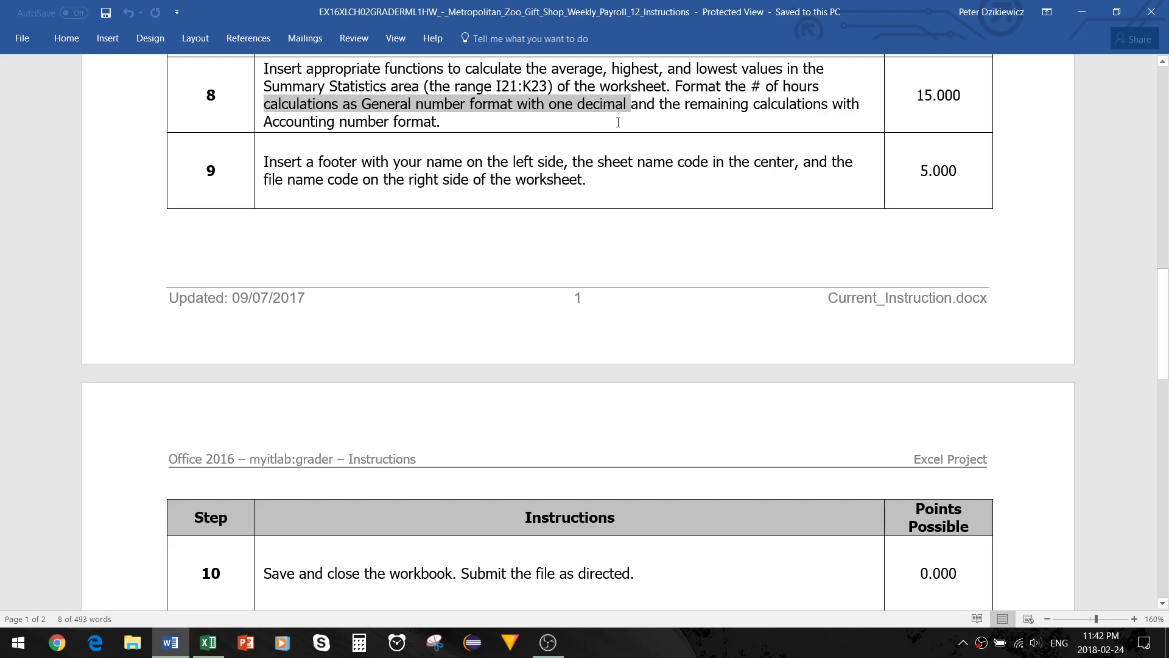
pyautogui.hotkey('alt', 'Tab')
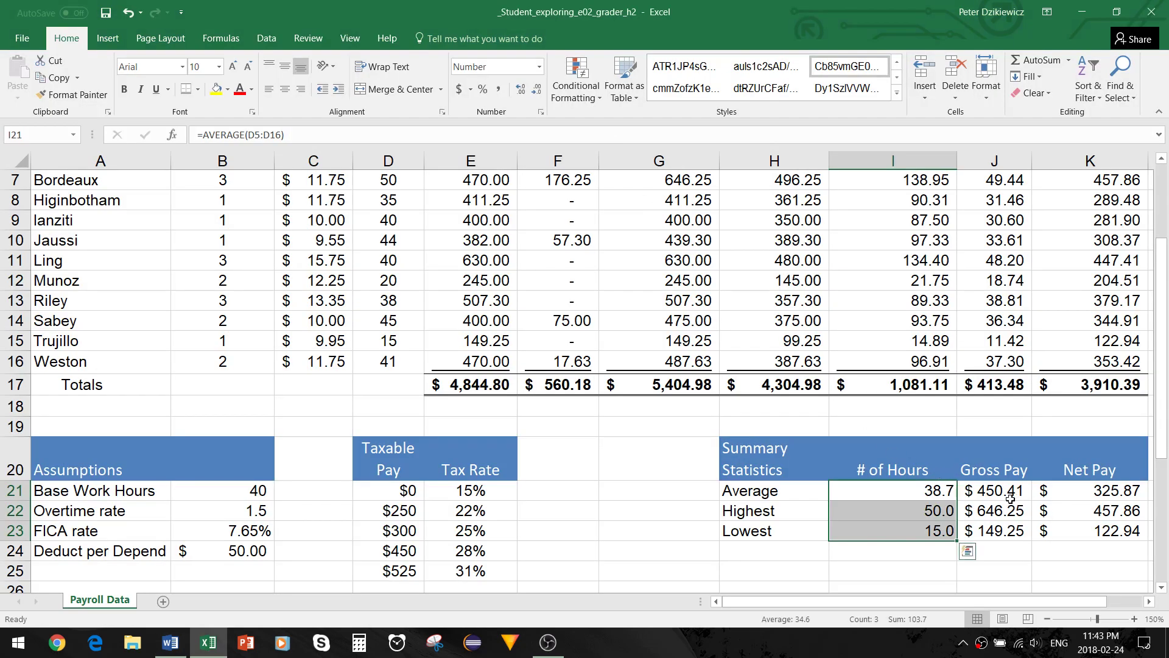
pyautogui.moveTo(1008, 490); pyautogui.dragTo(1093, 531)
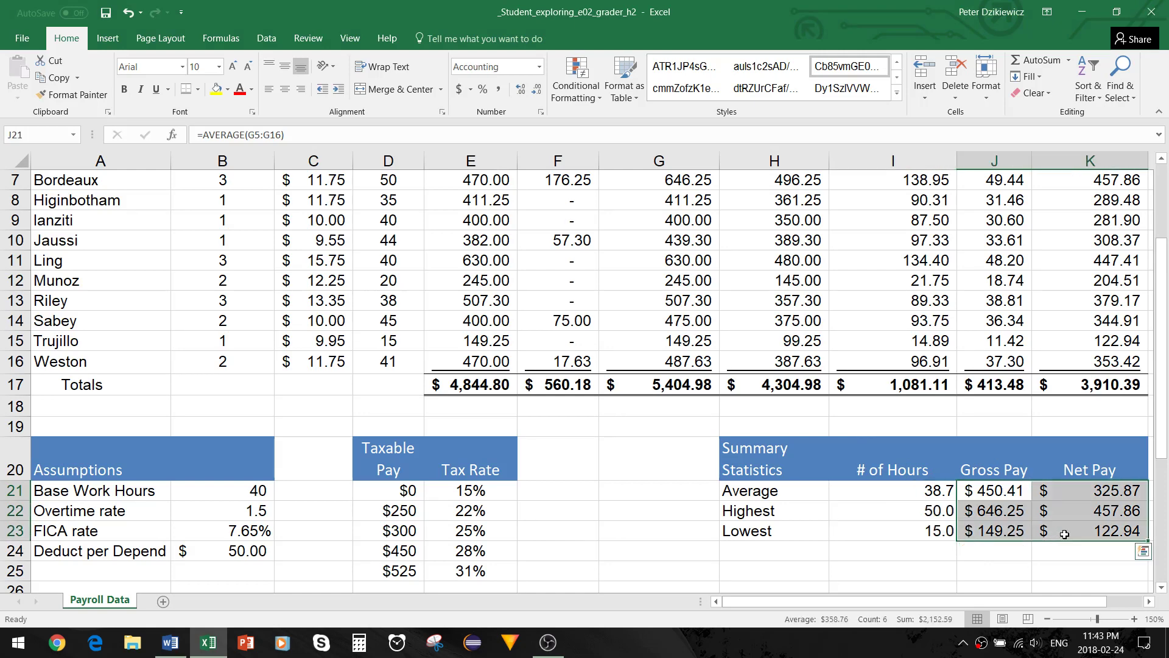
pyautogui.click(539, 67)
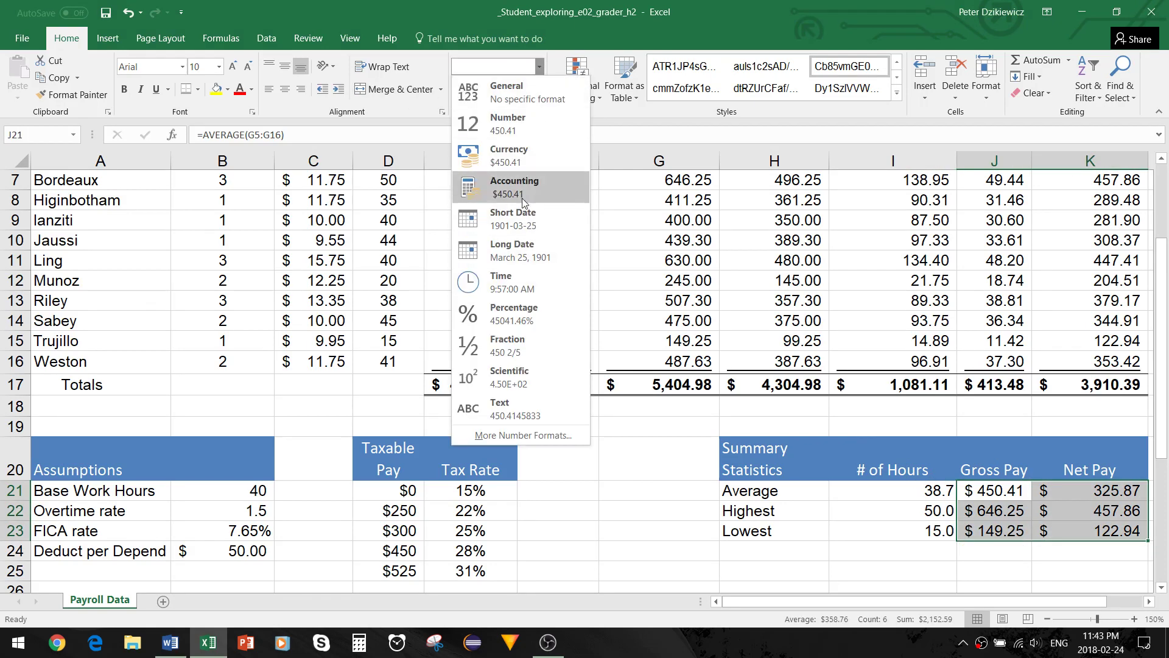
pyautogui.click(518, 186)
pyautogui.scroll(-2, 991, 453)
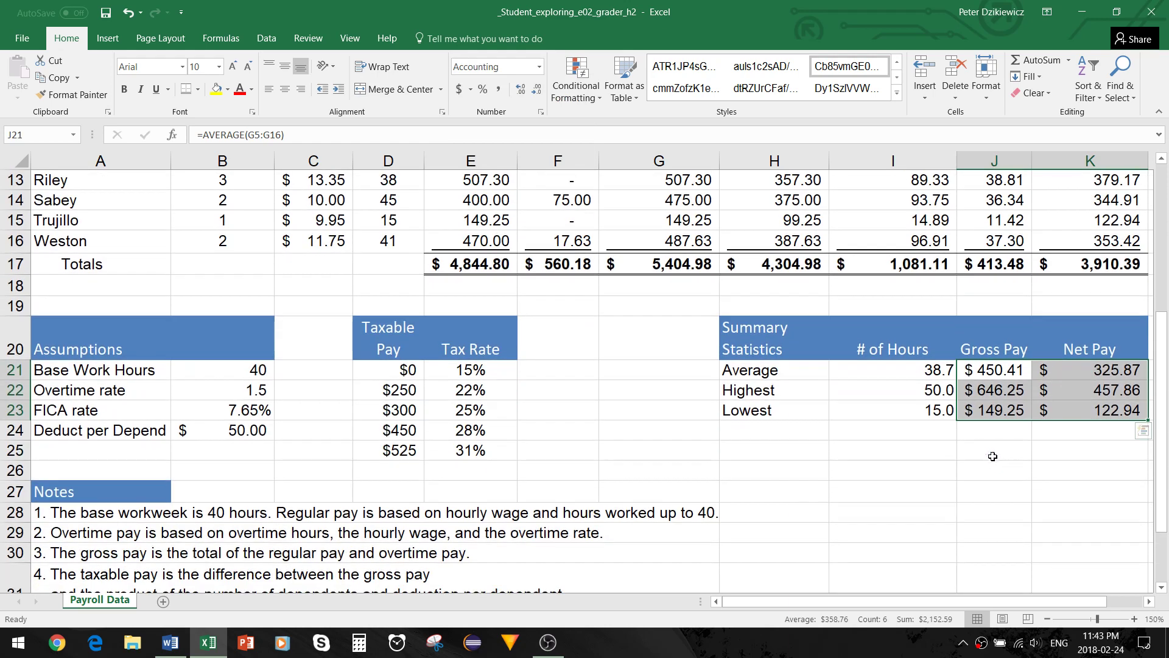
# Read instruction 9 in Word and start a custom footer for the Excel payroll sheet with "Your name" in its left section.
pyautogui.hotkey('alt', 'Tab')
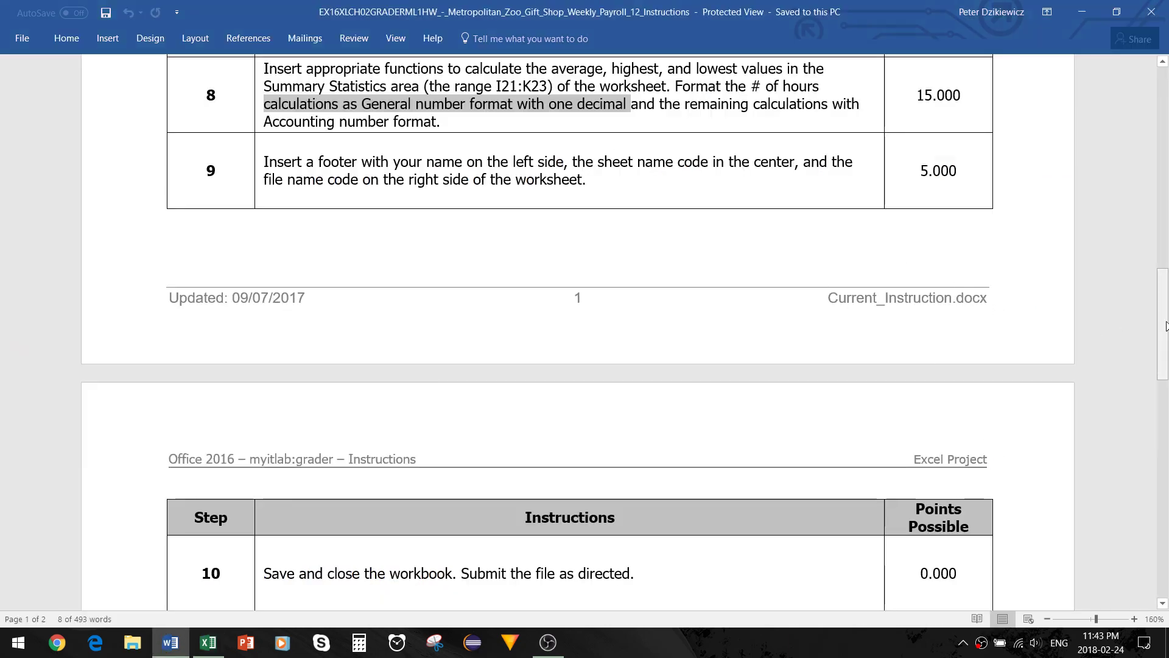
pyautogui.moveTo(1164, 326); pyautogui.dragTo(1164, 343)
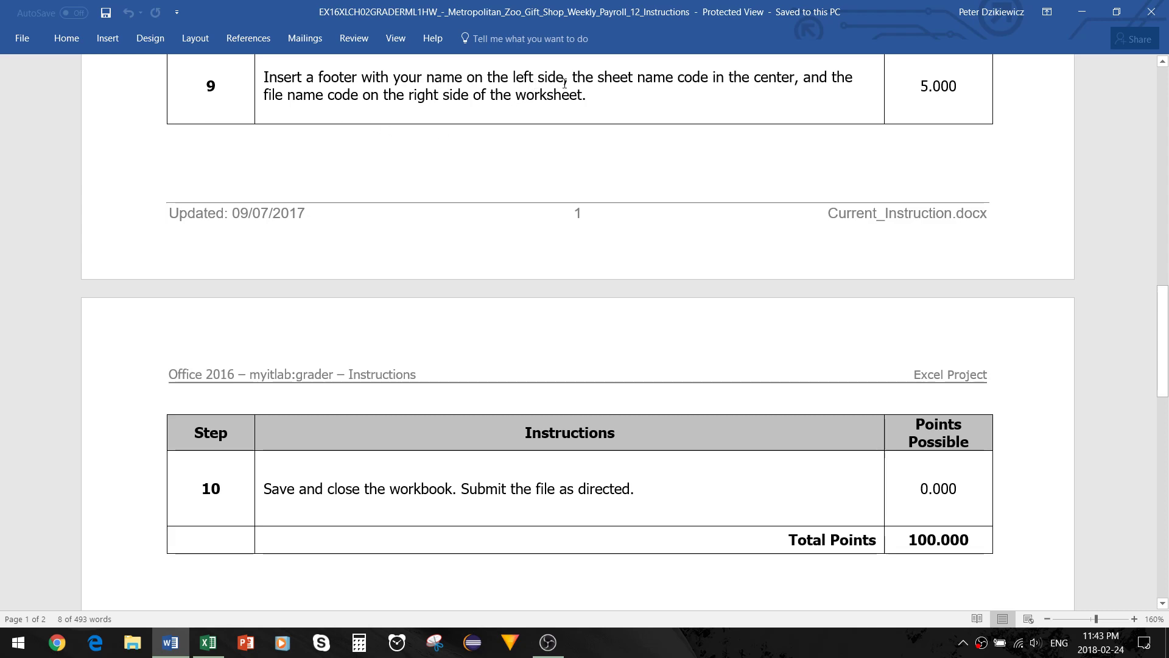
pyautogui.hotkey('alt', 'Tab')
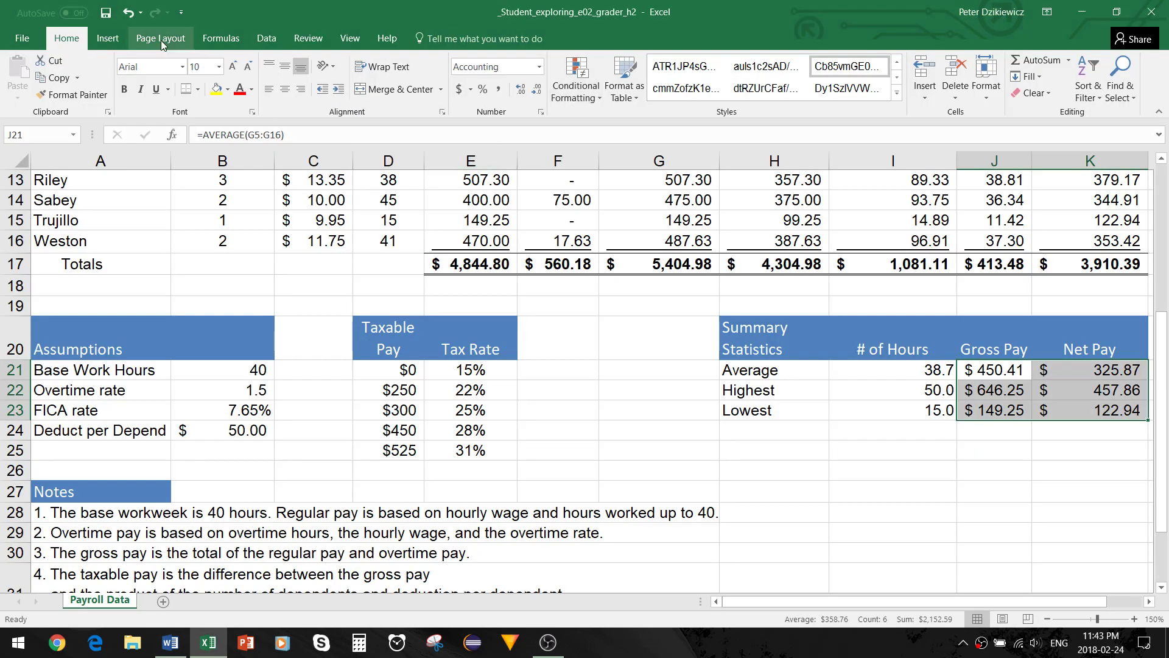
pyautogui.click(161, 39)
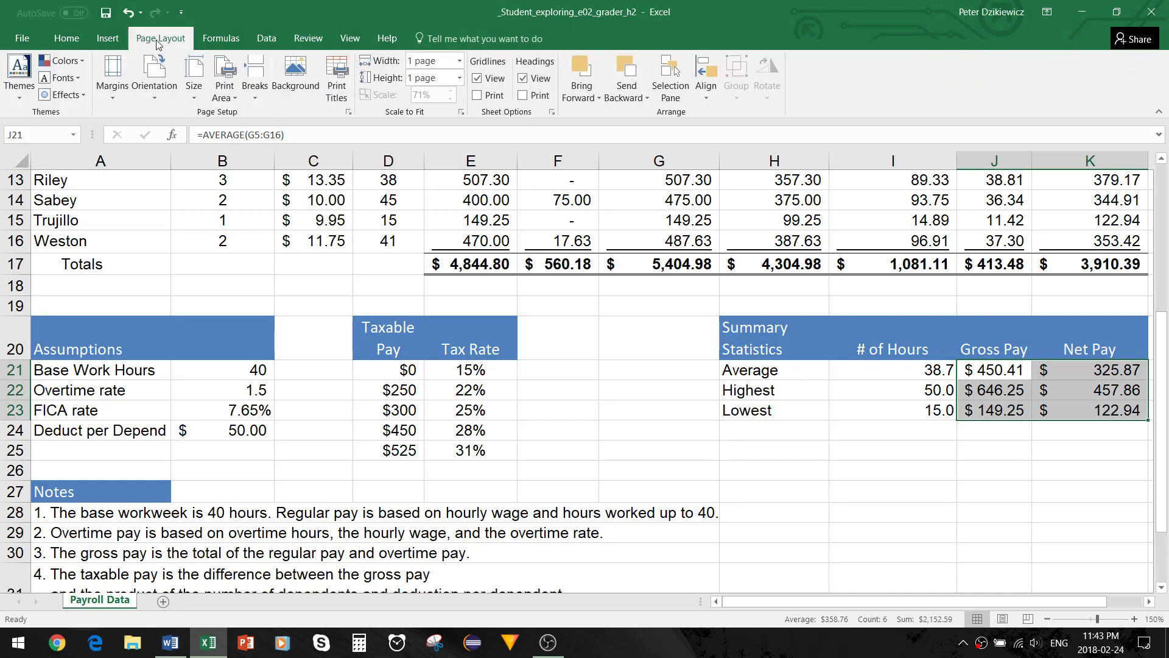
pyautogui.click(348, 112)
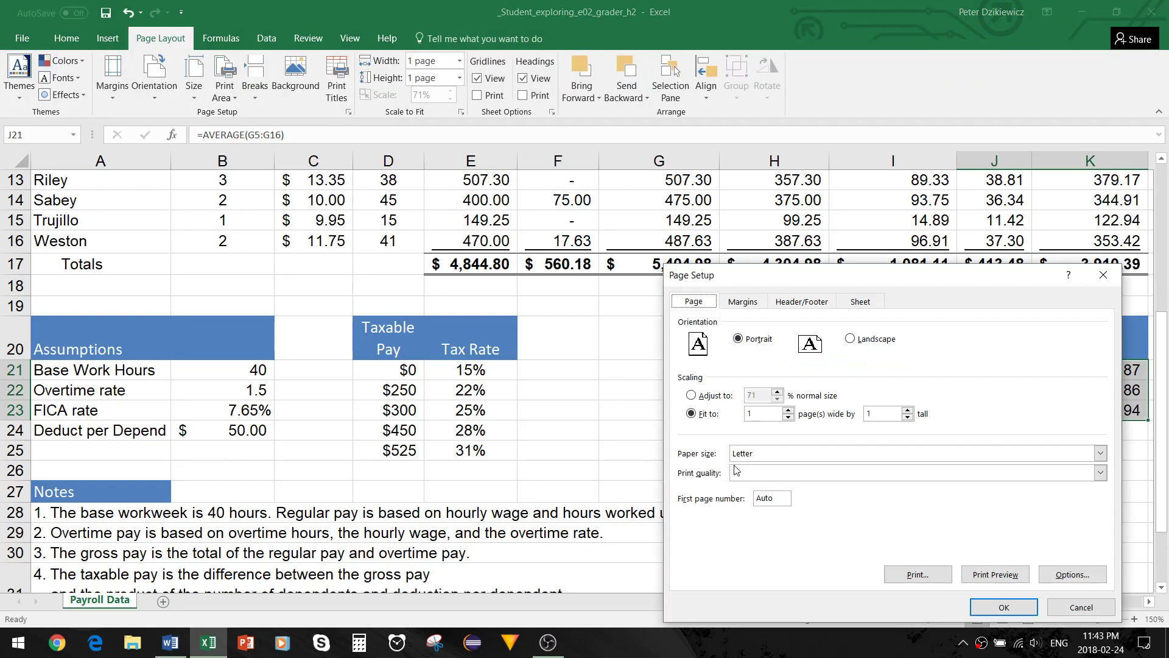
pyautogui.click(786, 306)
pyautogui.hotkey('alt', 'Tab')
pyautogui.press('Tab')
pyautogui.press('Tab')
pyautogui.press('Tab')
pyautogui.press('Tab')
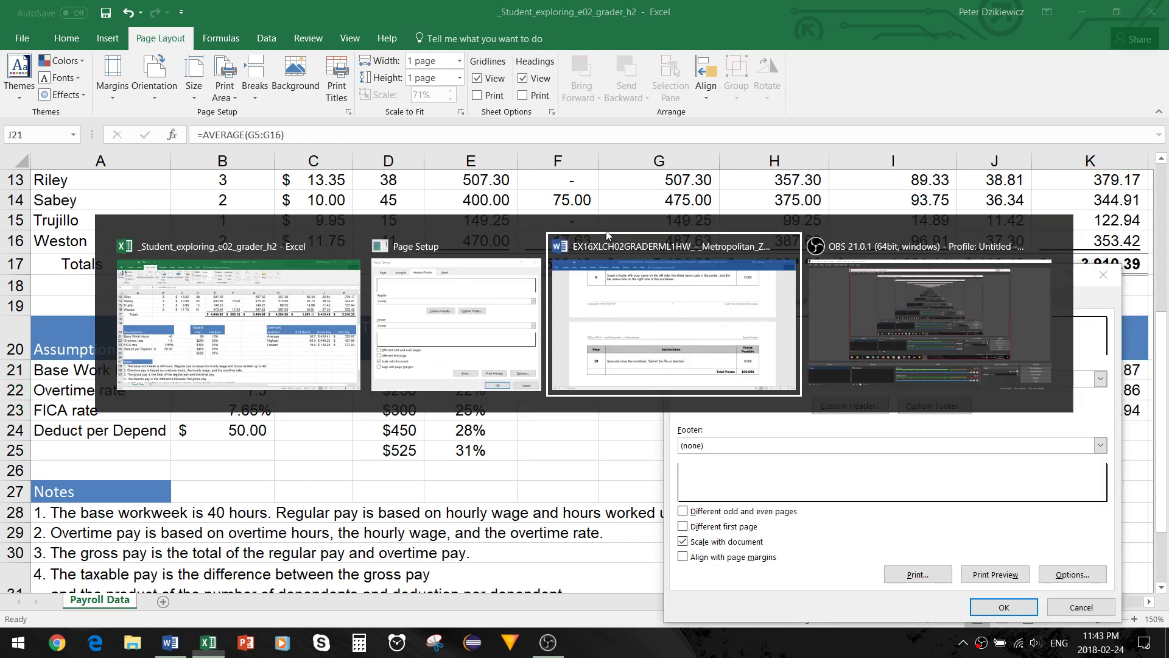
pyautogui.press('Tab')
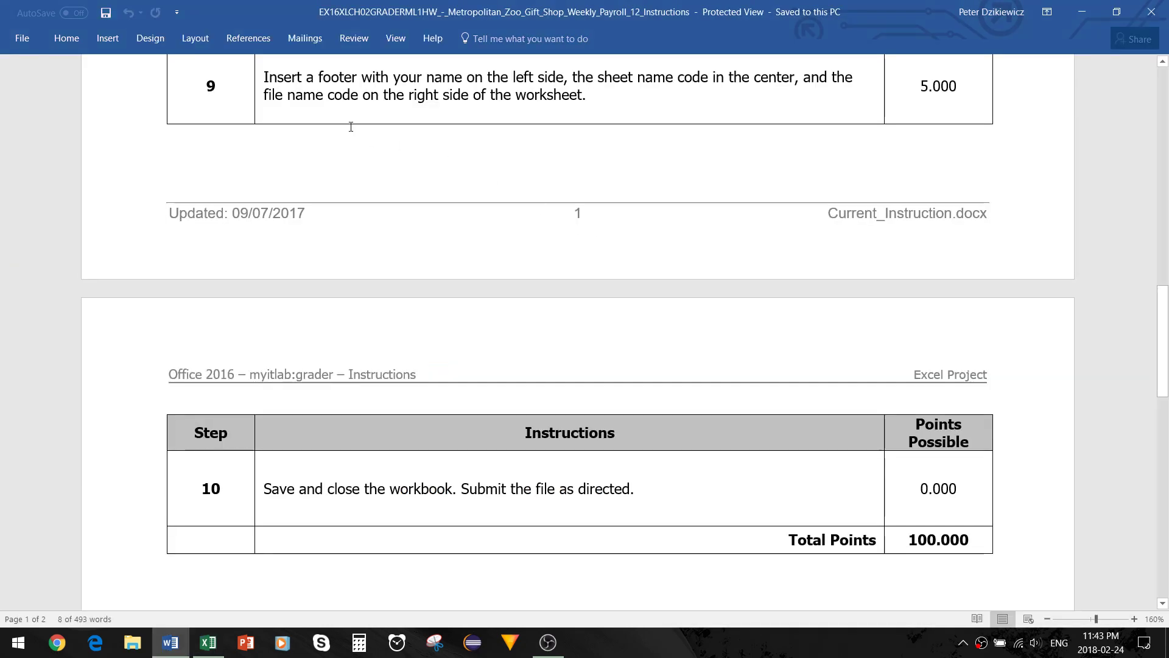
pyautogui.hotkey('alt', 'Tab')
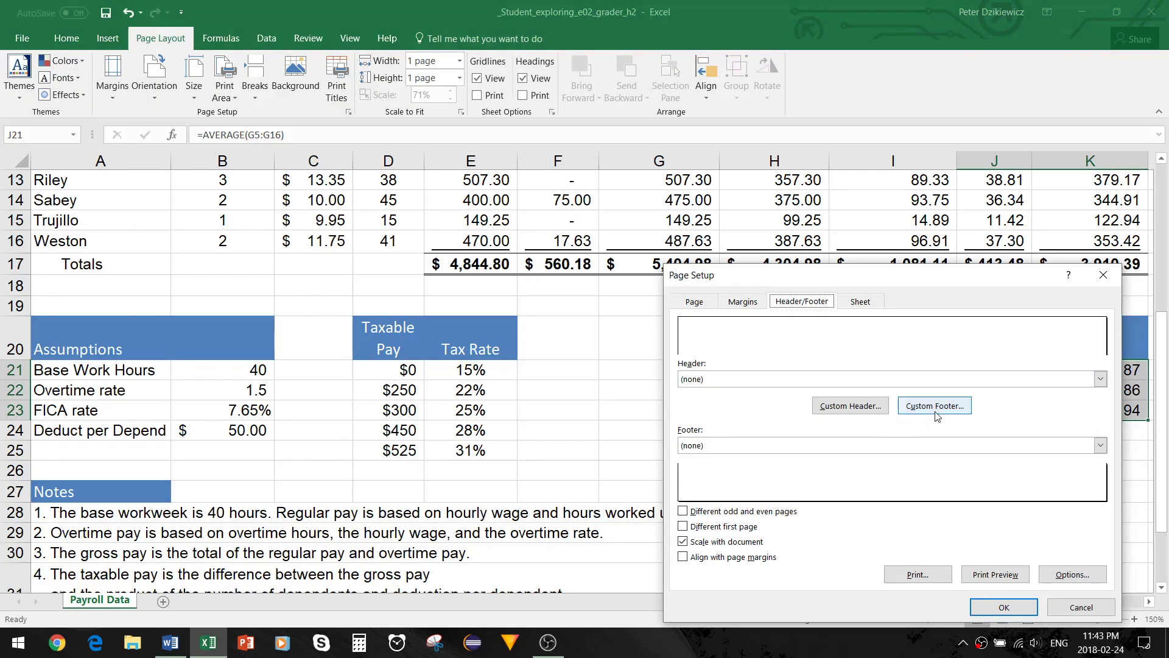
pyautogui.click(935, 406)
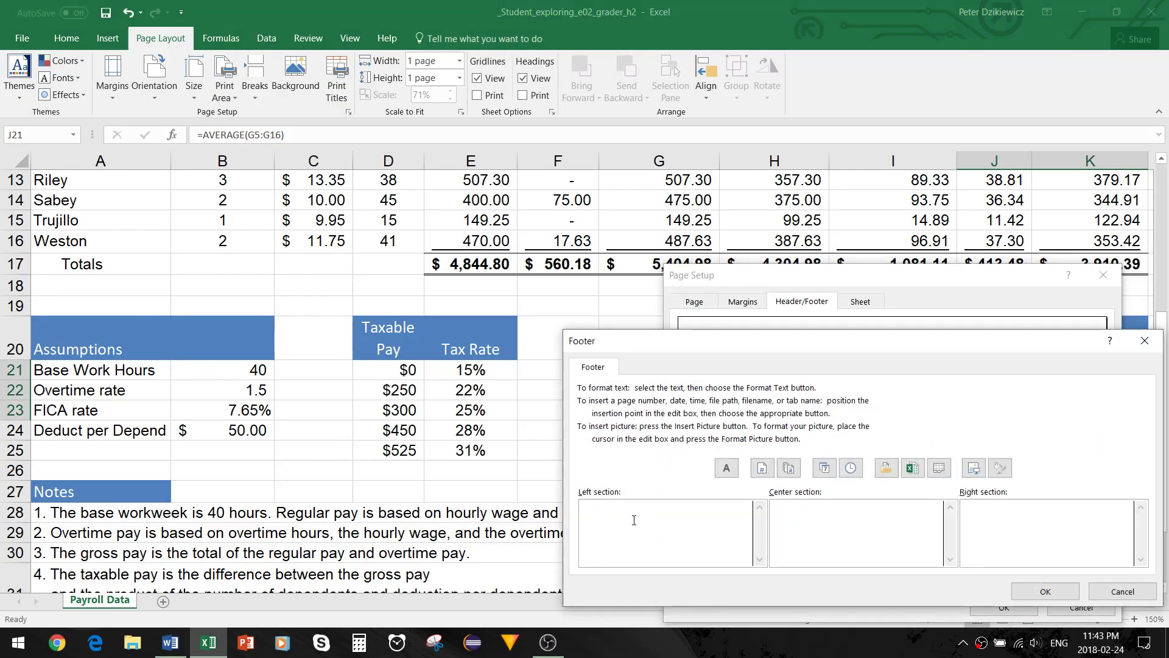
pyautogui.write('Your ')
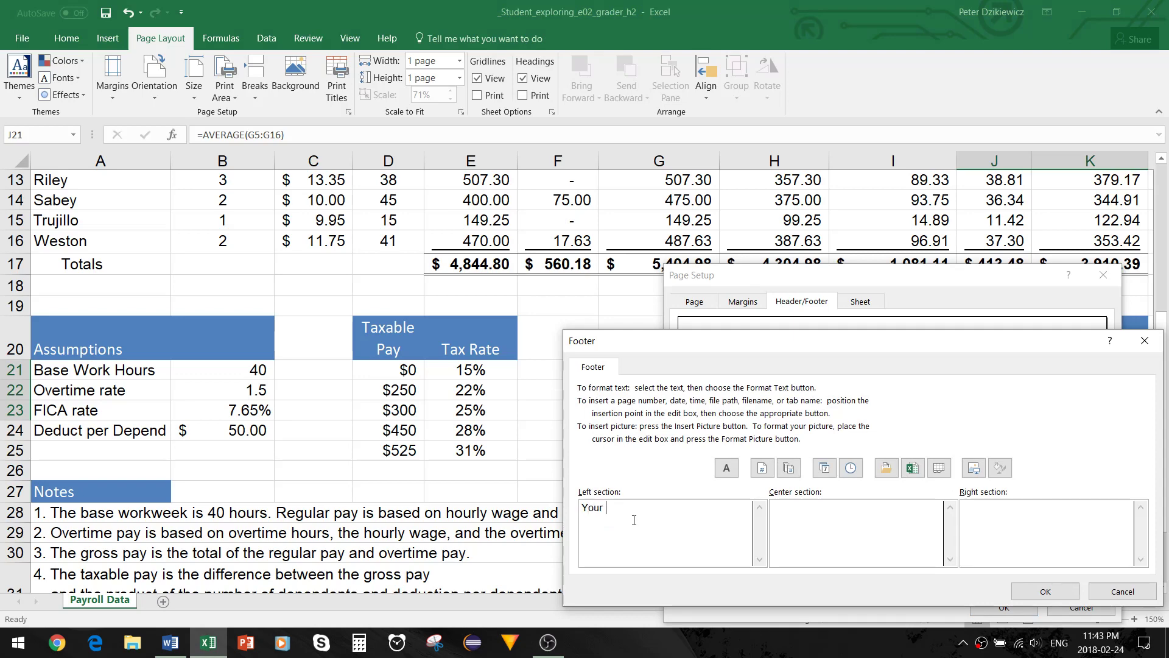
pyautogui.write('name')
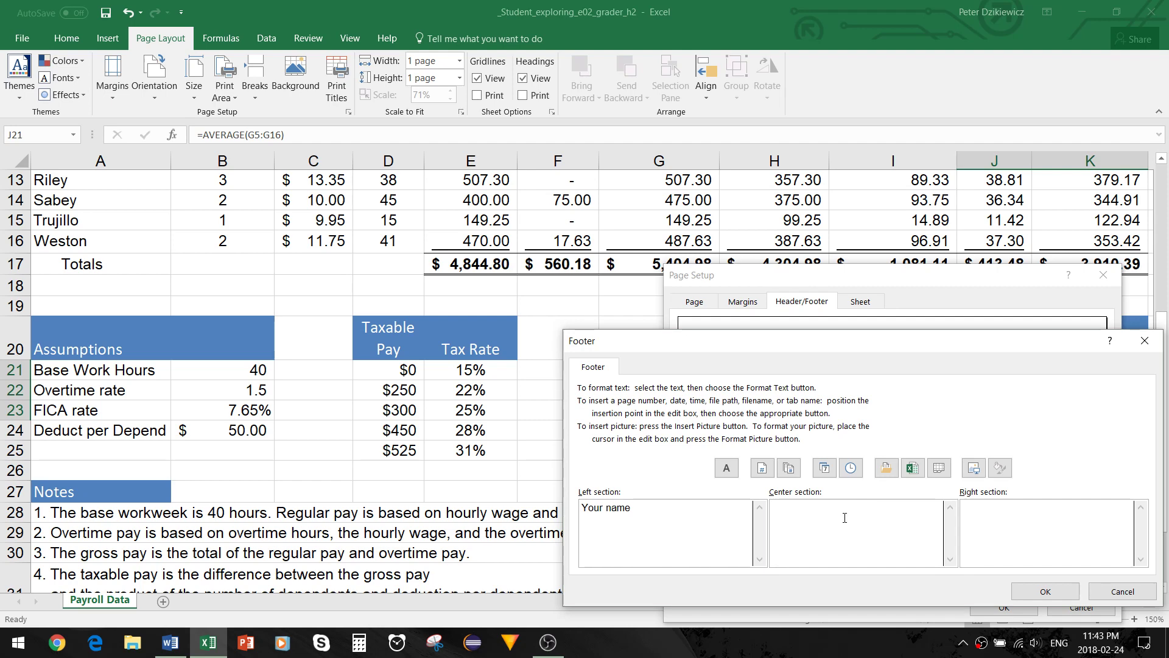
# Add the sheet name code to the footer's center section and the file name code to its right section, and return to Excel.
pyautogui.hotkey('alt', 'Tab')
pyautogui.hotkey('alt', 'Tab')
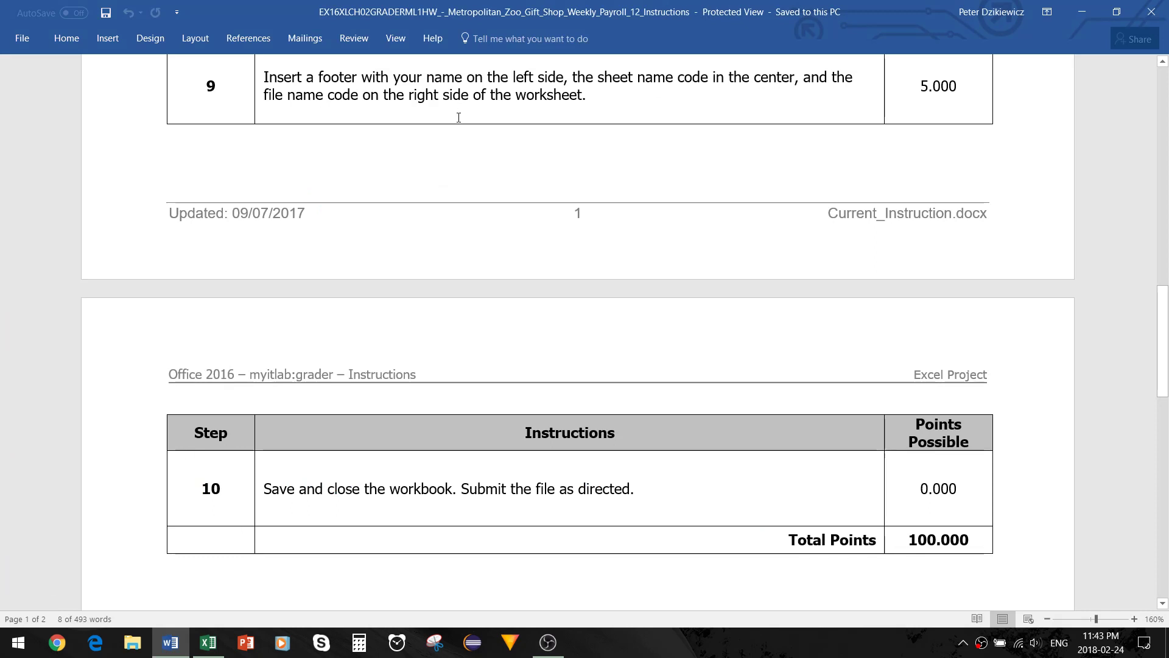
pyautogui.hotkey('alt', 'Tab')
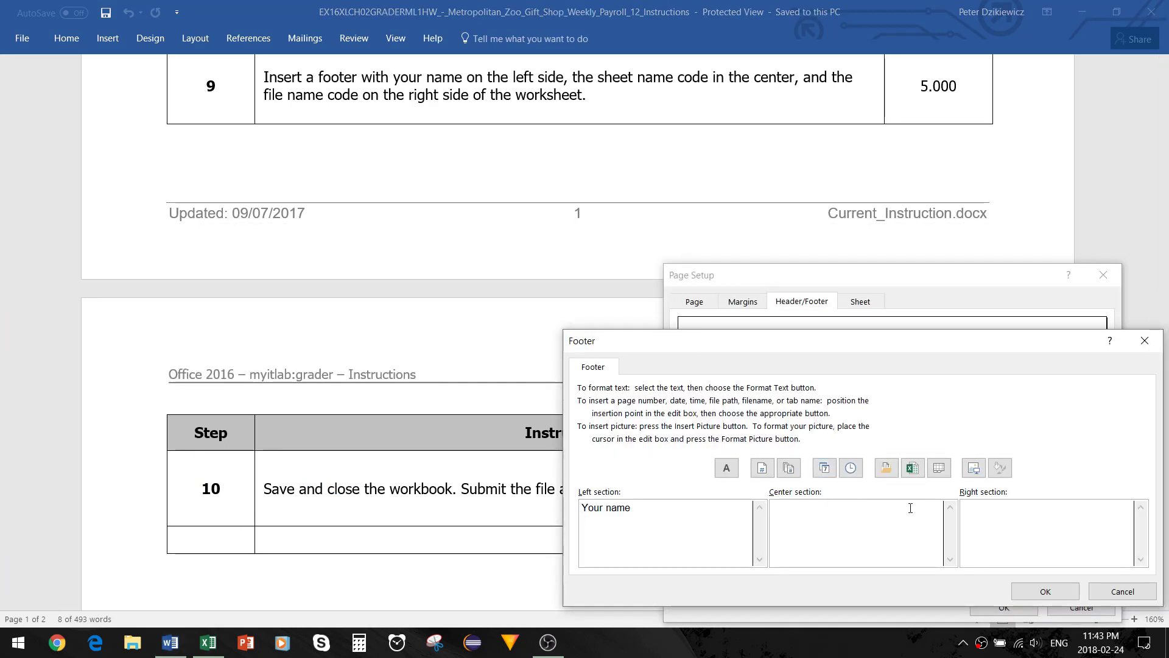
pyautogui.click(939, 468)
pyautogui.click(993, 513)
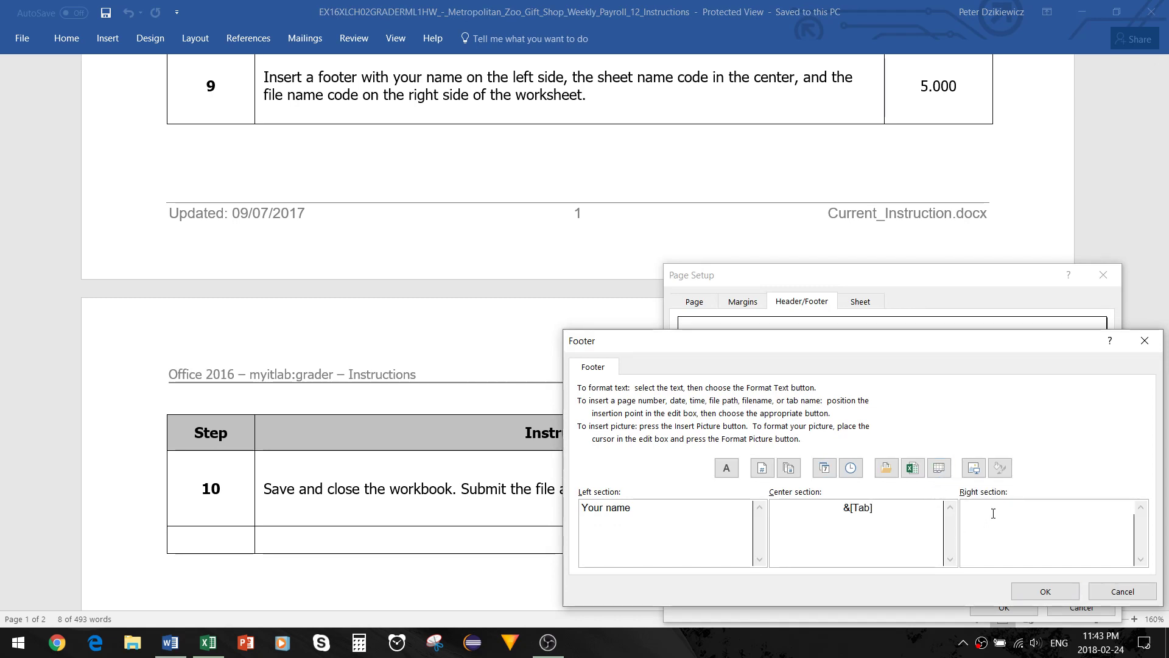
pyautogui.click(911, 469)
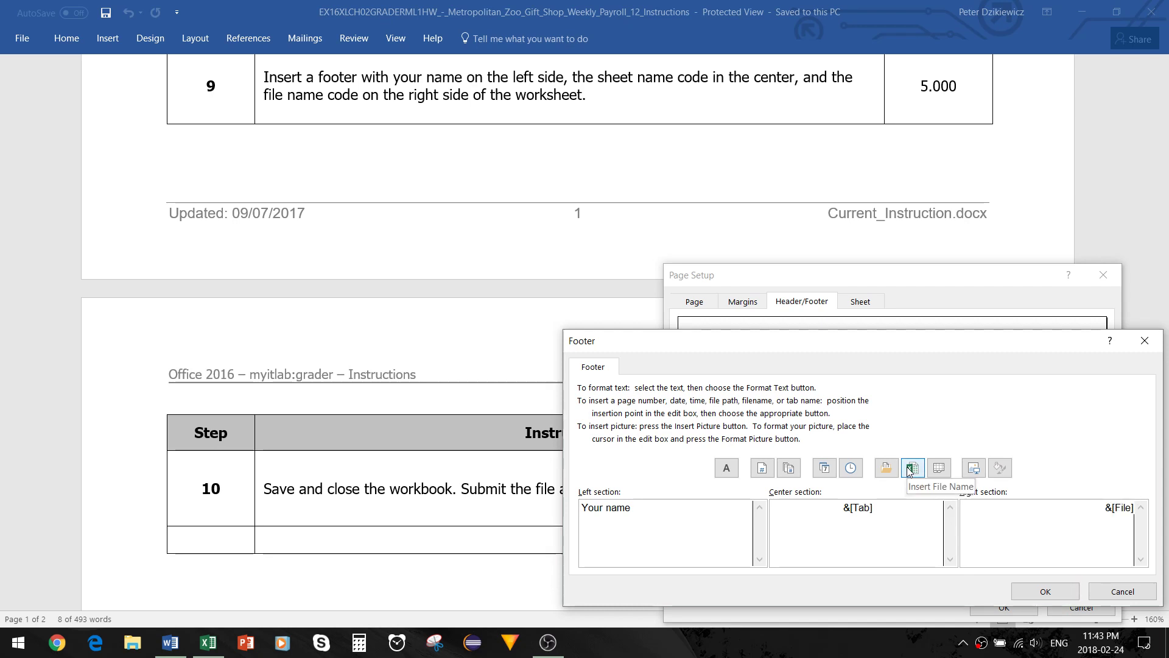
pyautogui.click(1045, 591)
pyautogui.click(1004, 607)
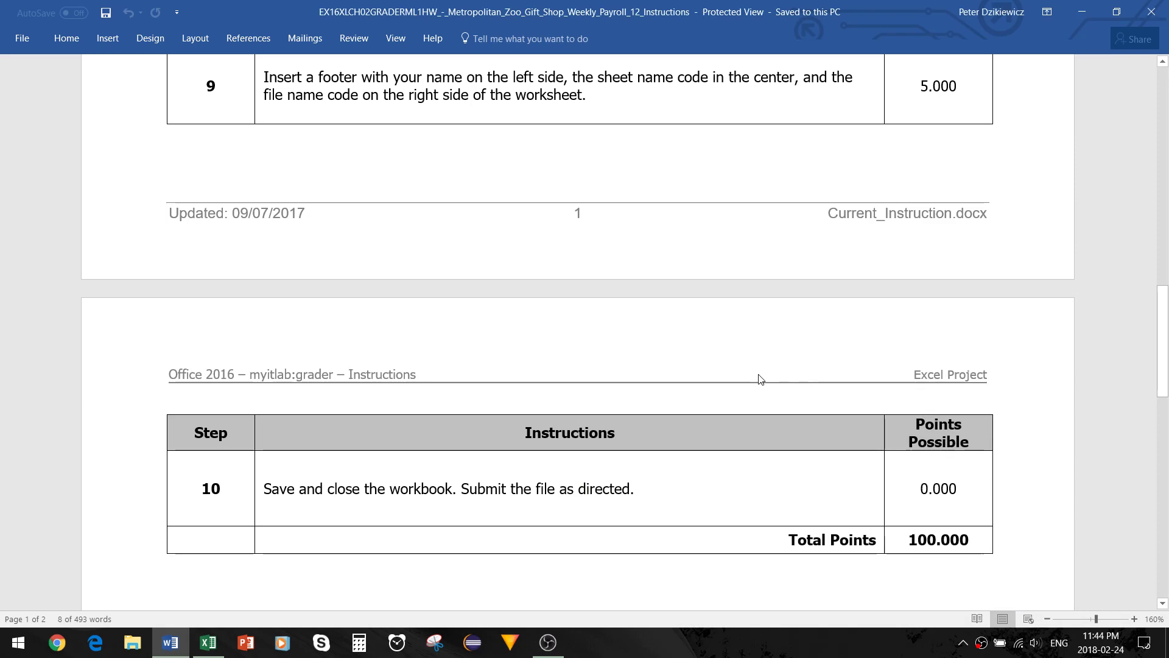
pyautogui.hotkey('alt', 'Tab')
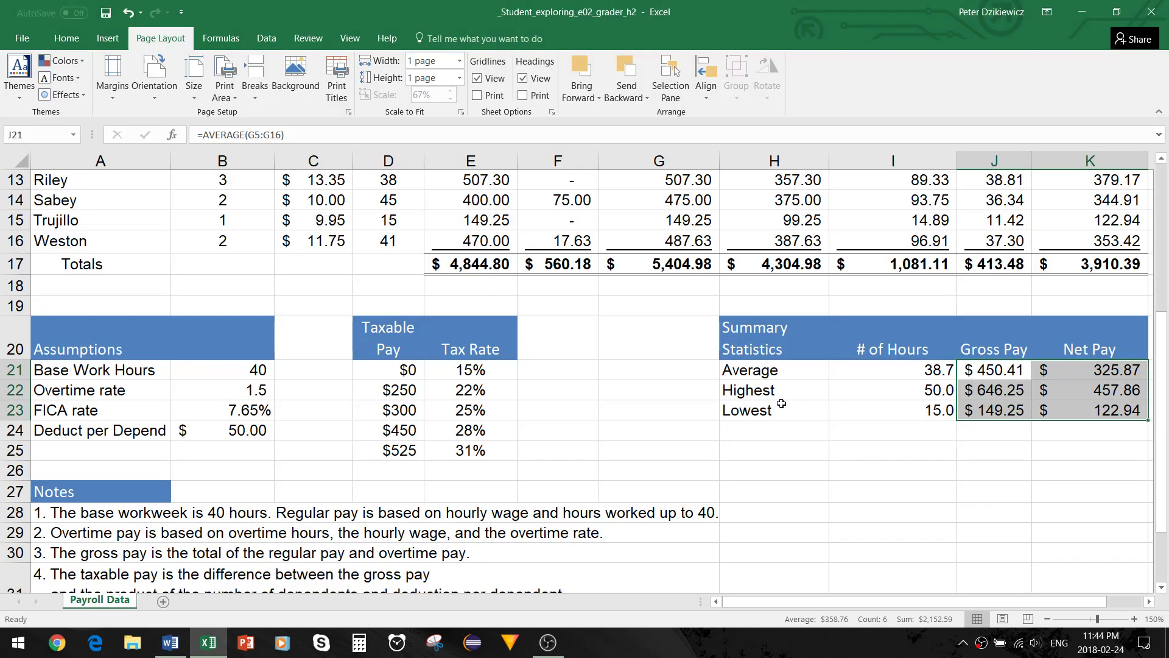
# Read instruction 10 at the end of the Word instructions document and return to the payroll workbook in Excel.
pyautogui.scroll(-3, 781, 404)
pyautogui.hotkey('alt', 'Tab')
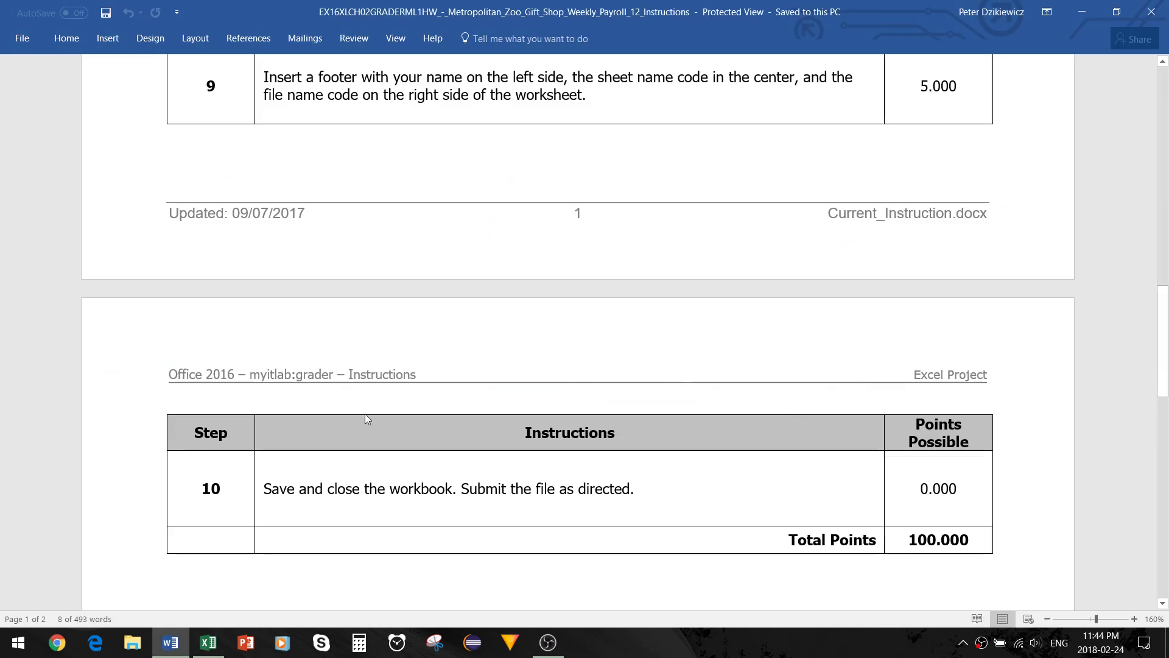
pyautogui.scroll(-2, 366, 418)
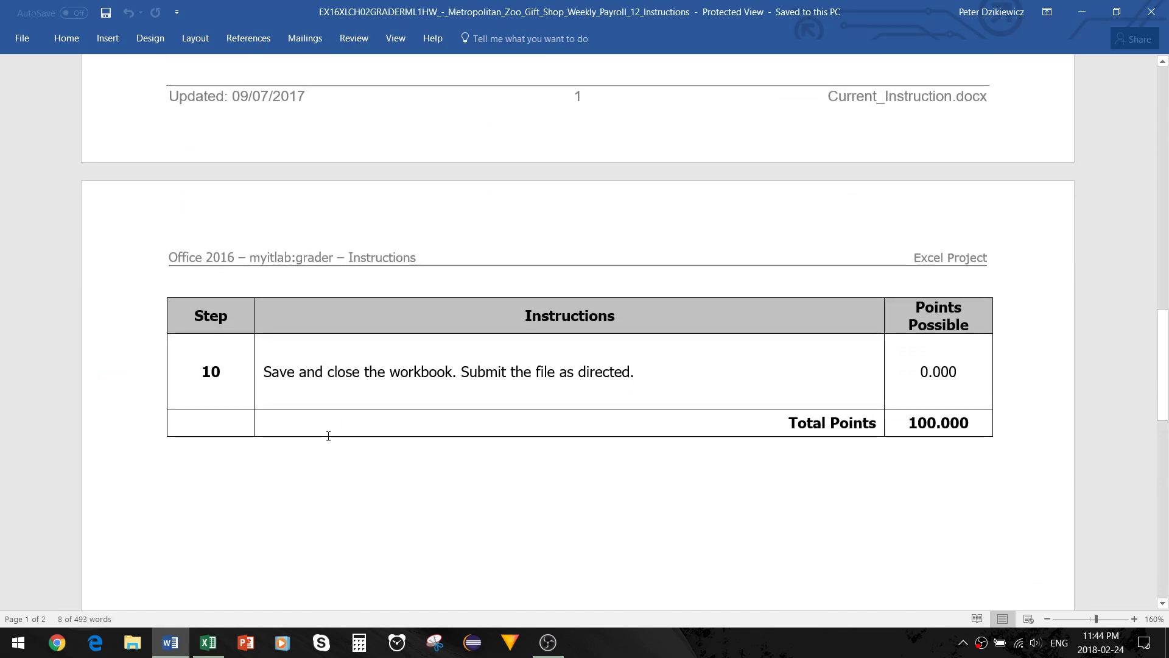
pyautogui.hotkey('alt', 'Tab')
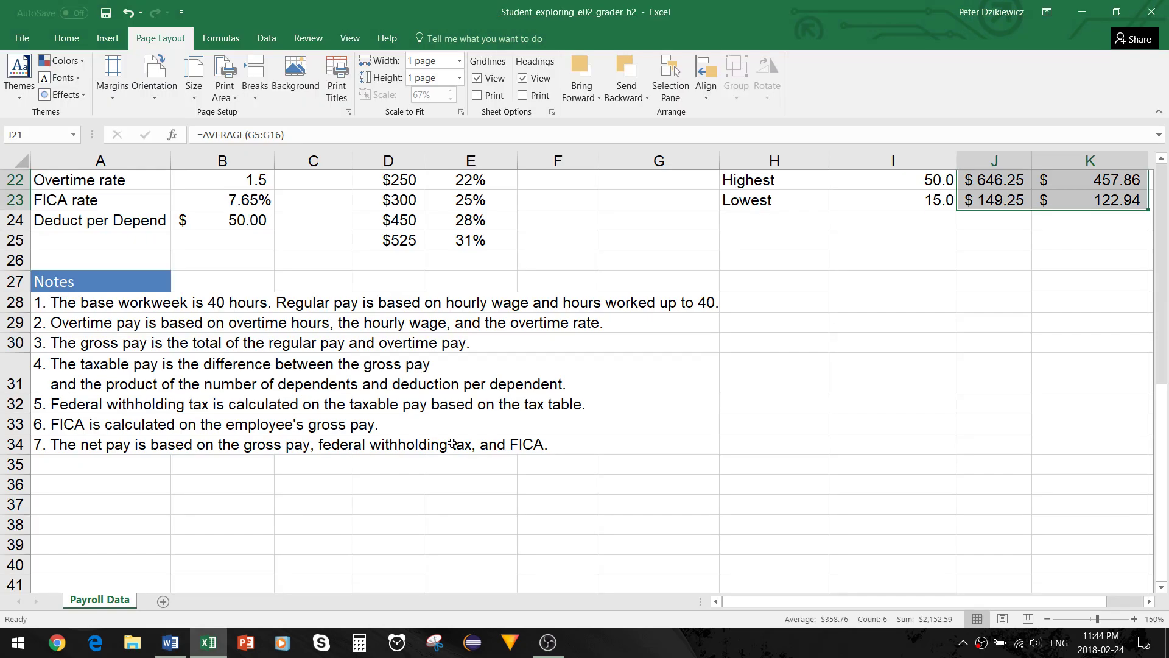
# Review the payroll table, its totals row, the assumptions and the summary statistics on the Payroll Data sheet.
pyautogui.scroll(4, 475, 442)
pyautogui.scroll(2, 568, 459)
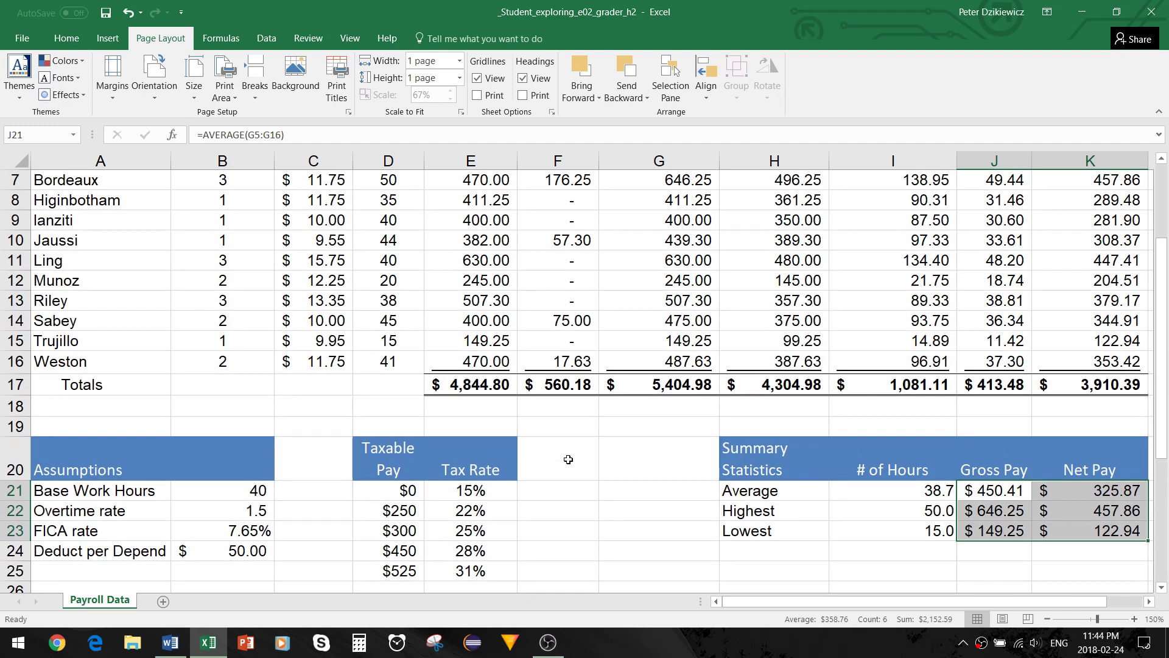
pyautogui.scroll(1, 568, 456)
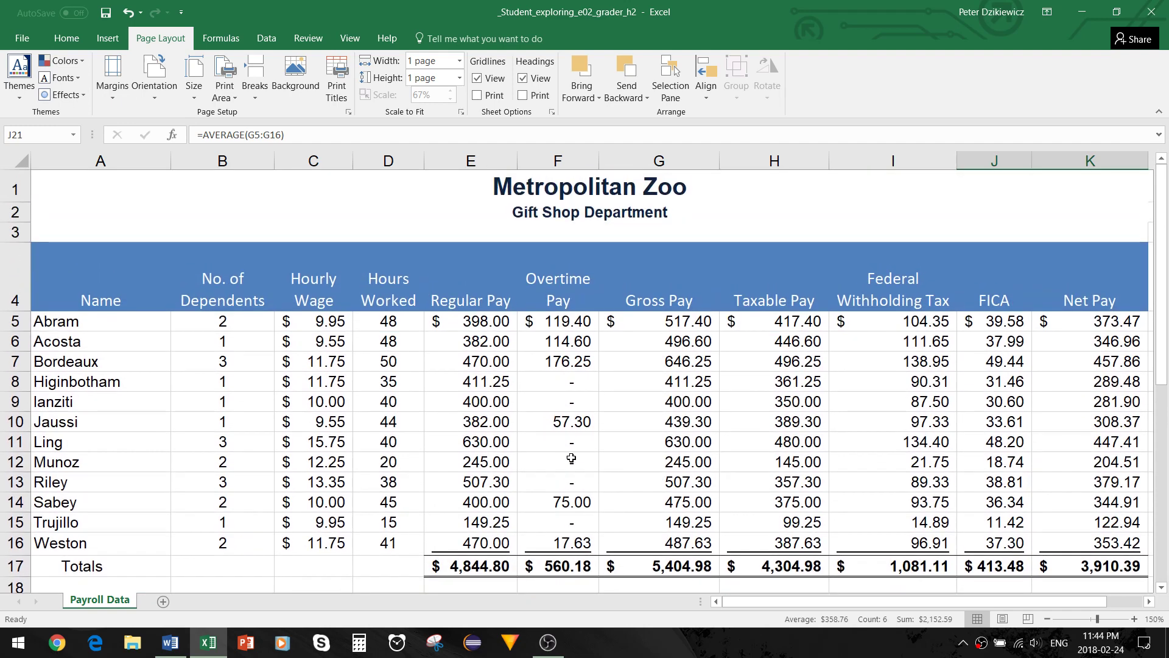
pyautogui.moveTo(1163, 363); pyautogui.dragTo(1165, 411)
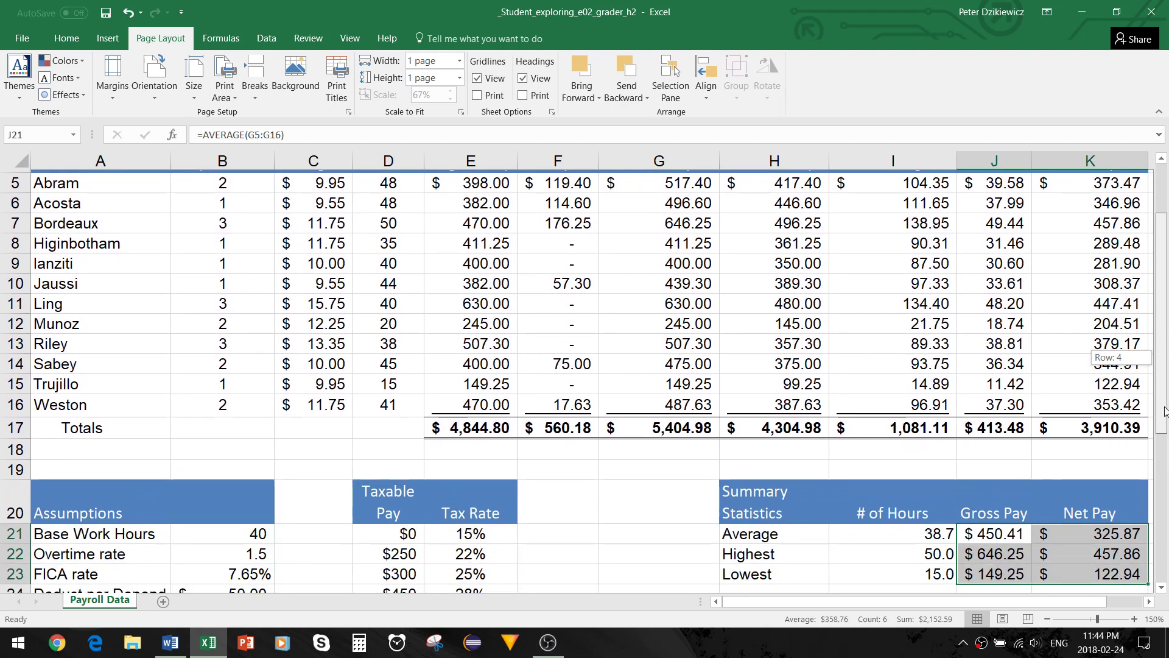
pyautogui.moveTo(1163, 411); pyautogui.dragTo(1162, 387)
pyautogui.click(861, 530)
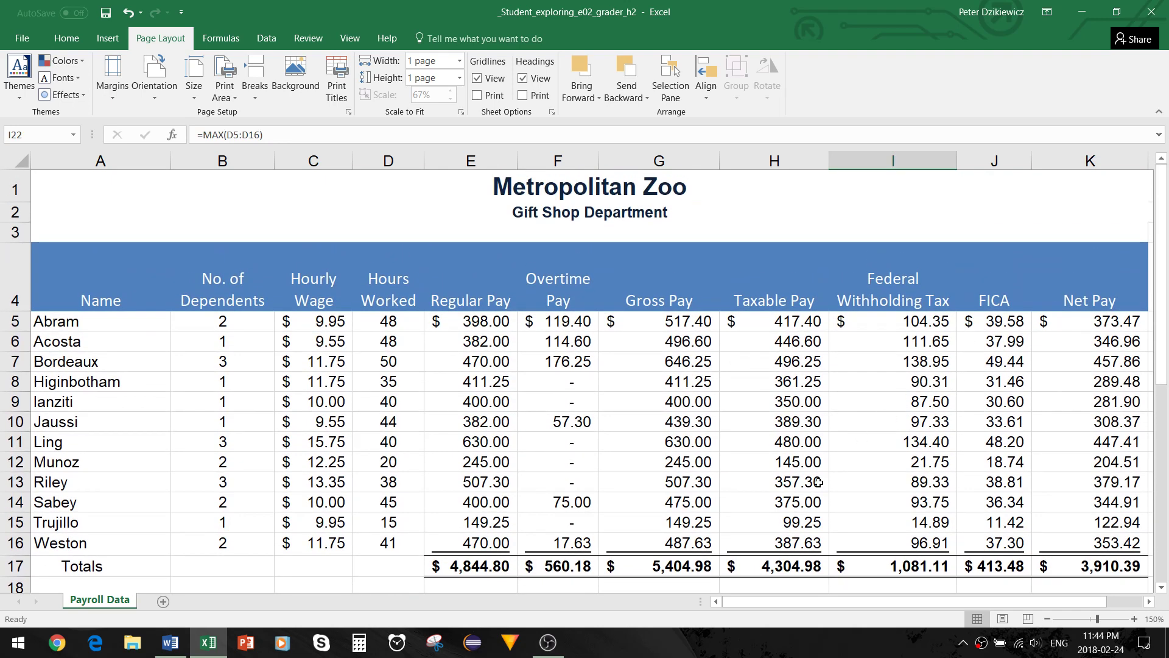
pyautogui.click(986, 647)
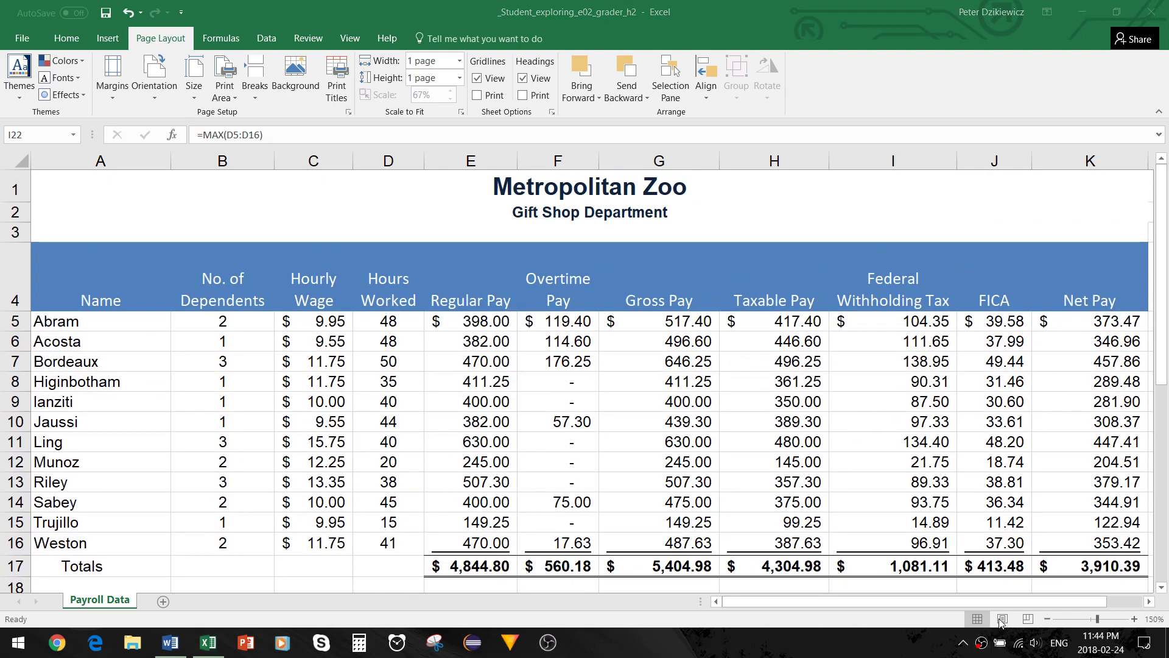
pyautogui.rightClick(985, 647)
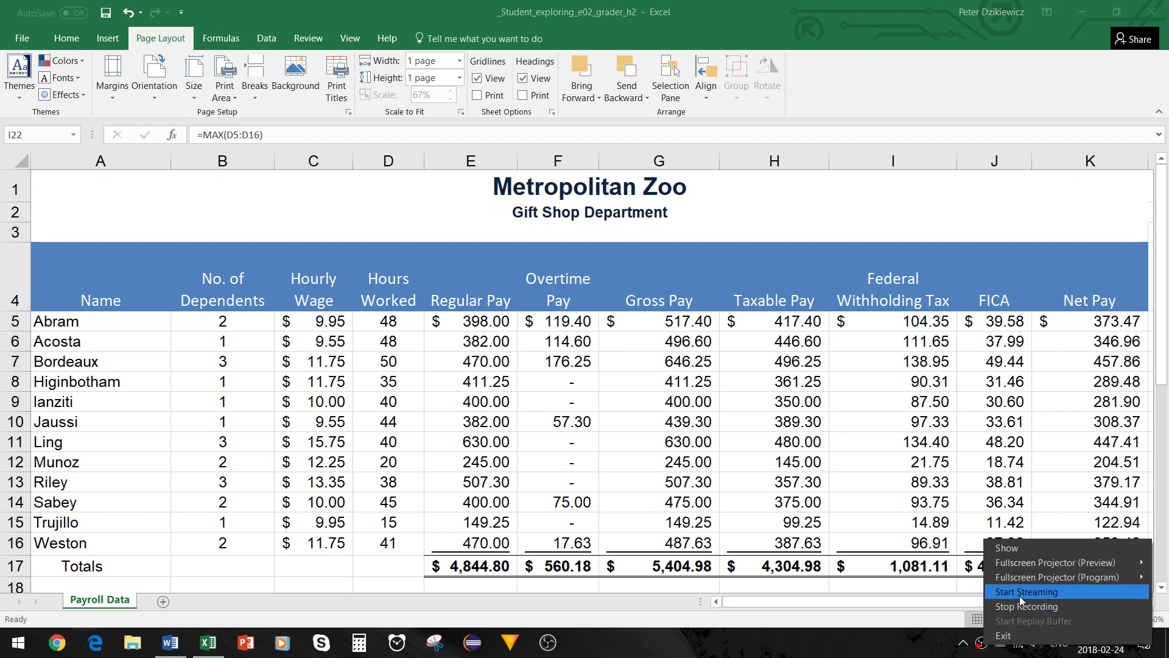